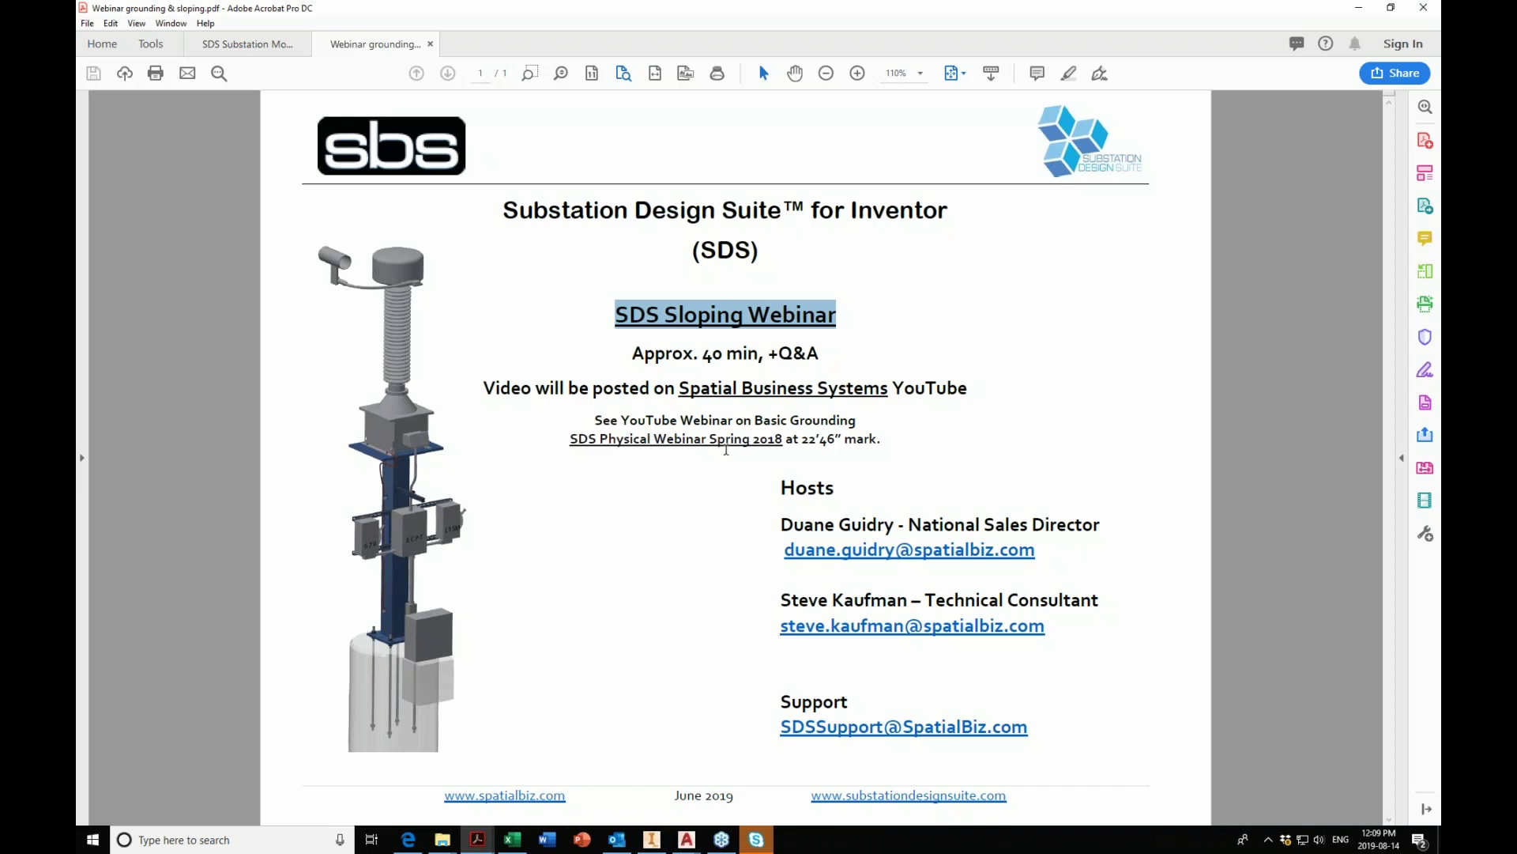
Highlight the Spring 2018 grounding webinar reference, the two hosts' names and the support contact on the webinar title page.
left_click_drag(570, 440, 882, 442)
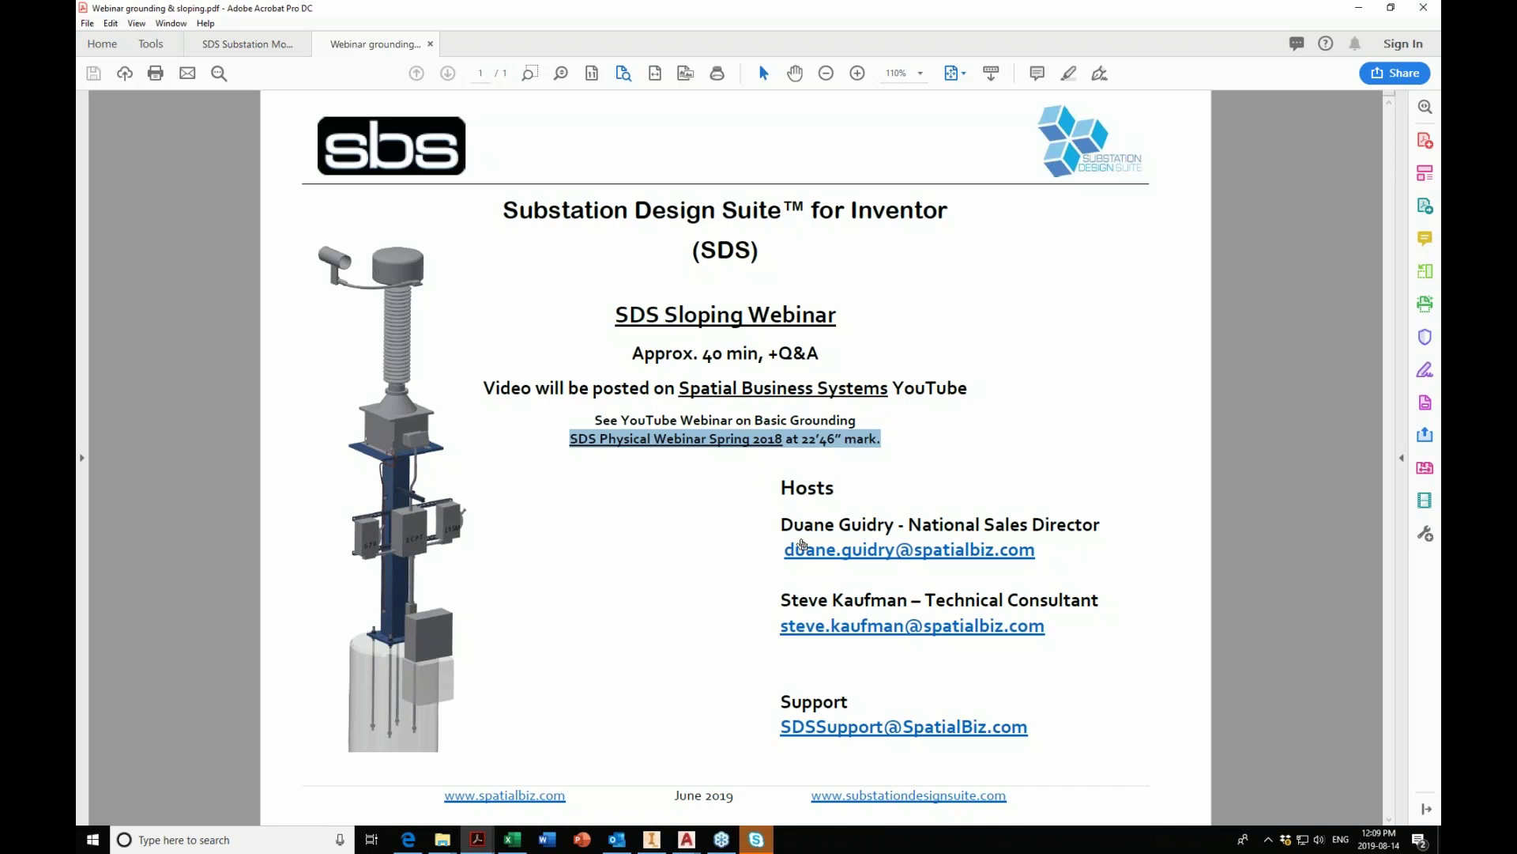
left_click(782, 525)
left_click_drag(782, 526, 893, 526)
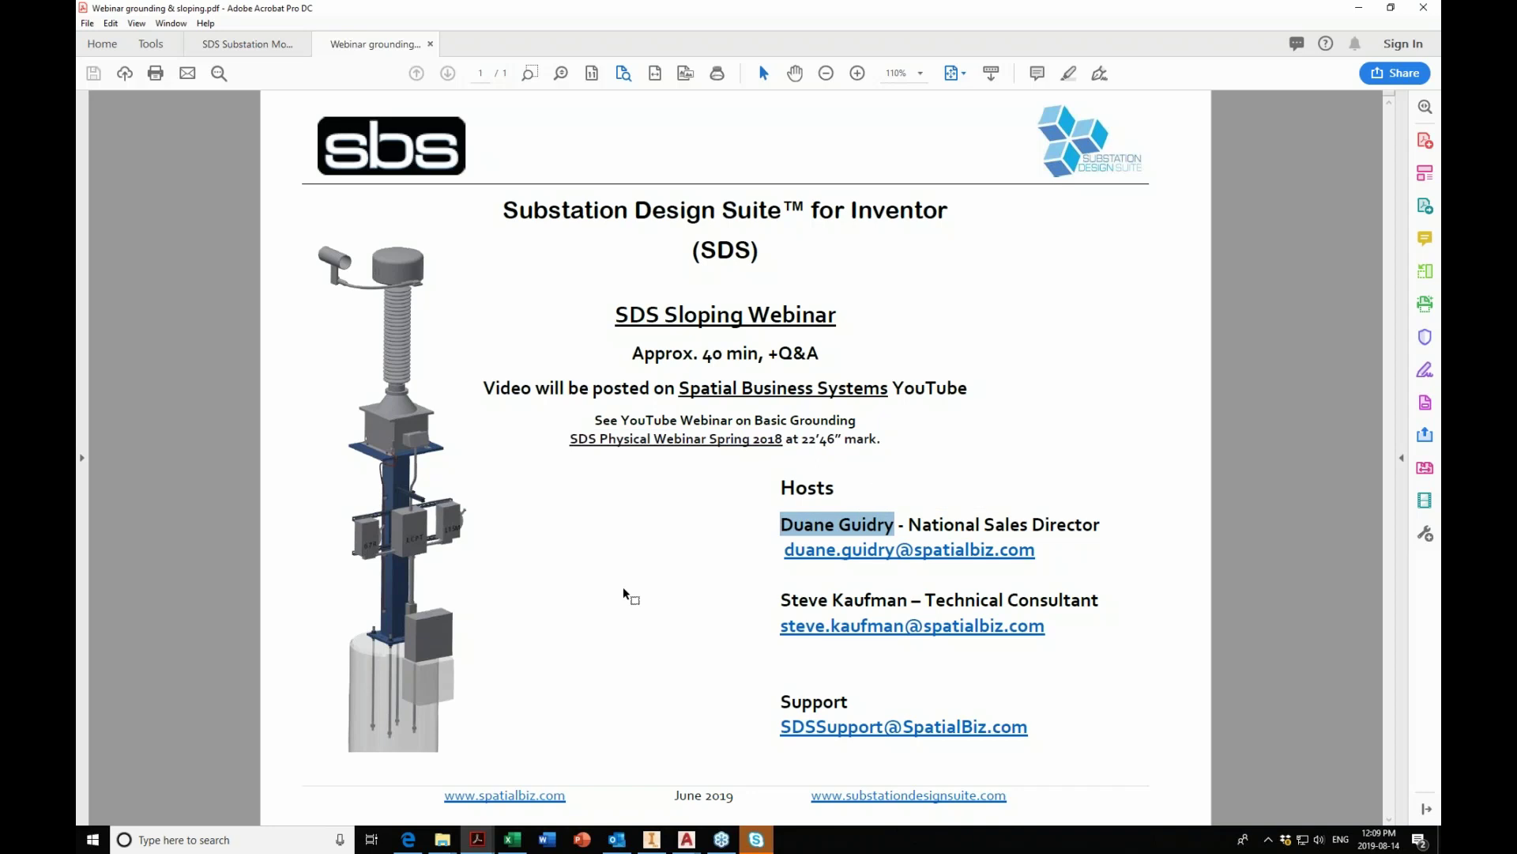
left_click(755, 612)
left_click_drag(778, 599, 867, 593)
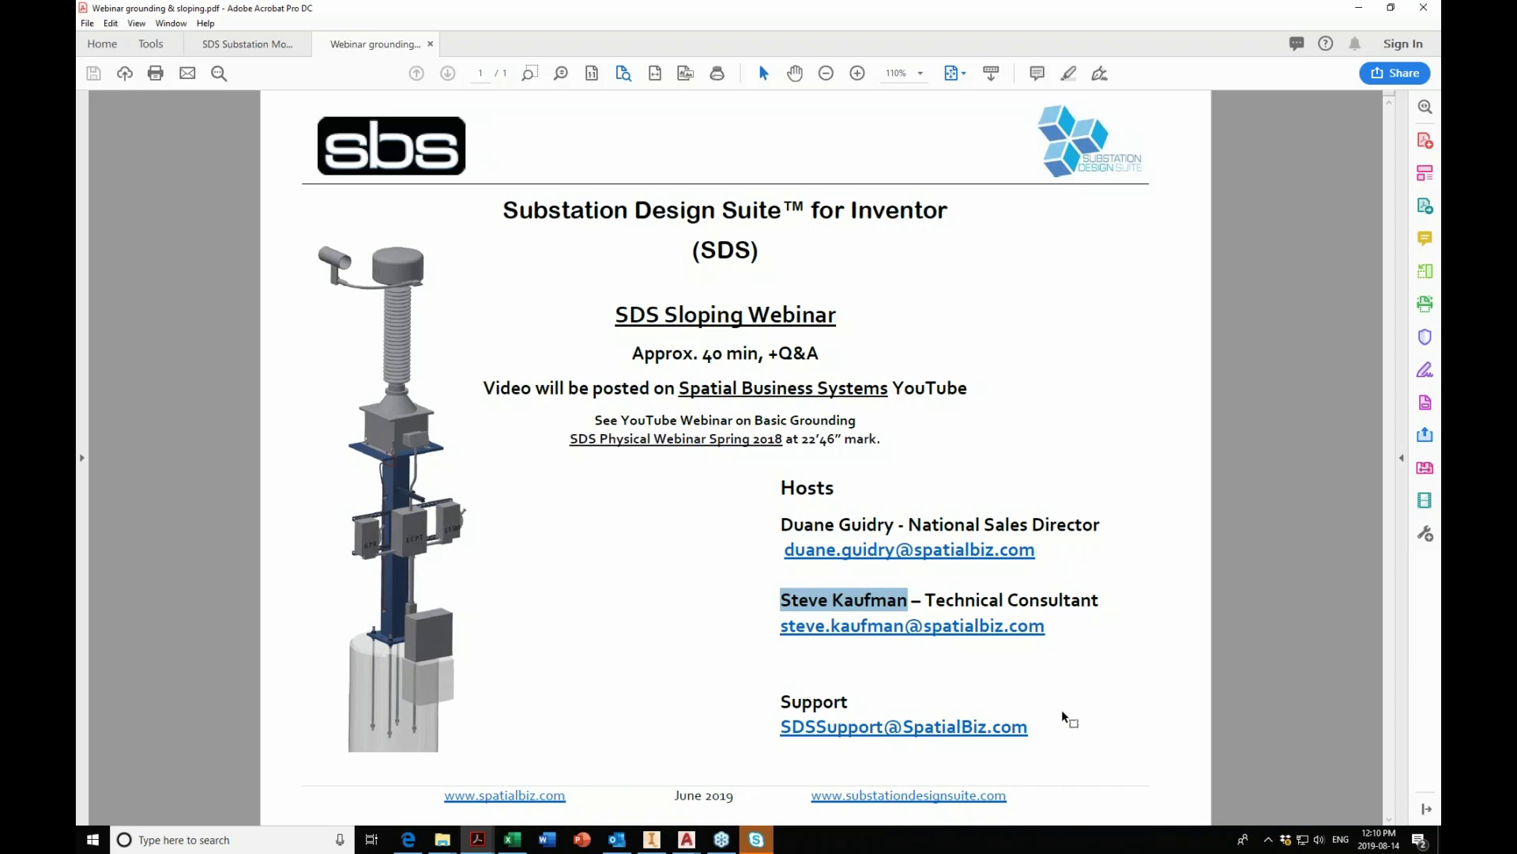
key("Right")
left_click_drag(1054, 726, 743, 720)
left_click(740, 721)
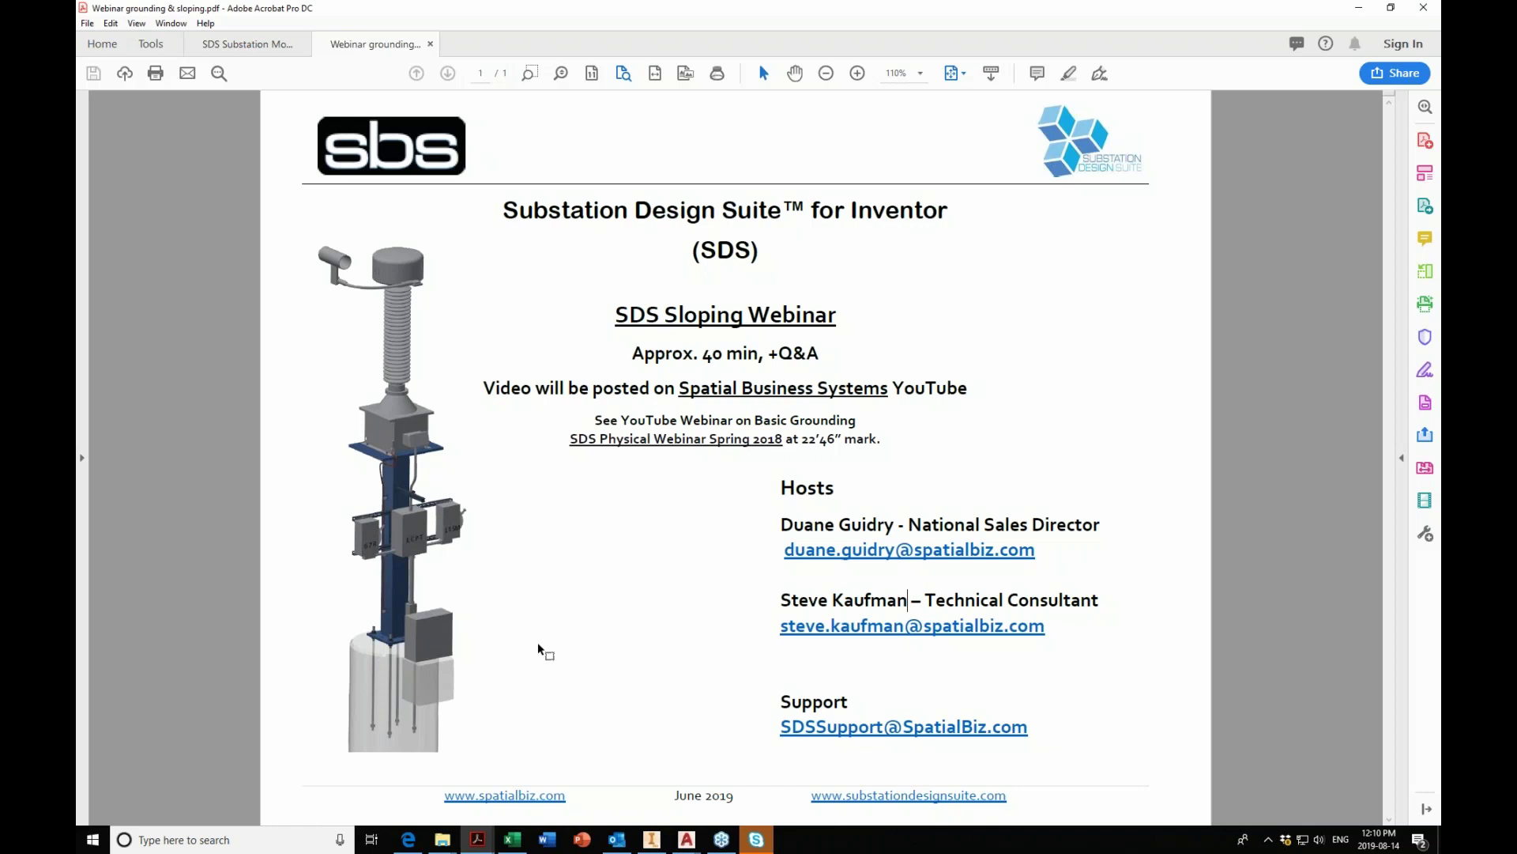
Switch to Edge and view the SDS Installation and Getting Started Version 7 article, returning to the Substation Design Suite category.
left_click(418, 838)
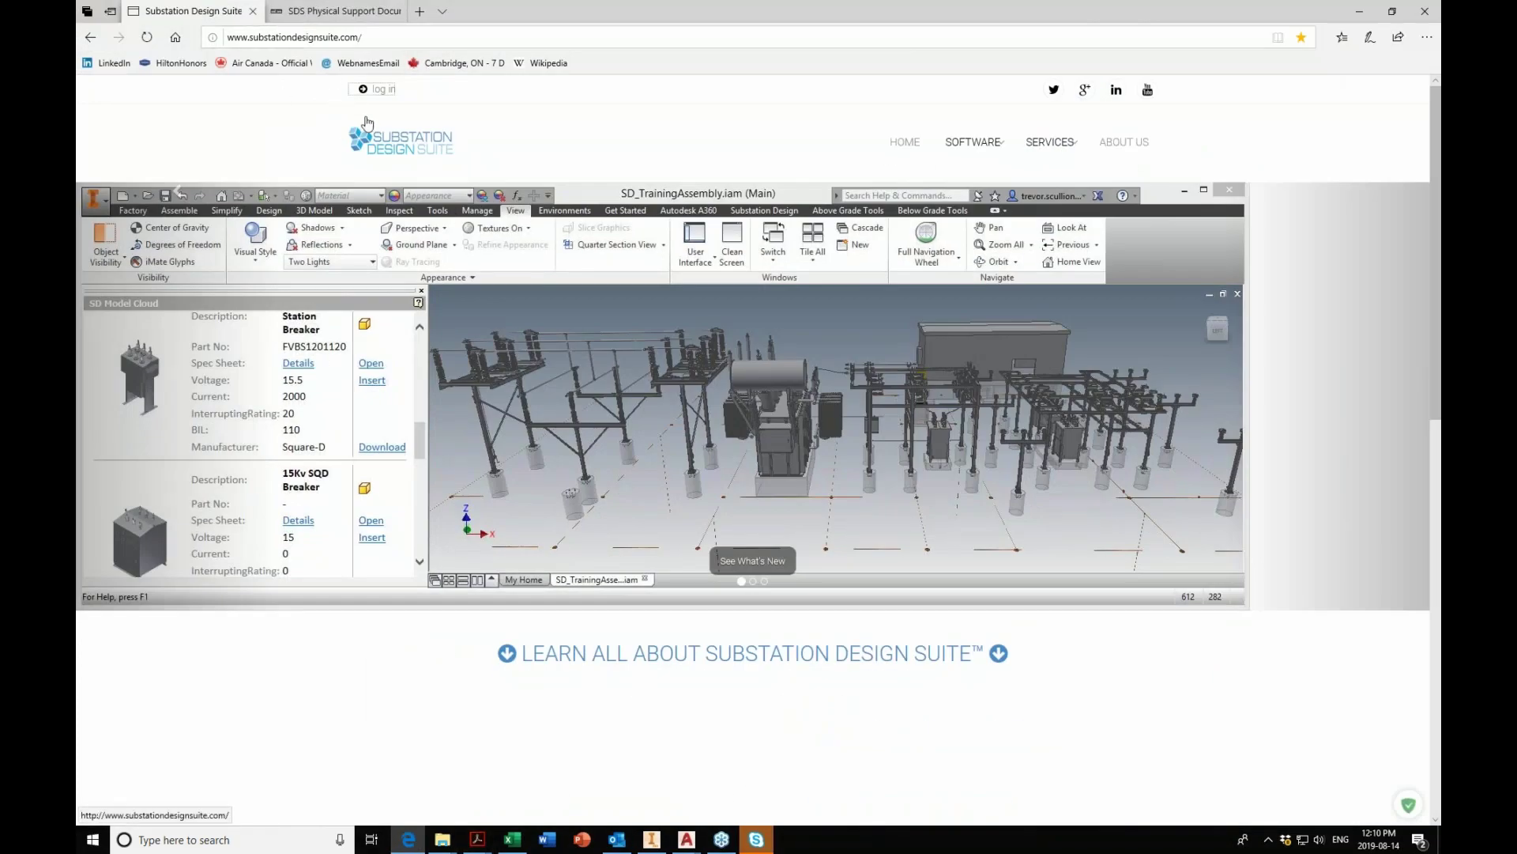
left_click(332, 11)
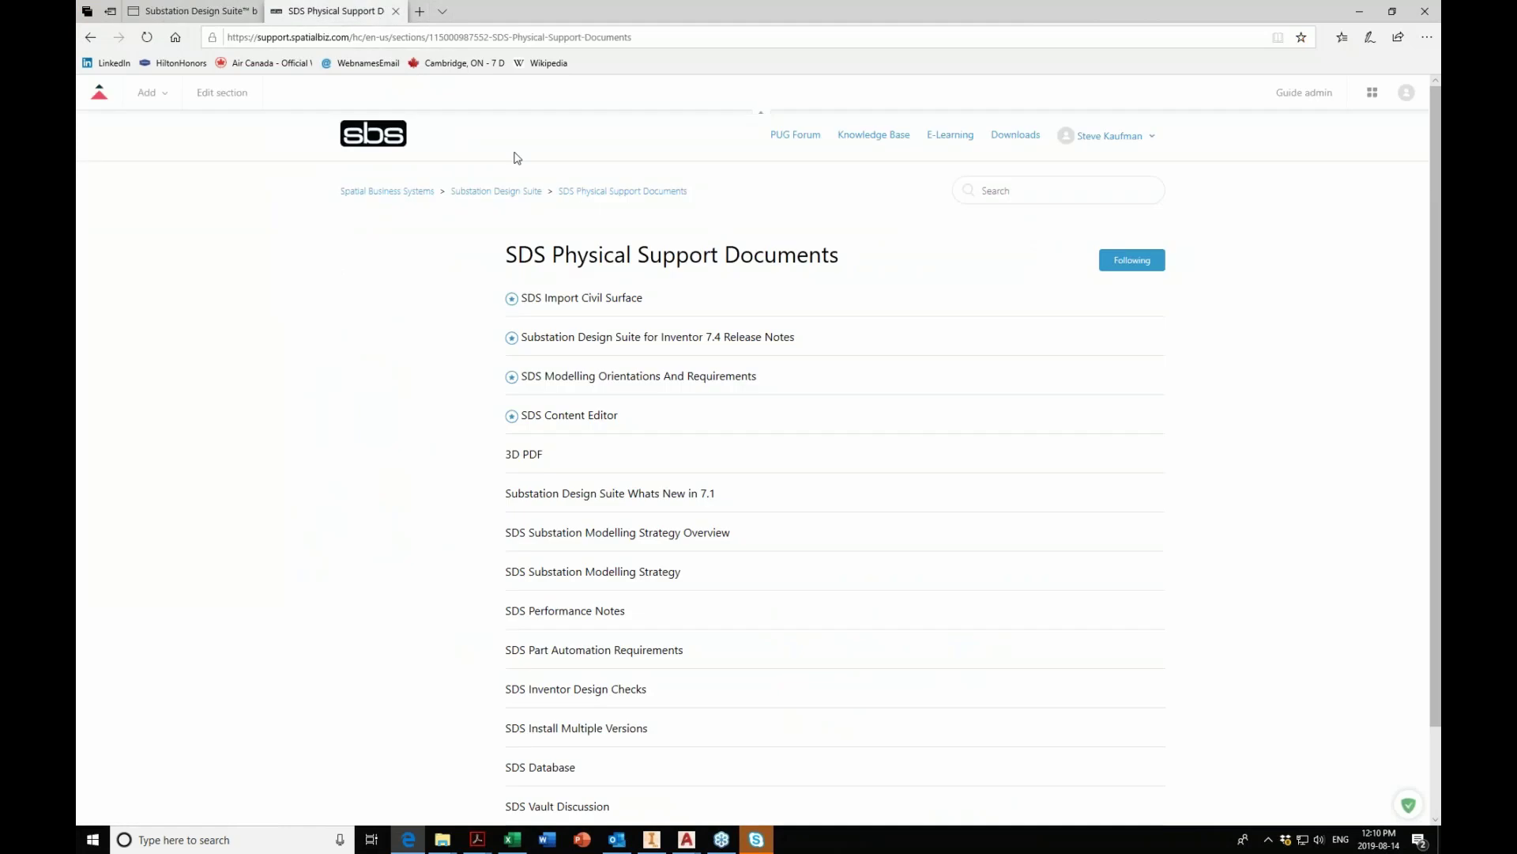
left_click(528, 194)
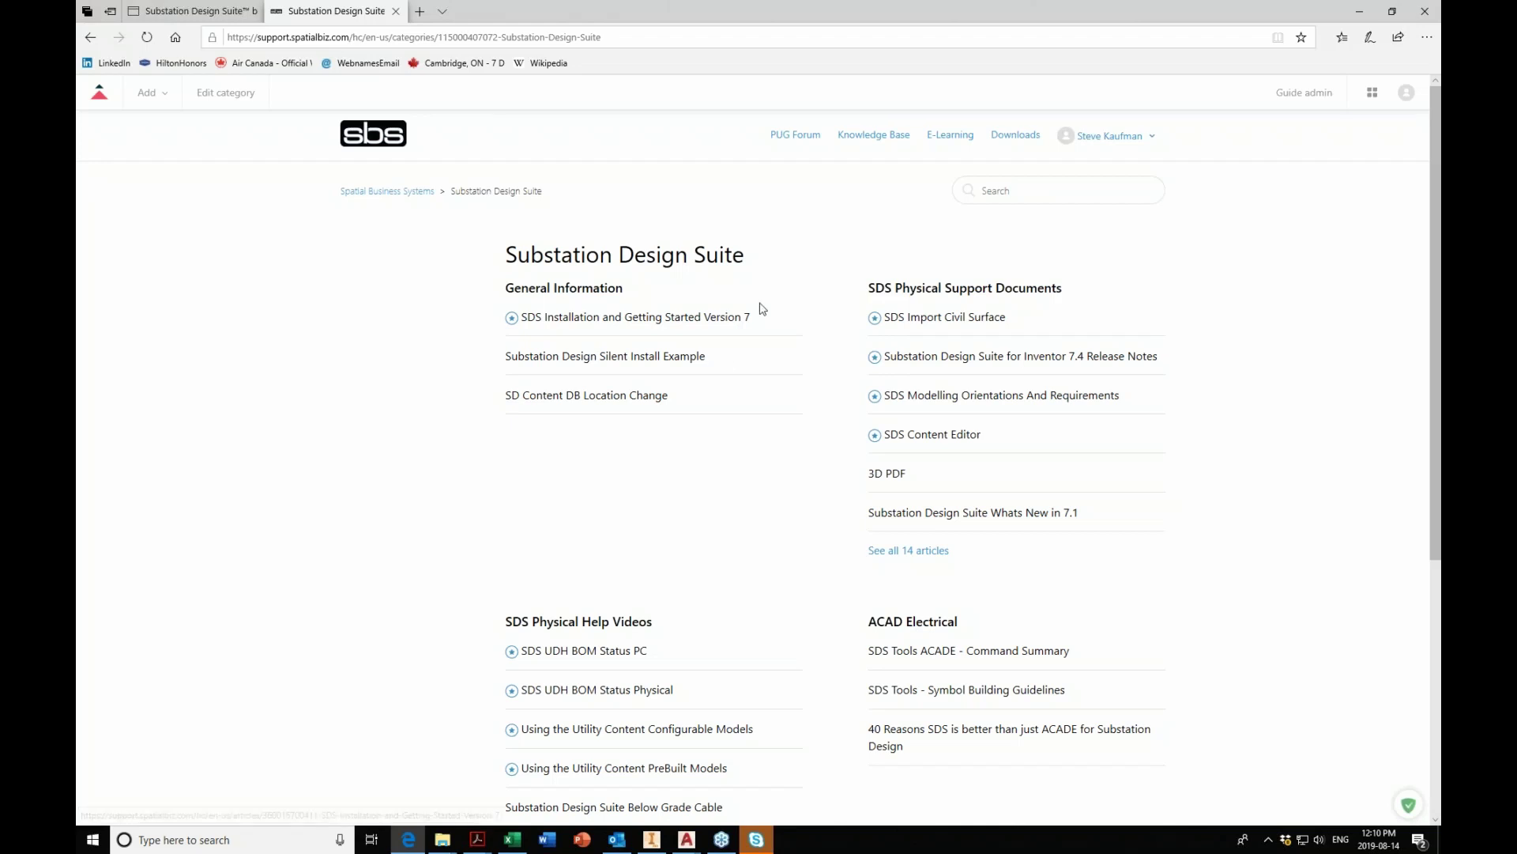
left_click(686, 318)
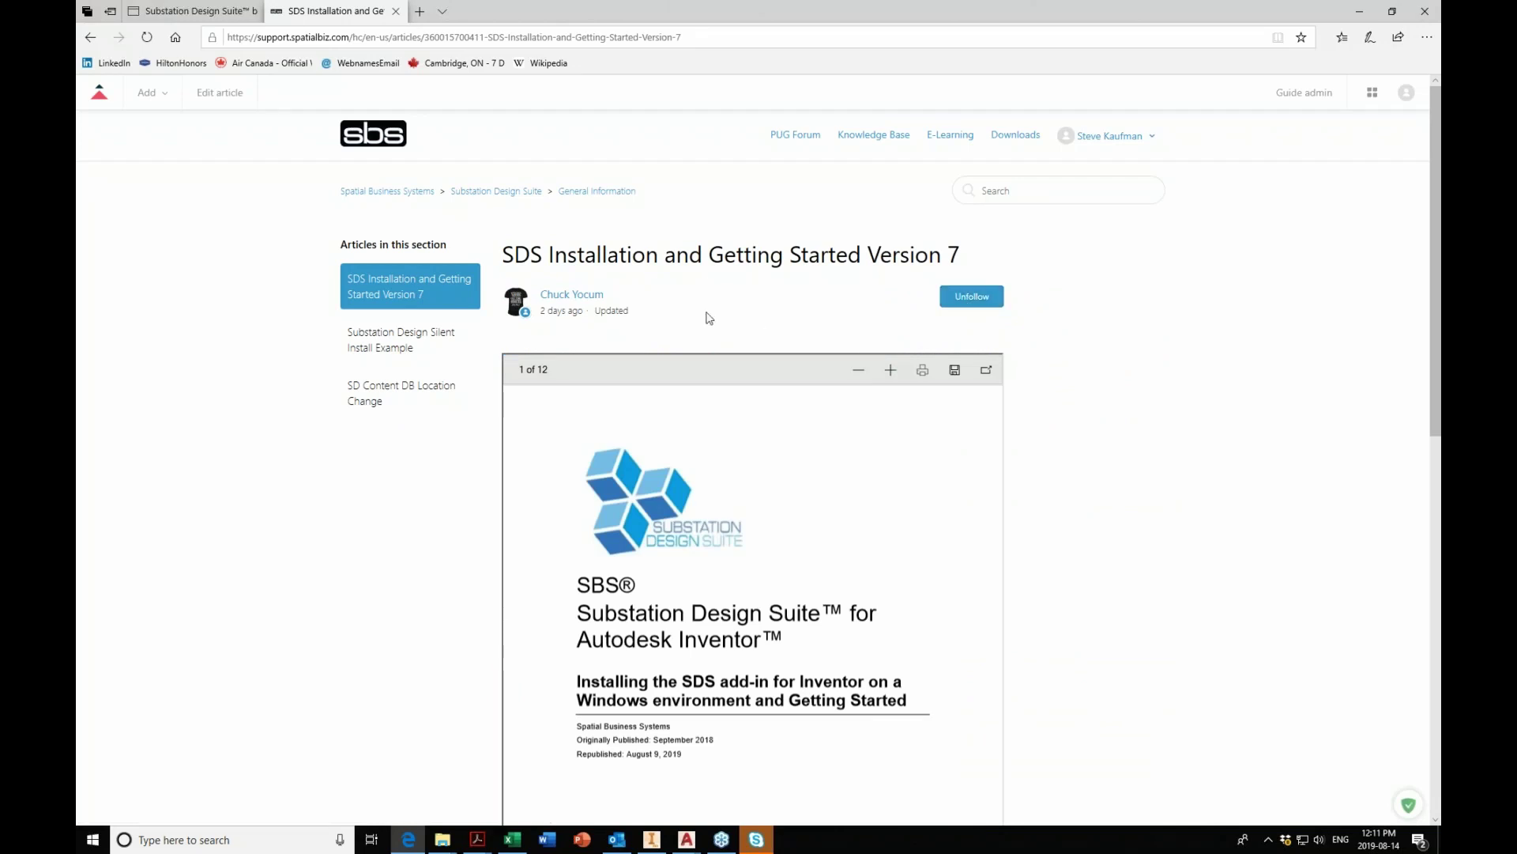
left_click(532, 197)
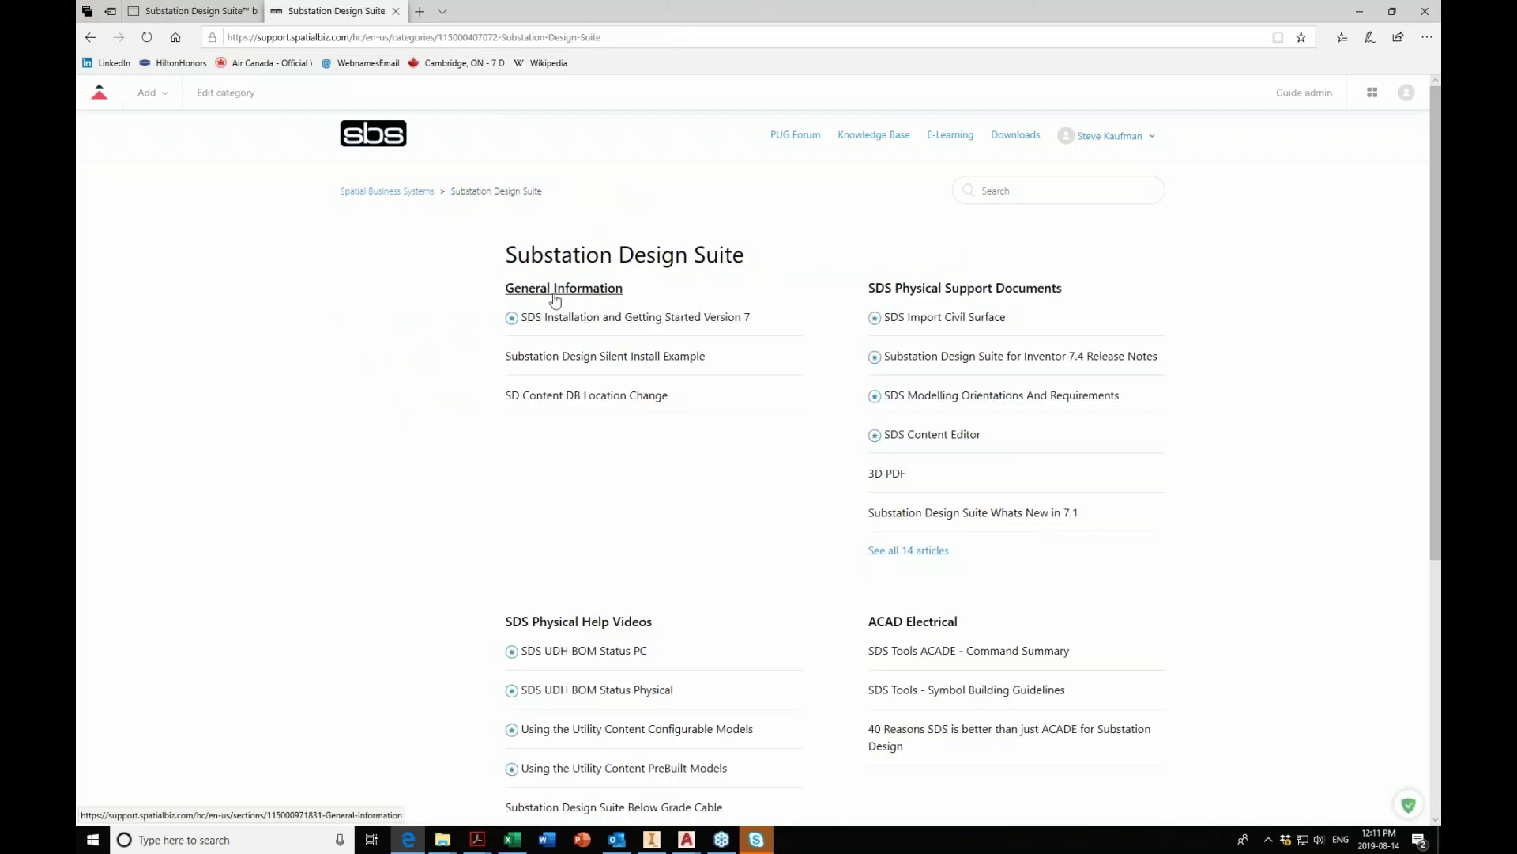
Browse the General Information and SDS Physical Support Documents sections, highlighting the SDS Inventor Design Checks article.
left_click(555, 290)
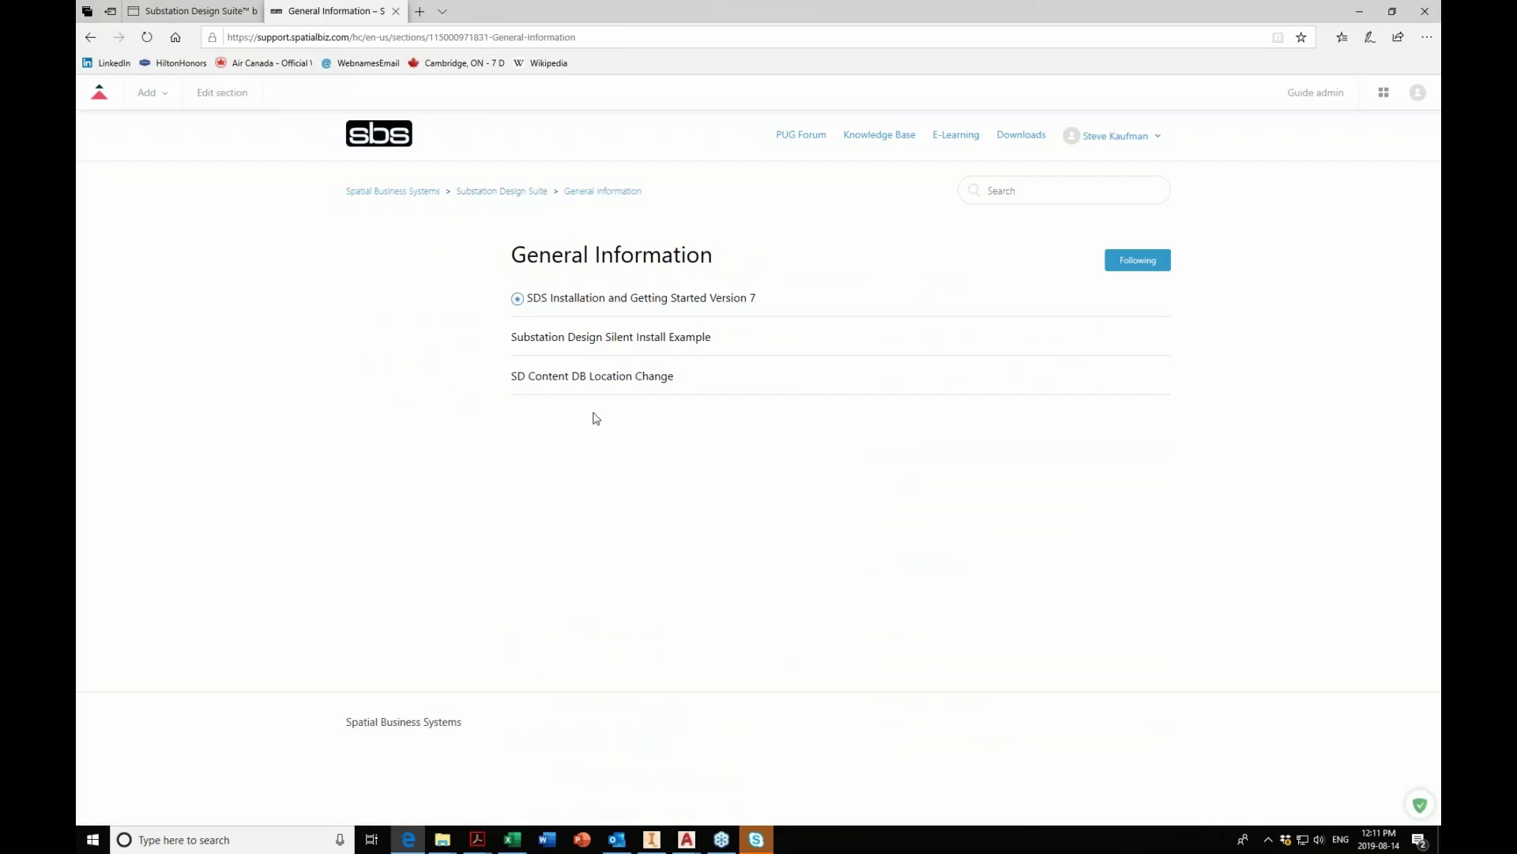
left_click(524, 193)
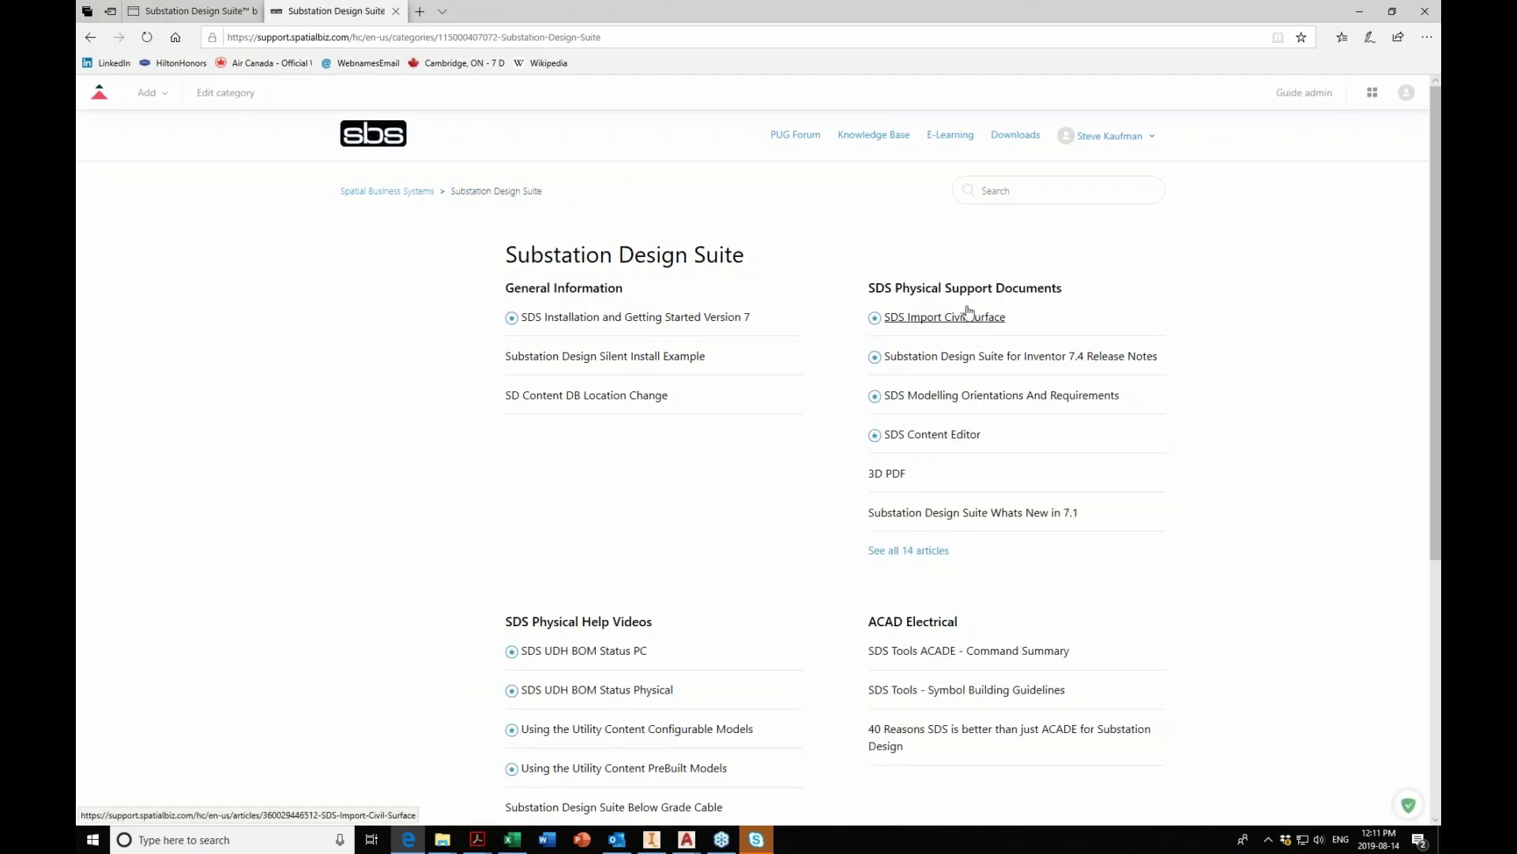
left_click(966, 292)
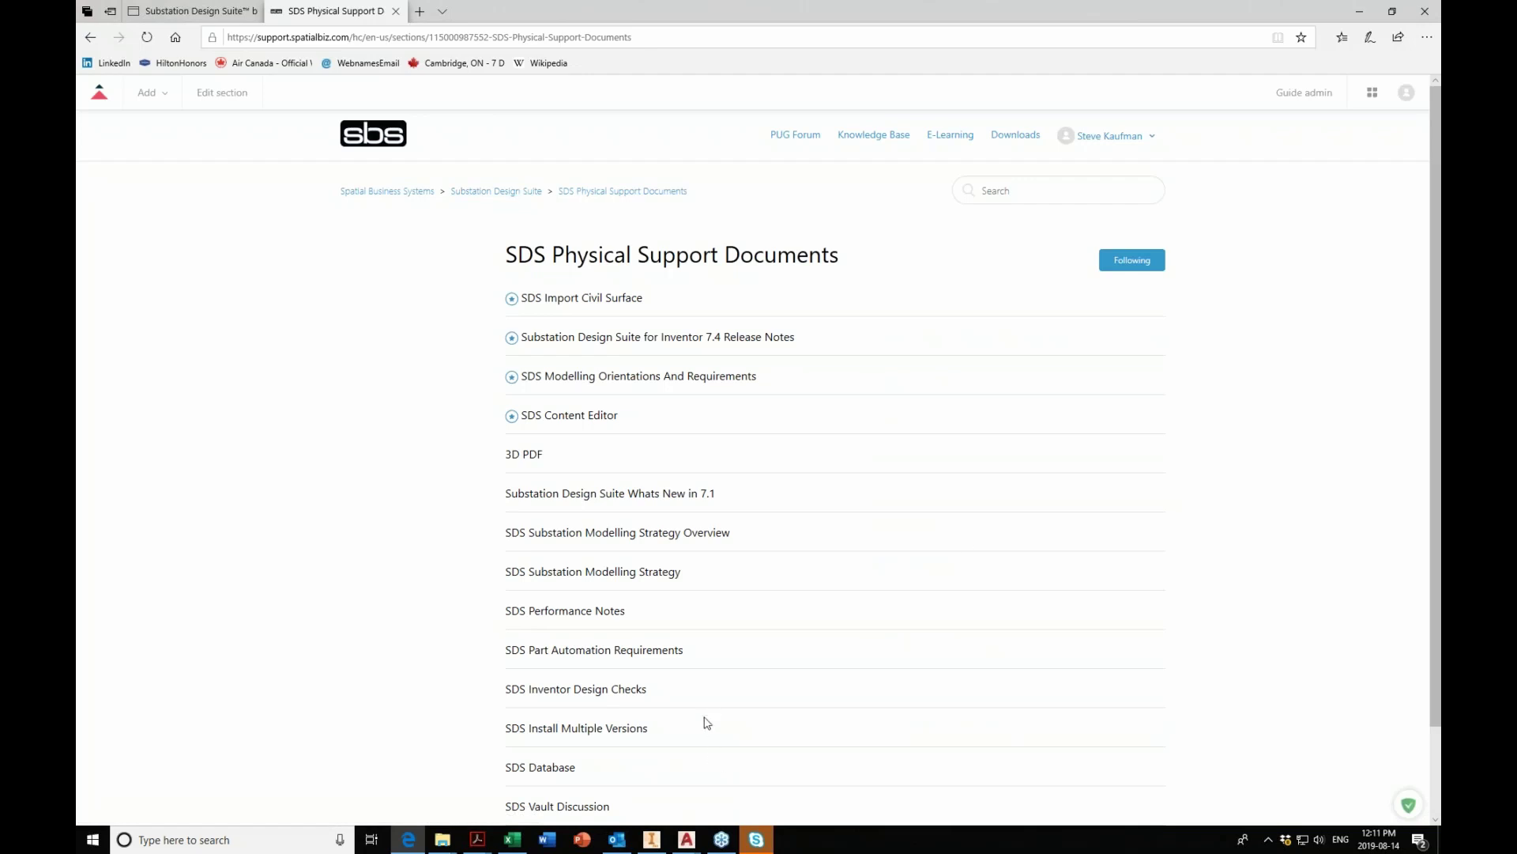
left_click_drag(694, 700, 481, 708)
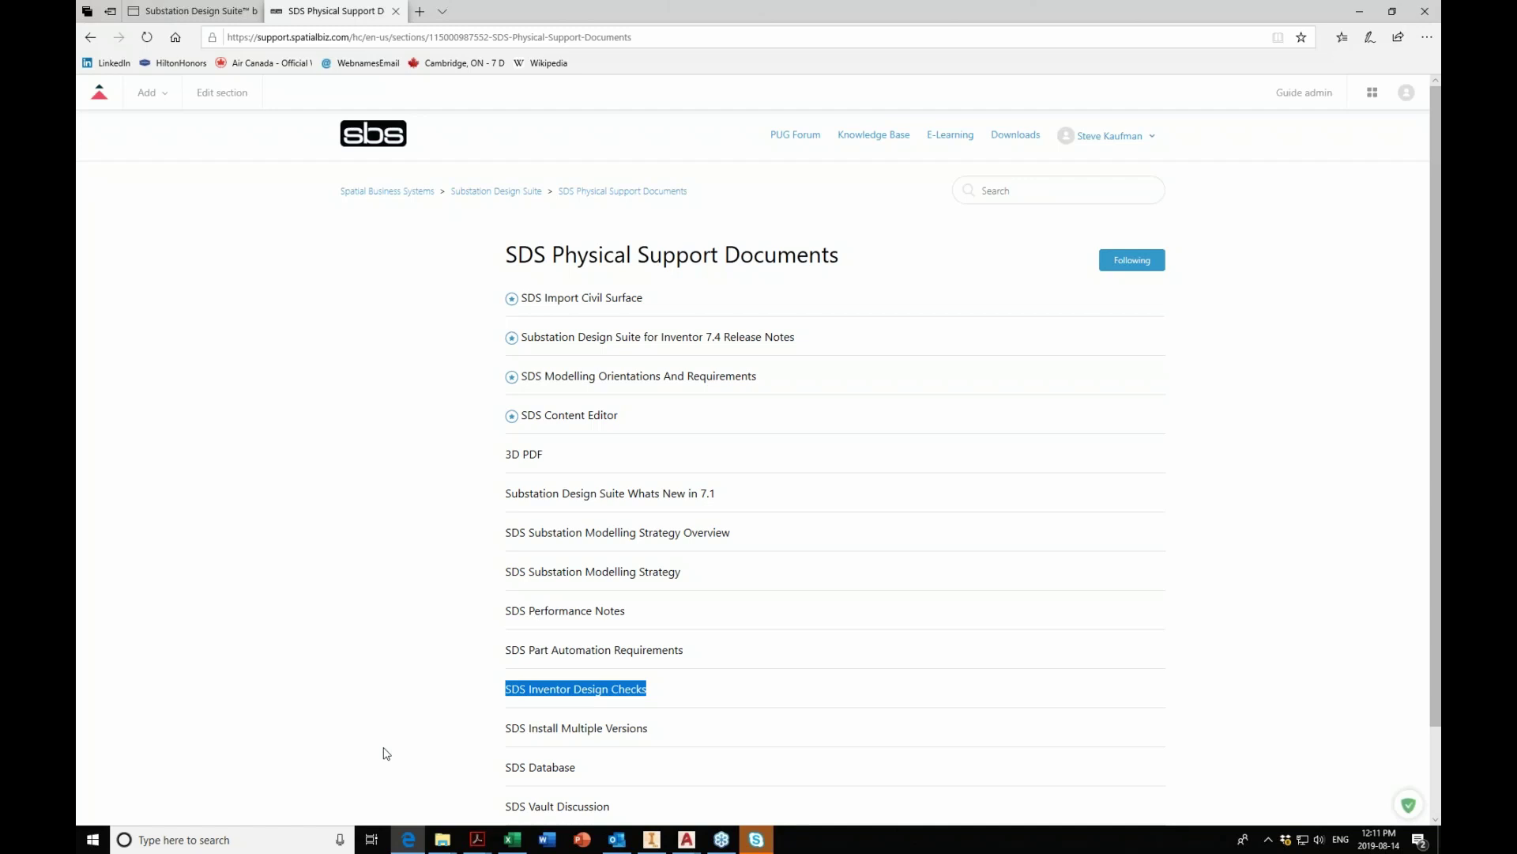
Follow the SDS Physical Help Videos section for new articles and comments.
left_click(496, 191)
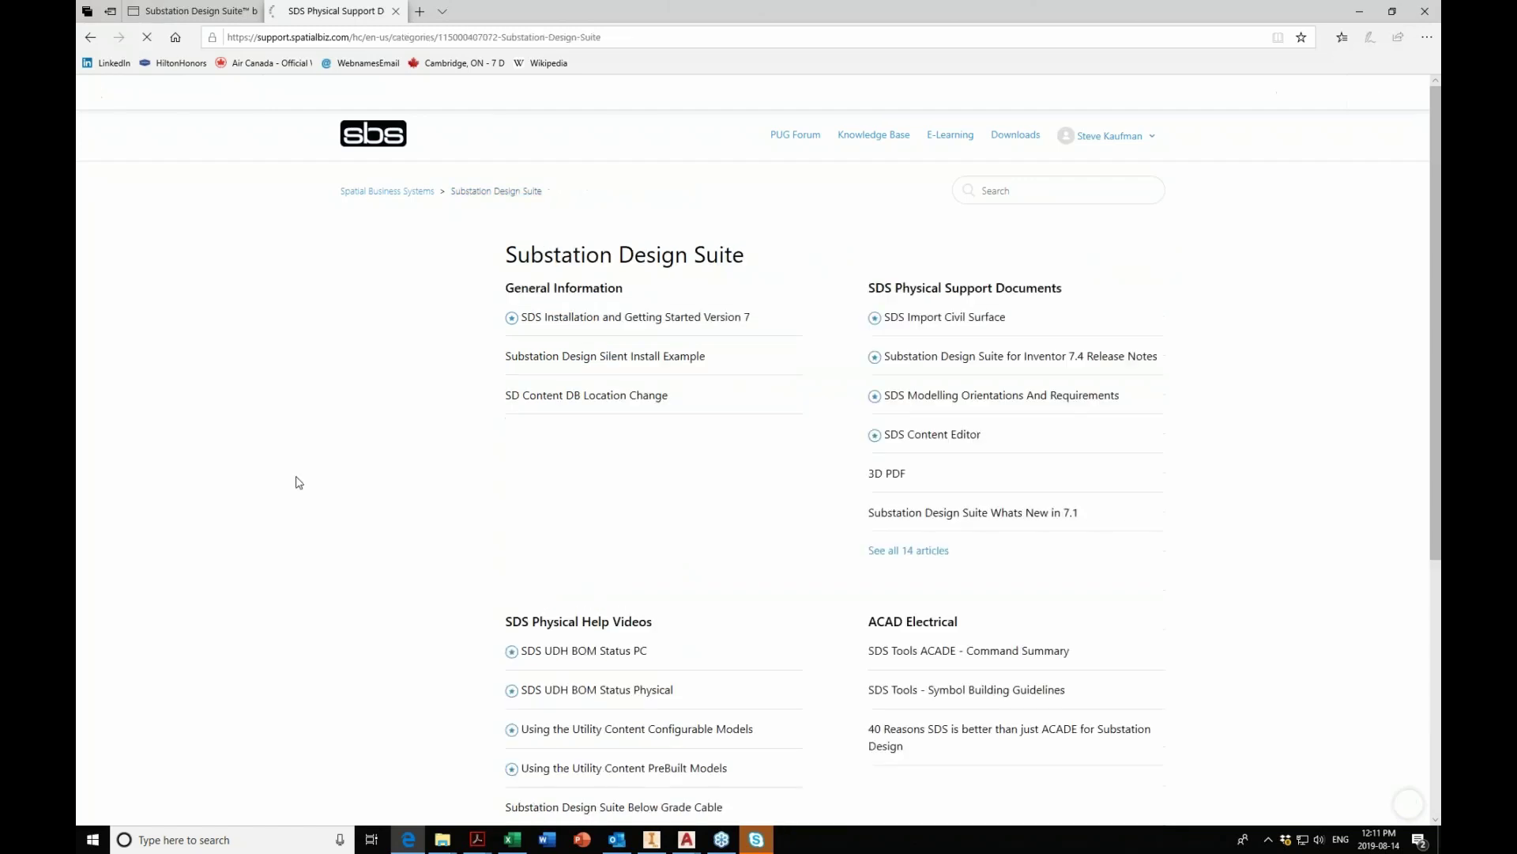
left_click(601, 629)
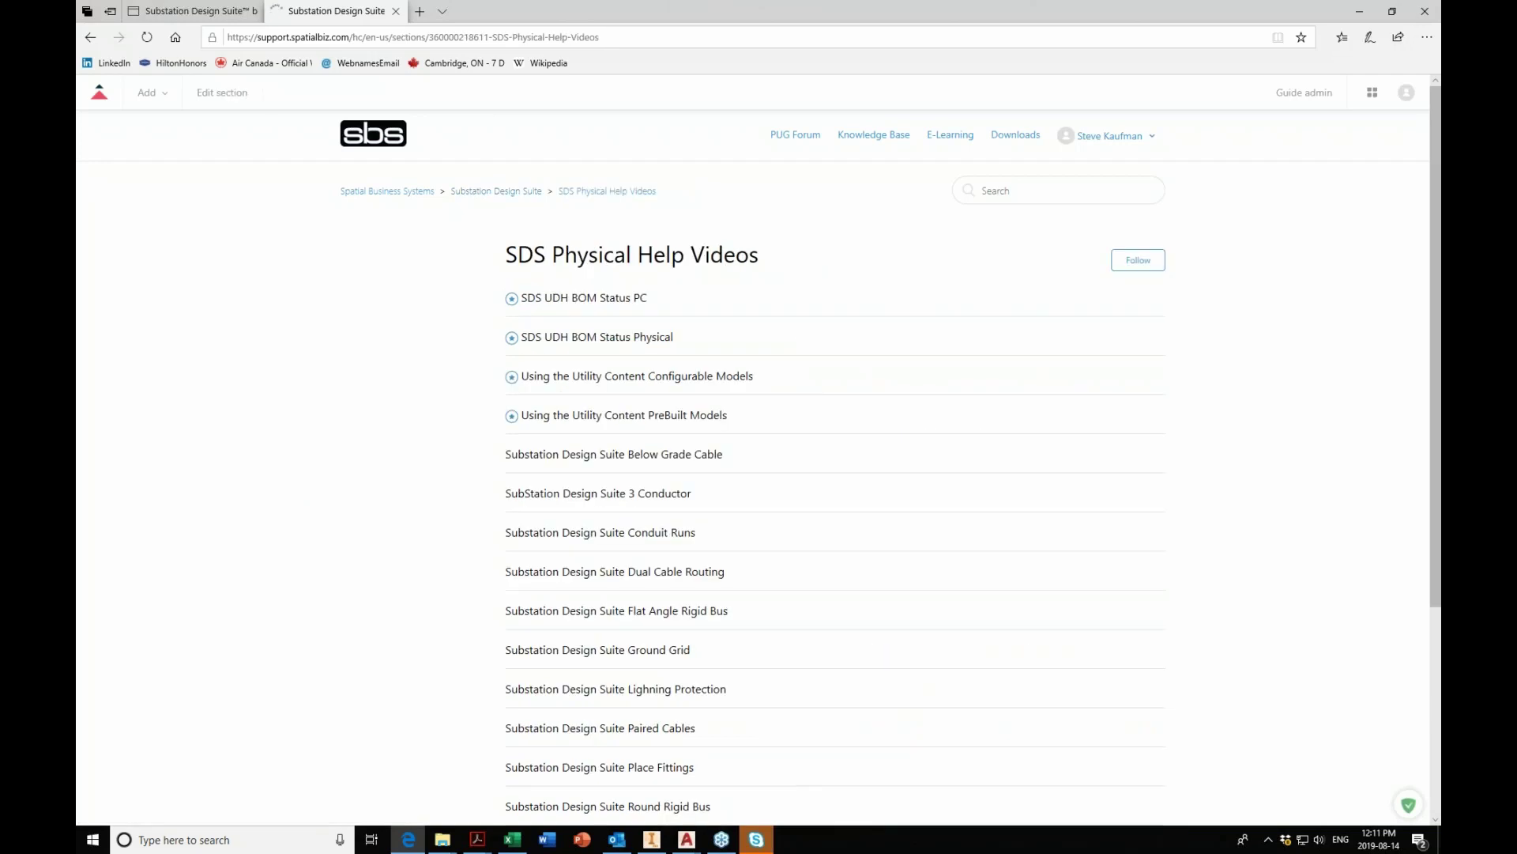
left_click(1138, 261)
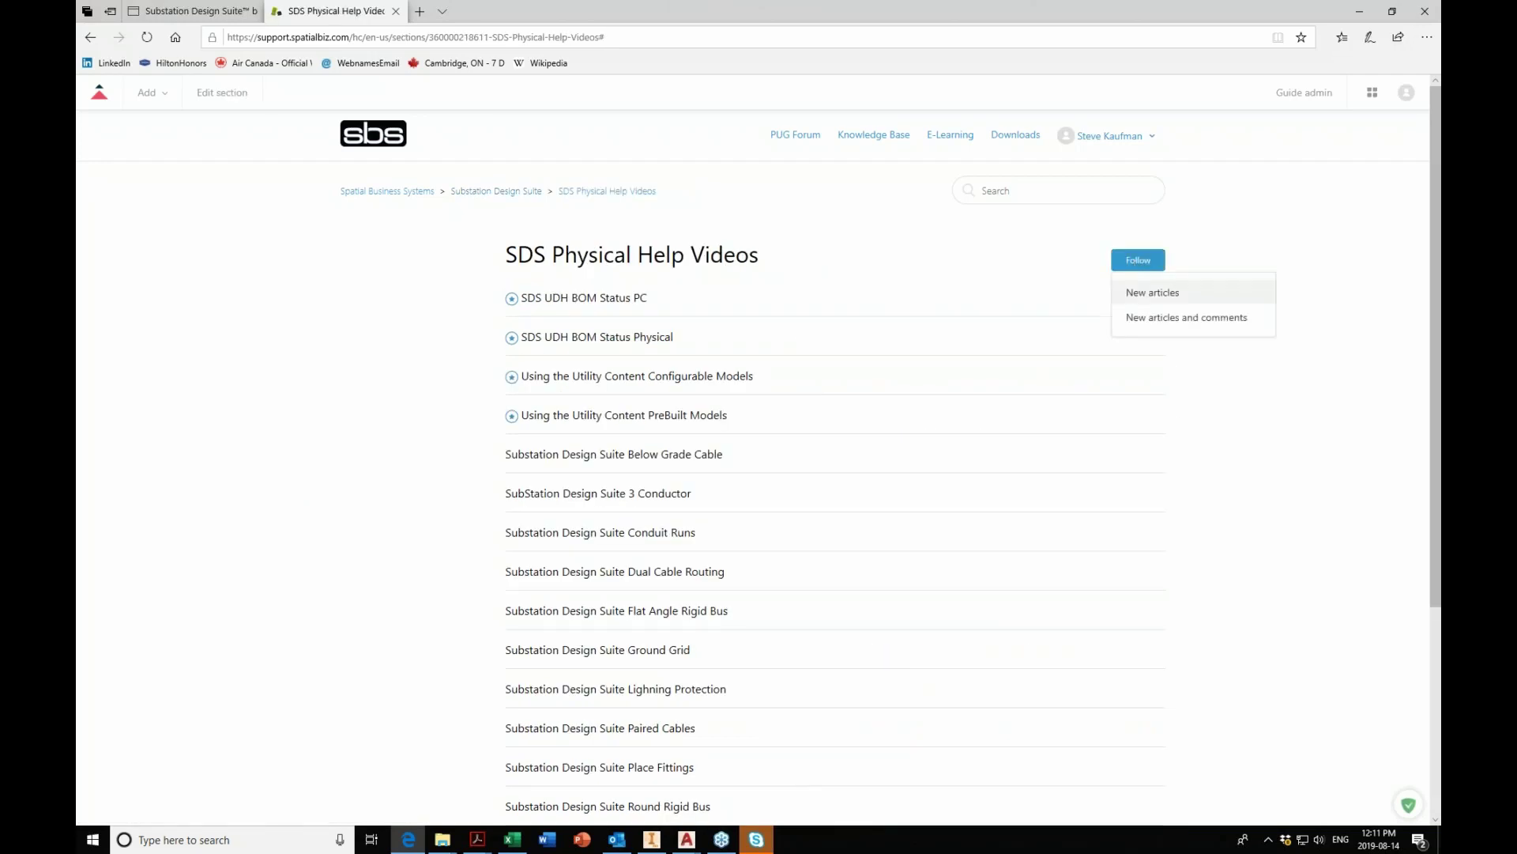
left_click(1130, 320)
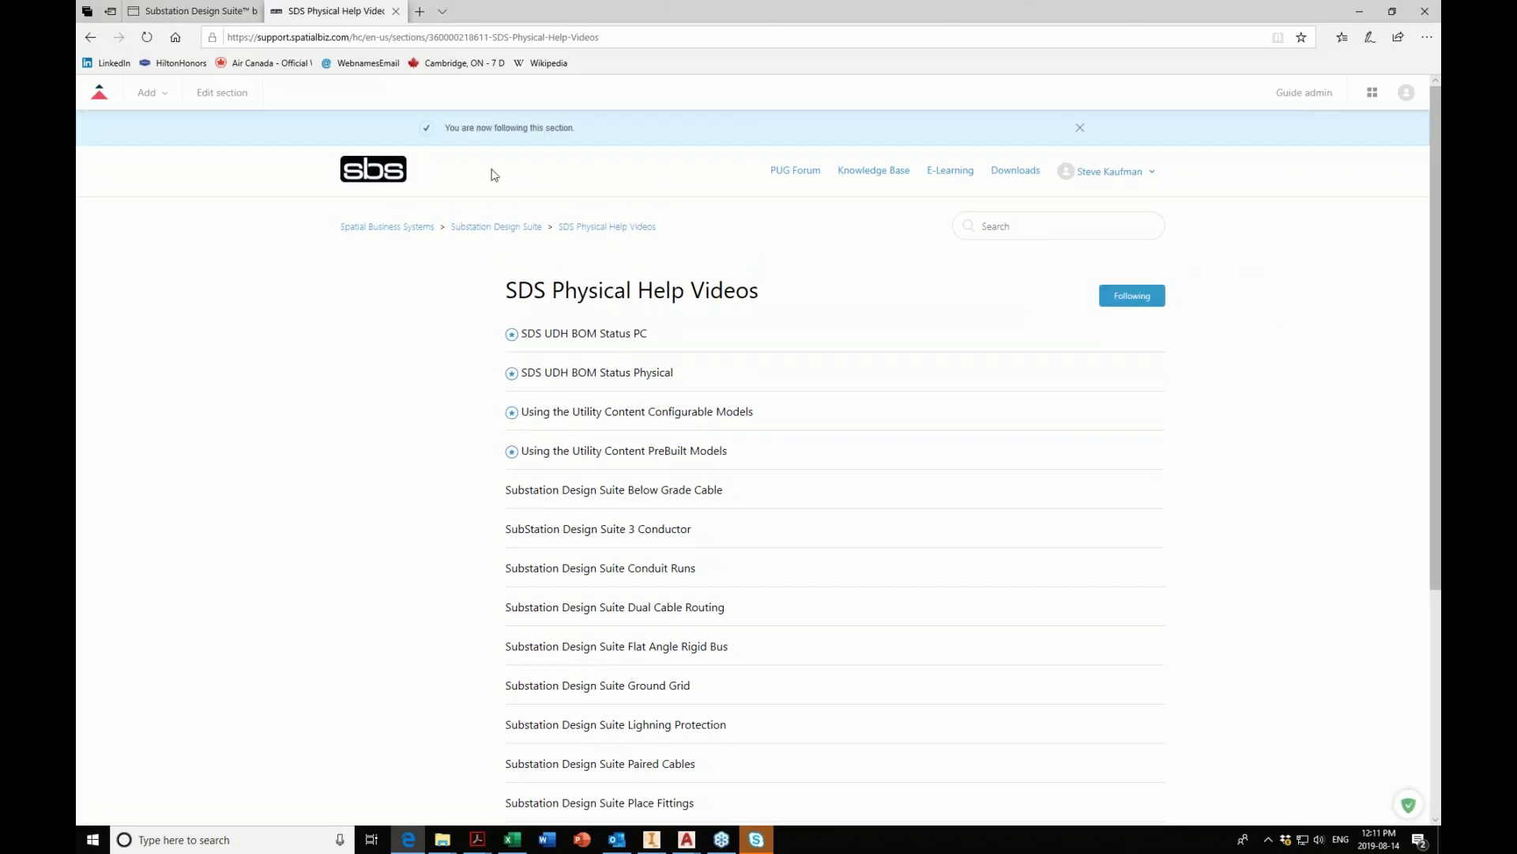
View the Substation Design Suite for Inventor 7.4 Release Notes article and close the browser.
left_click(503, 229)
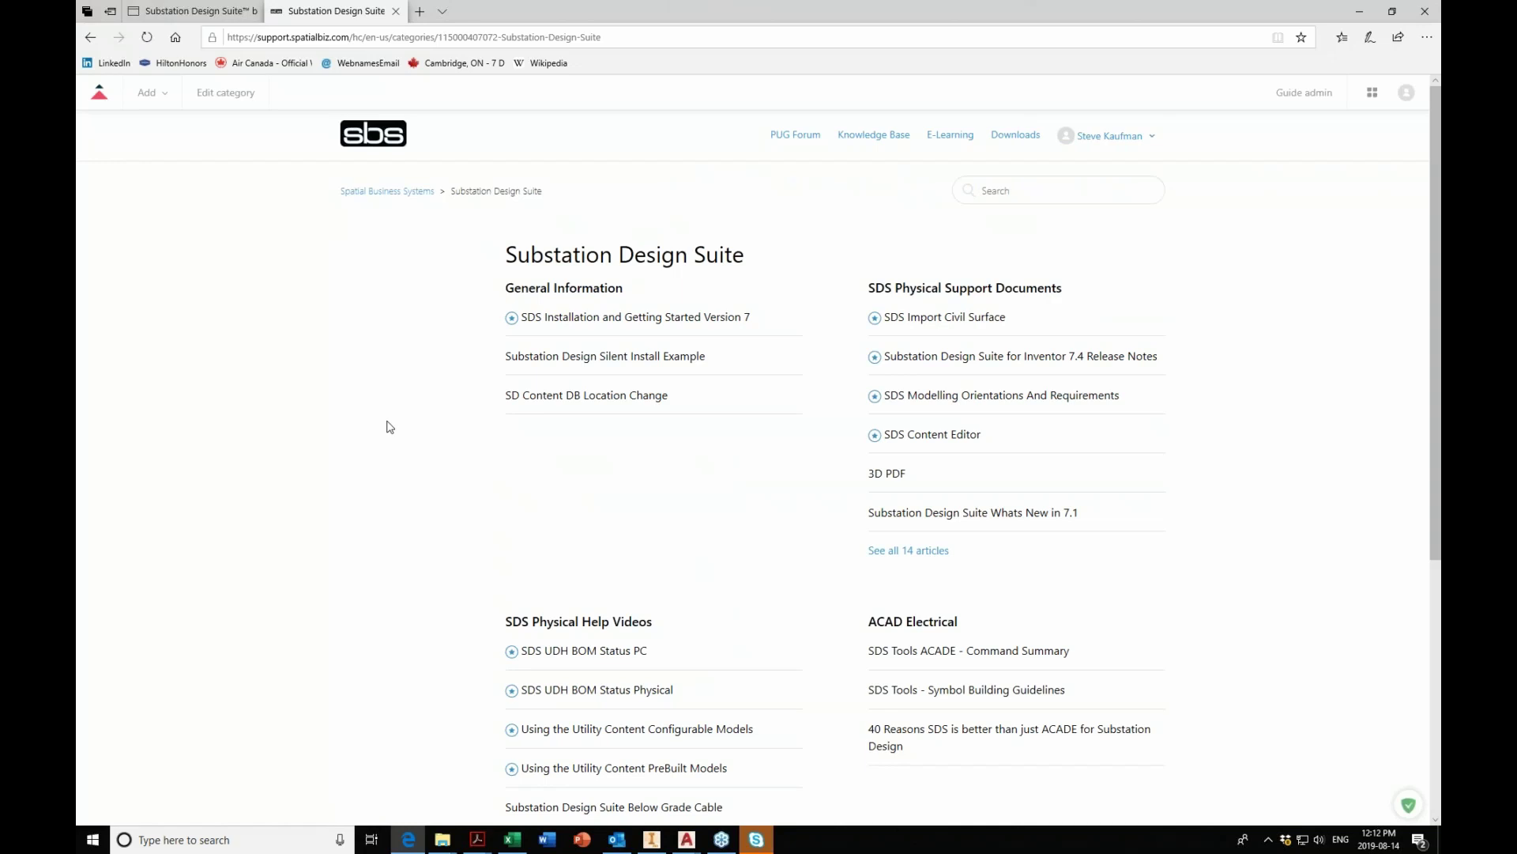
left_click(910, 357)
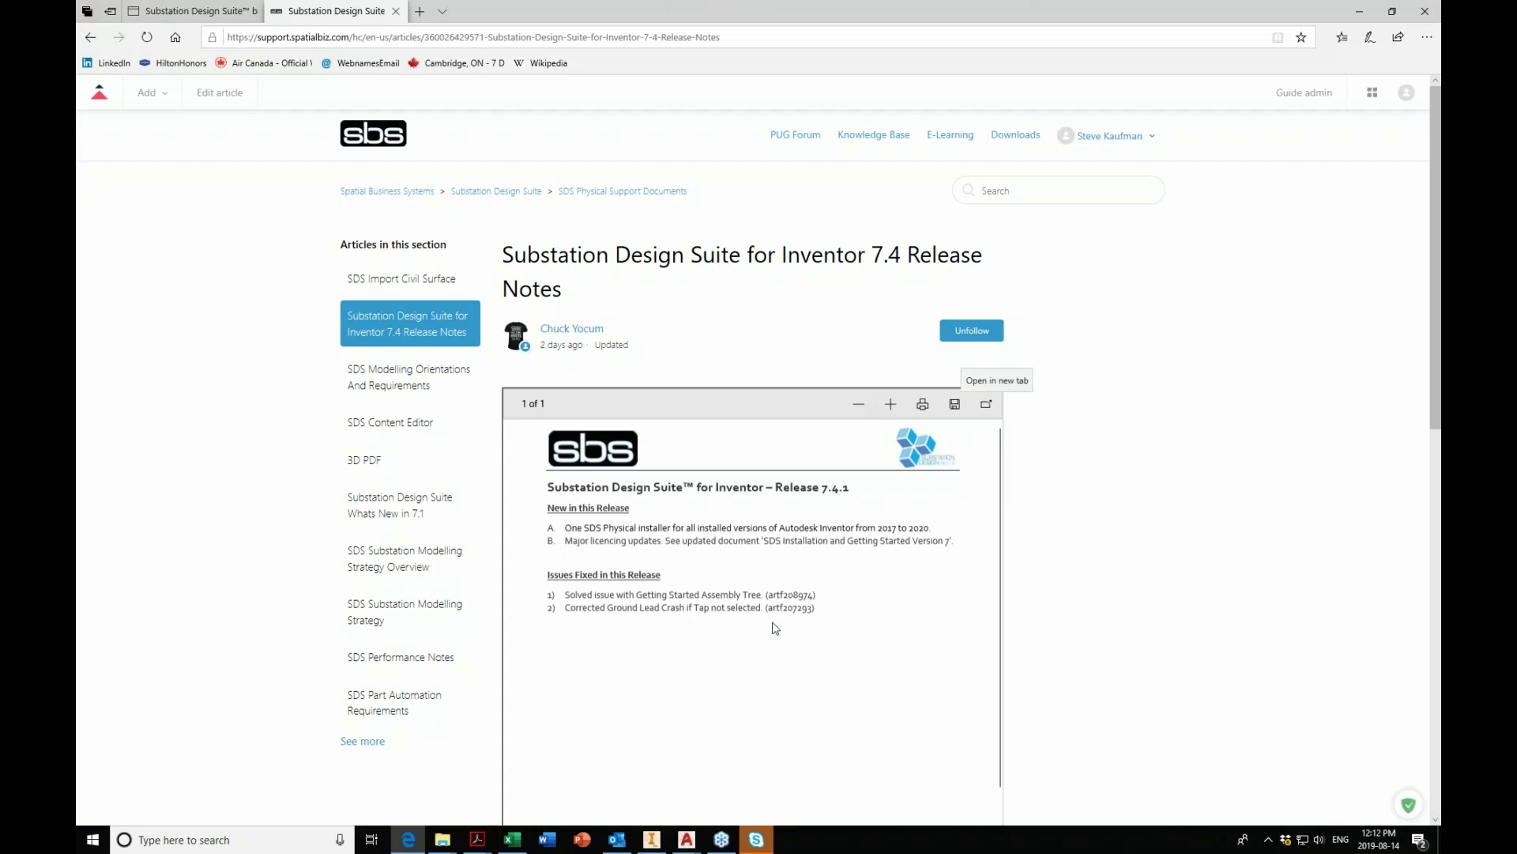
left_click(394, 11)
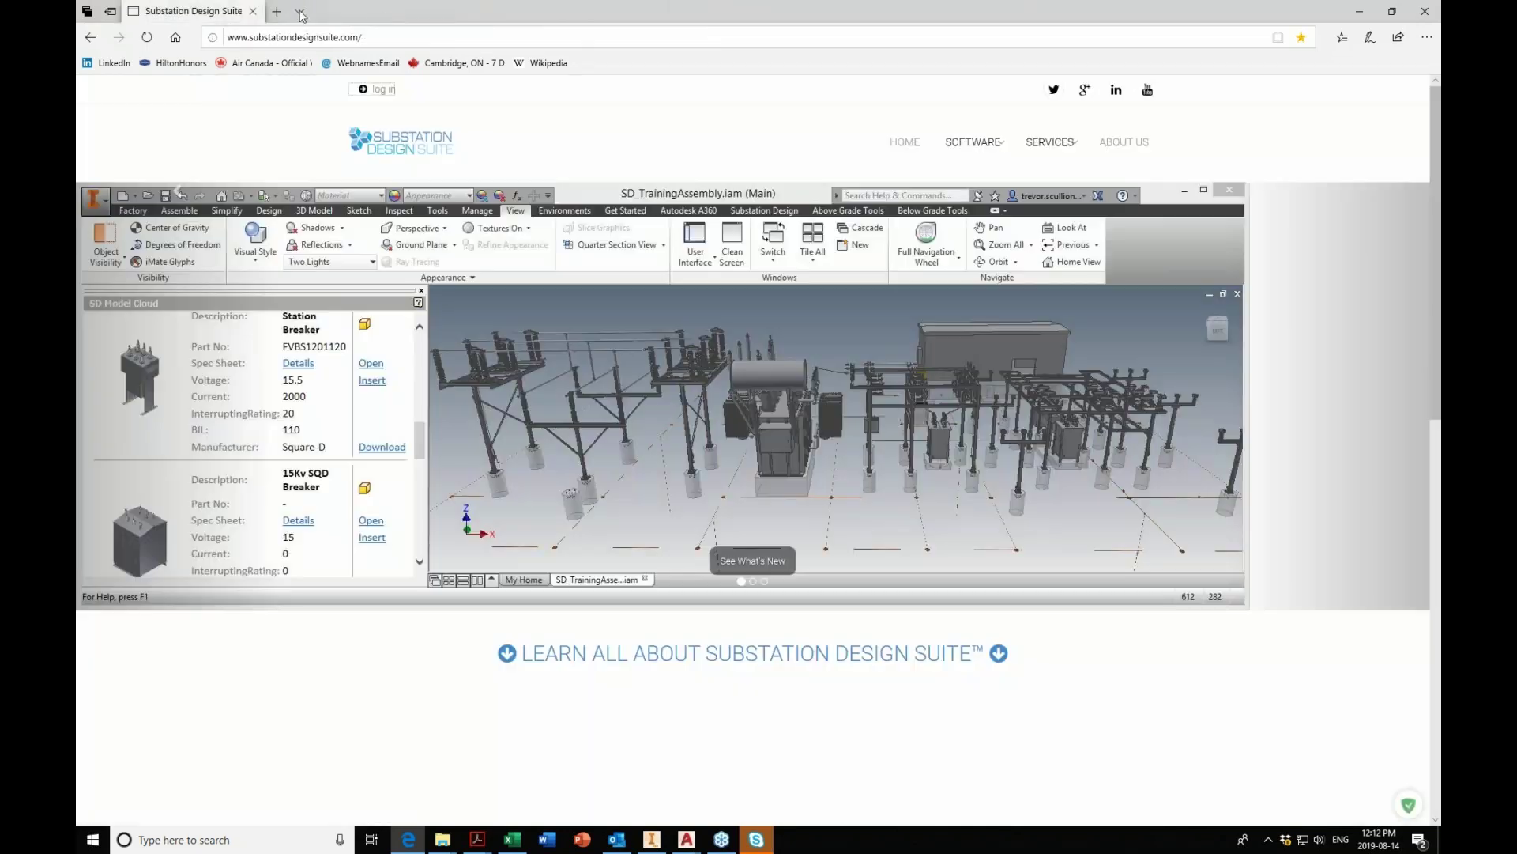
left_click(253, 11)
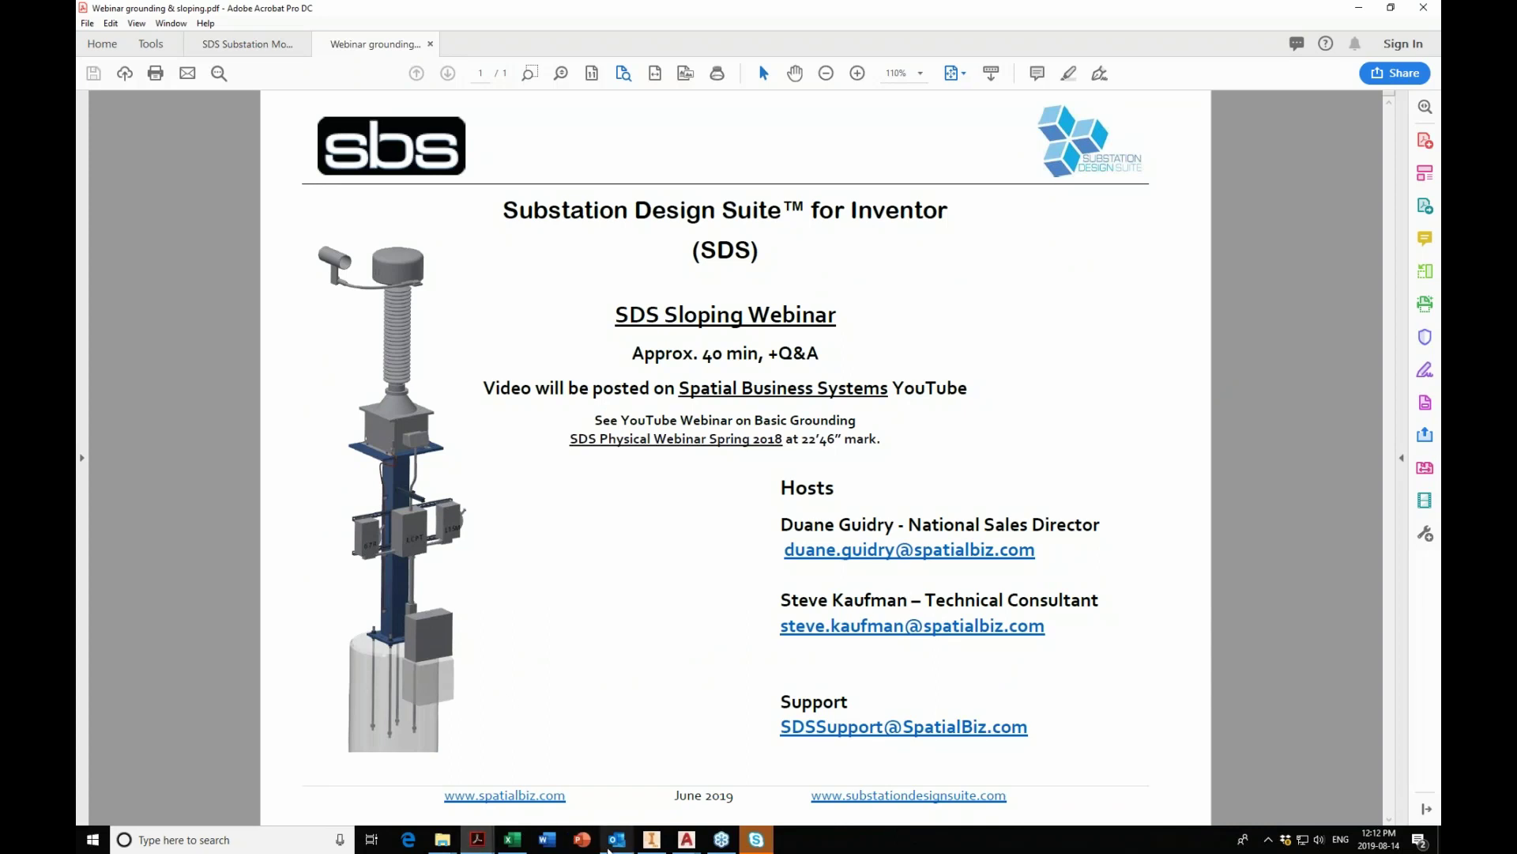
Show the Sloped Elevations page of the modelling strategy PDF and examine the sloped elevation view in Inventor's GeneralArrangement.dwg.
key("ctrl+Tab")
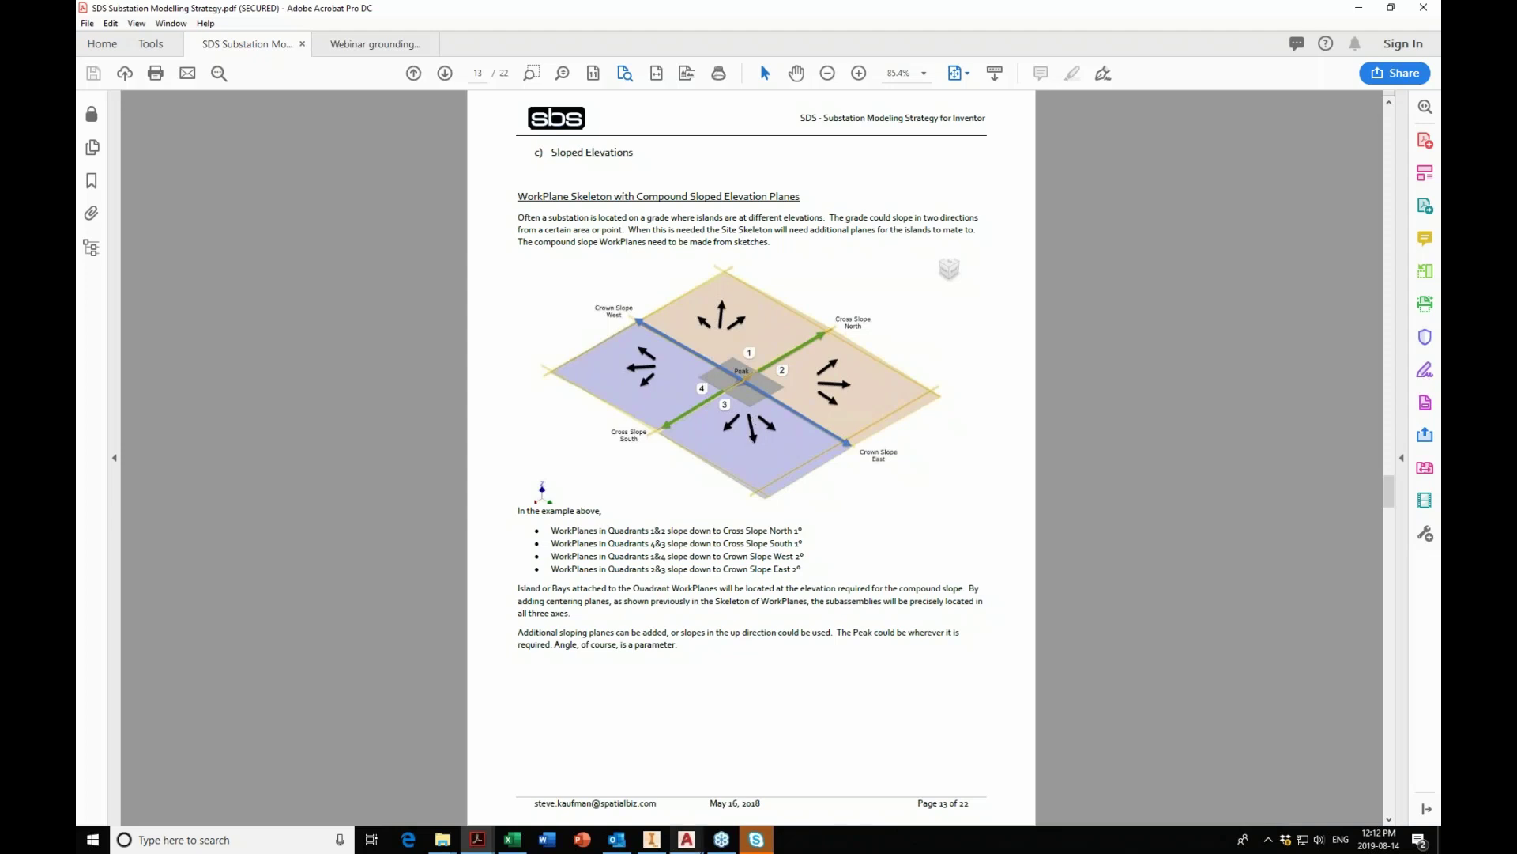
left_click(650, 838)
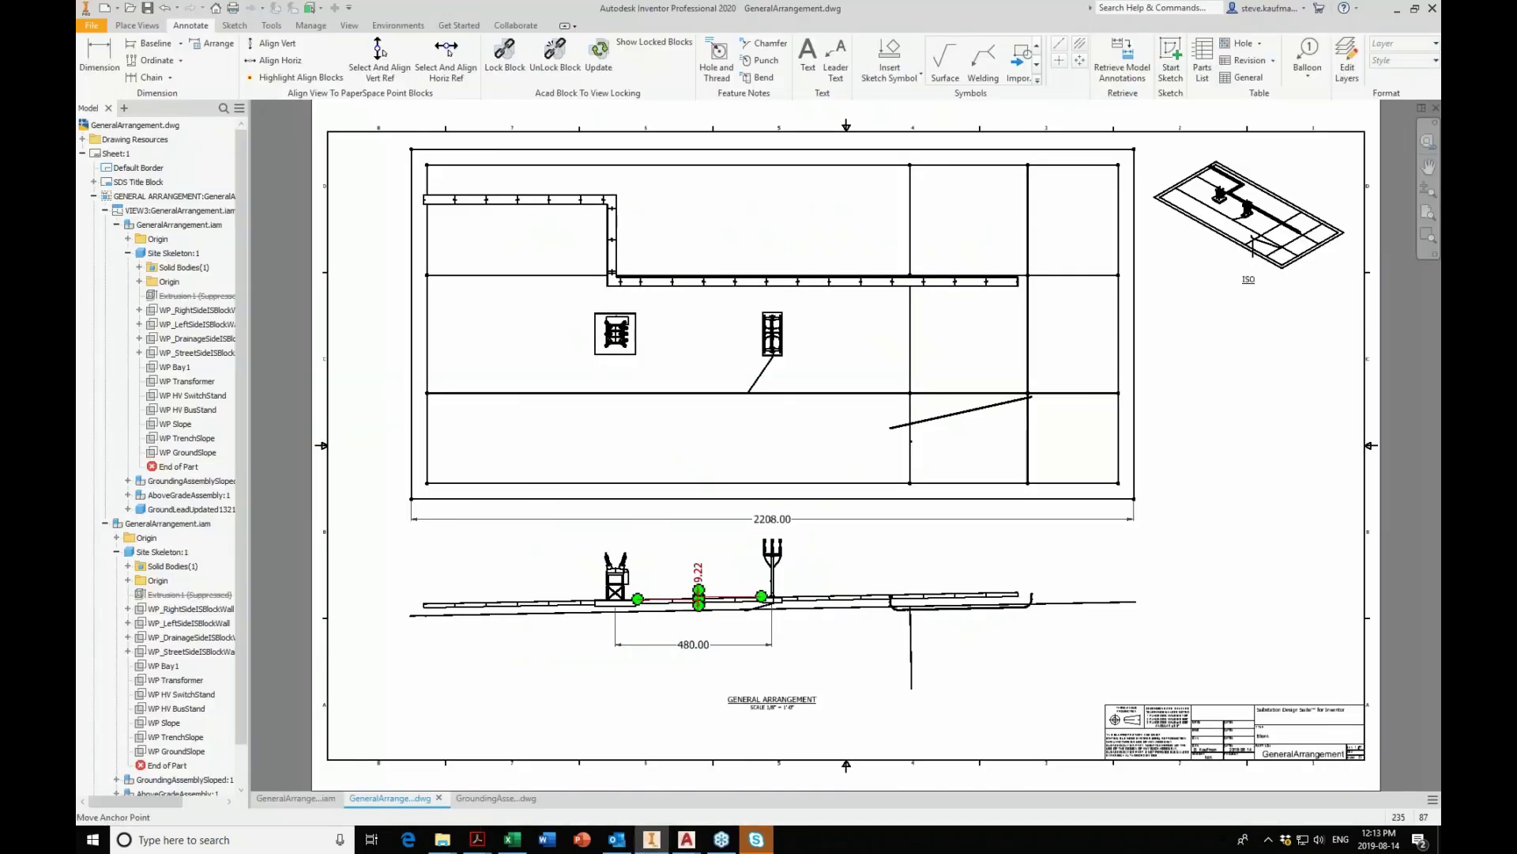
scroll(620, 601, "down", 5)
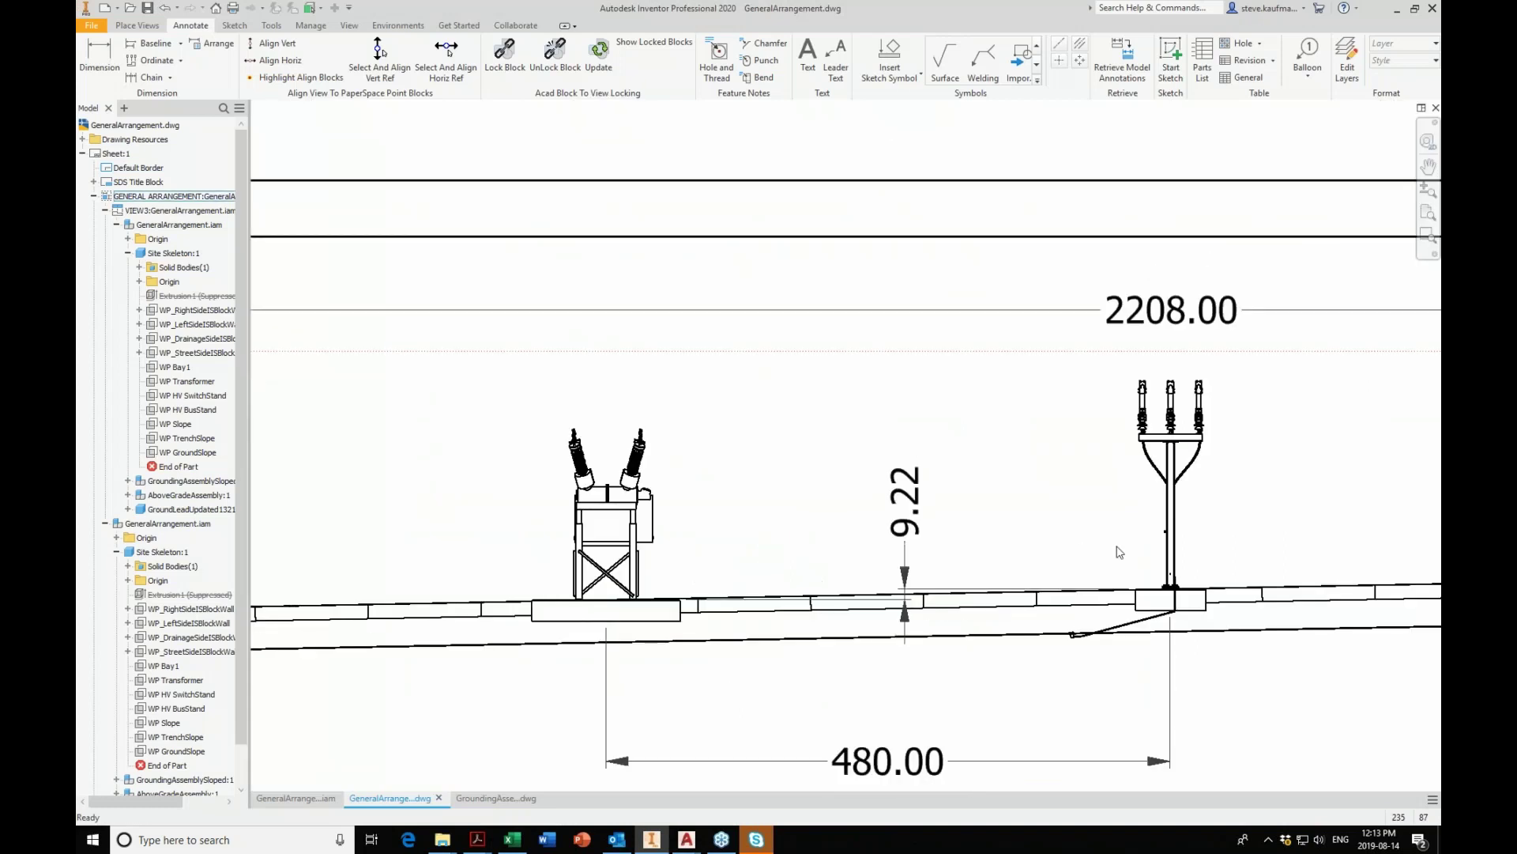
scroll(712, 486, "up", 2)
scroll(596, 685, "up", 2)
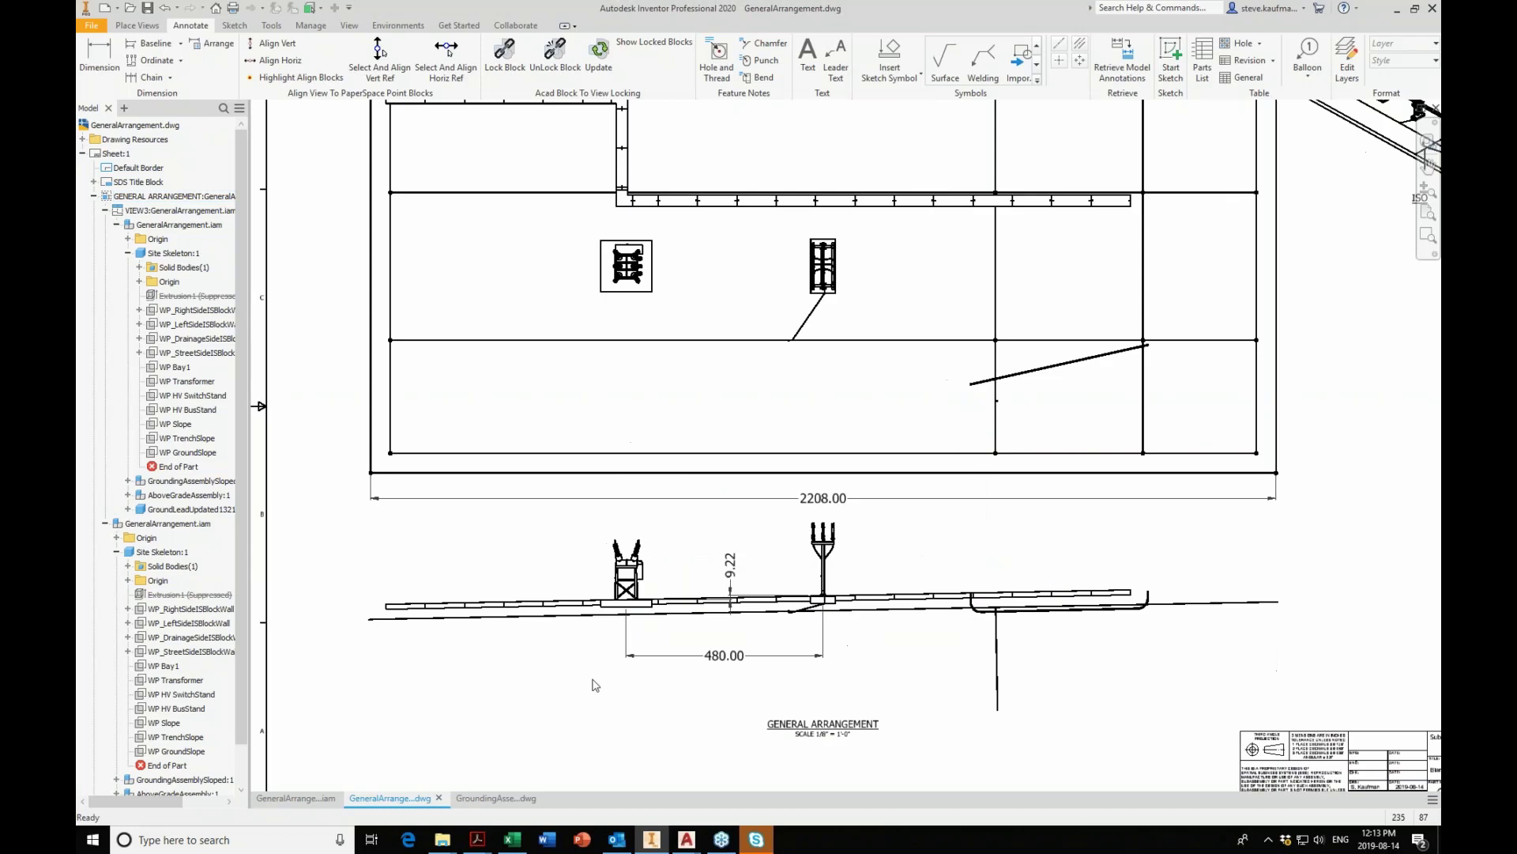
scroll(596, 684, "up", 2)
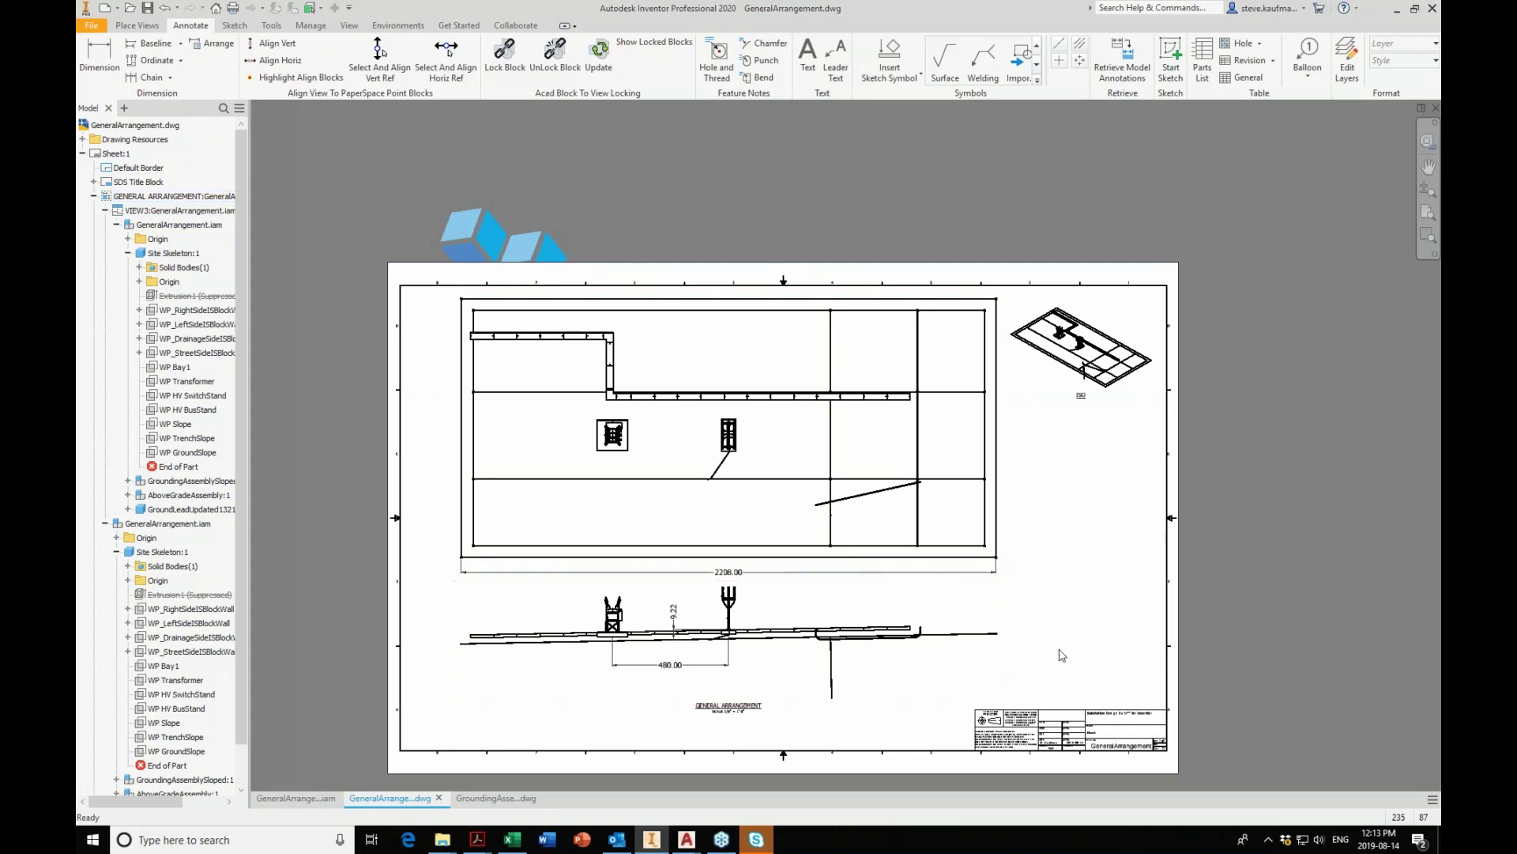
Revisit the Sloped Elevations PDF page, switch to Excel and maximize Conversions.xlsx on the Slope sheet.
mouse_move(477, 840)
left_click(436, 767)
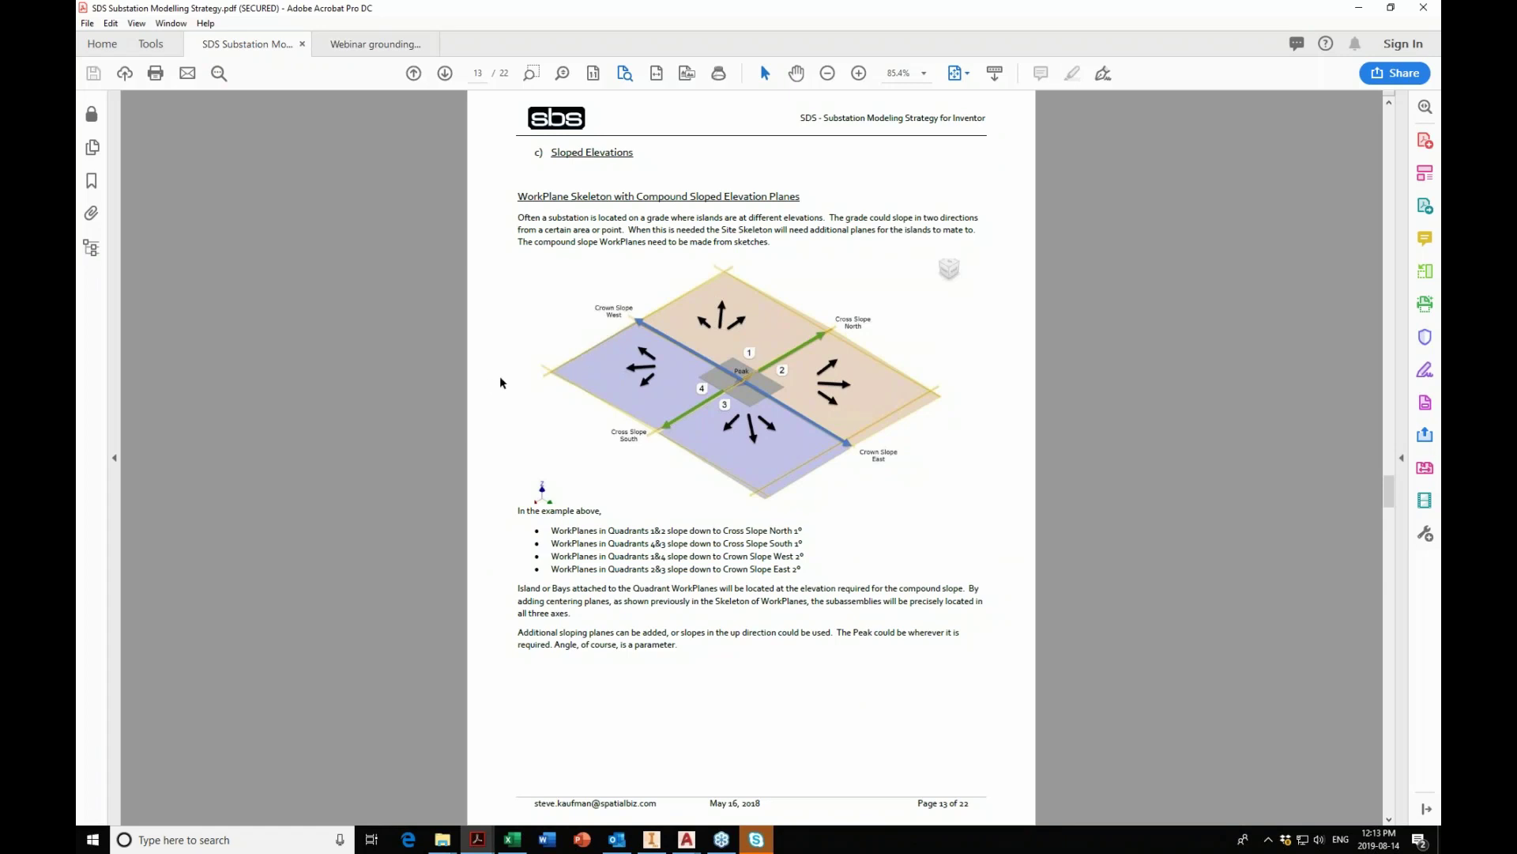
left_click(512, 840)
left_click_drag(425, 96, 625, 71)
double_click(624, 69)
left_click(451, 482)
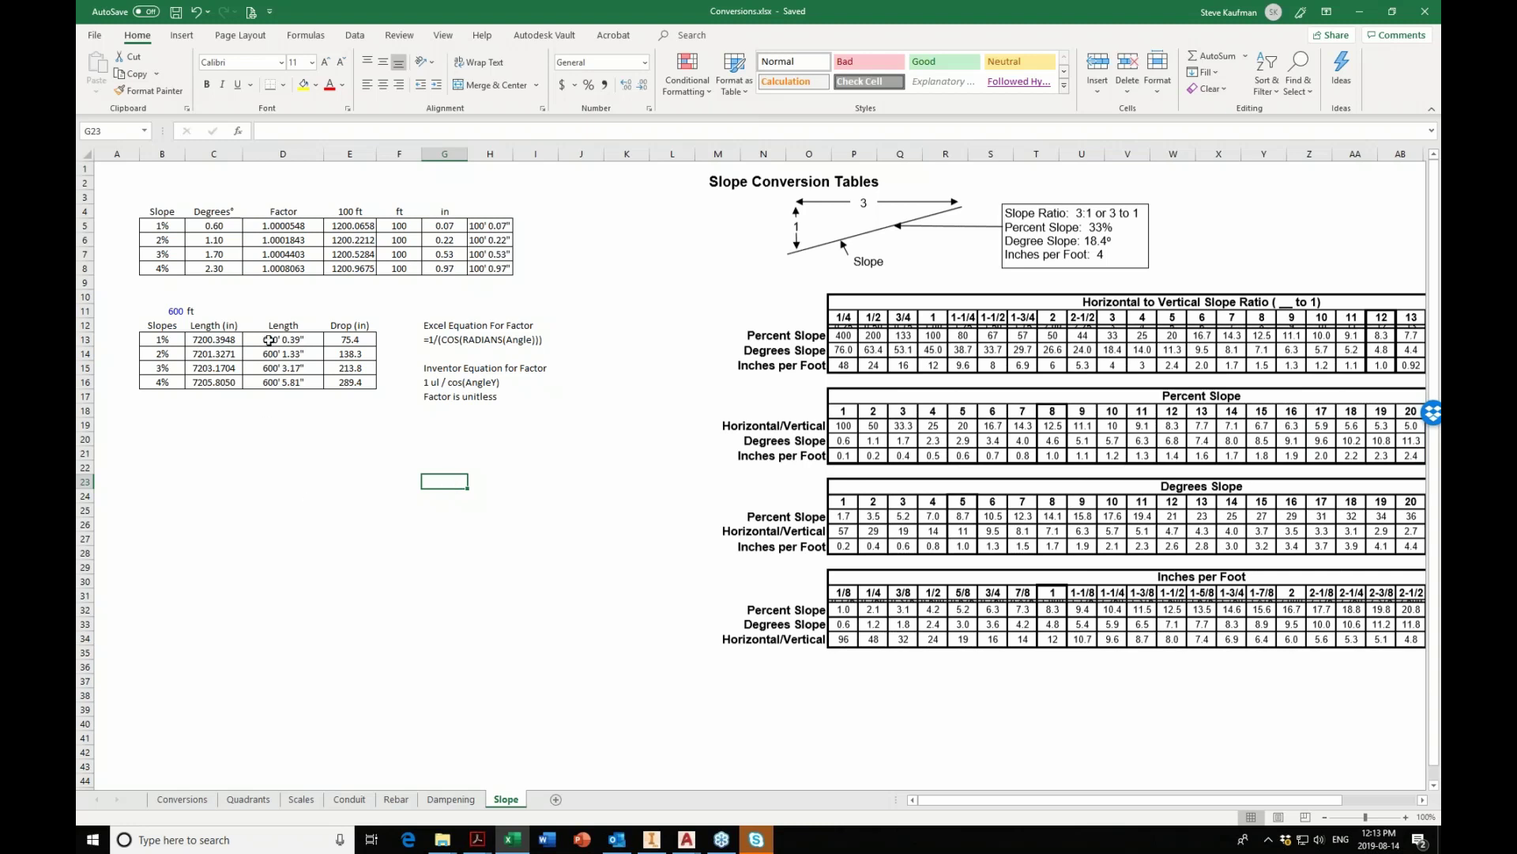
Zoom the Slope sheet to 250% and examine the 2% slope rows in the 100 ft and 600 ft tables.
left_click_drag(172, 243, 231, 249)
left_click(236, 241)
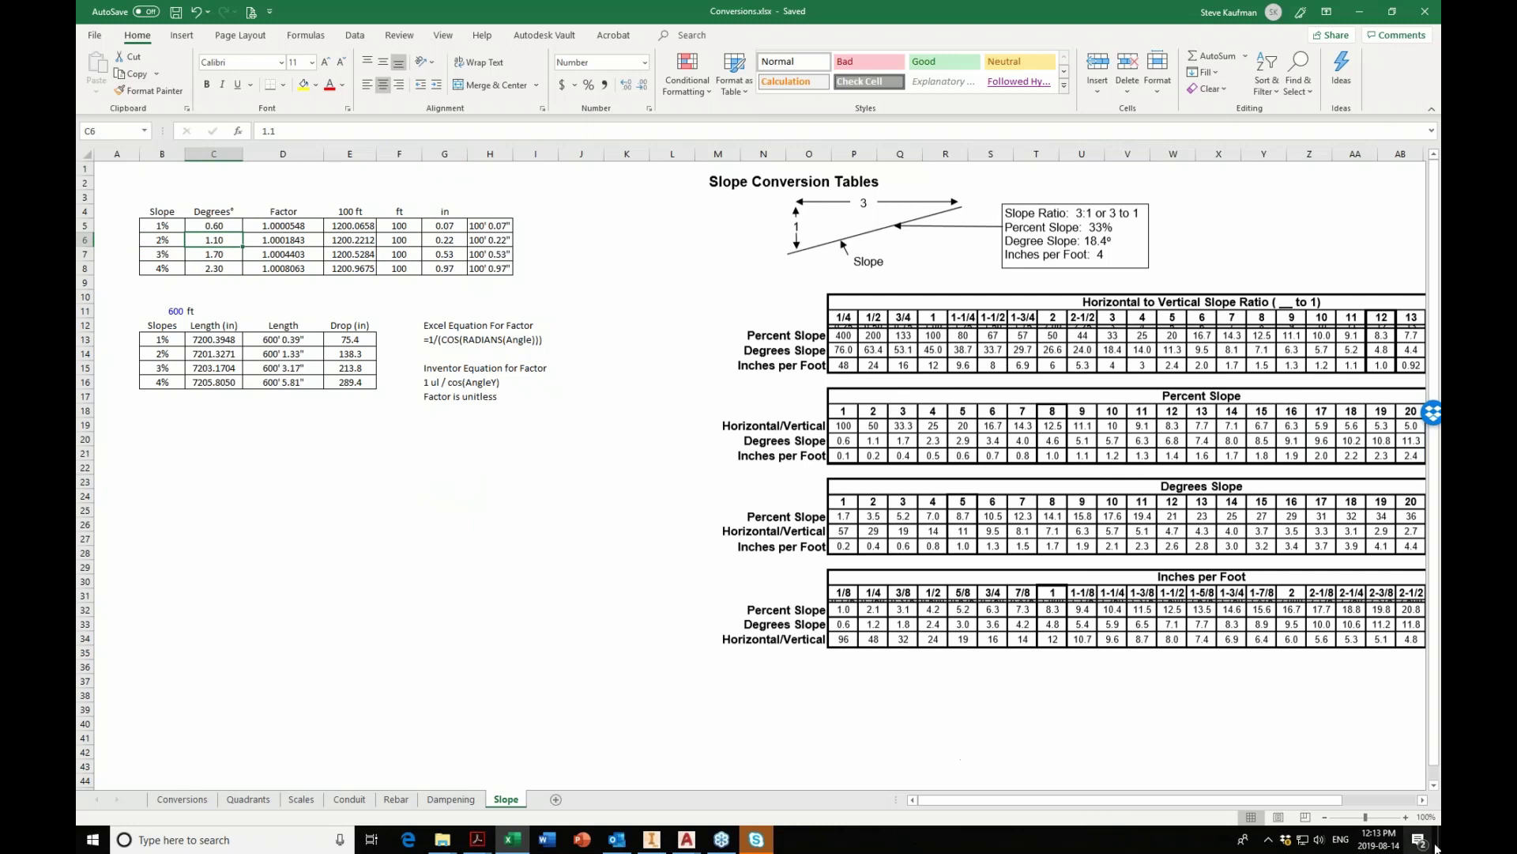
left_click(1383, 818)
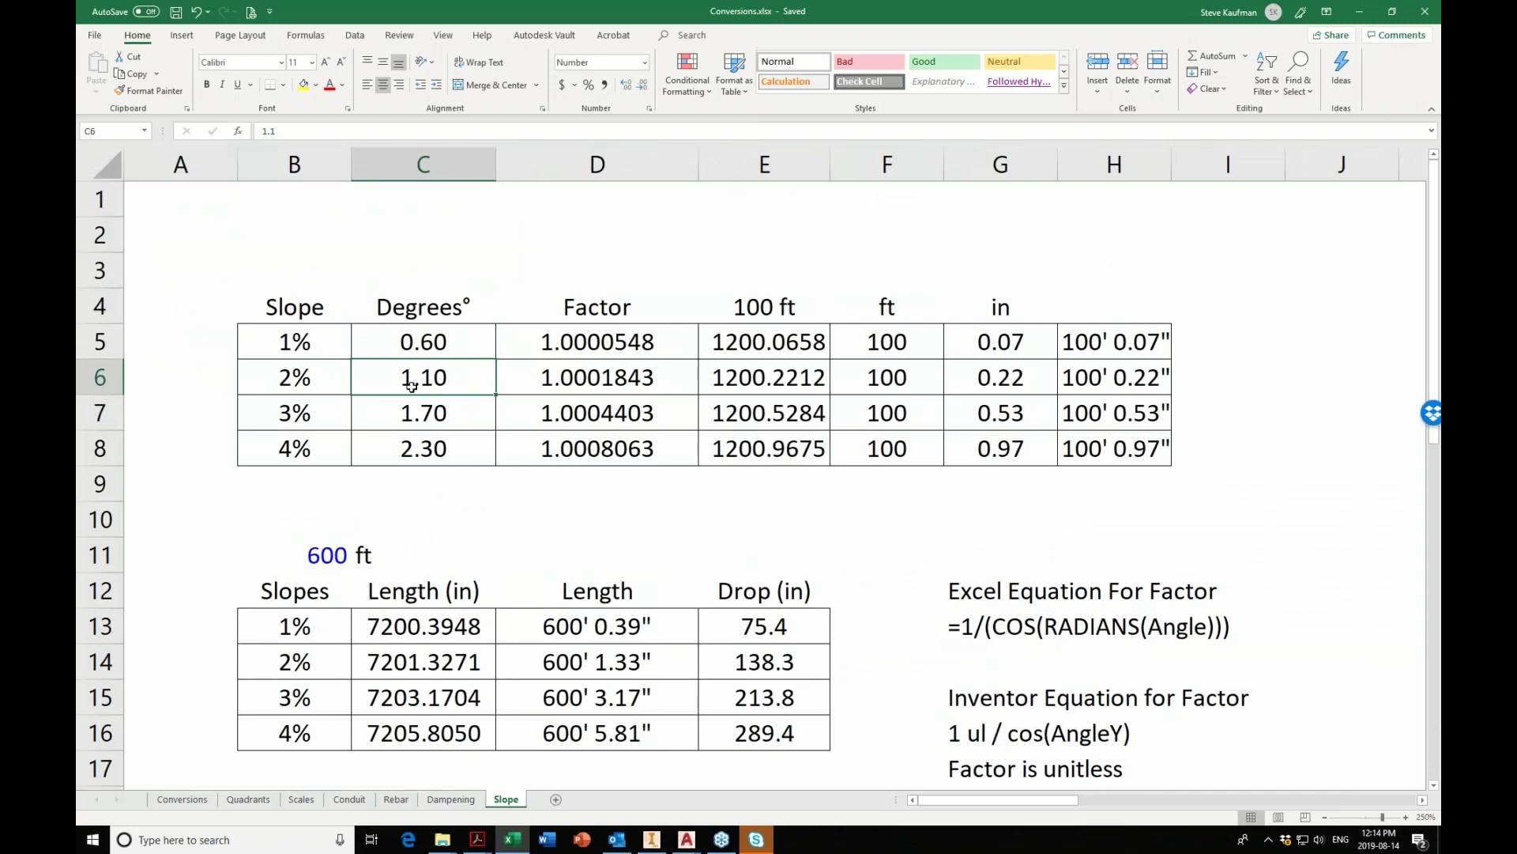
scroll(512, 468, "down", 2)
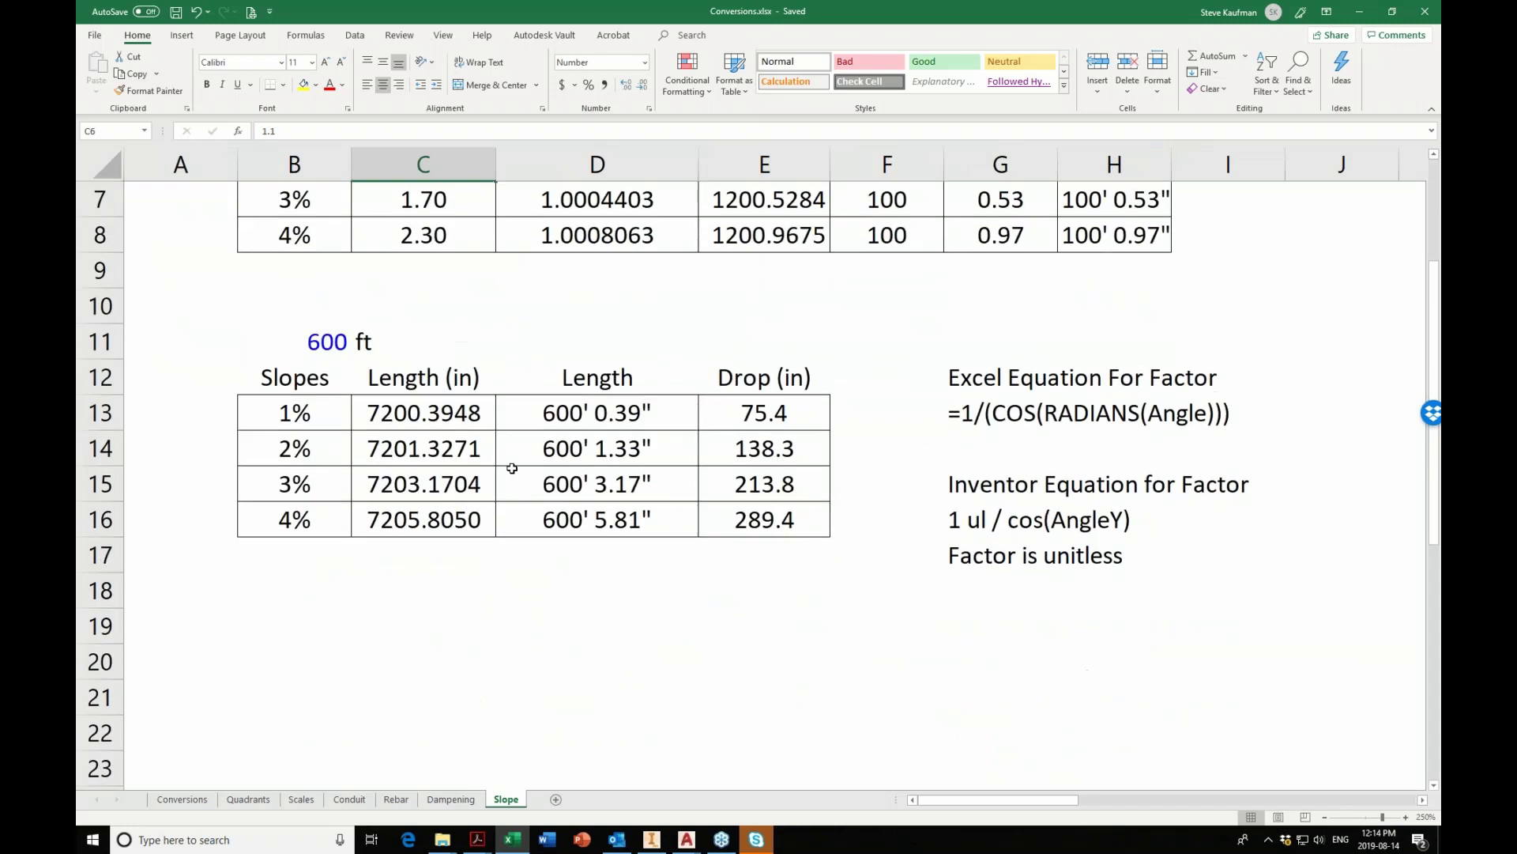
scroll(512, 467, "up", 2)
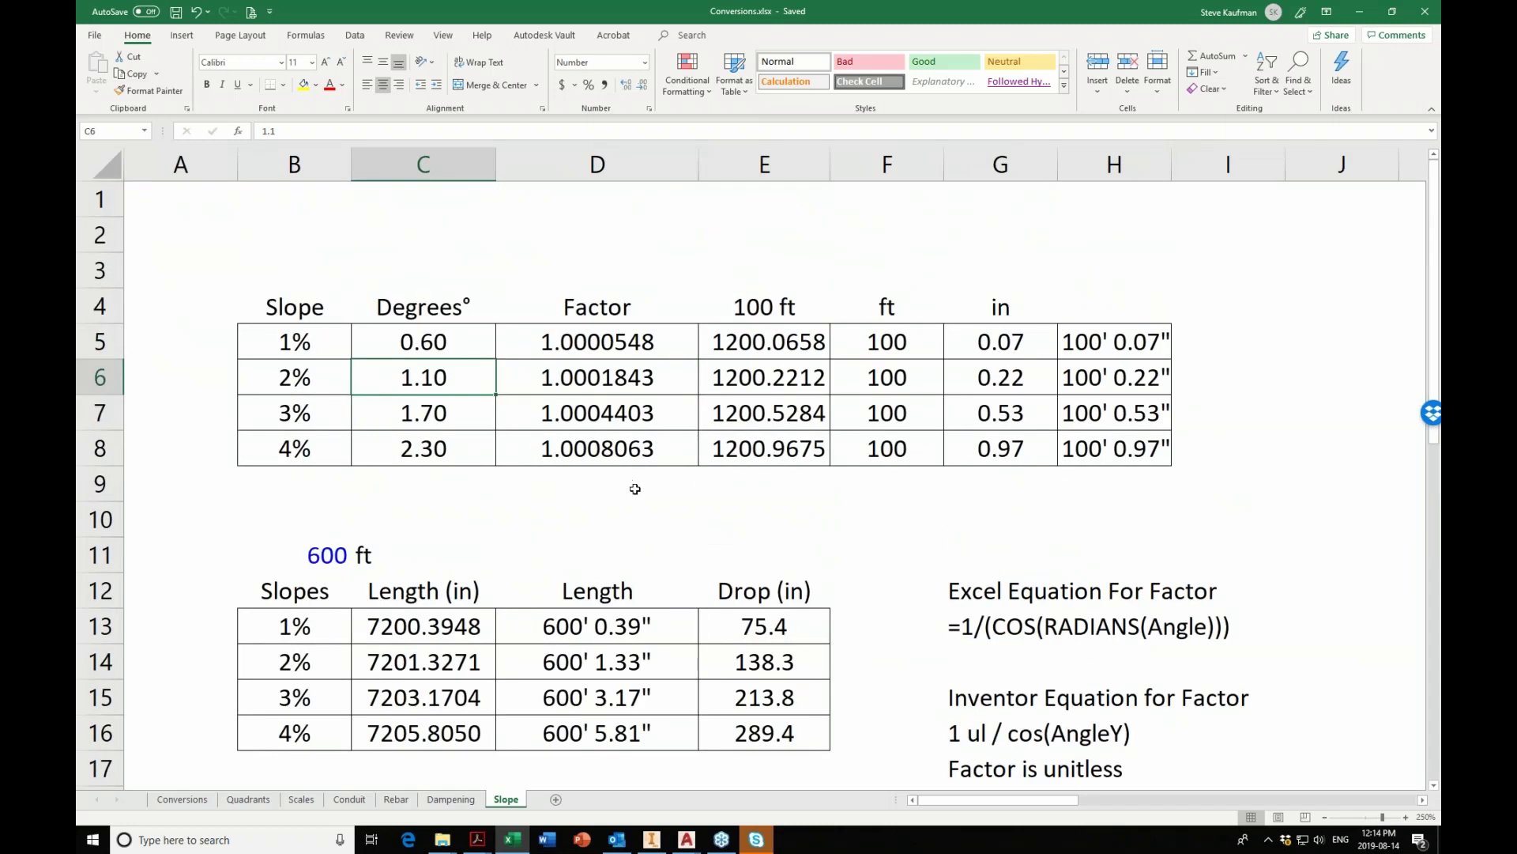
left_click(765, 312)
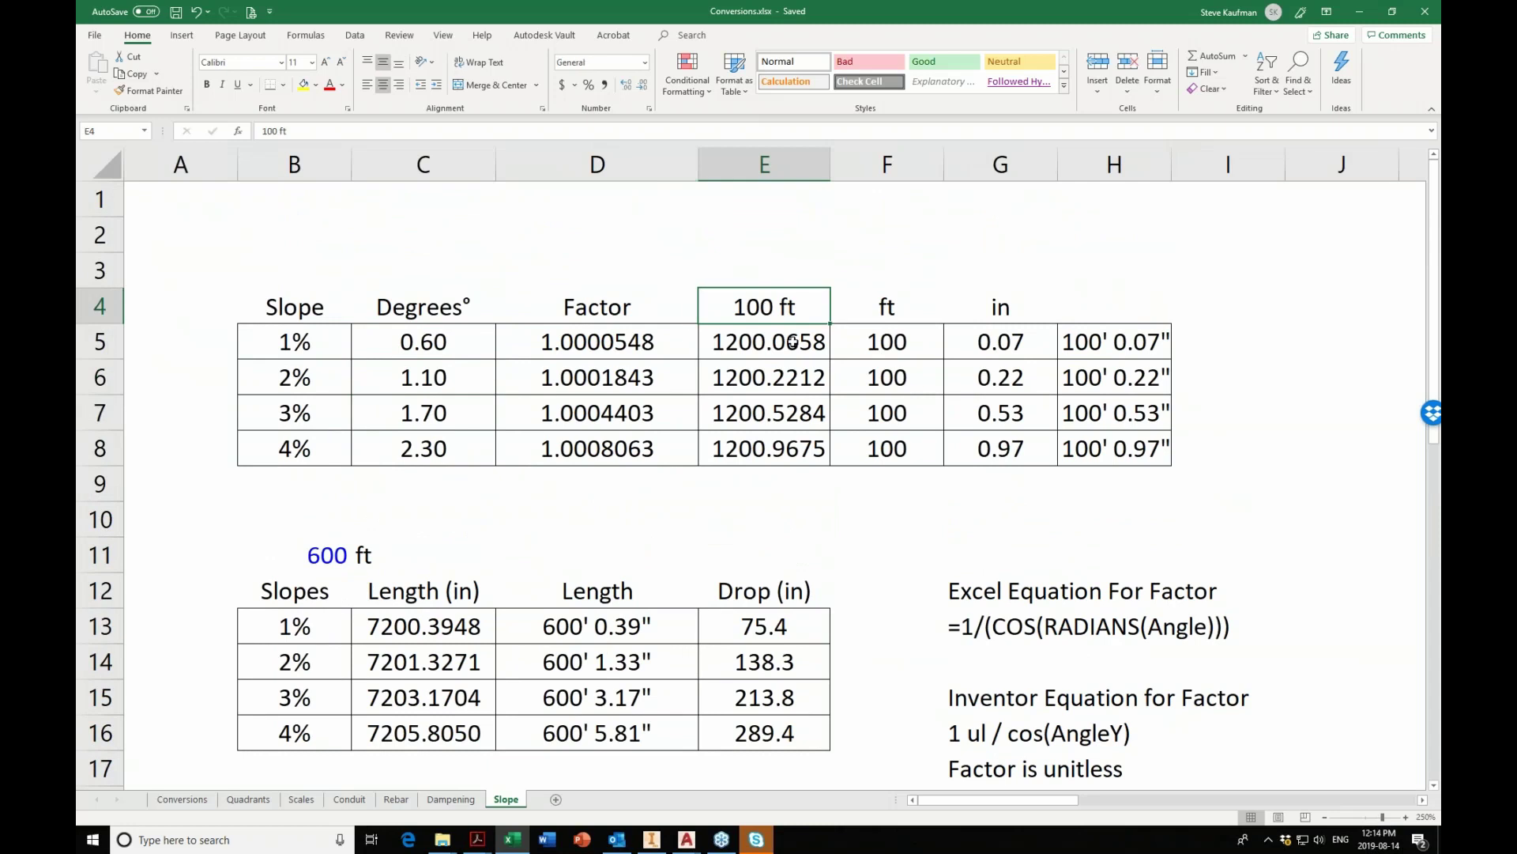
left_click(959, 385)
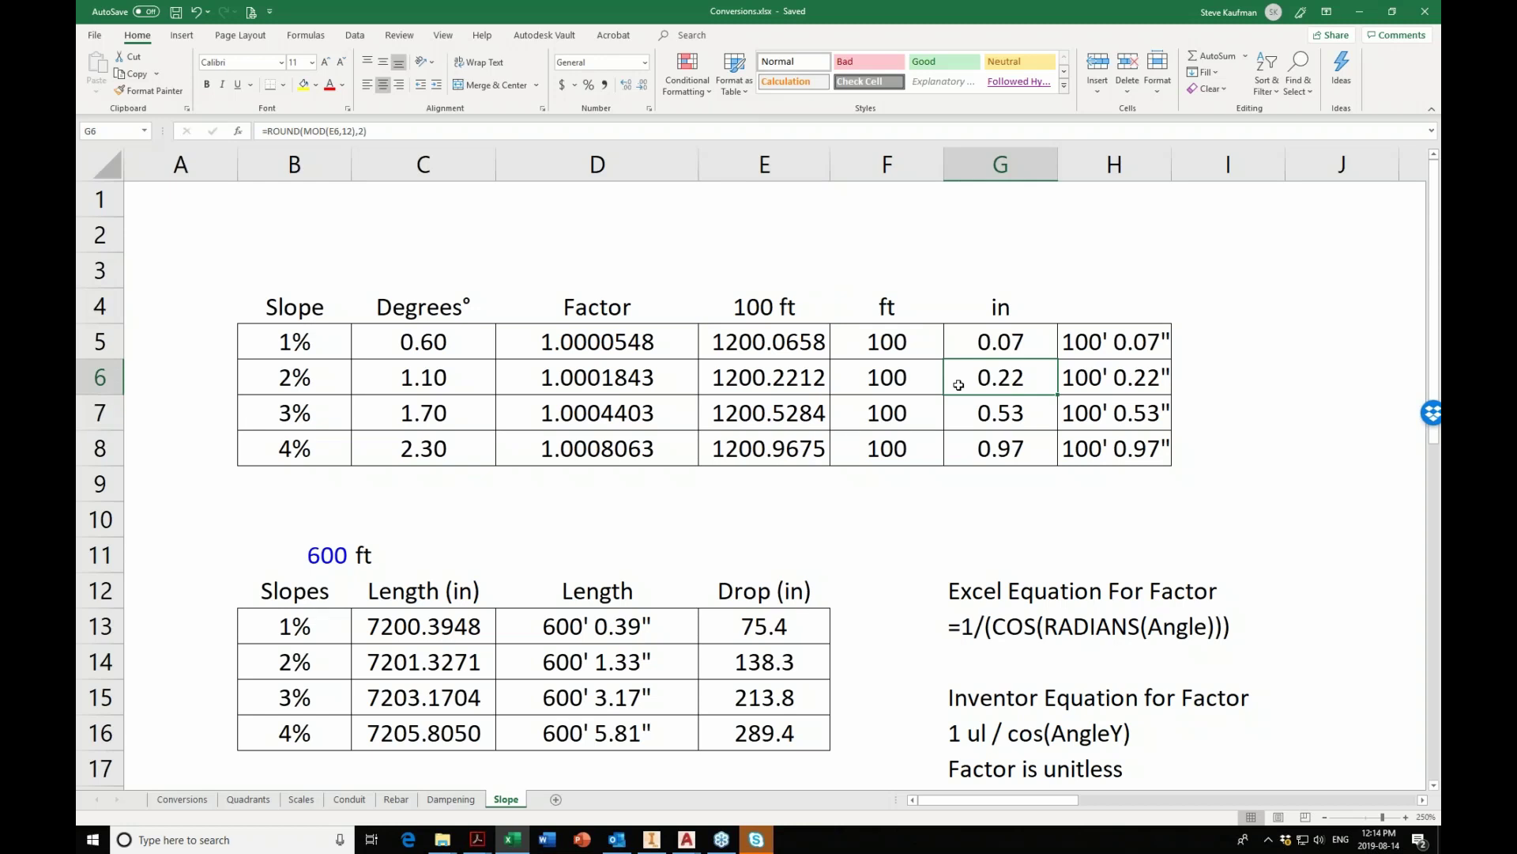
left_click(297, 662)
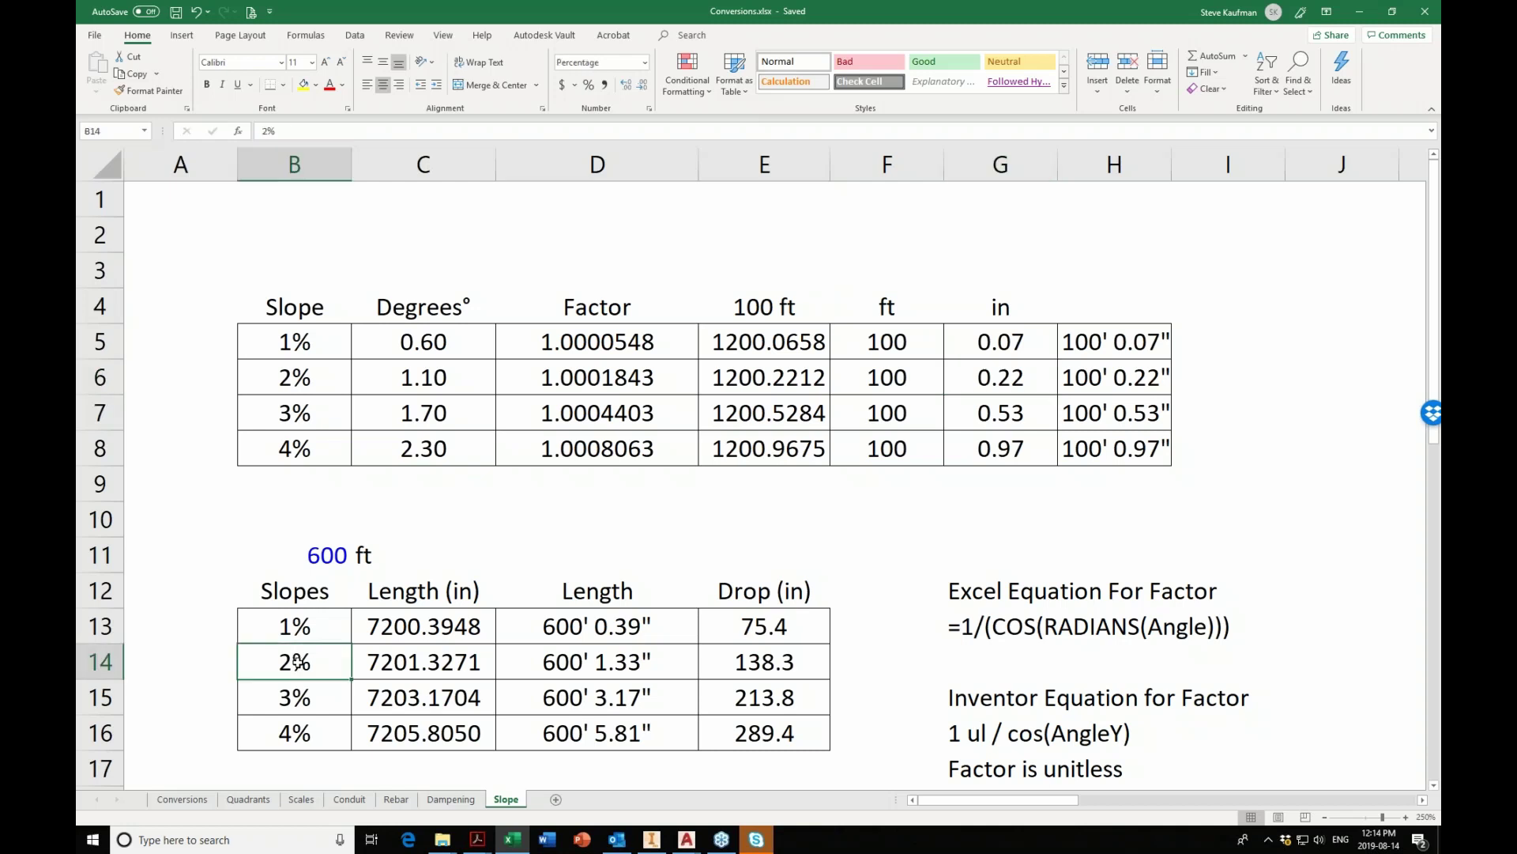
Examine the 2% slope length and drop in the 600 ft table, the Excel and Inventor factor equations, and the Factor column.
left_click(577, 664)
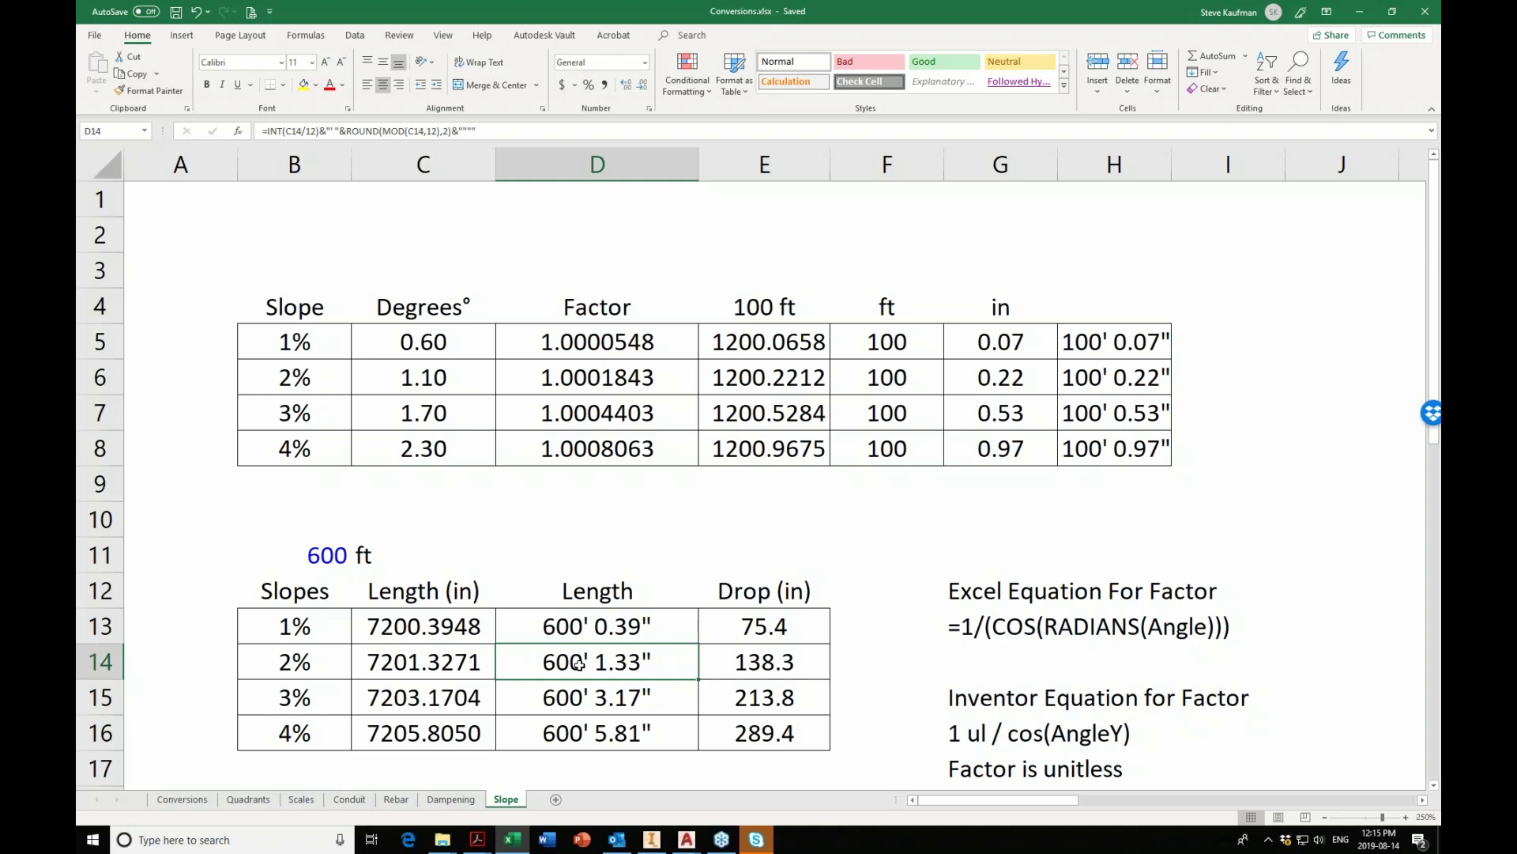
left_click(803, 660)
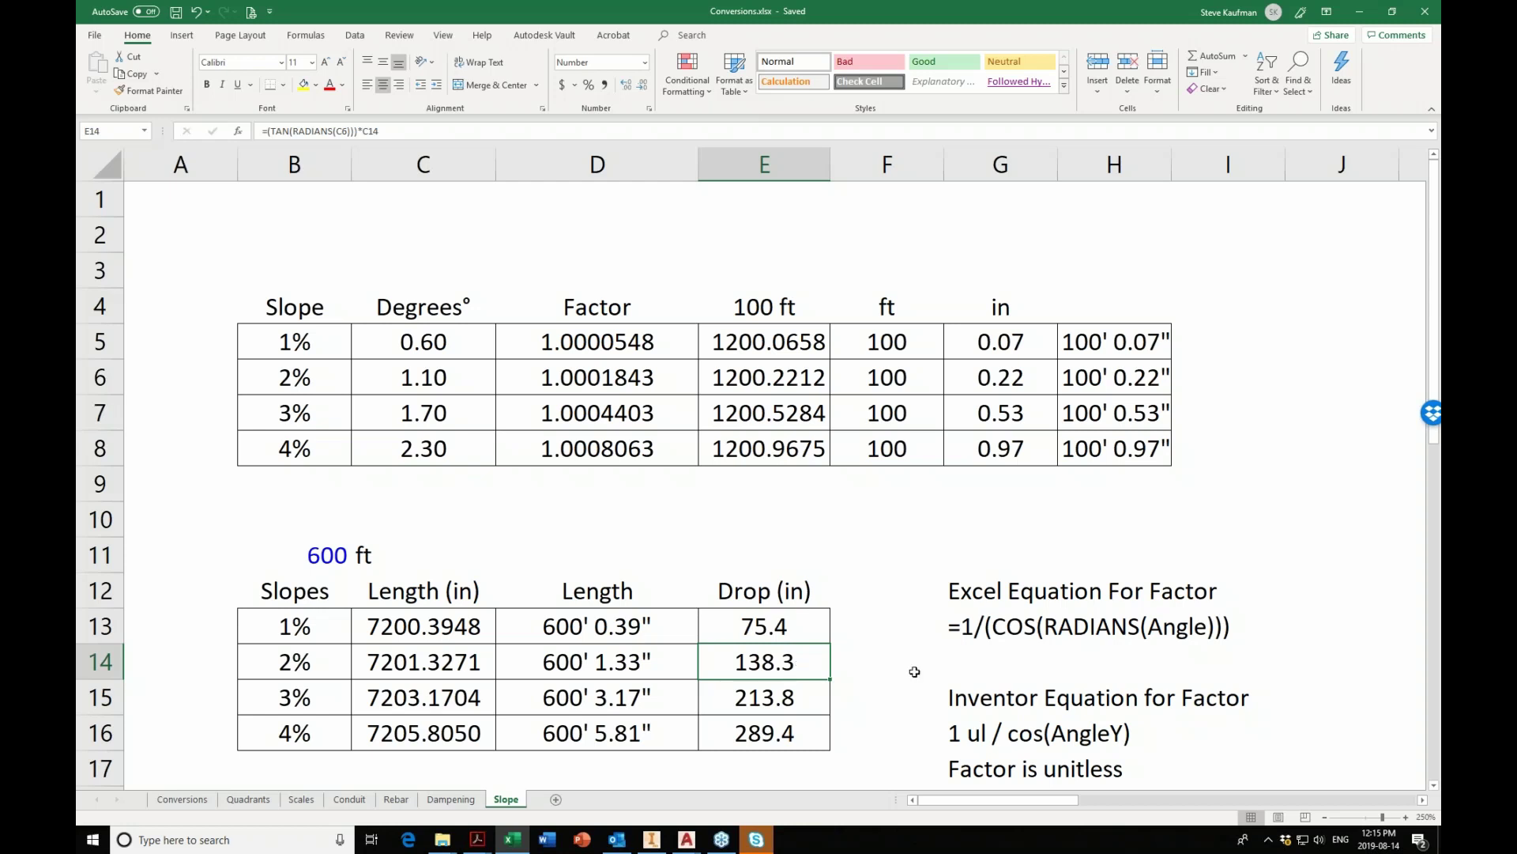
left_click(980, 629)
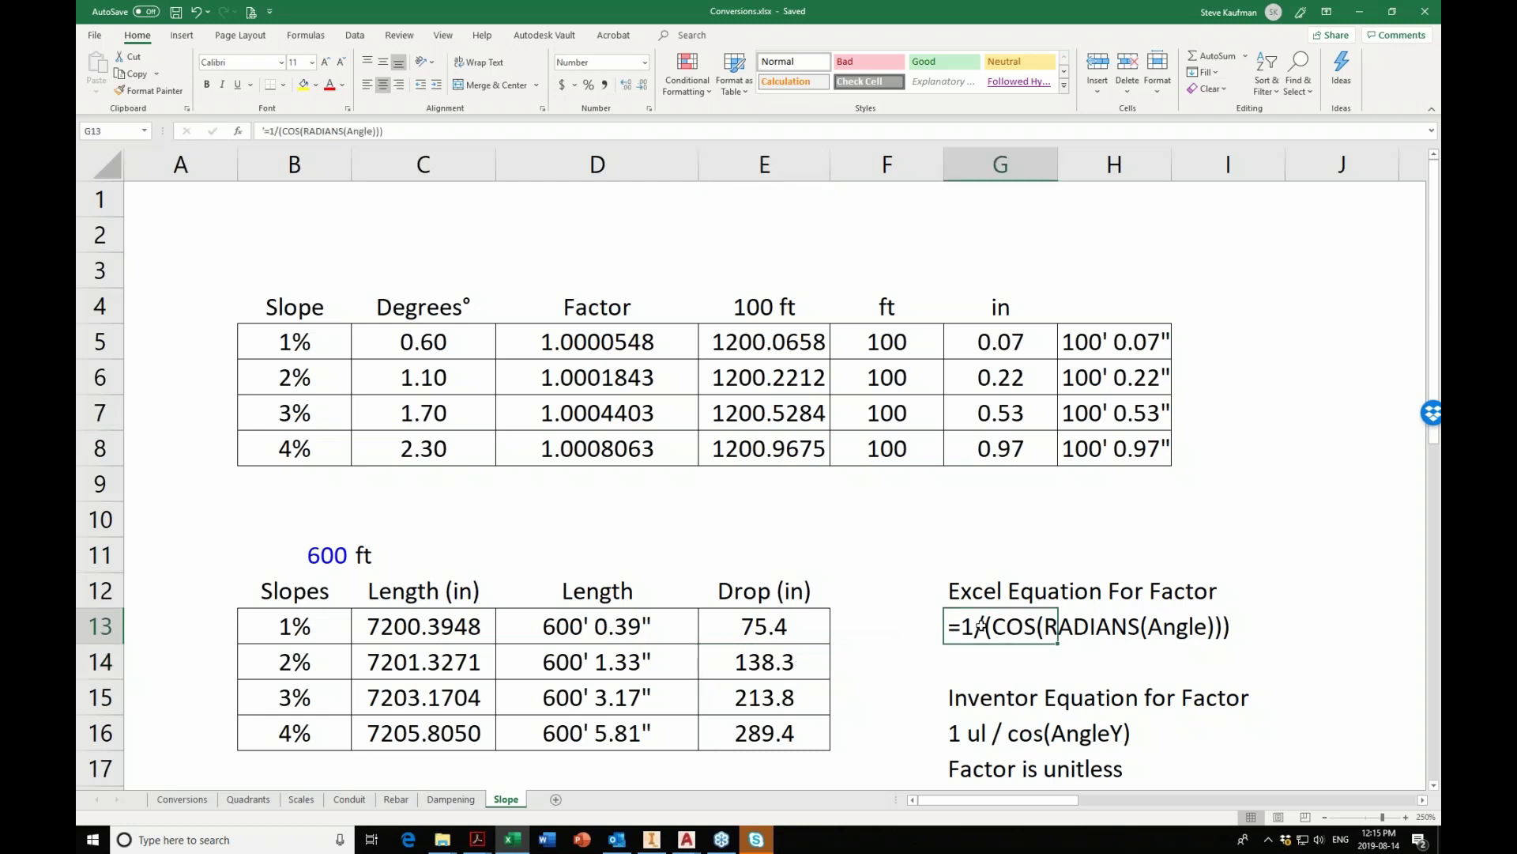
left_click(1044, 740)
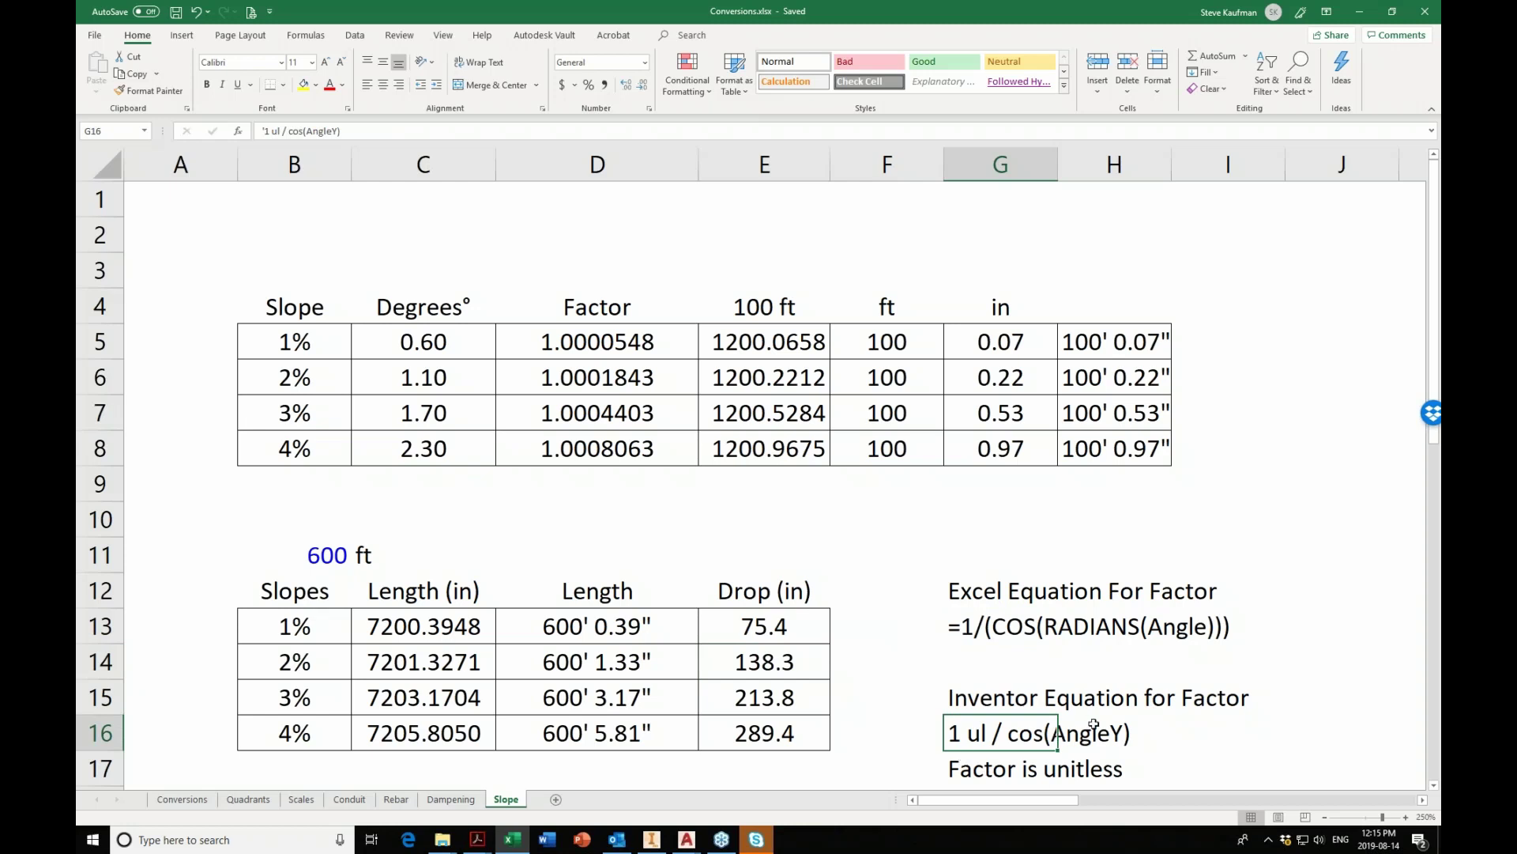
left_click(616, 311)
left_click_drag(616, 312, 634, 473)
left_click(656, 504)
left_click(826, 528)
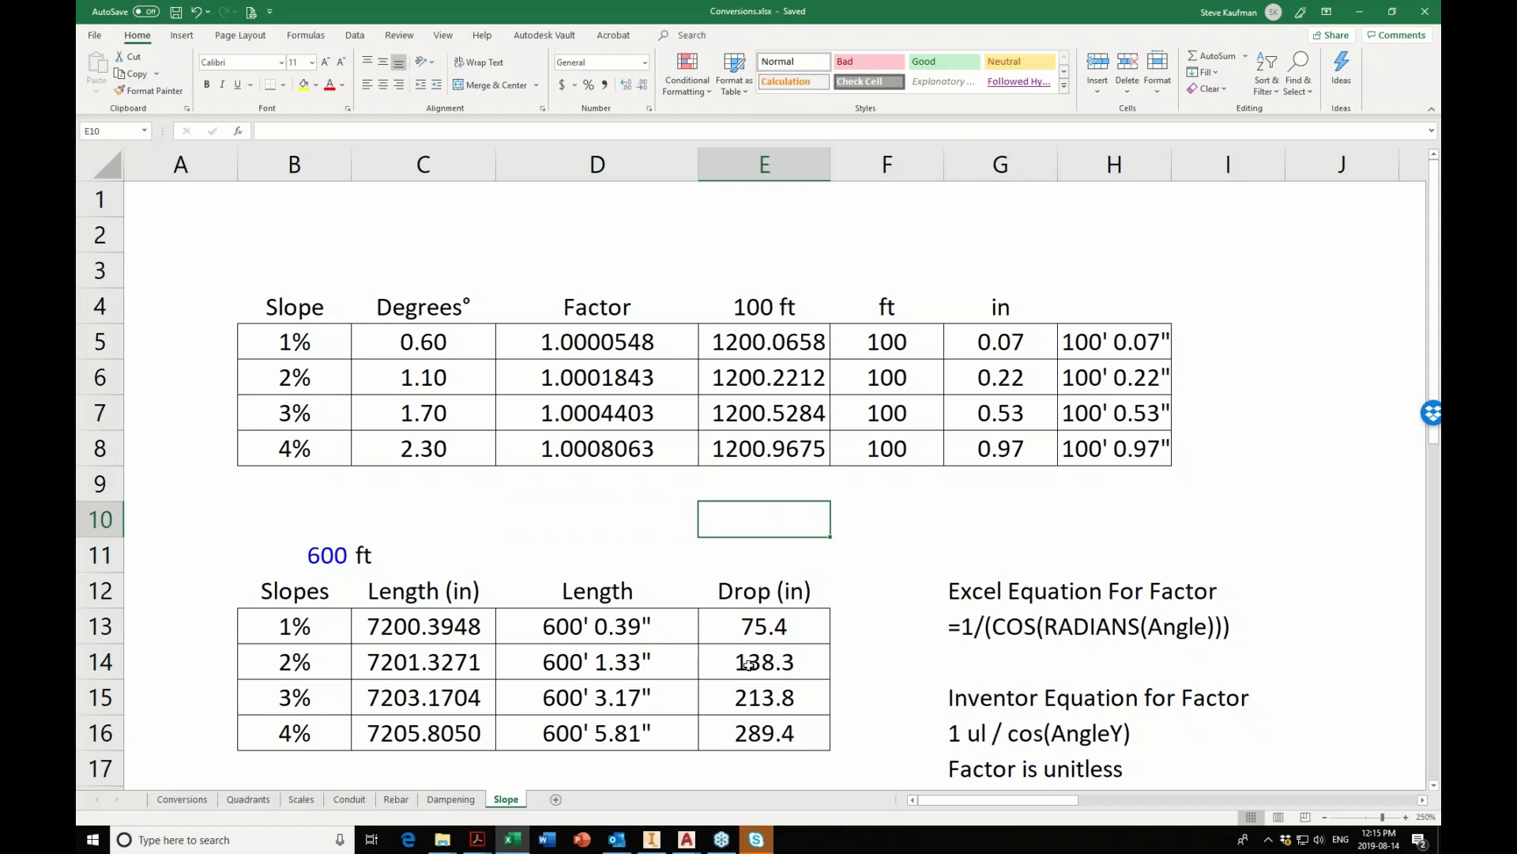
Minimize Excel, switch to Inventor and examine the sloped elevation with its 480.00 and 9.22 dimensions in GeneralArrangement.dwg.
left_click(1357, 12)
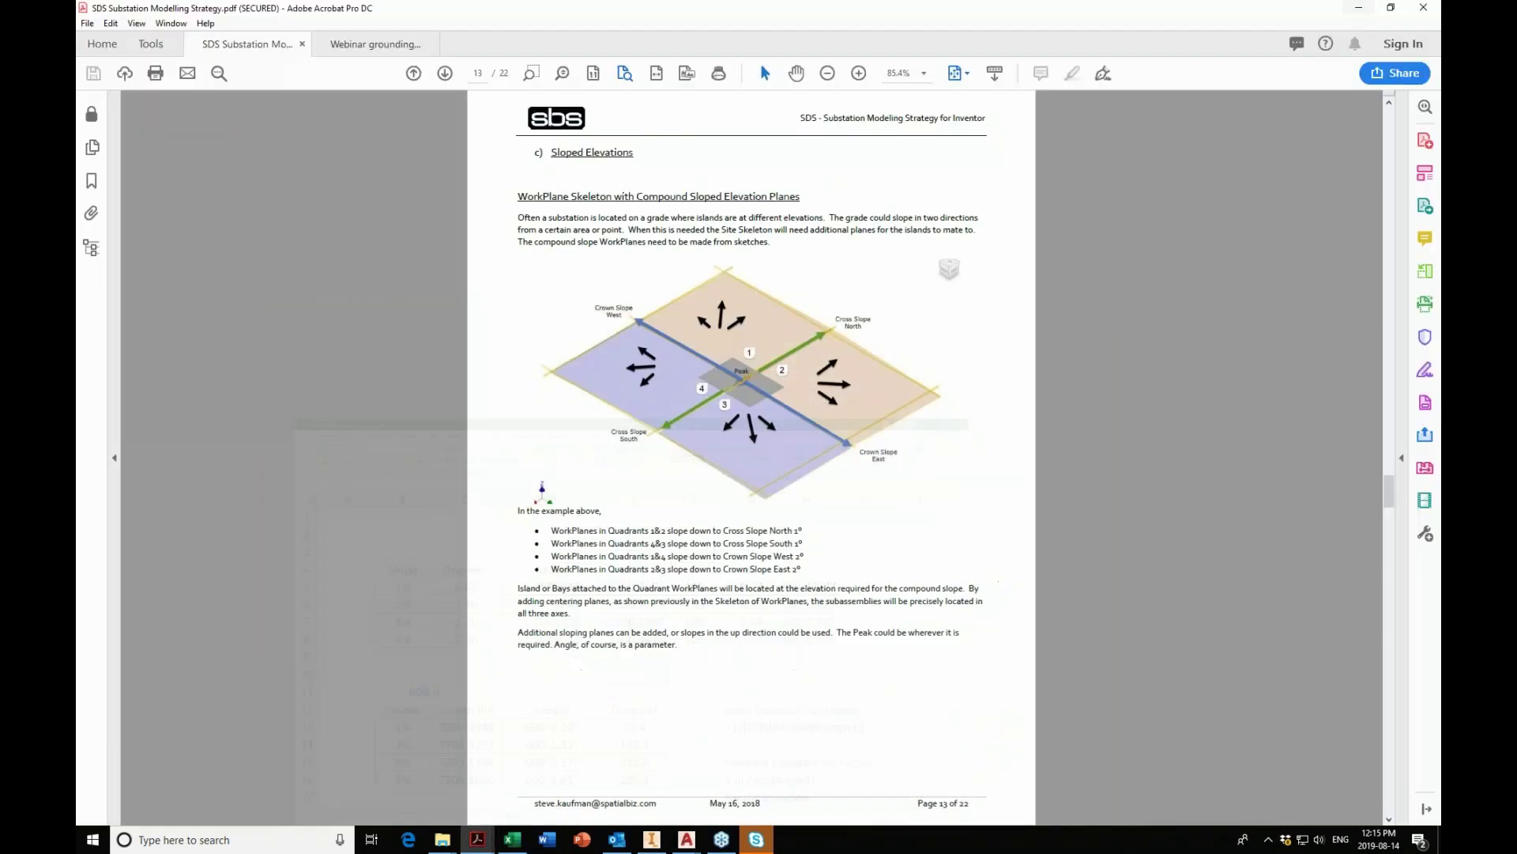
left_click(663, 844)
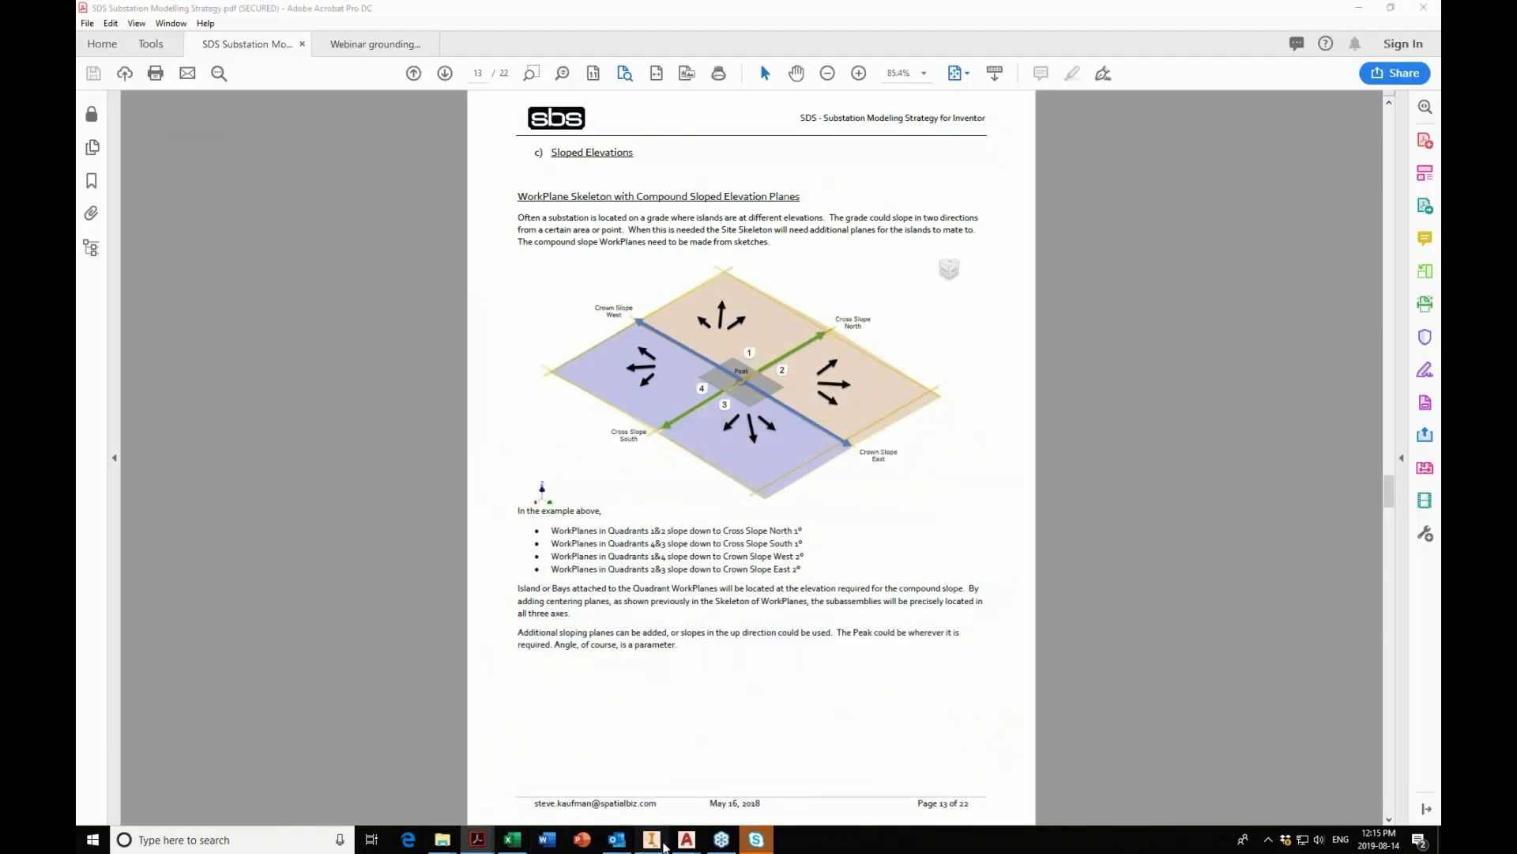
scroll(791, 711, "up", 4)
scroll(651, 689, "up", 2)
left_click(694, 602)
left_click(737, 427)
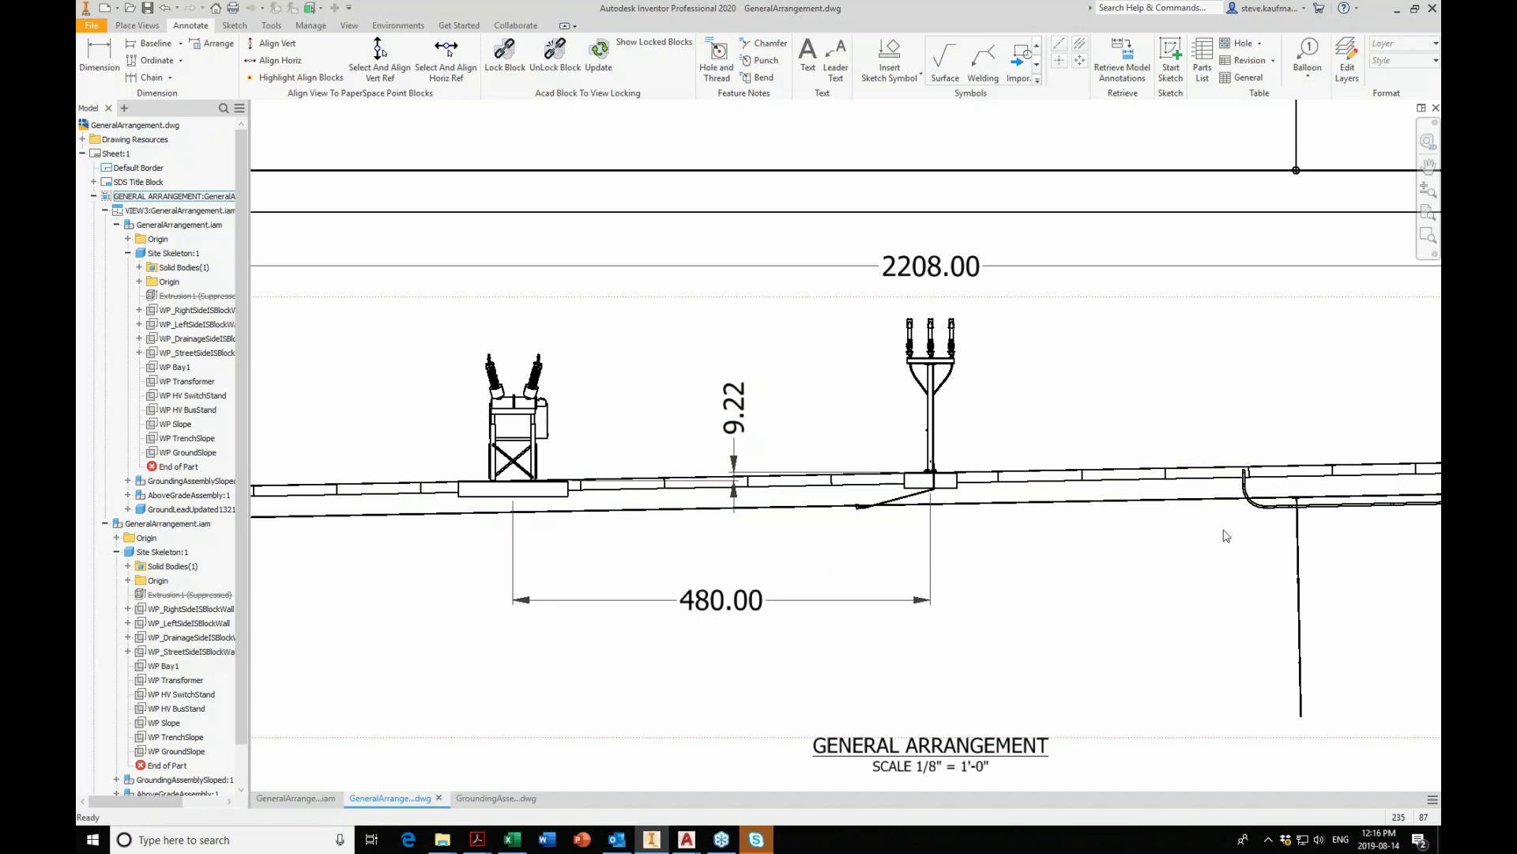
scroll(678, 630, "down", 5)
scroll(953, 592, "up", 3)
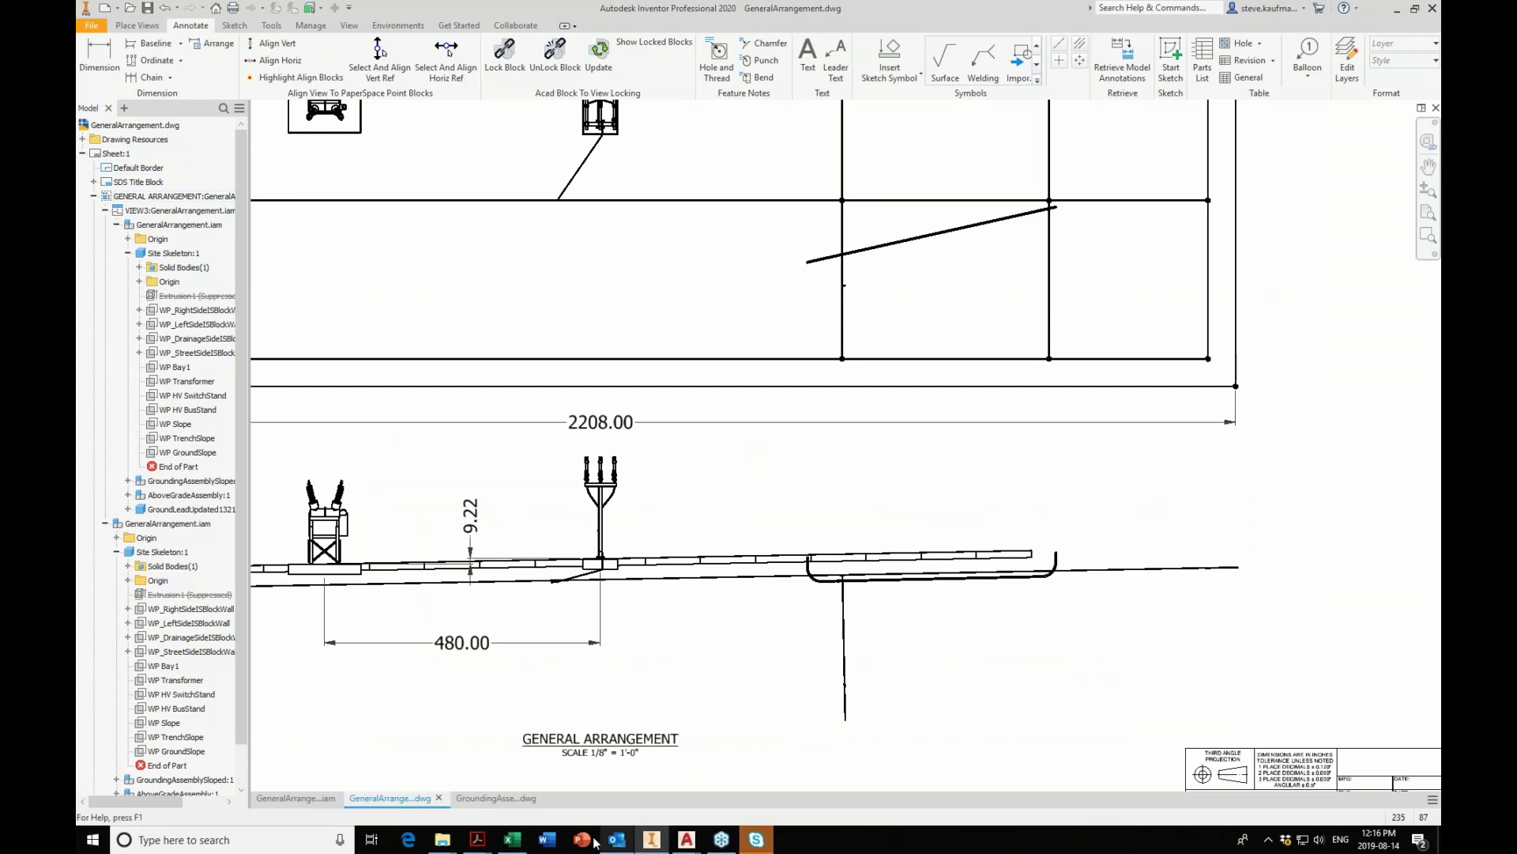
Show the GroundingAssemblySloped.dwg sheet, then recheck the 2% slope length for 600 ft in Conversions.xlsx and minimize Excel.
left_click(496, 799)
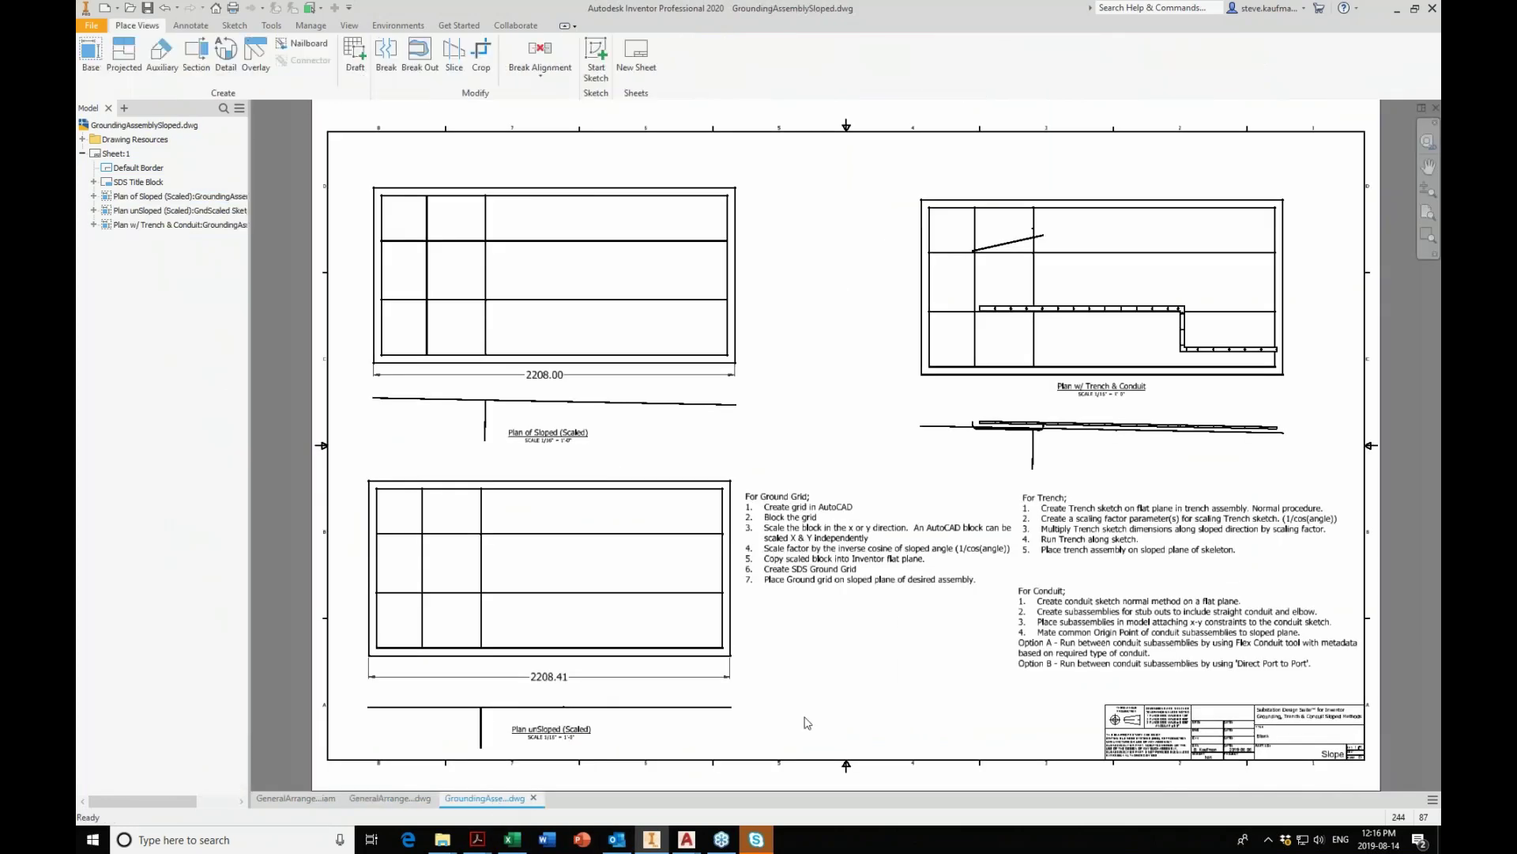
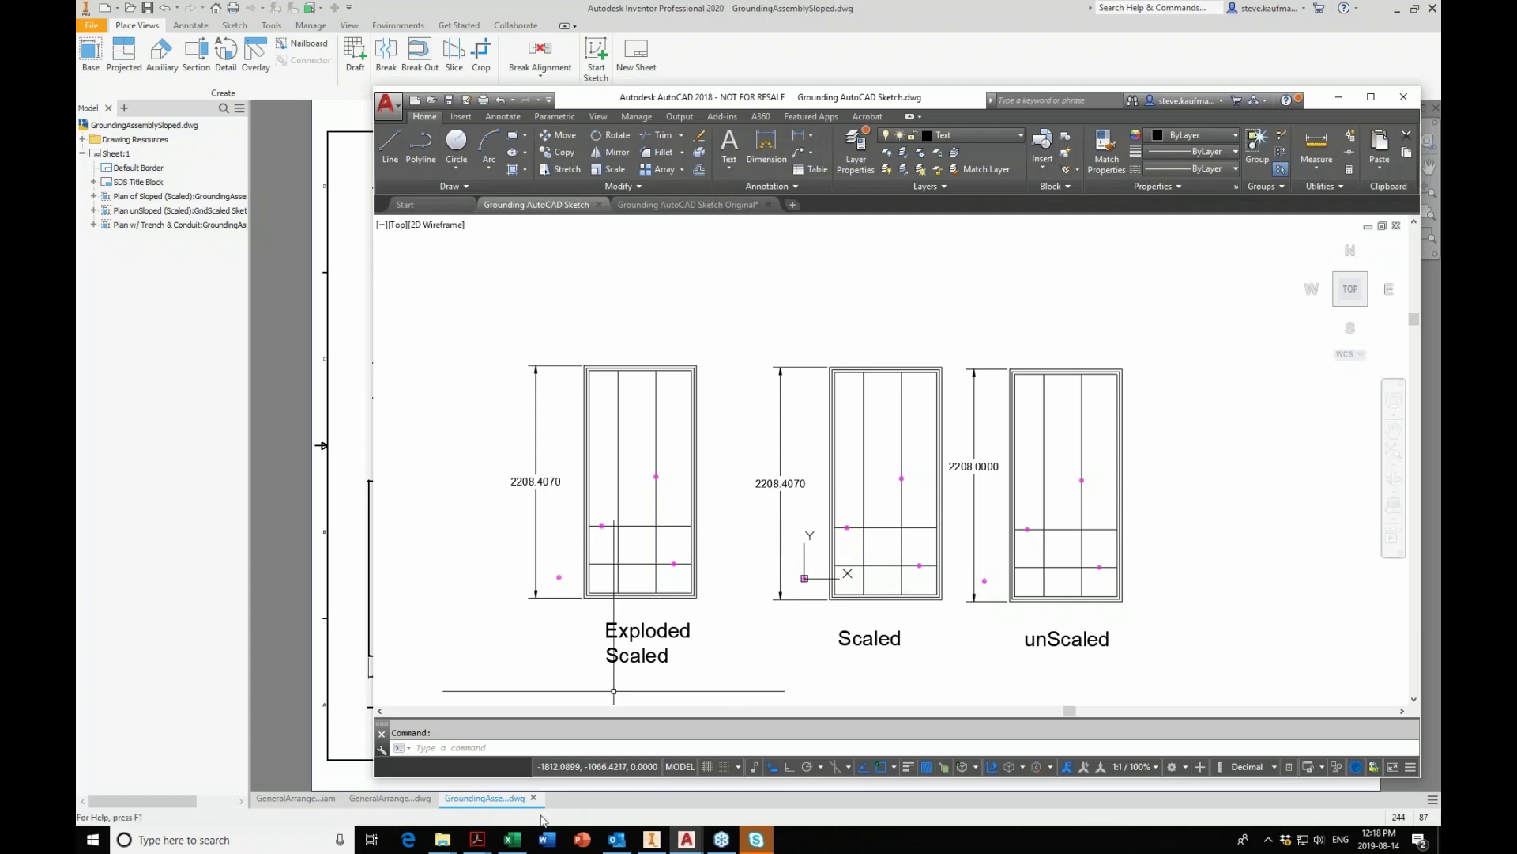
left_click(512, 839)
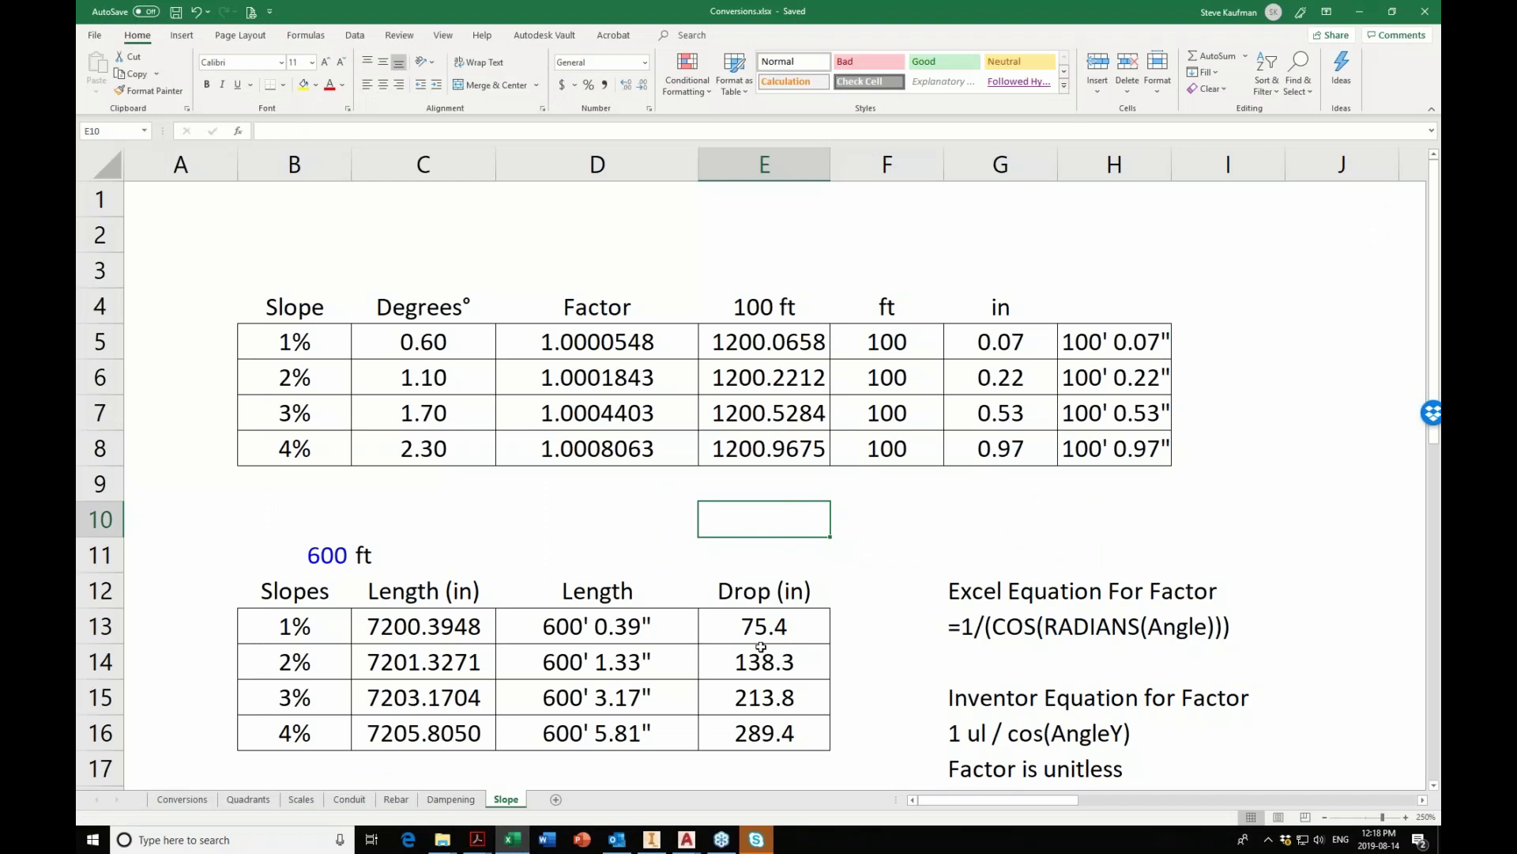
left_click(635, 672)
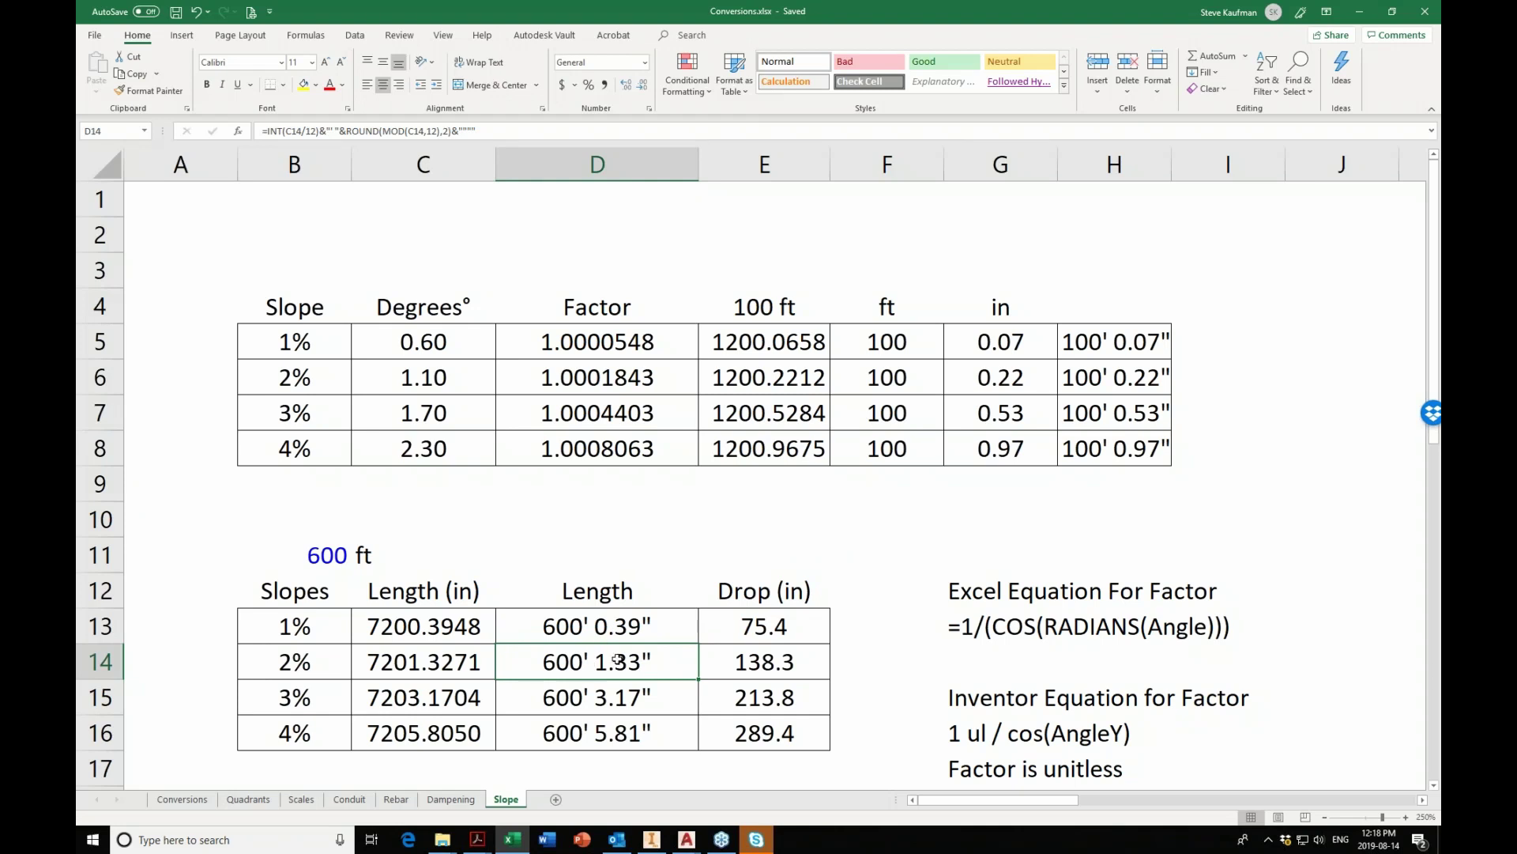
left_click(1359, 12)
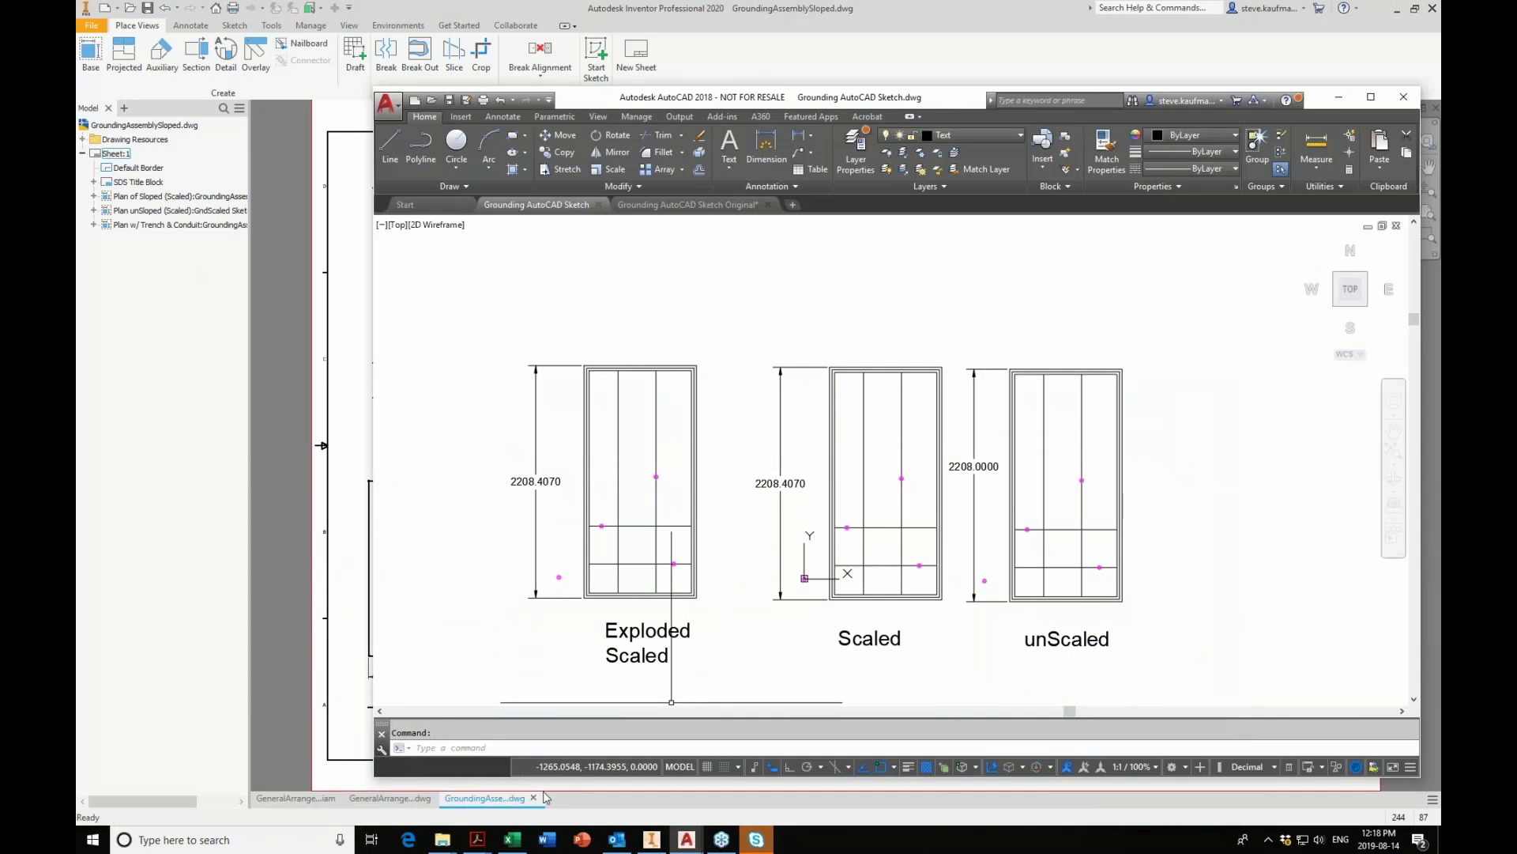
Switch to Inventor's GeneralArrangement.iam and open its GroundingAssemblySloped subassembly in its own window.
left_click(295, 797)
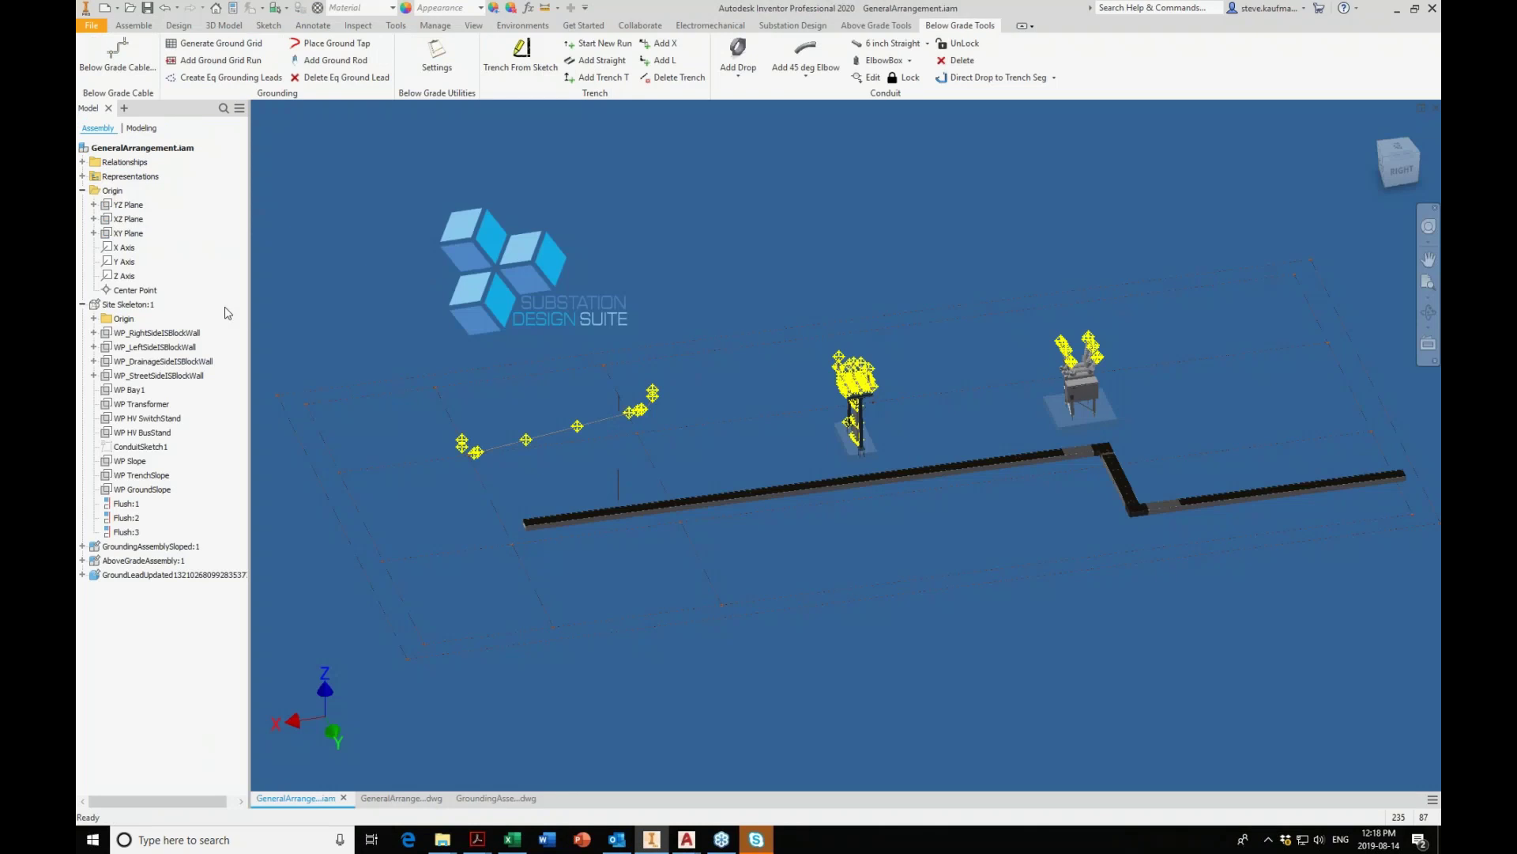
left_click(152, 547)
right_click(151, 547)
left_click(203, 348)
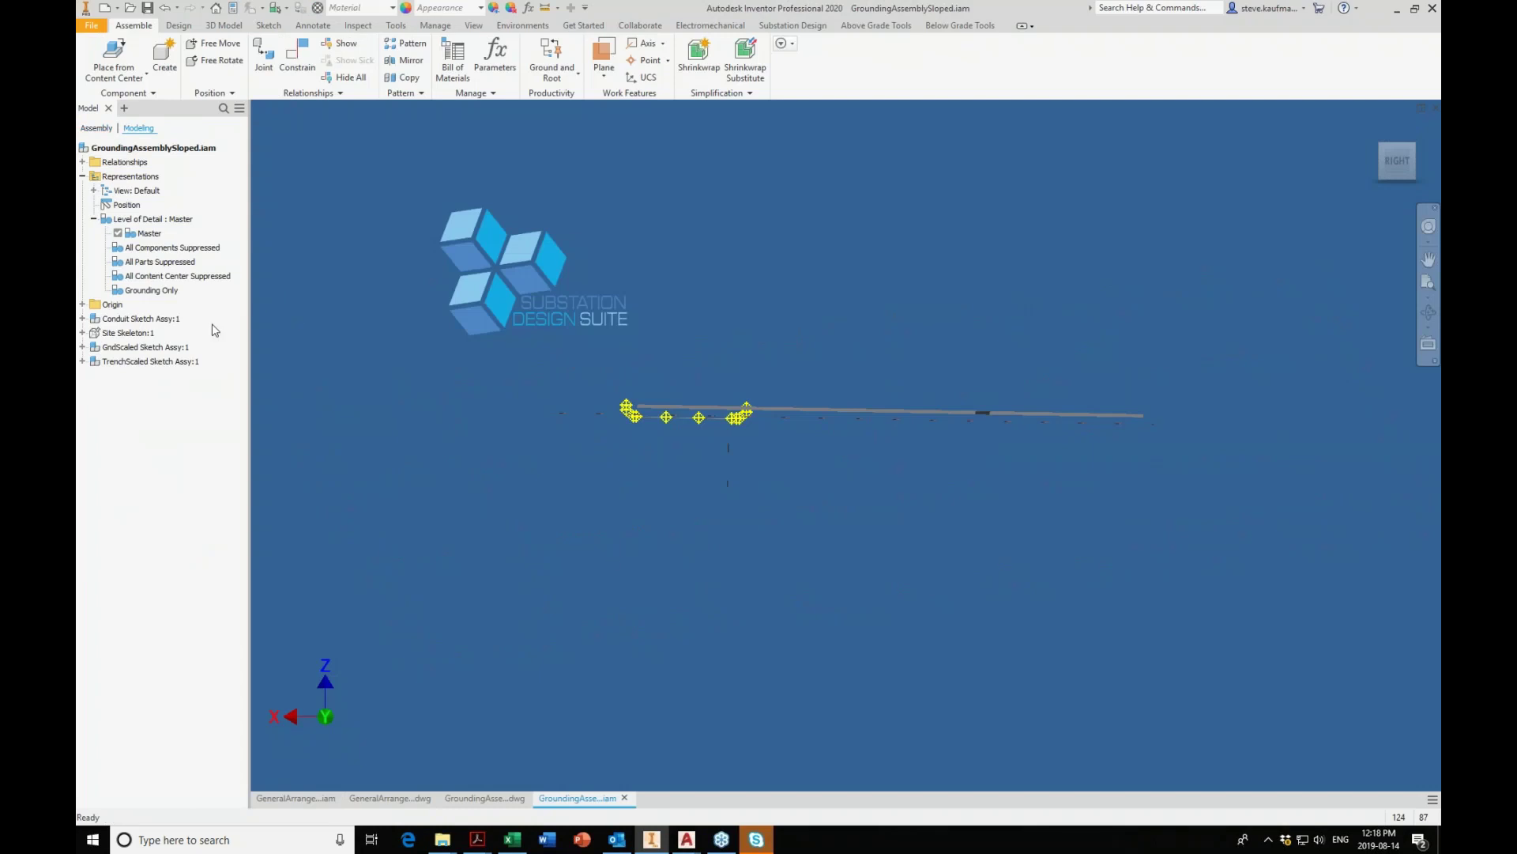
Open the GndScaled Sketch Assy component of the sloped grounding assembly in its own window.
left_click(143, 348)
right_click(150, 348)
left_click(178, 345)
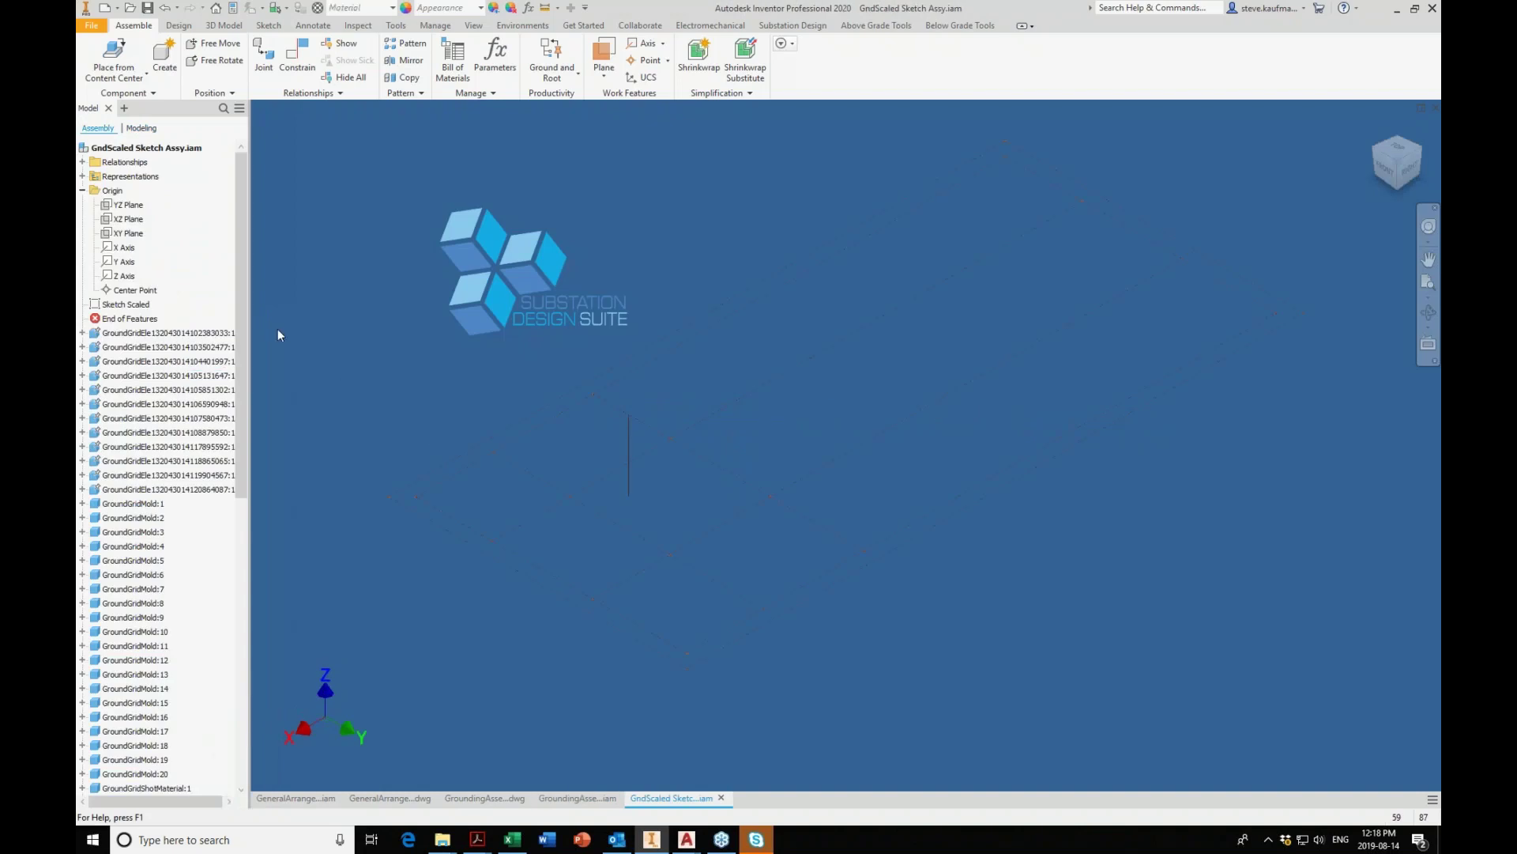
Highlight the Sketch Scaled sketch and inspect the ground grid against it at the corner, in the home view and from the right side.
left_click(142, 305)
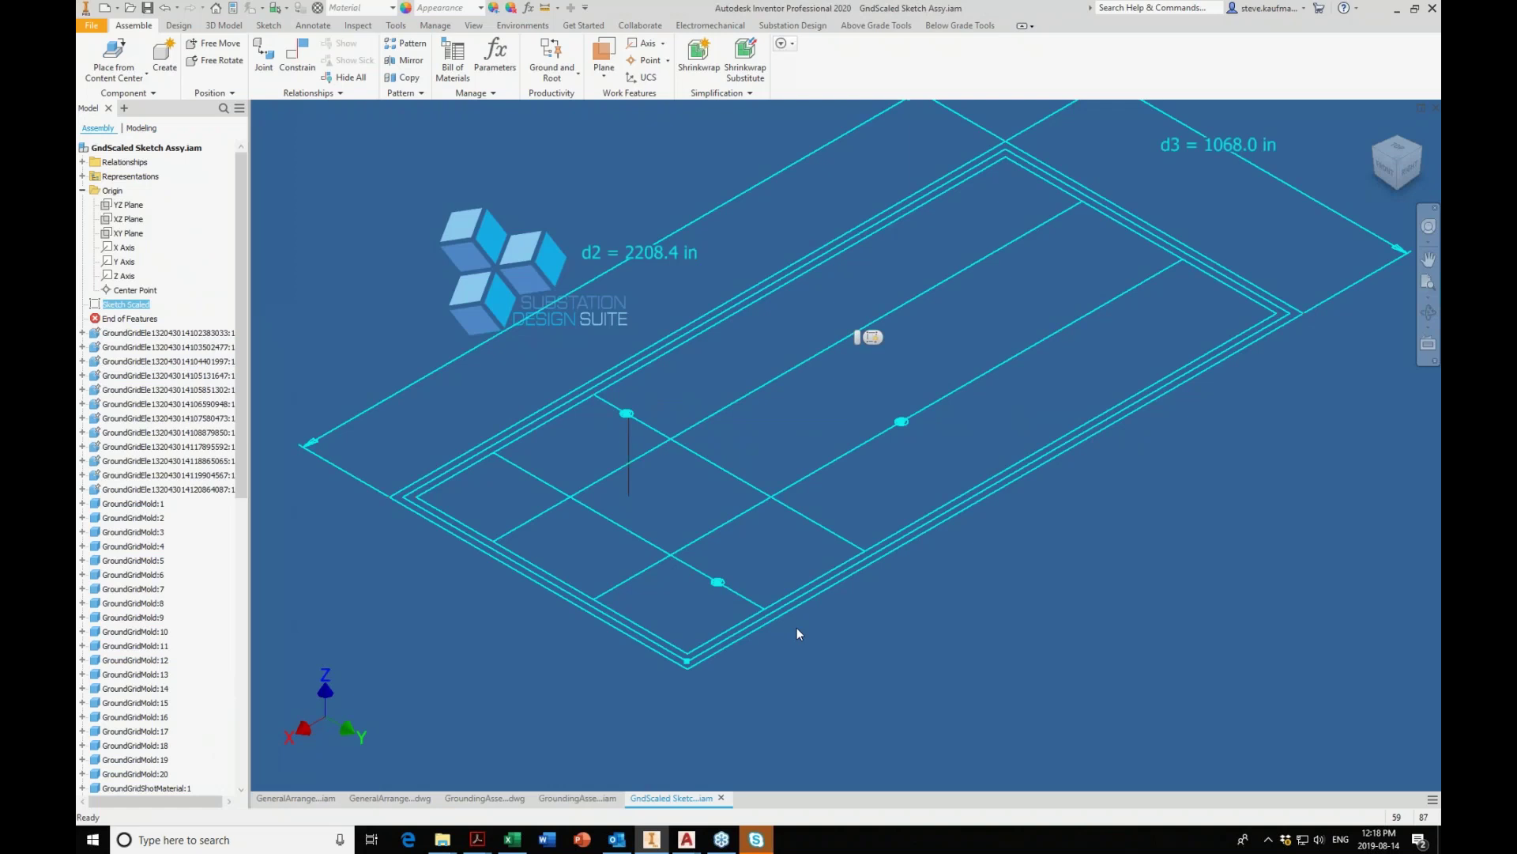
scroll(690, 664, "up", 5)
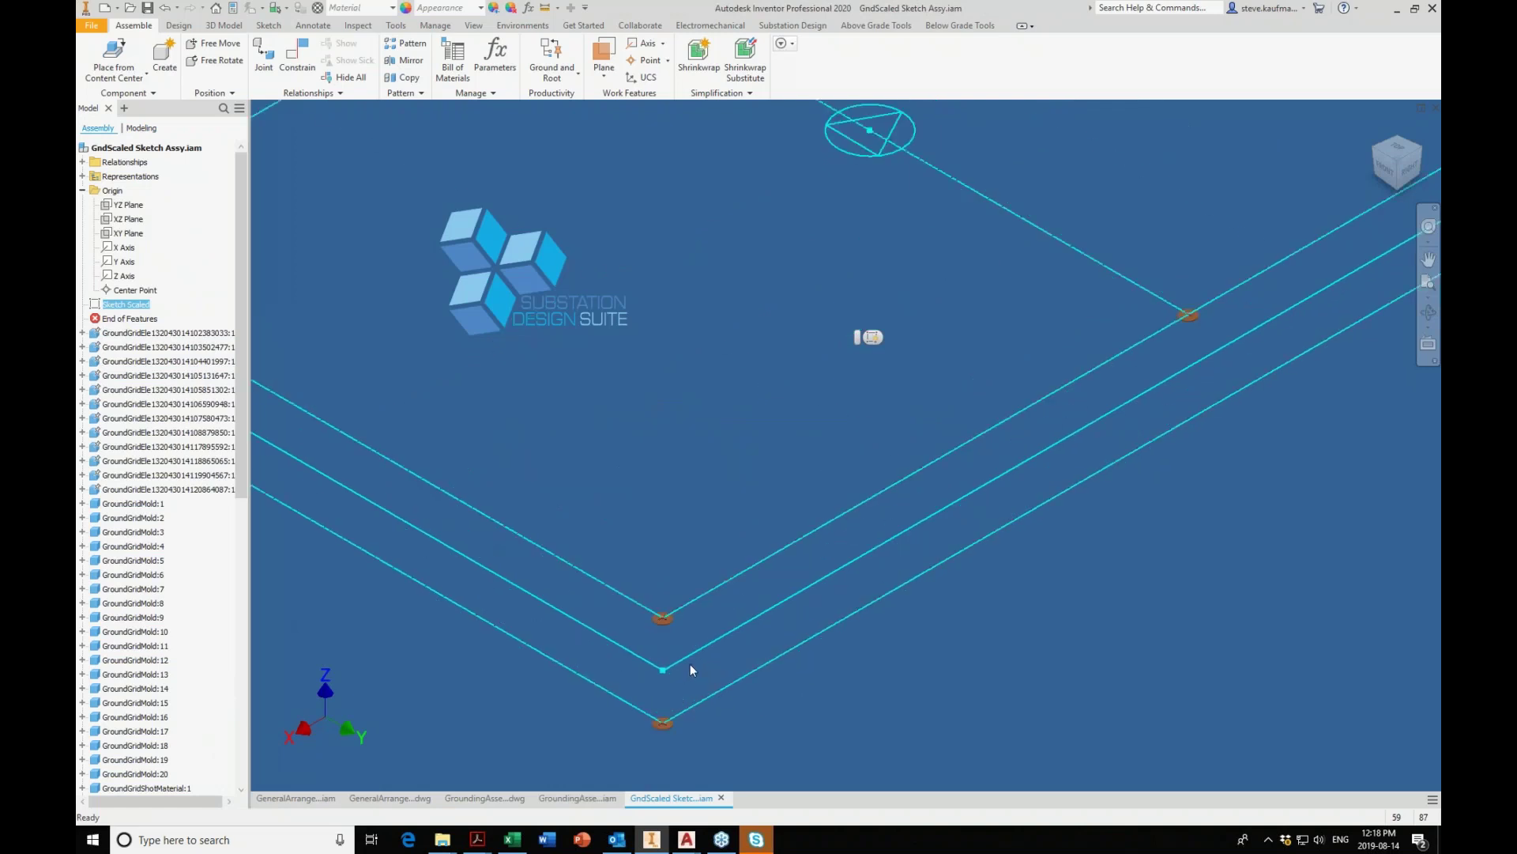
left_click(651, 616)
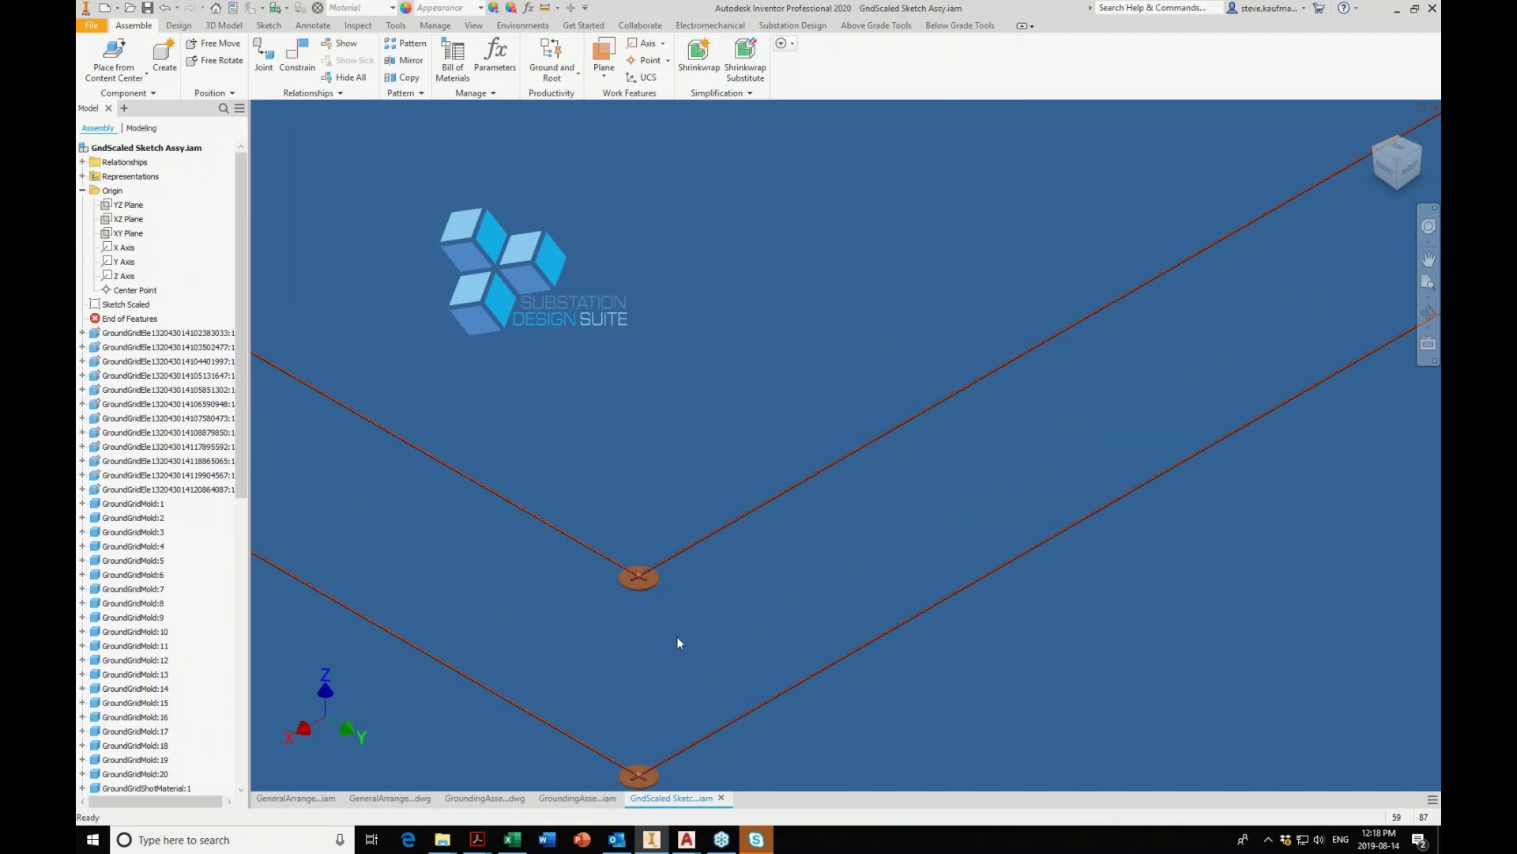
left_click(142, 305)
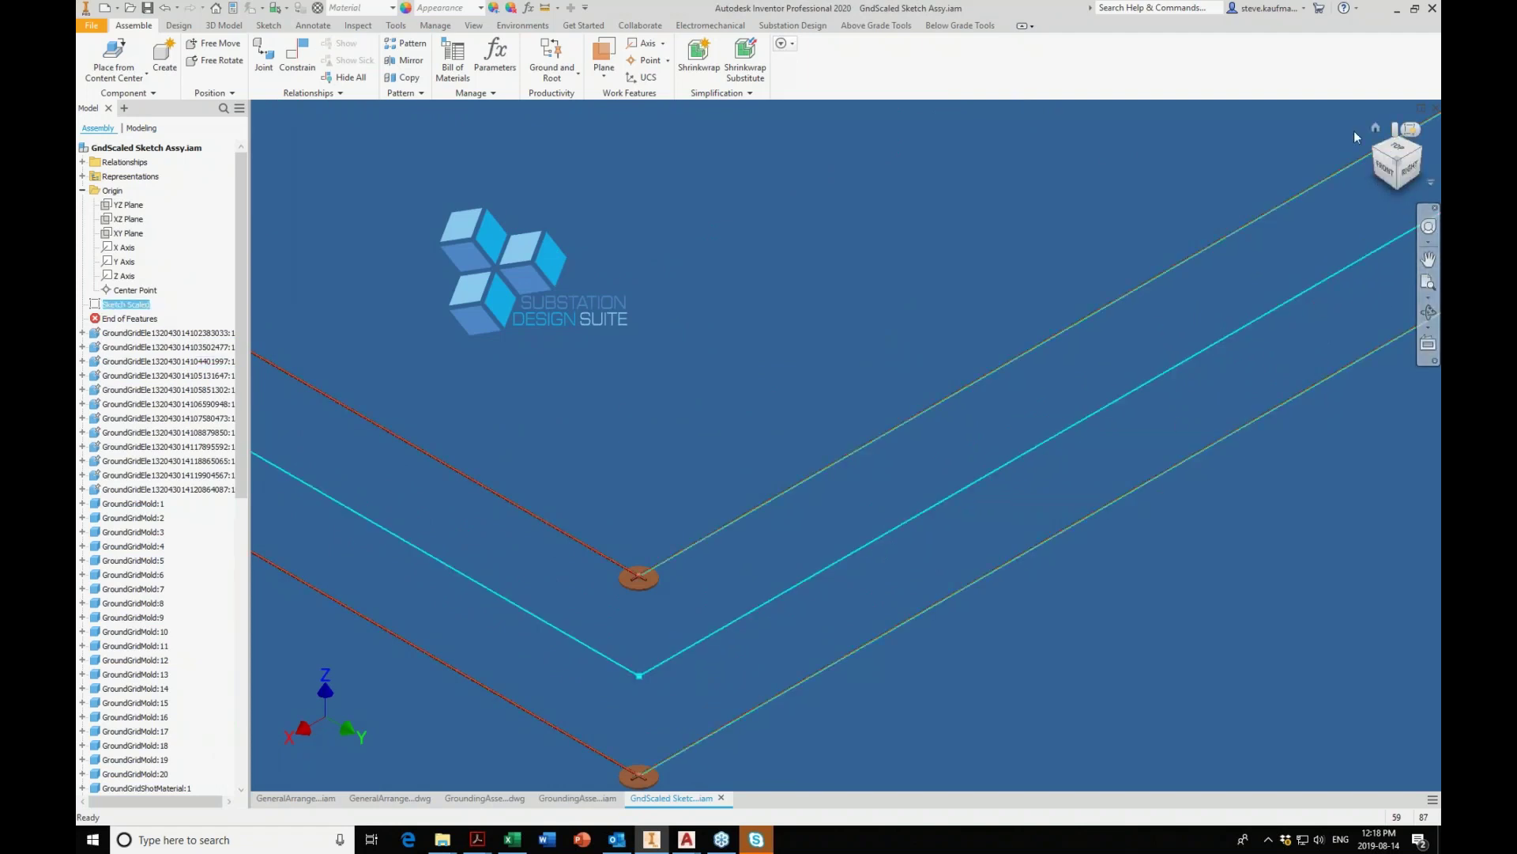
left_click(1375, 128)
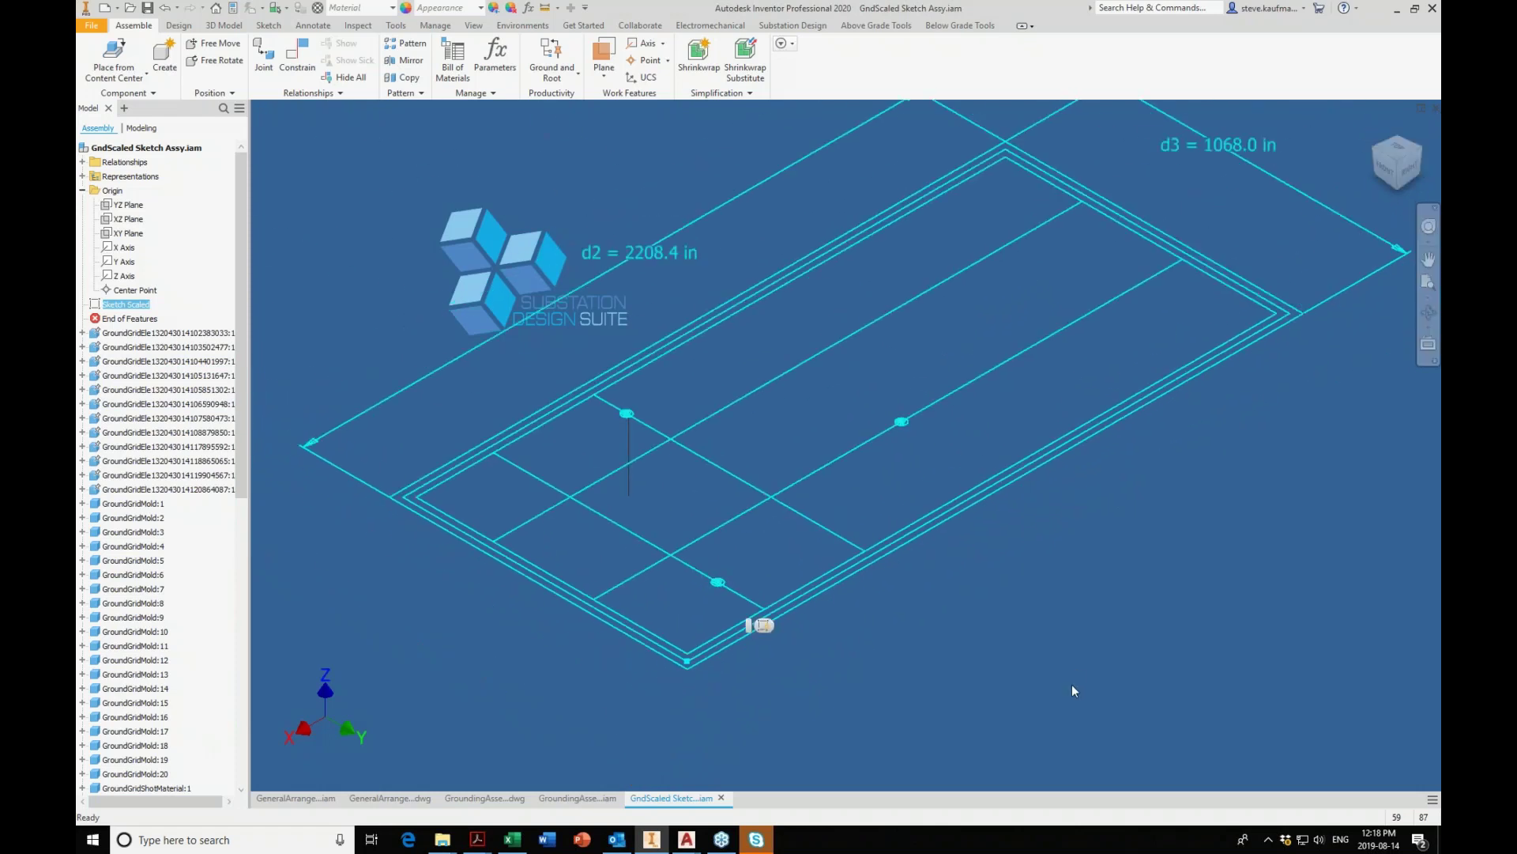
left_click(1414, 172)
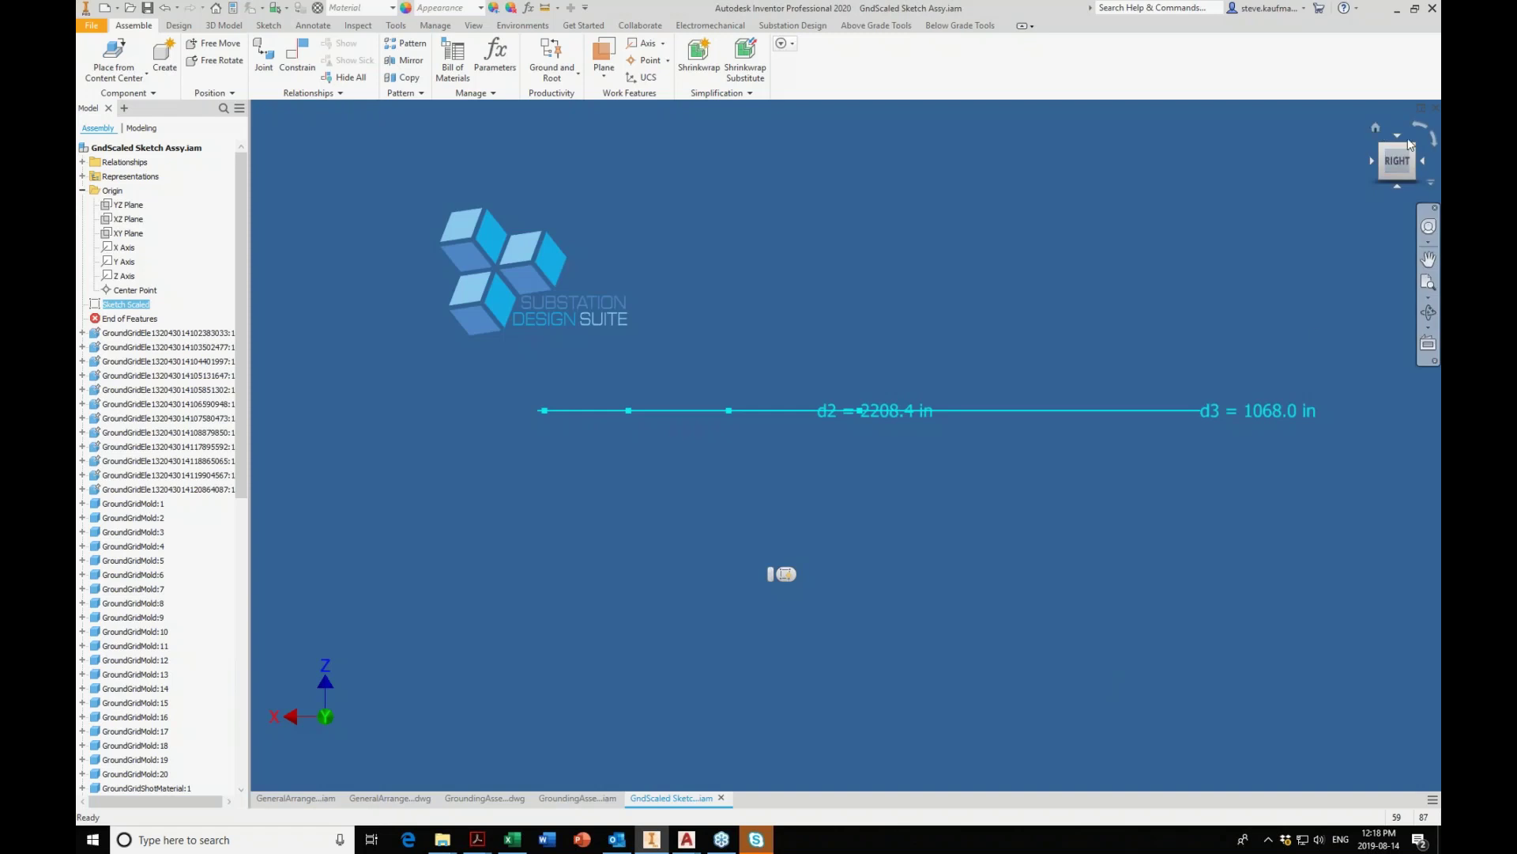
left_click(1375, 126)
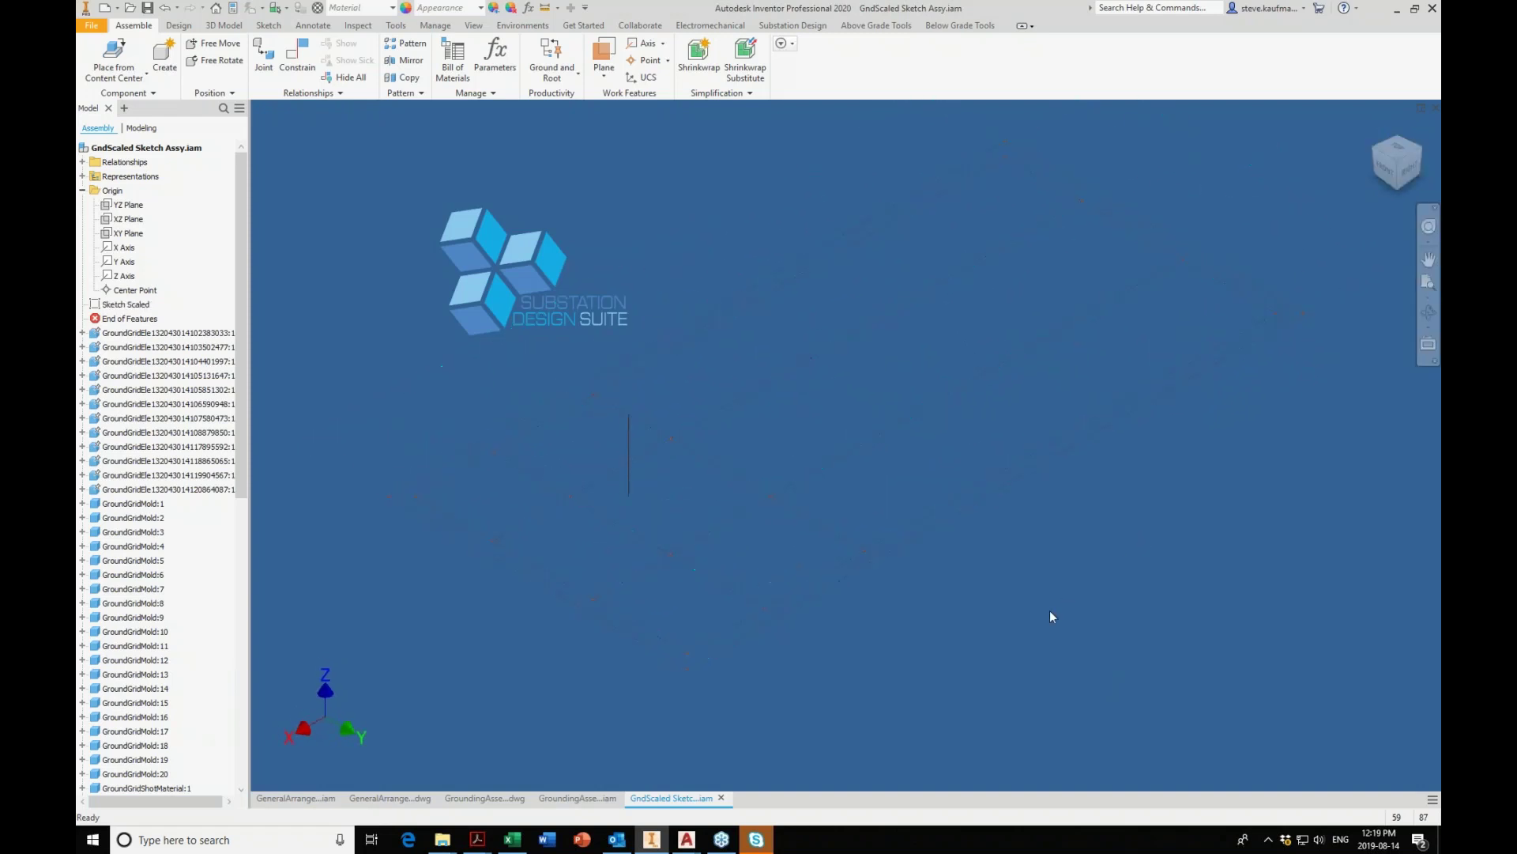
Return to GroundingAssemblySloped.iam and open its Site Skeleton part in its own window.
left_click(572, 798)
scroll(580, 379, "down", 5)
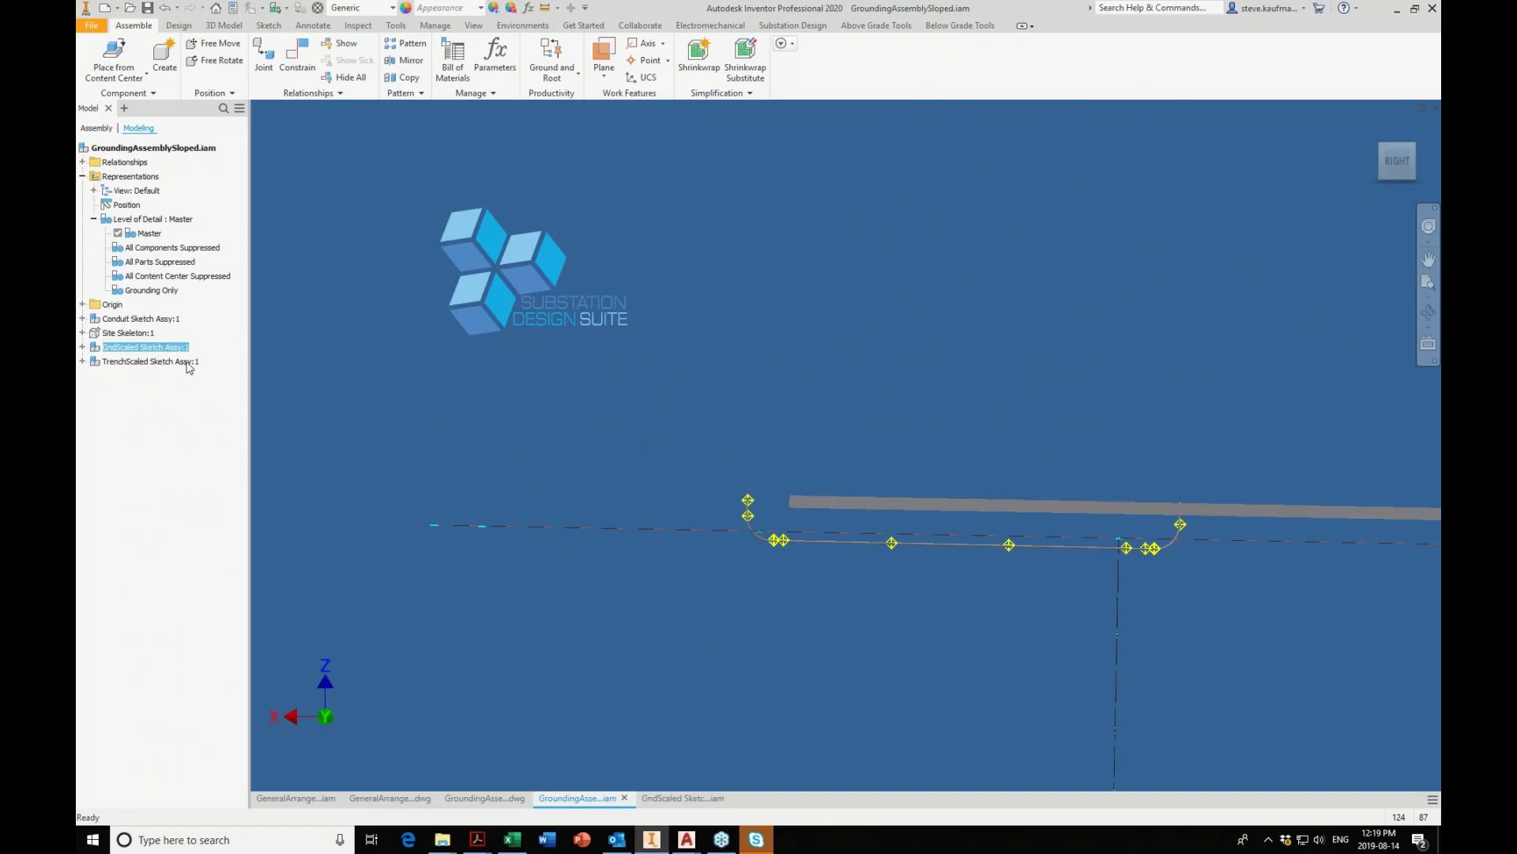
left_click(145, 333)
right_click(145, 335)
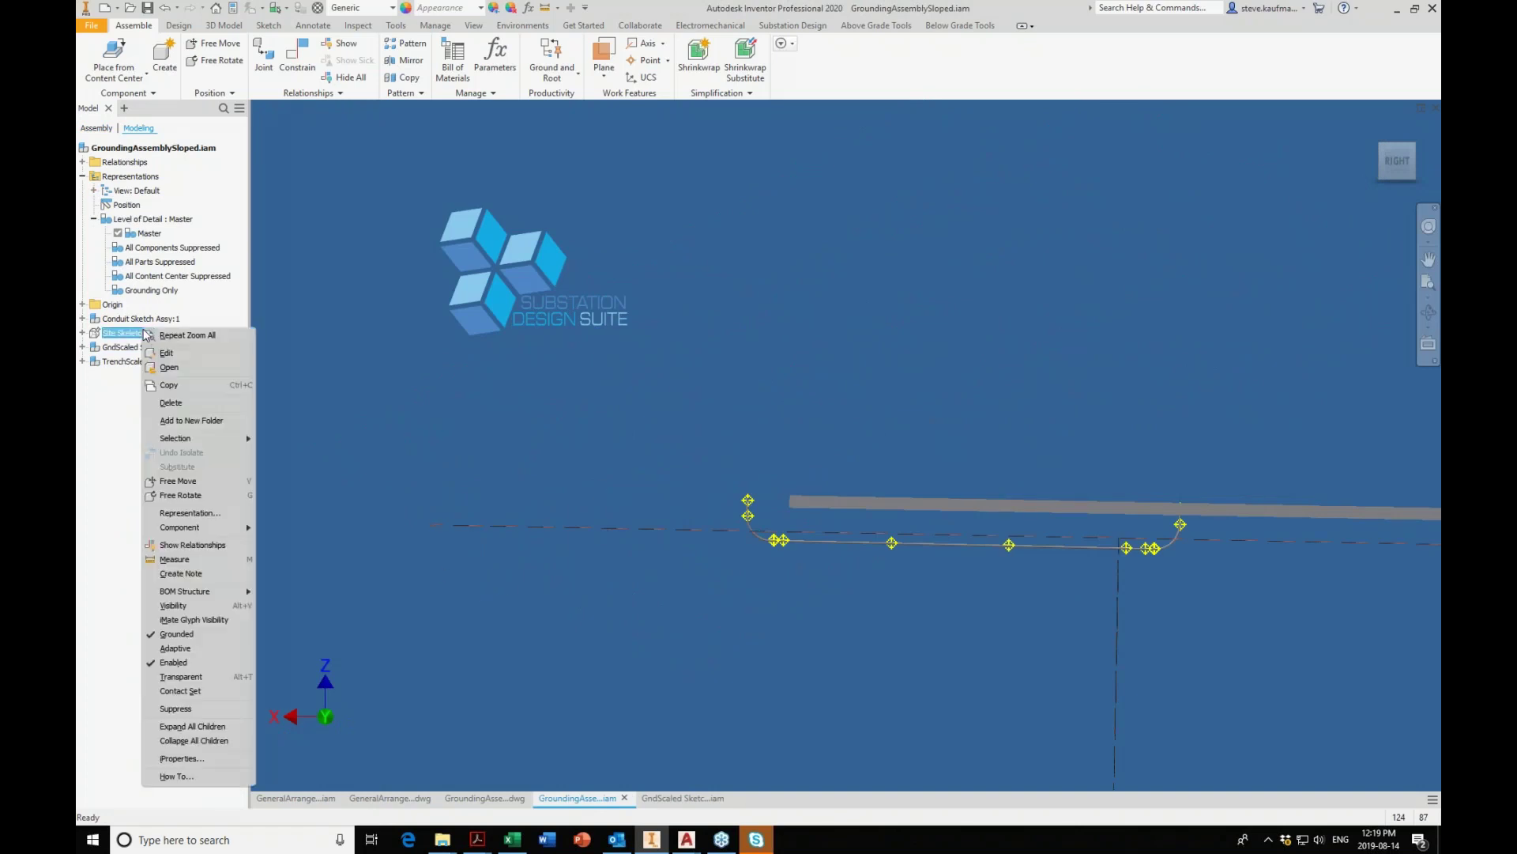
left_click(161, 370)
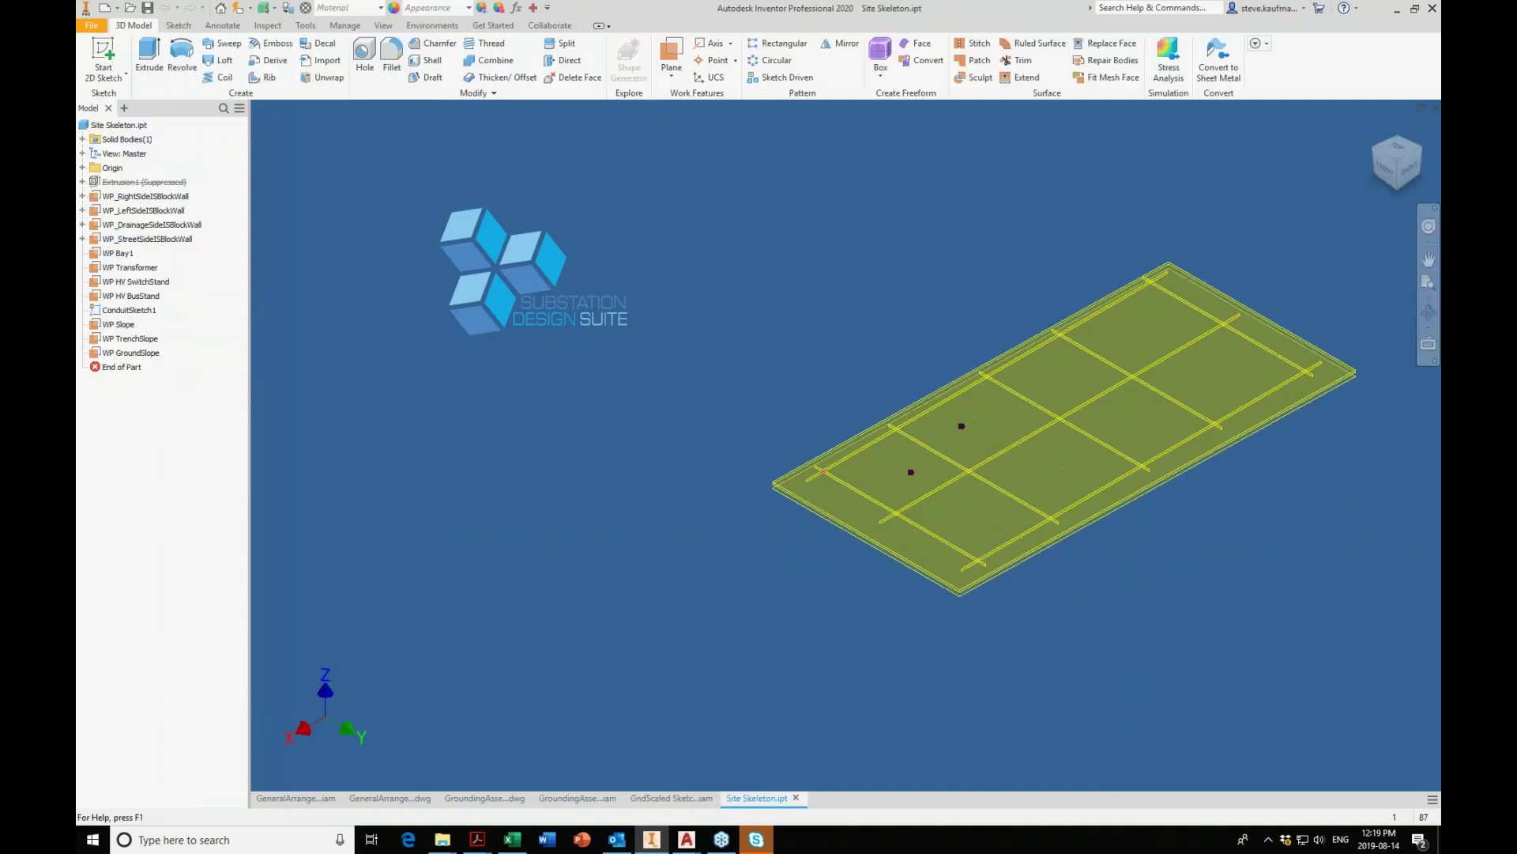
Examine the sloped work planes of the site skeleton from the right side.
left_click(1409, 171)
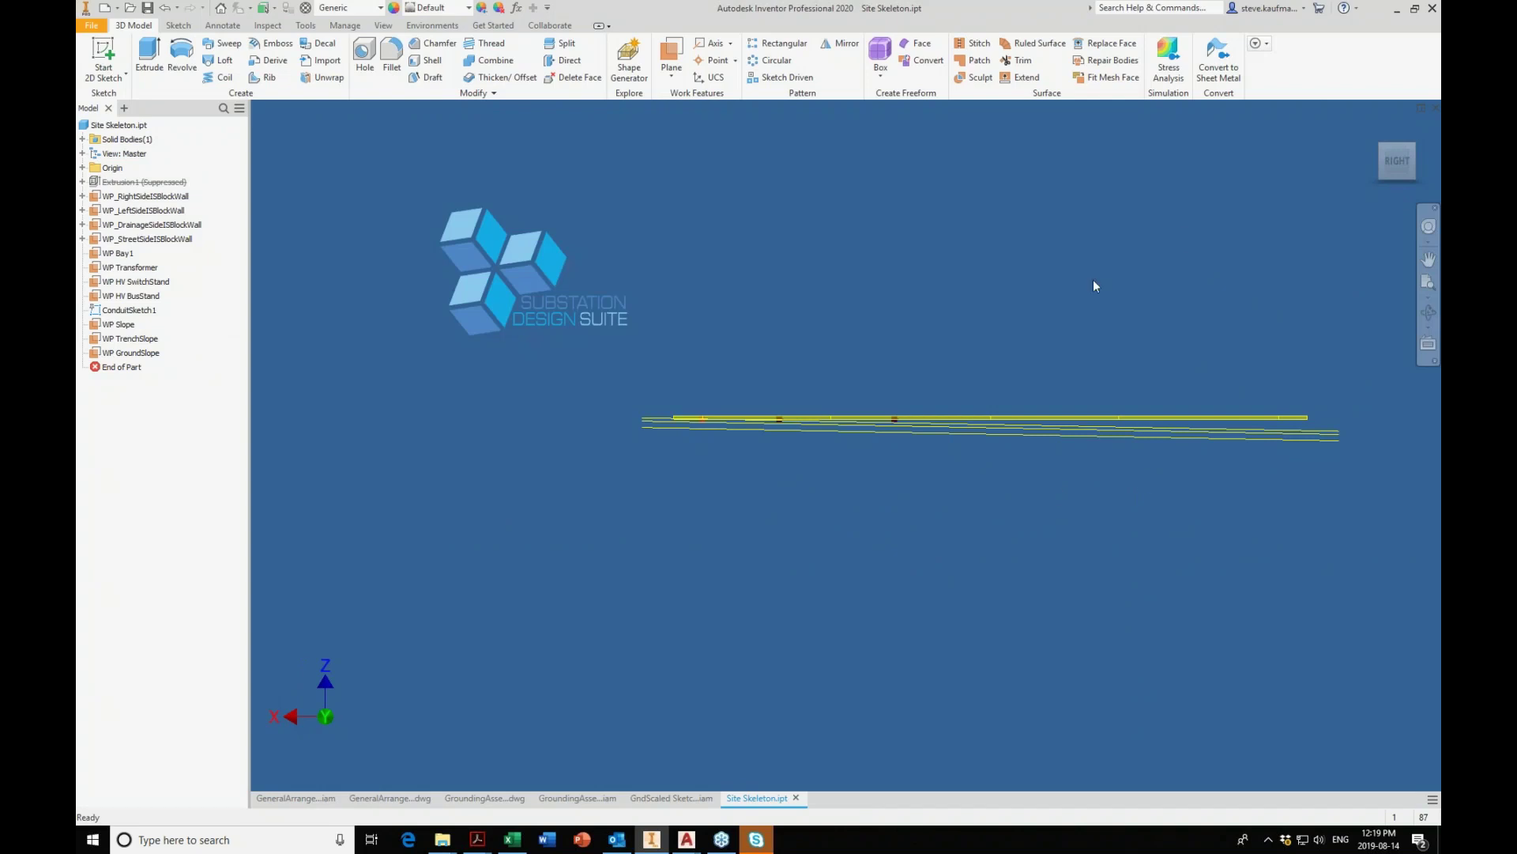
scroll(1305, 416, "up", 5)
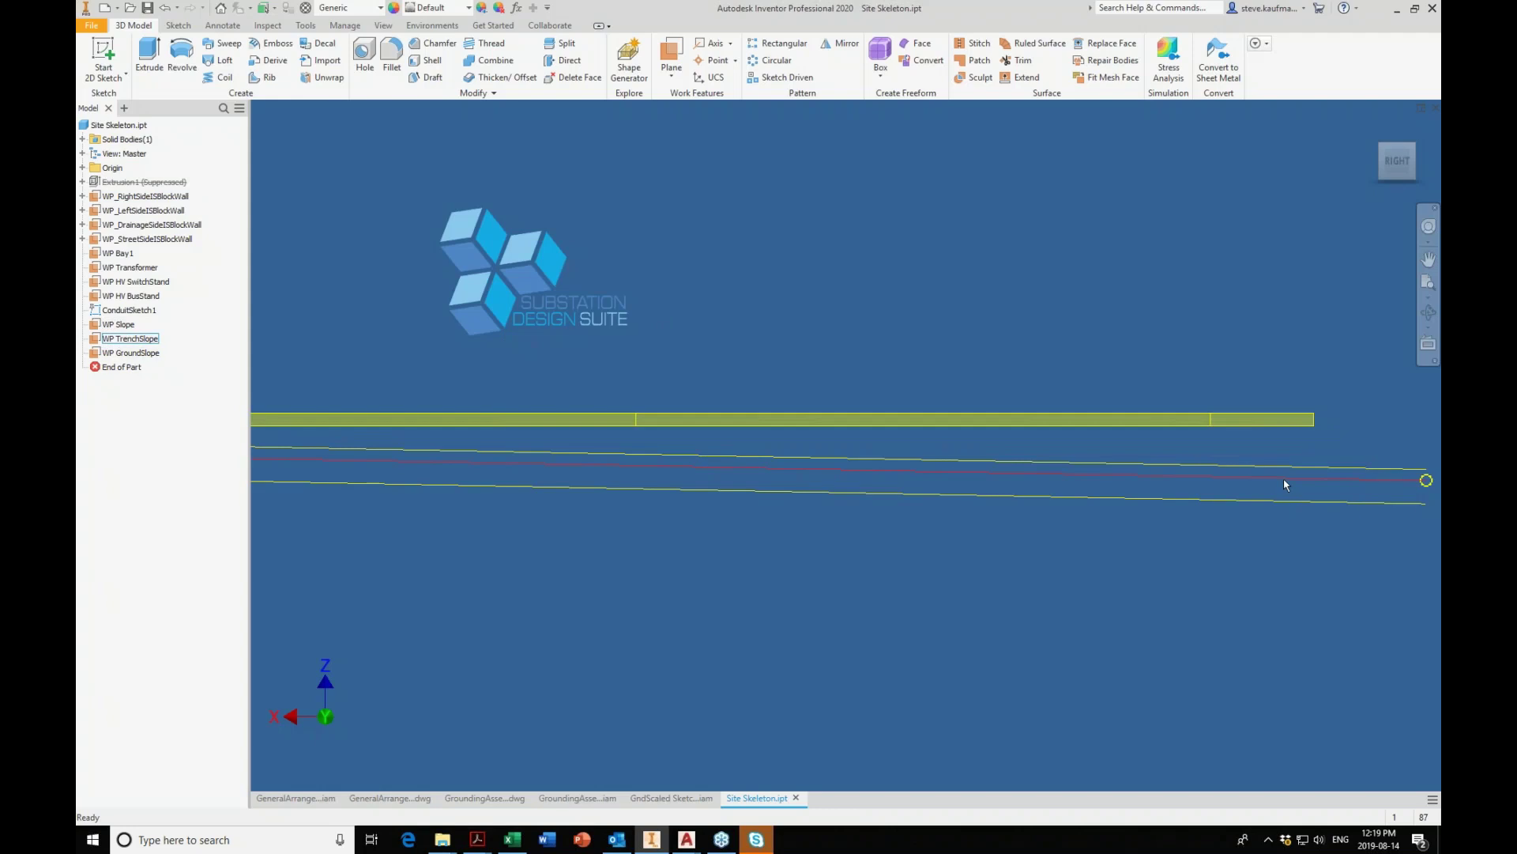
scroll(1201, 572, "down", 2)
left_click(1026, 520)
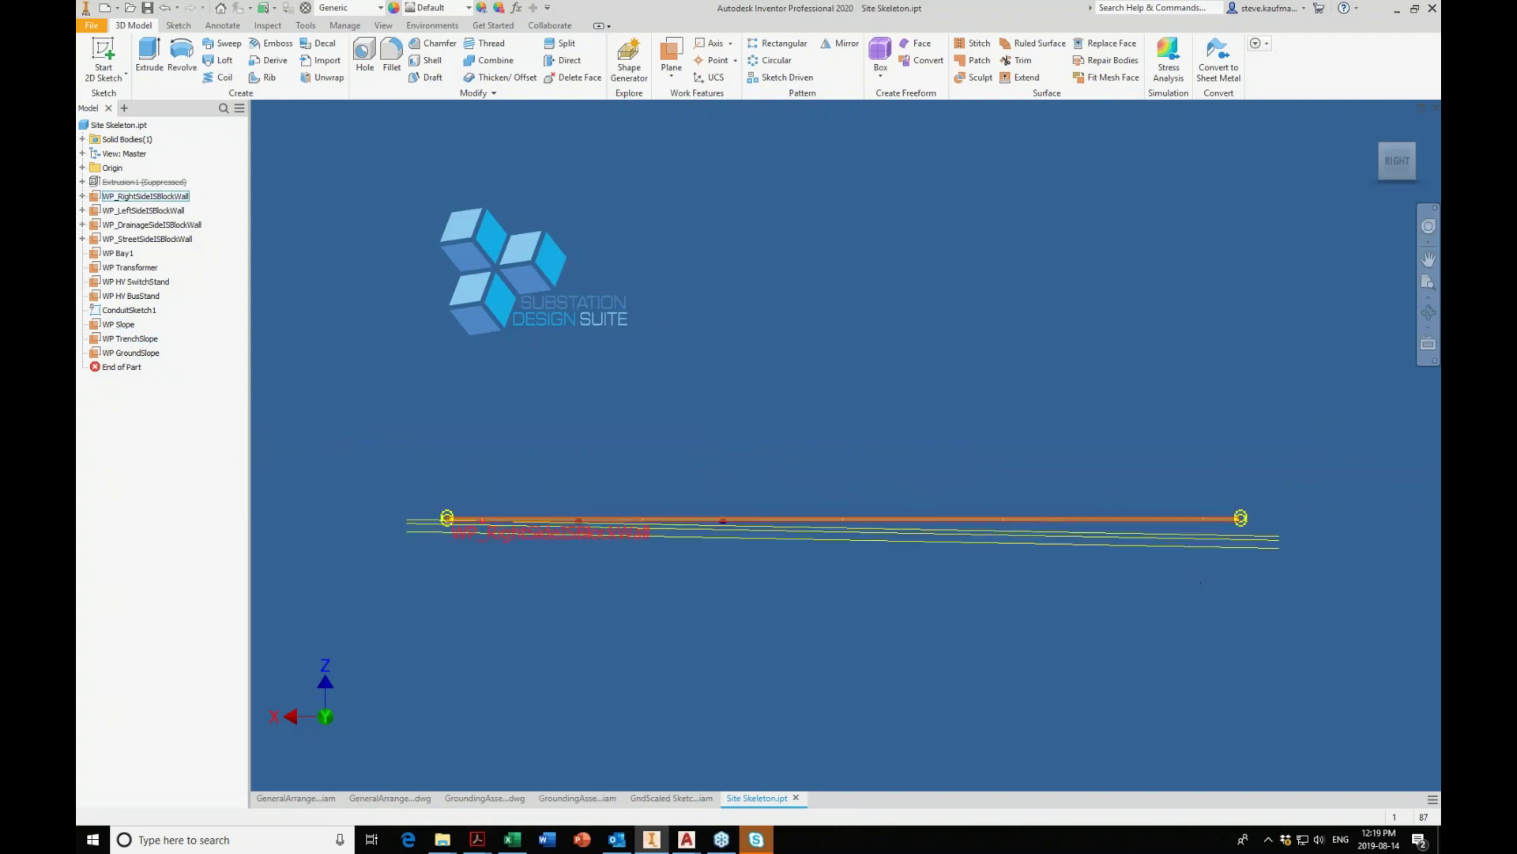
Inspect the corner point where the skeleton's work planes cross in the home view, and recheck the planes from the right side.
left_click(1375, 128)
scroll(1093, 558, "up", 3)
scroll(530, 367, "up", 5)
scroll(650, 443, "up", 3)
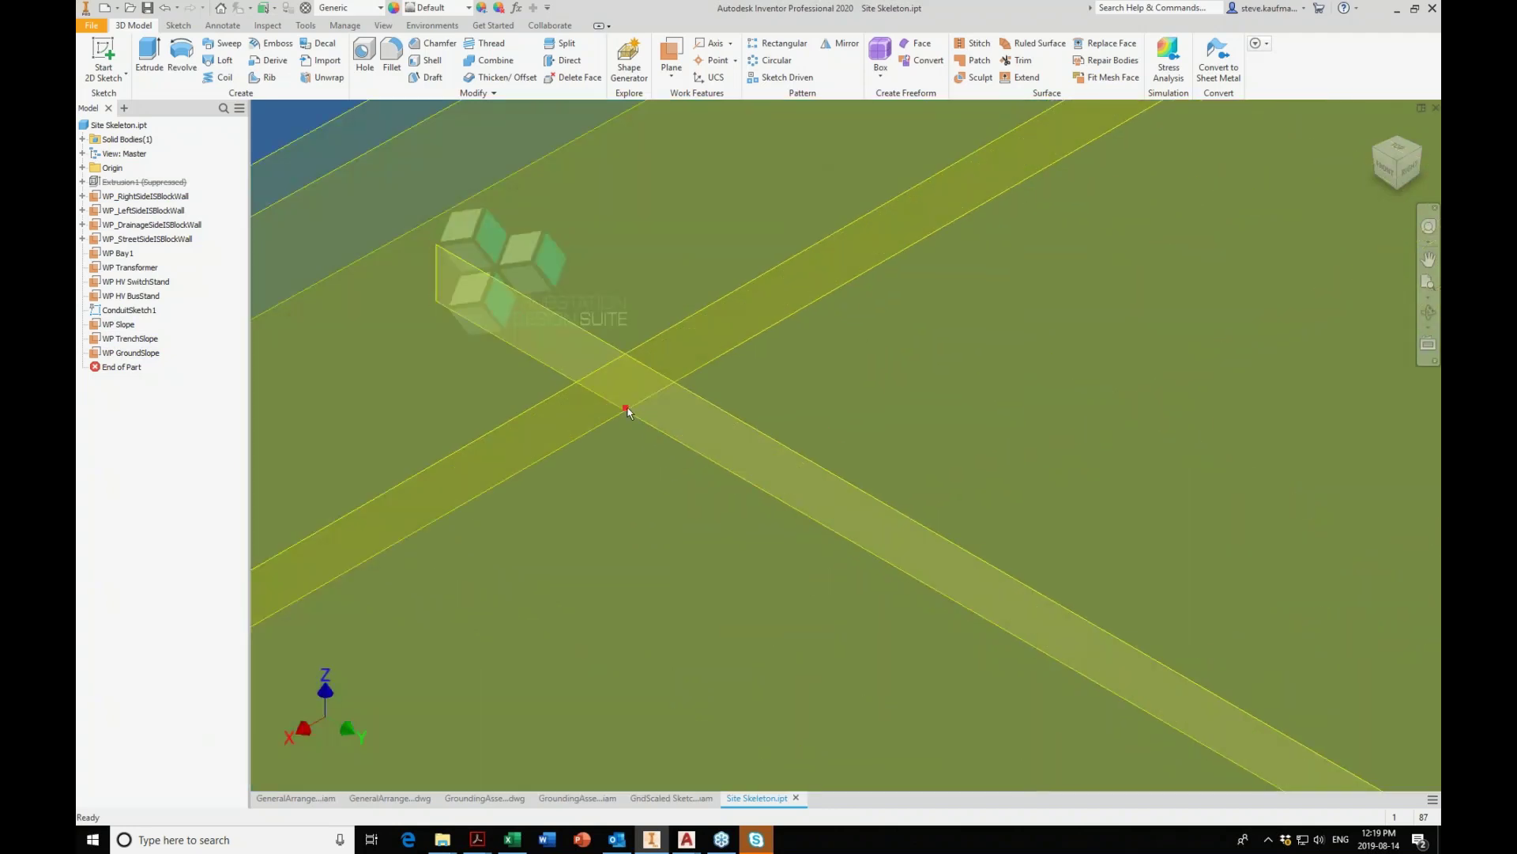
scroll(650, 429, "down", 3)
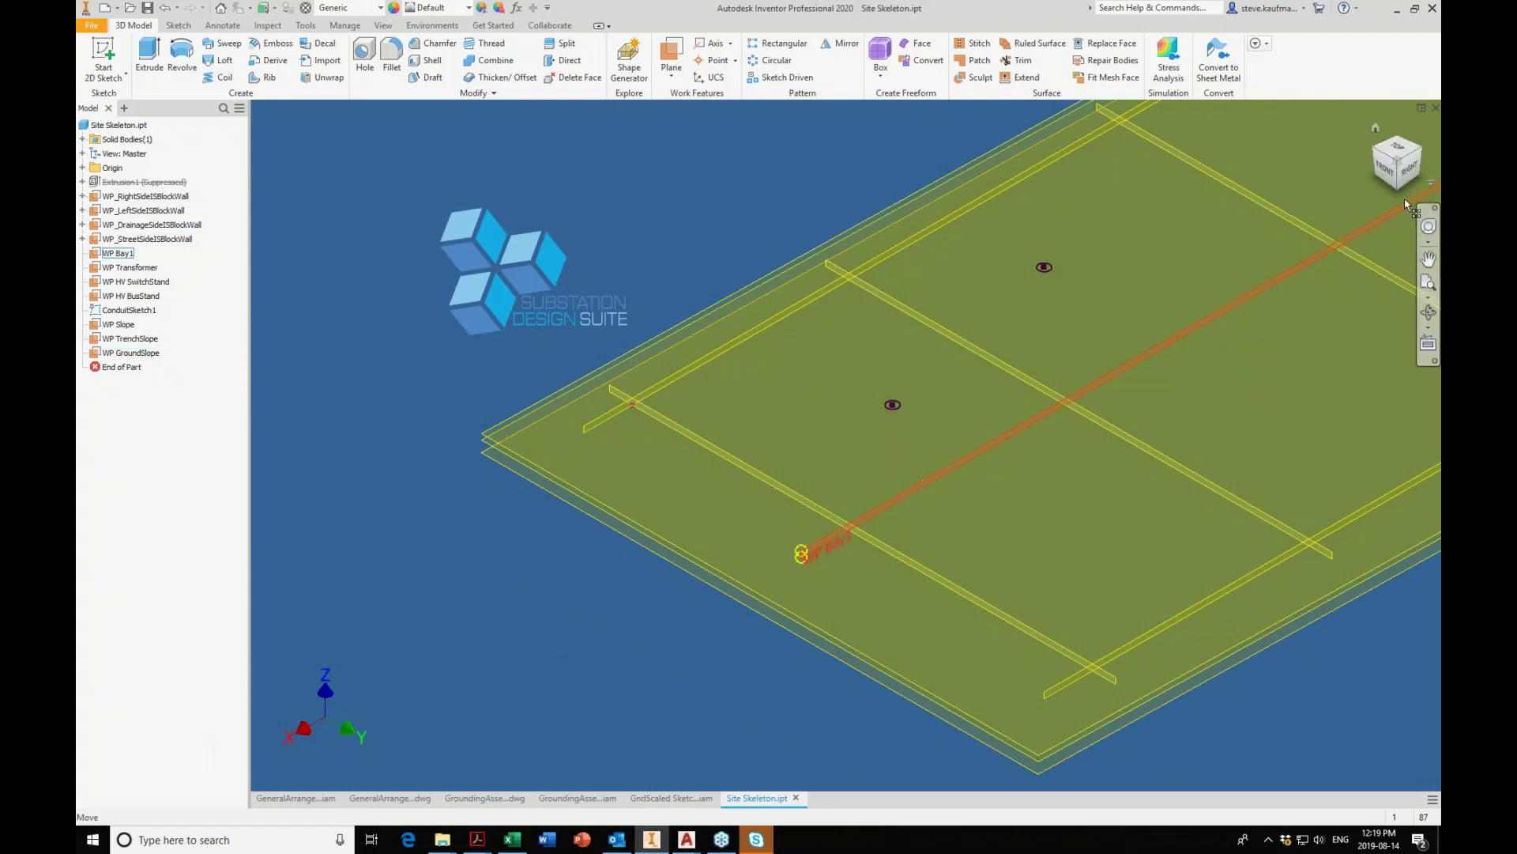
left_click(1402, 174)
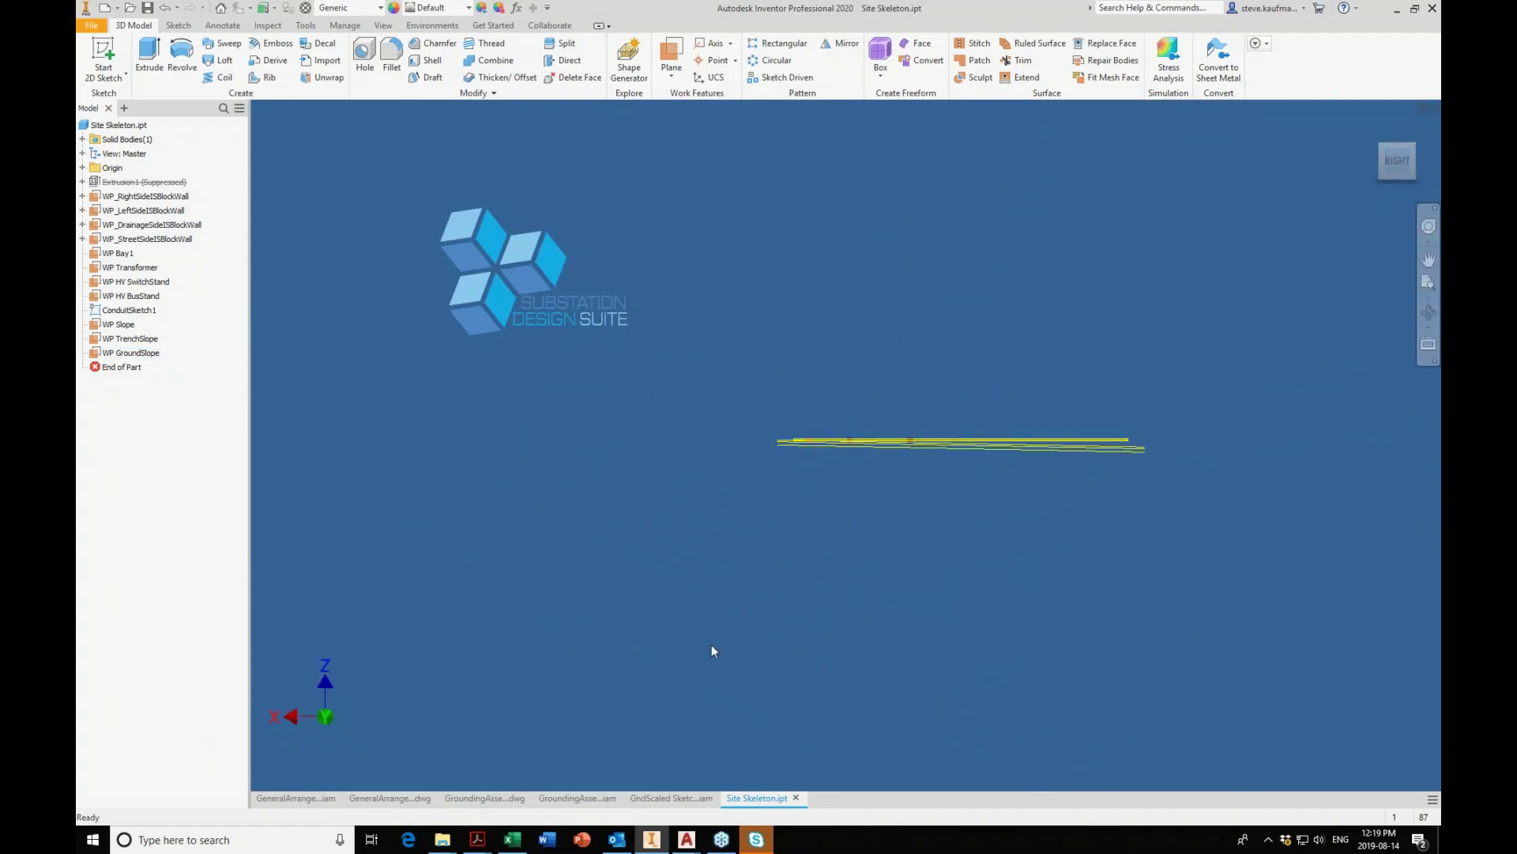
Return to GndScaled Sketch Assy.iam, then switch to AutoCAD and show the scaled and unscaled grids in Grounding AutoCAD Sketch.dwg.
left_click(662, 798)
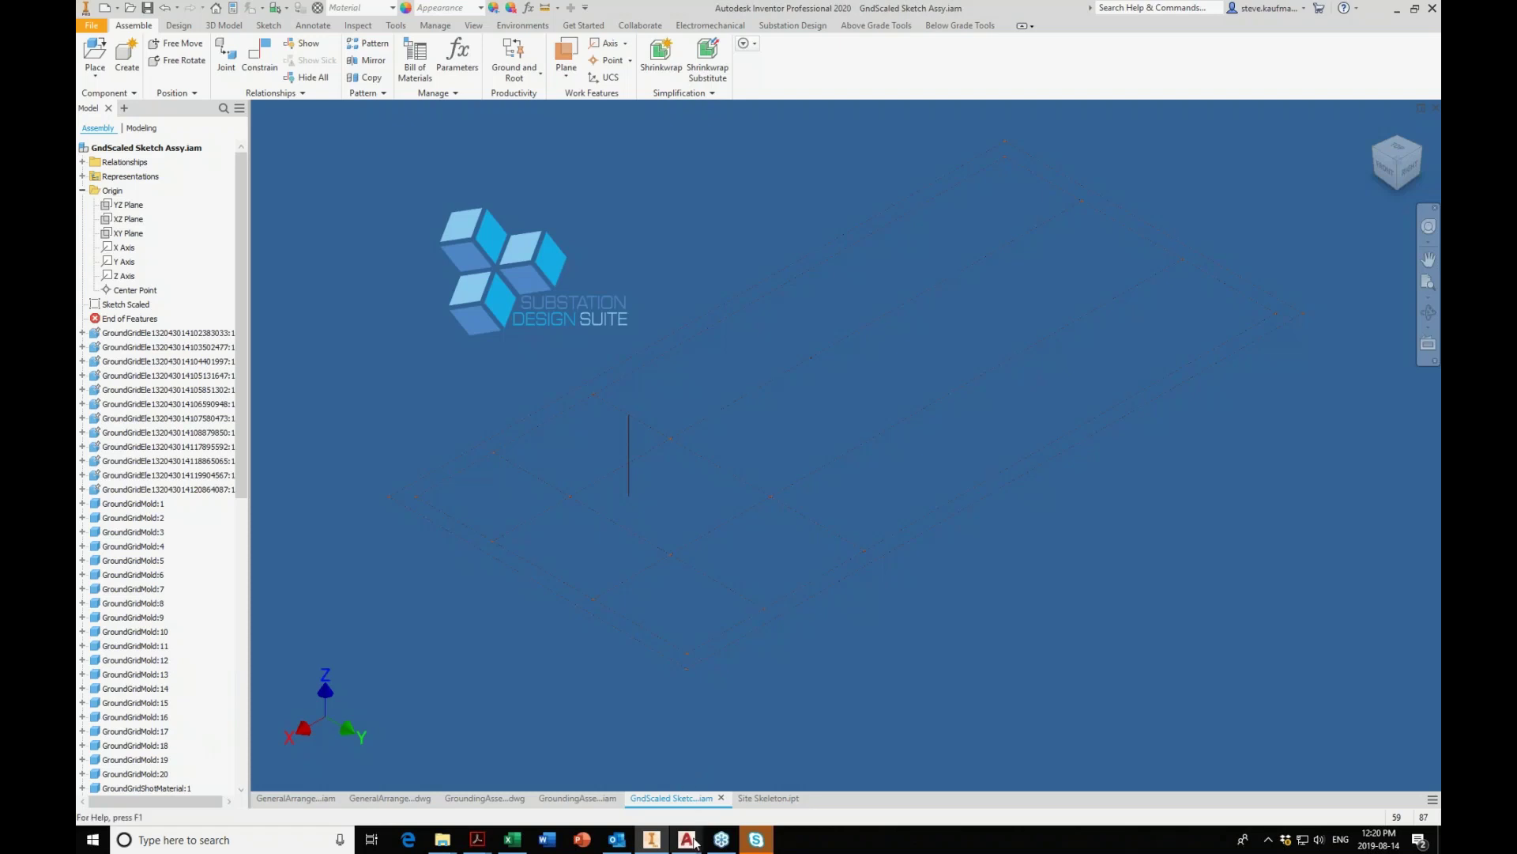
mouse_move(688, 844)
left_click(609, 770)
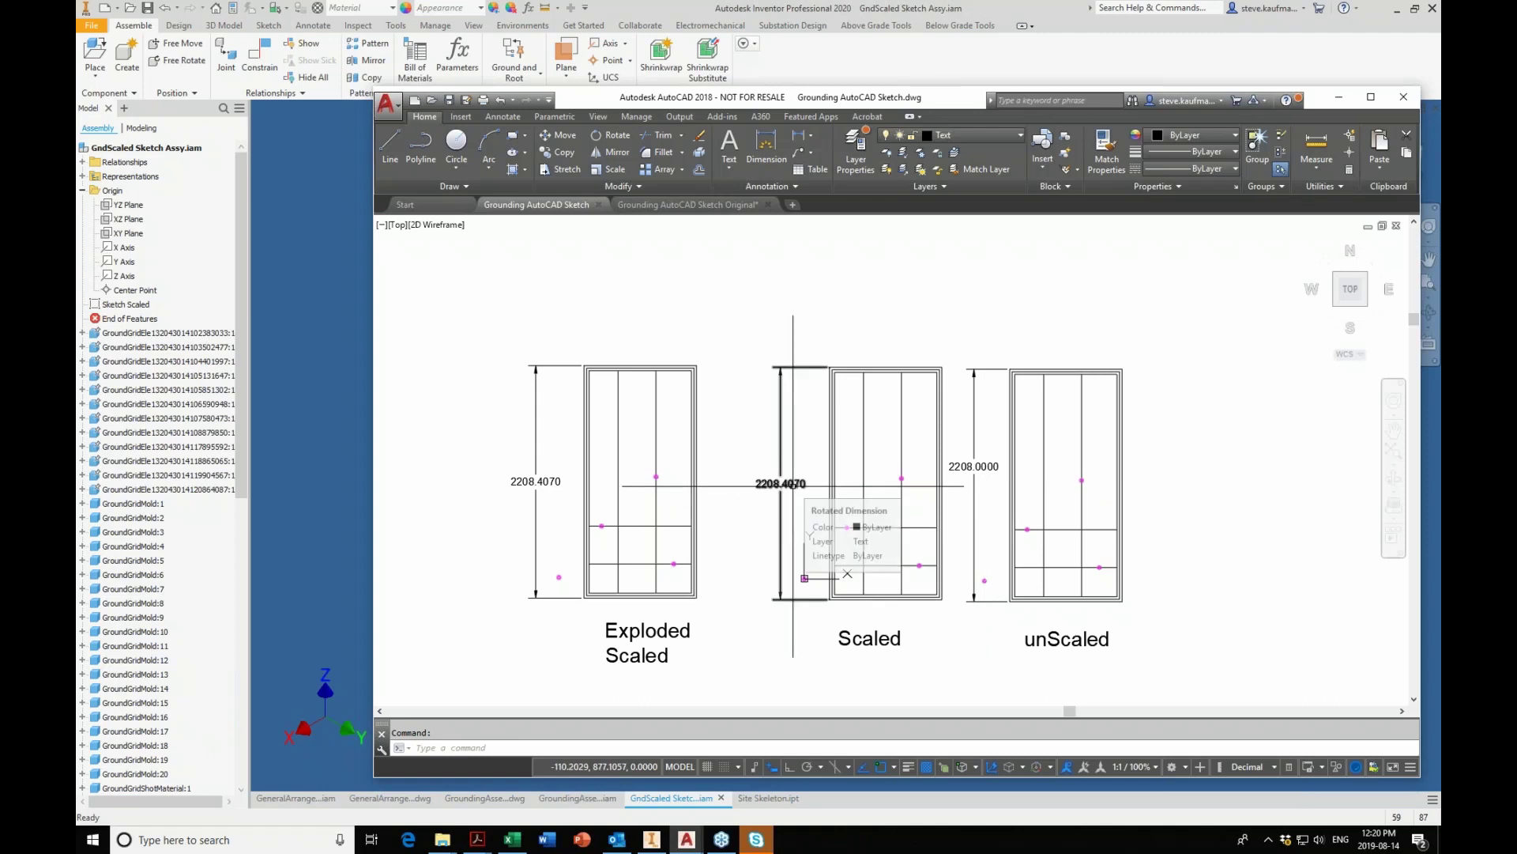
Begin inserting the GndBlock block with uniform scaling turned off so each axis can be scaled separately.
left_click(742, 653)
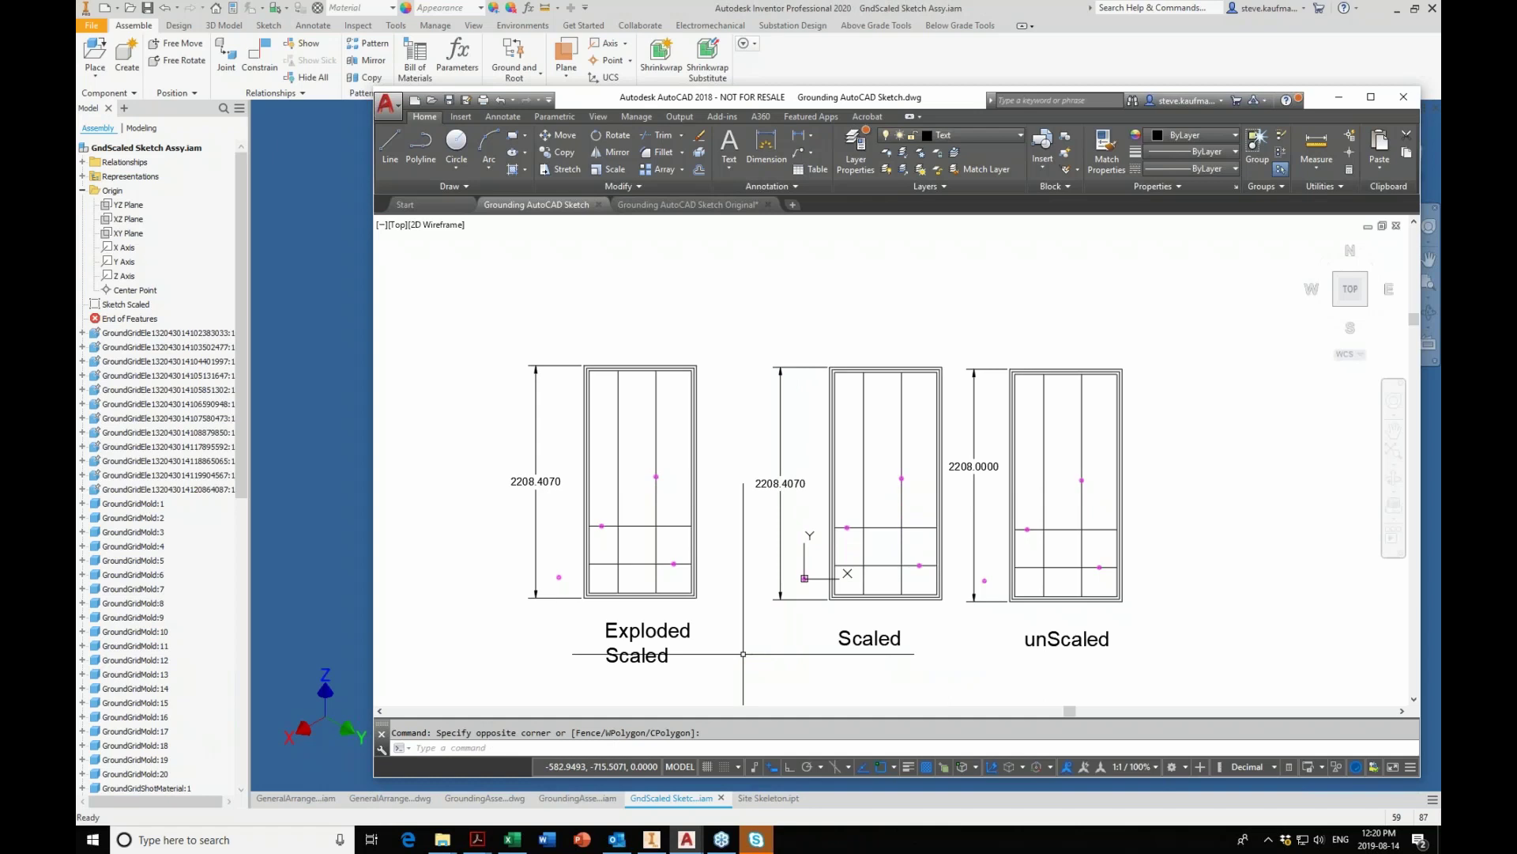
type("i")
key("Return")
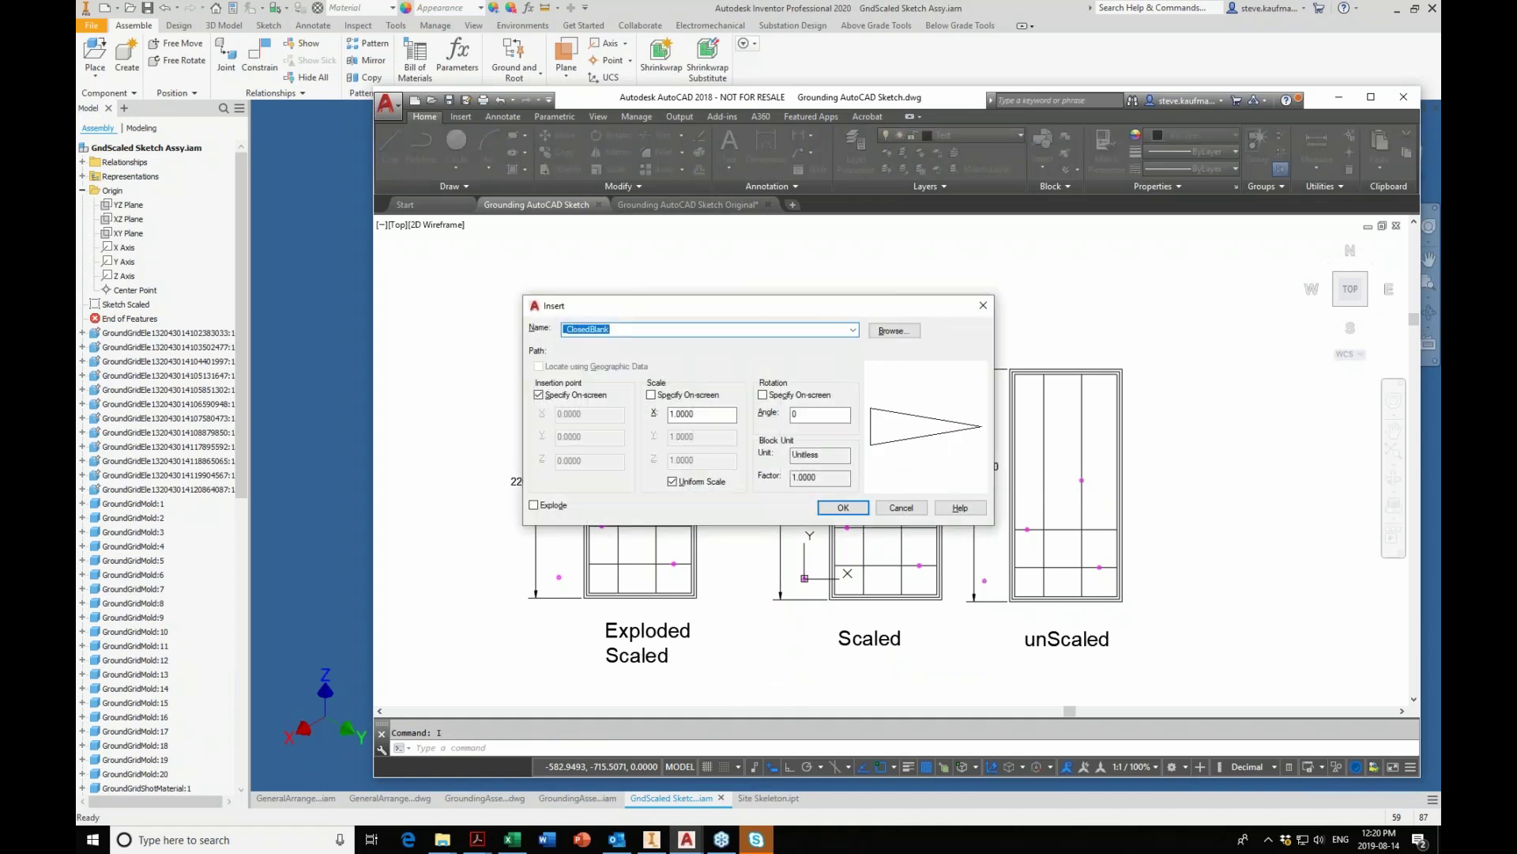
left_click(852, 329)
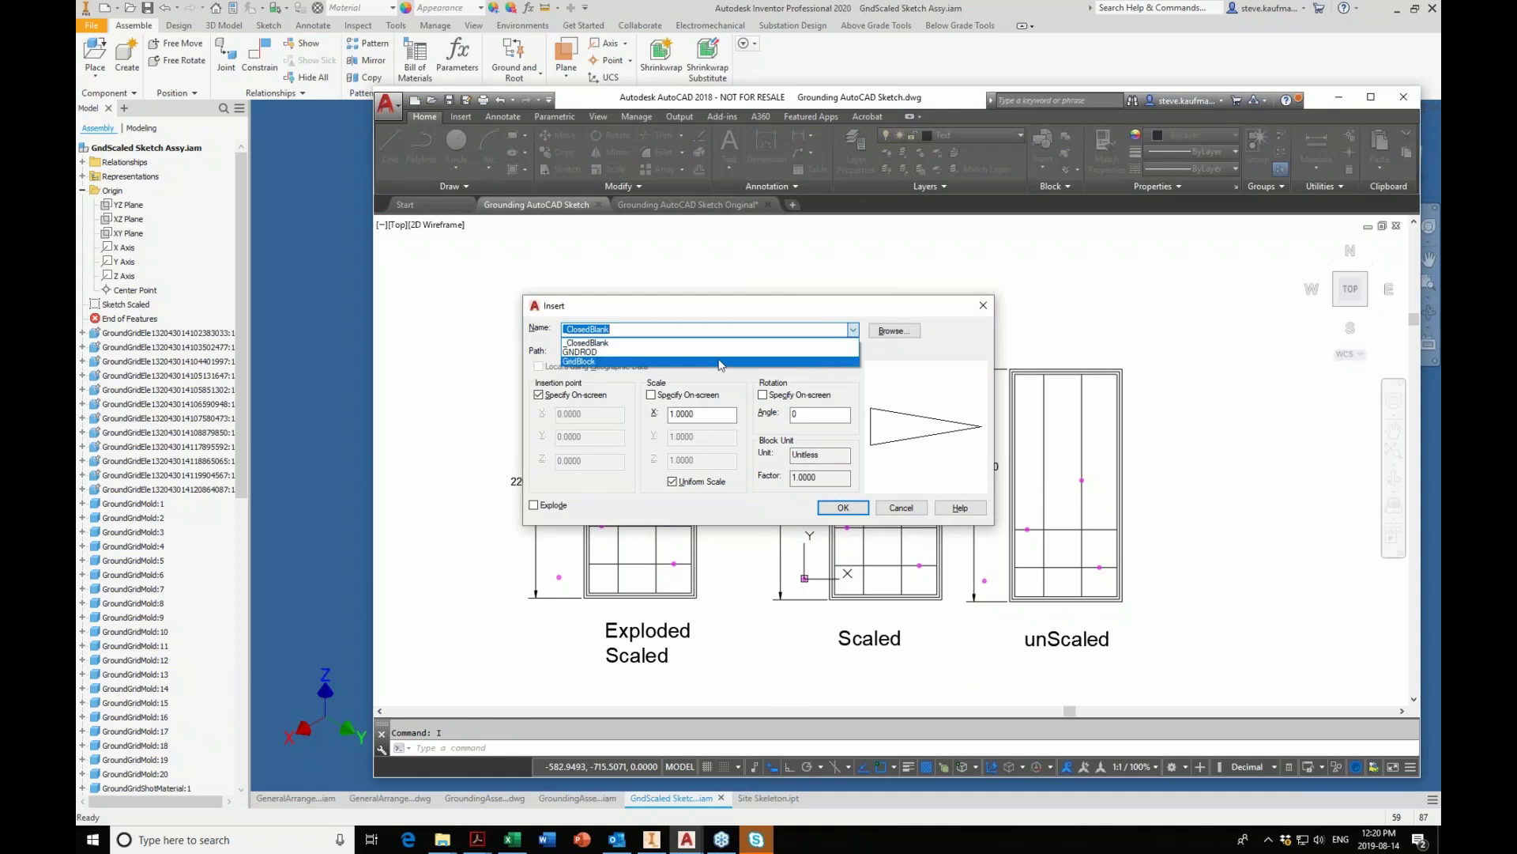
left_click(702, 361)
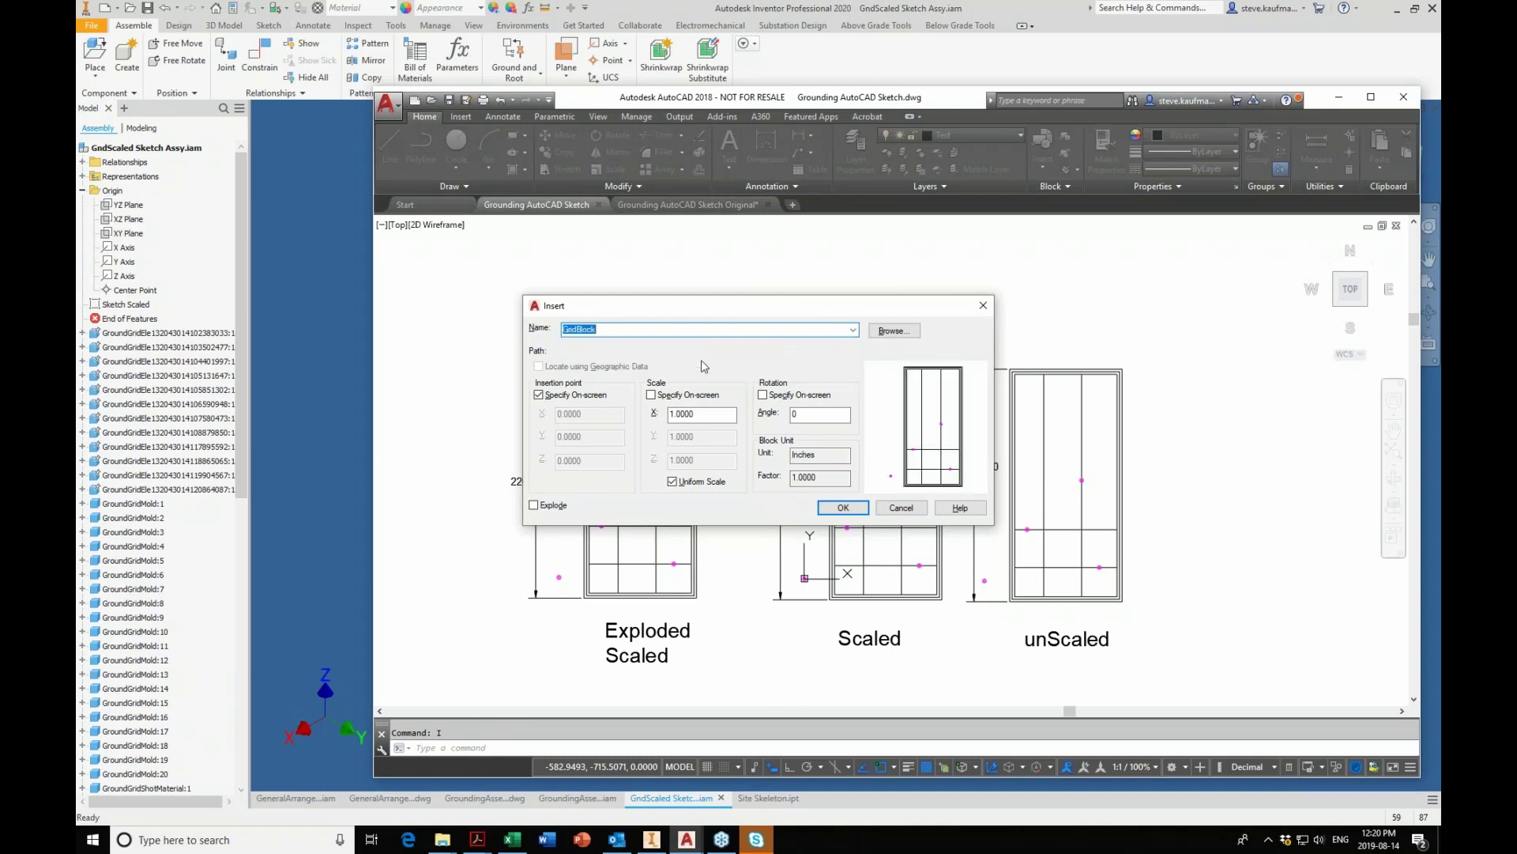
left_click(652, 398)
left_click(651, 395)
left_click(672, 481)
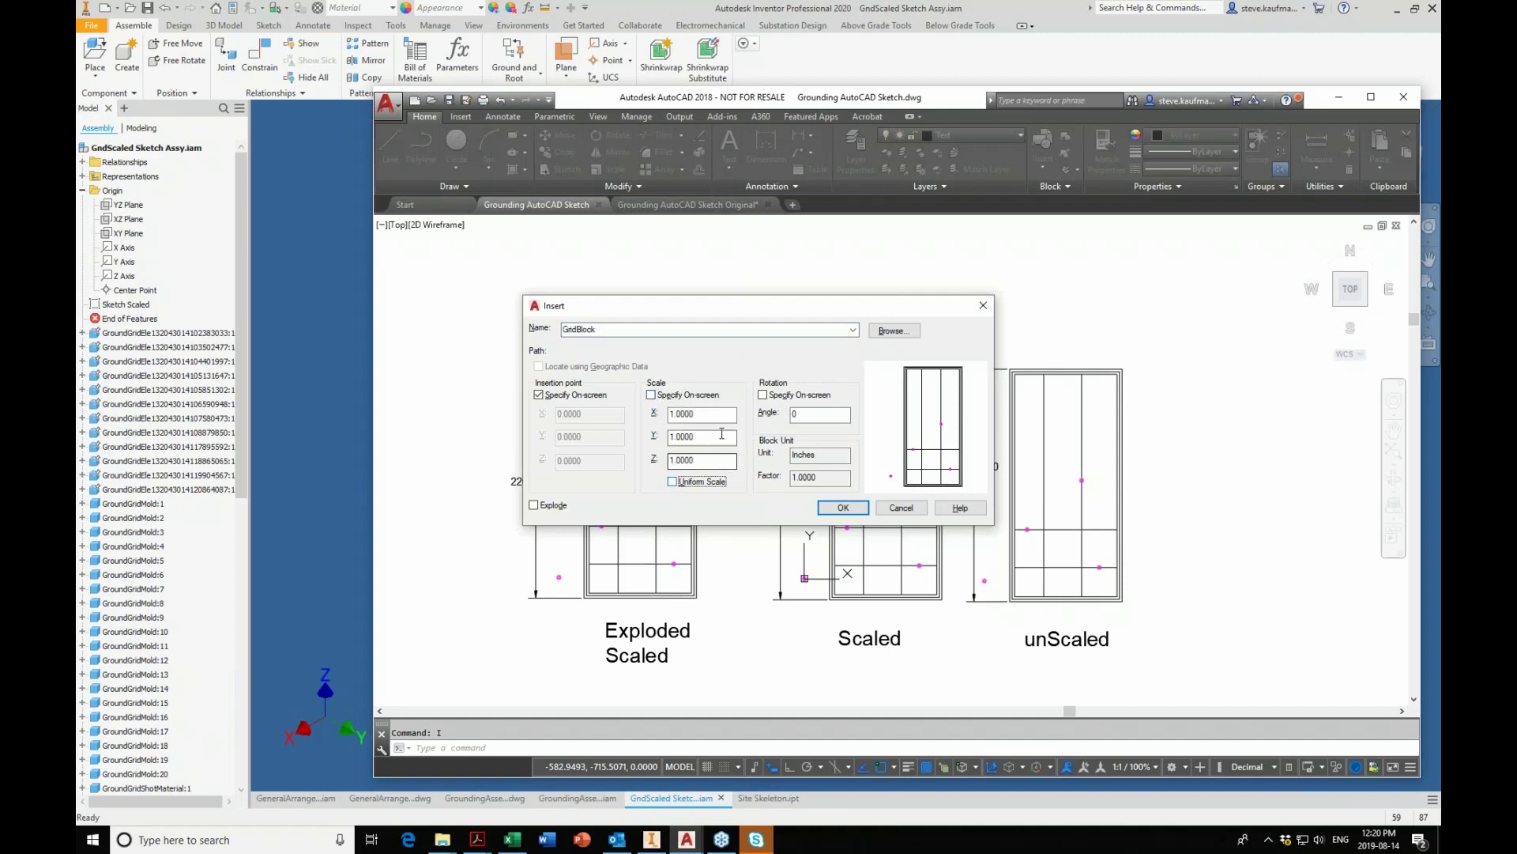
left_click_drag(717, 435, 653, 414)
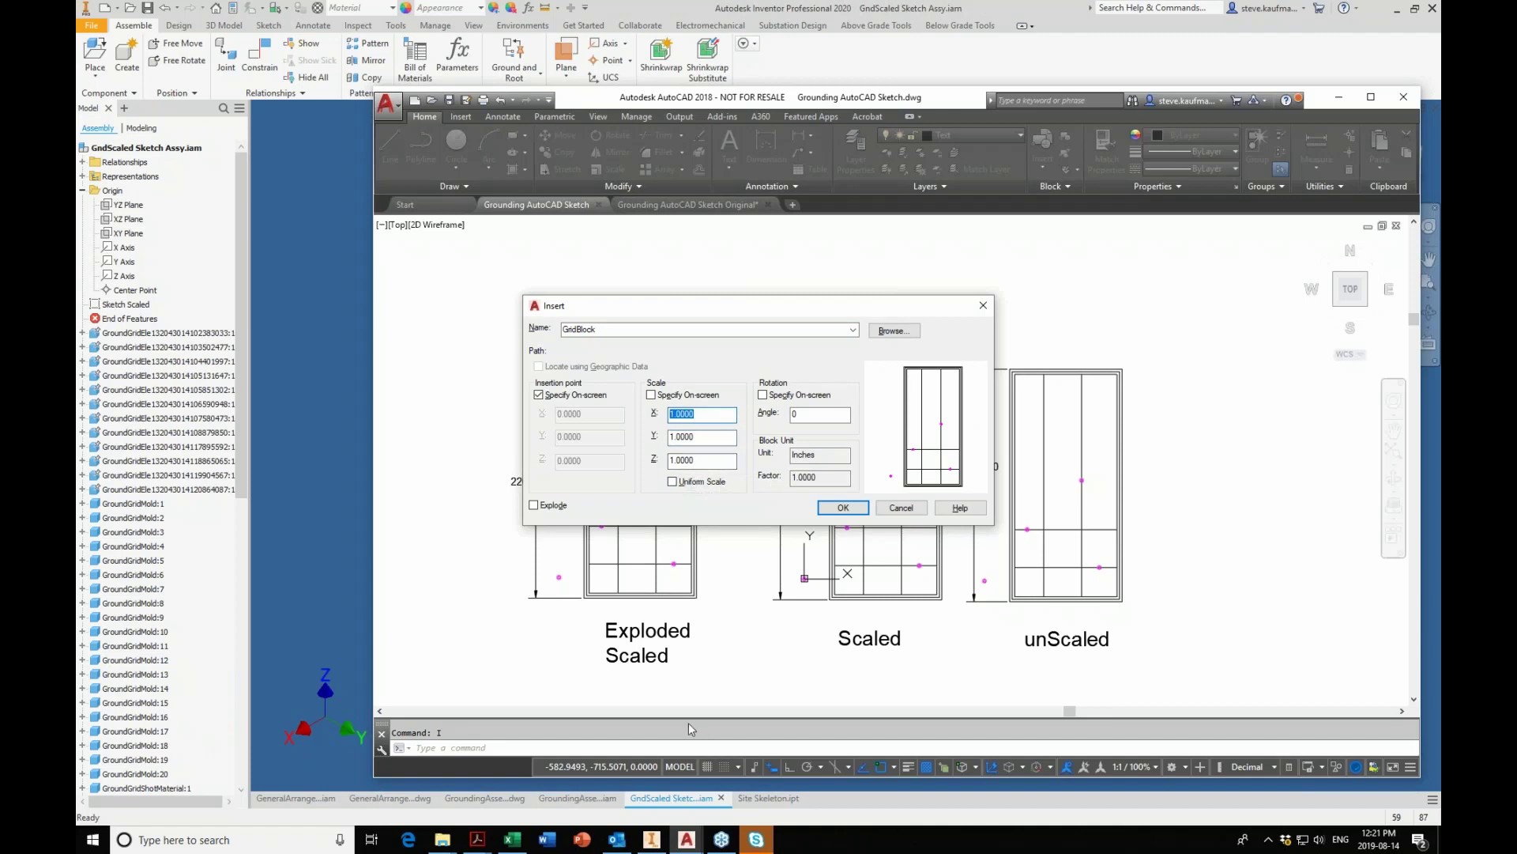
Look up the 2% slope factor on the Slope sheet of Conversions.xlsx in Excel, and return to the block insertion in AutoCAD.
left_click(512, 839)
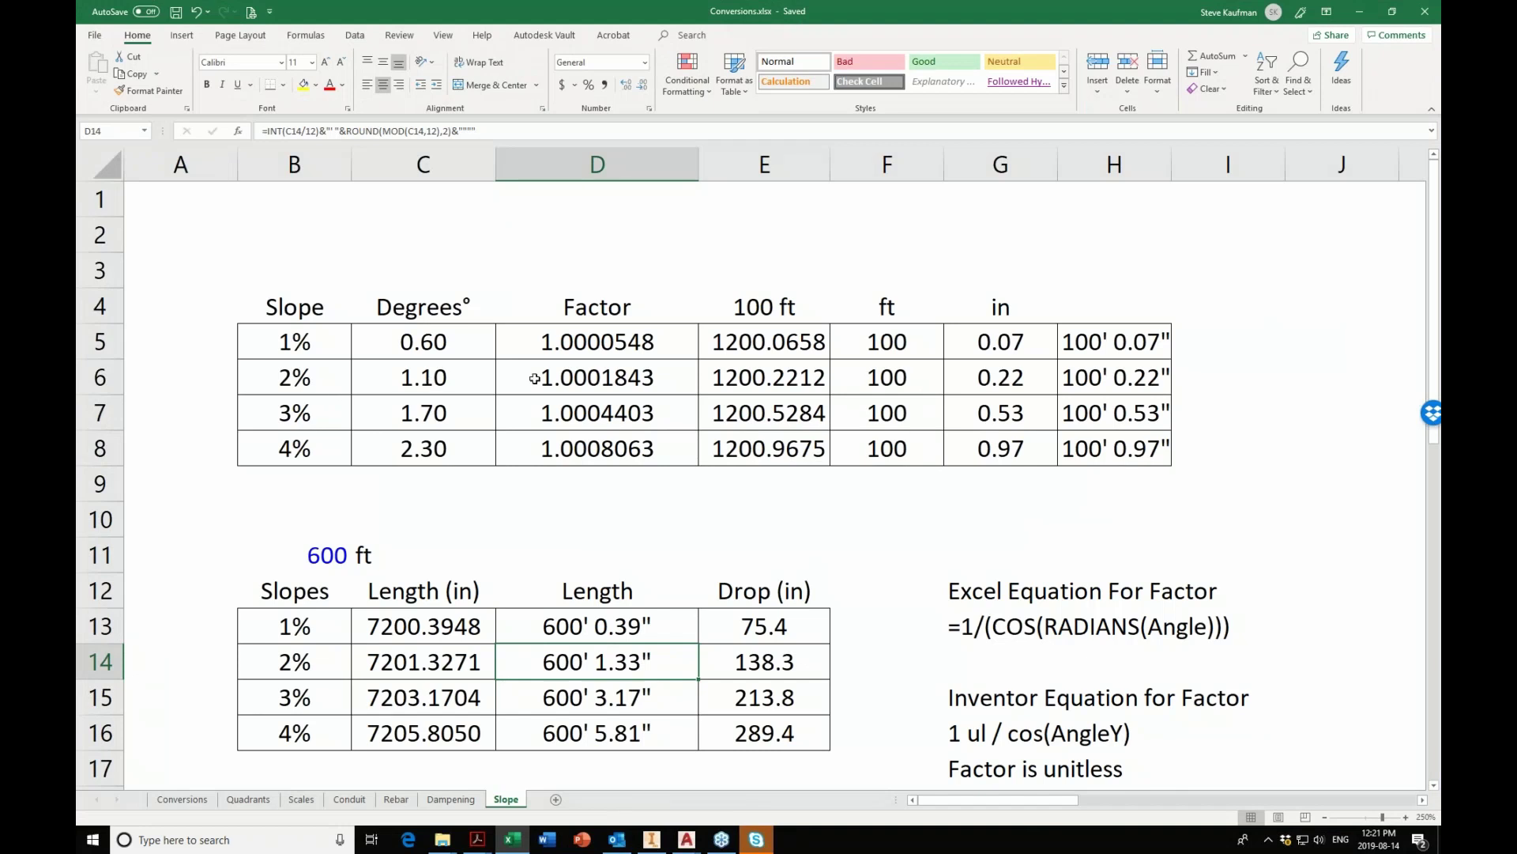
left_click(537, 380)
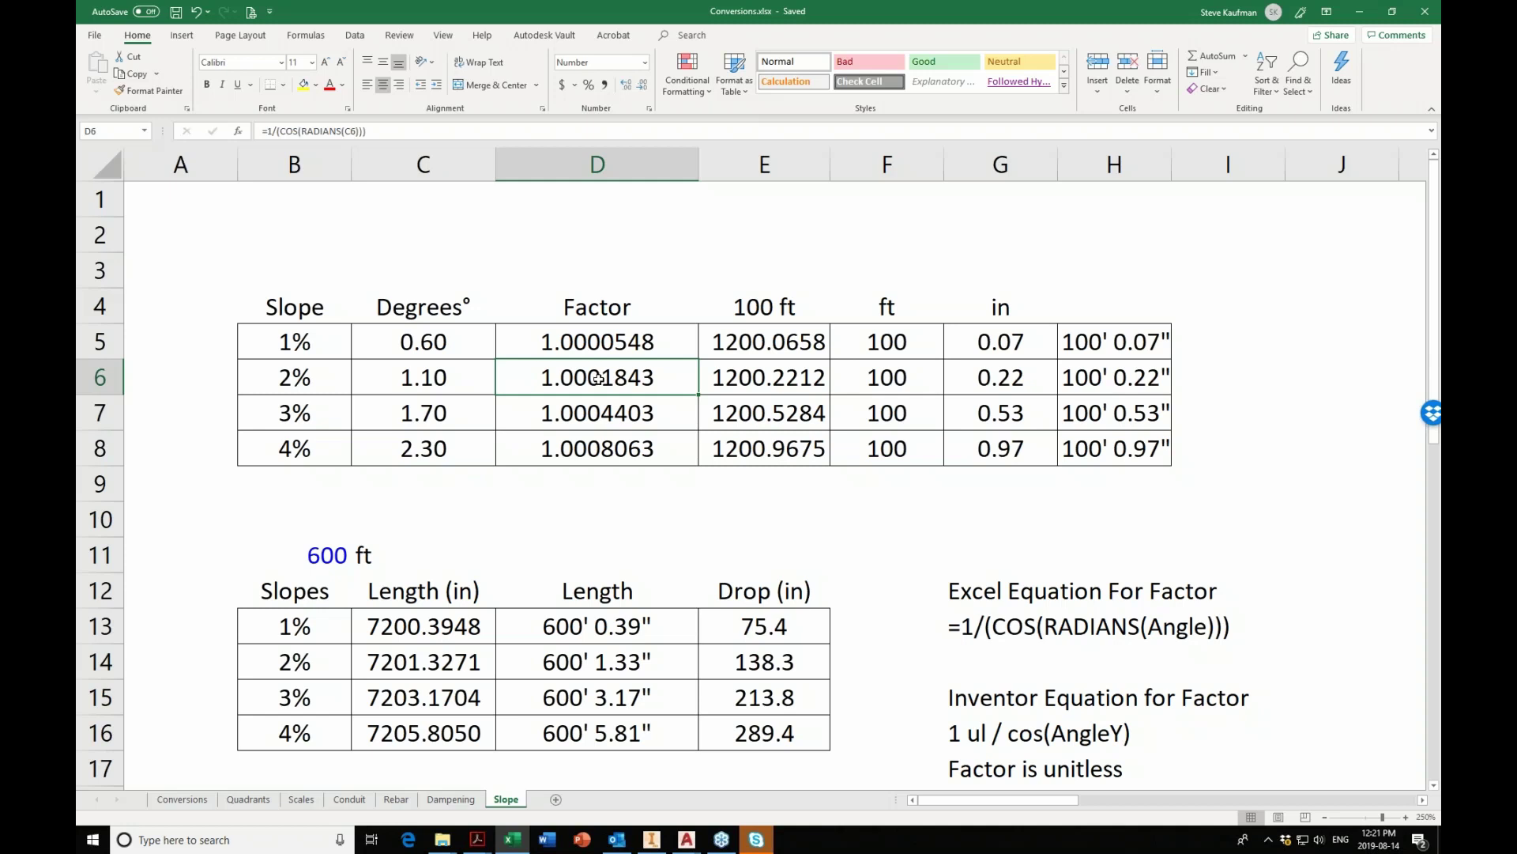
left_click(1360, 14)
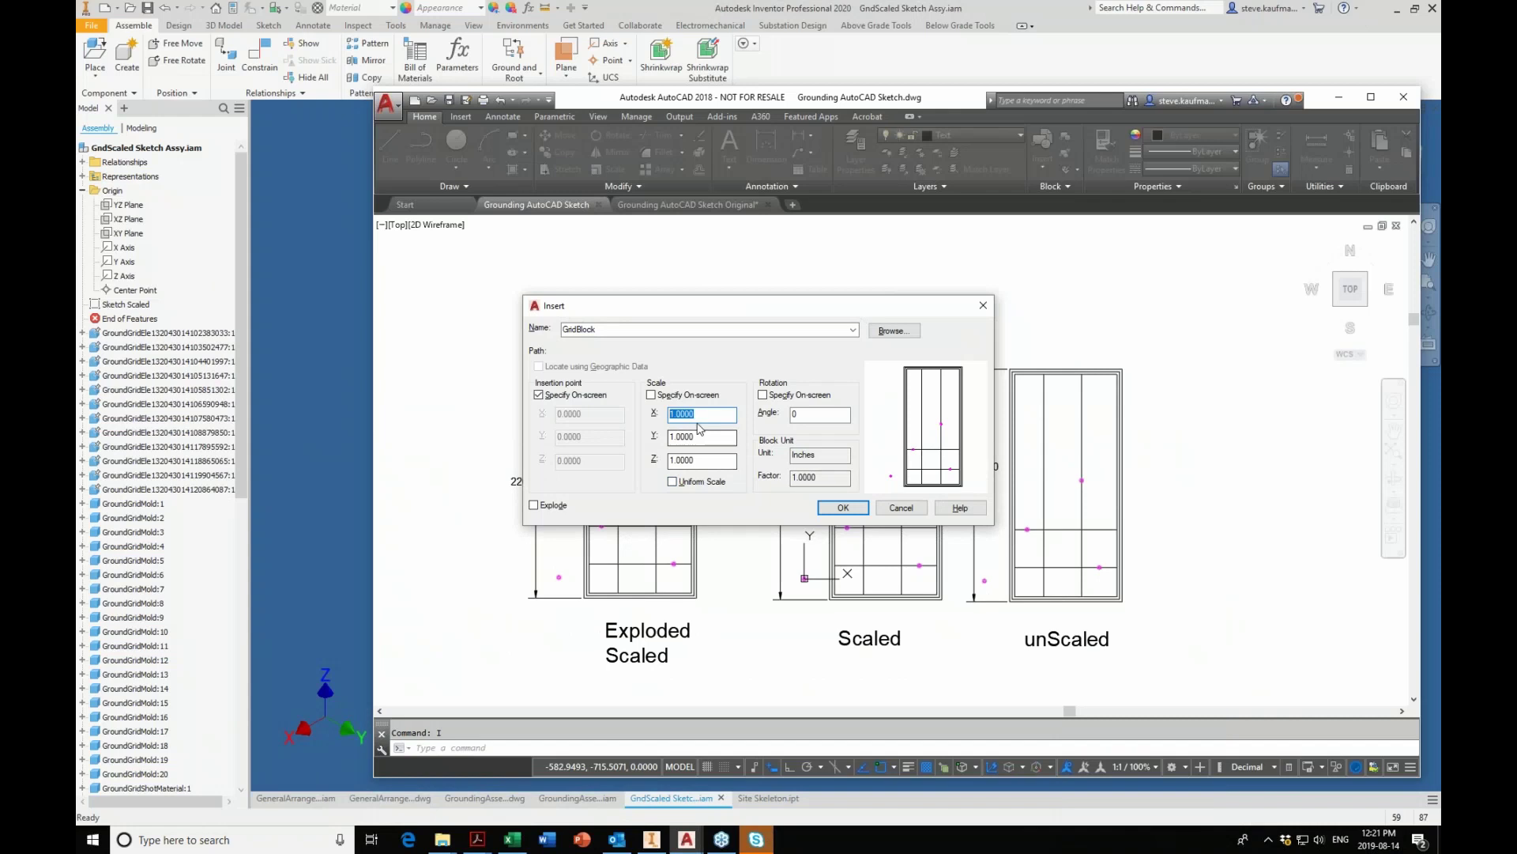
Set the X scale of the GndBlock insertion to 1.0008.
left_click(704, 419)
type("8")
key("BackSpace")
key("BackSpace")
type("8")
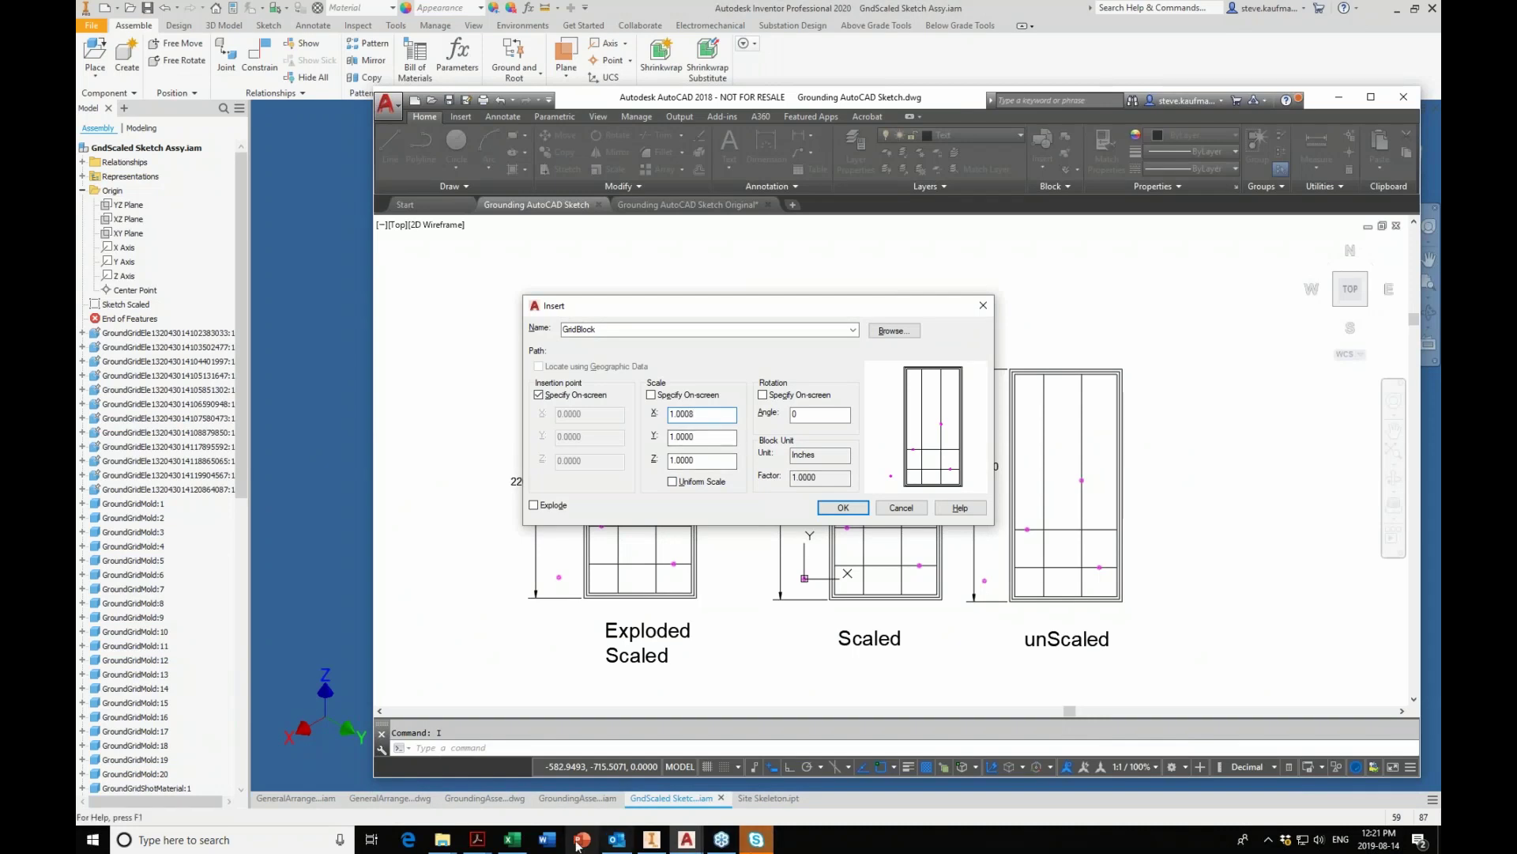
mouse_move(482, 841)
left_click(399, 763)
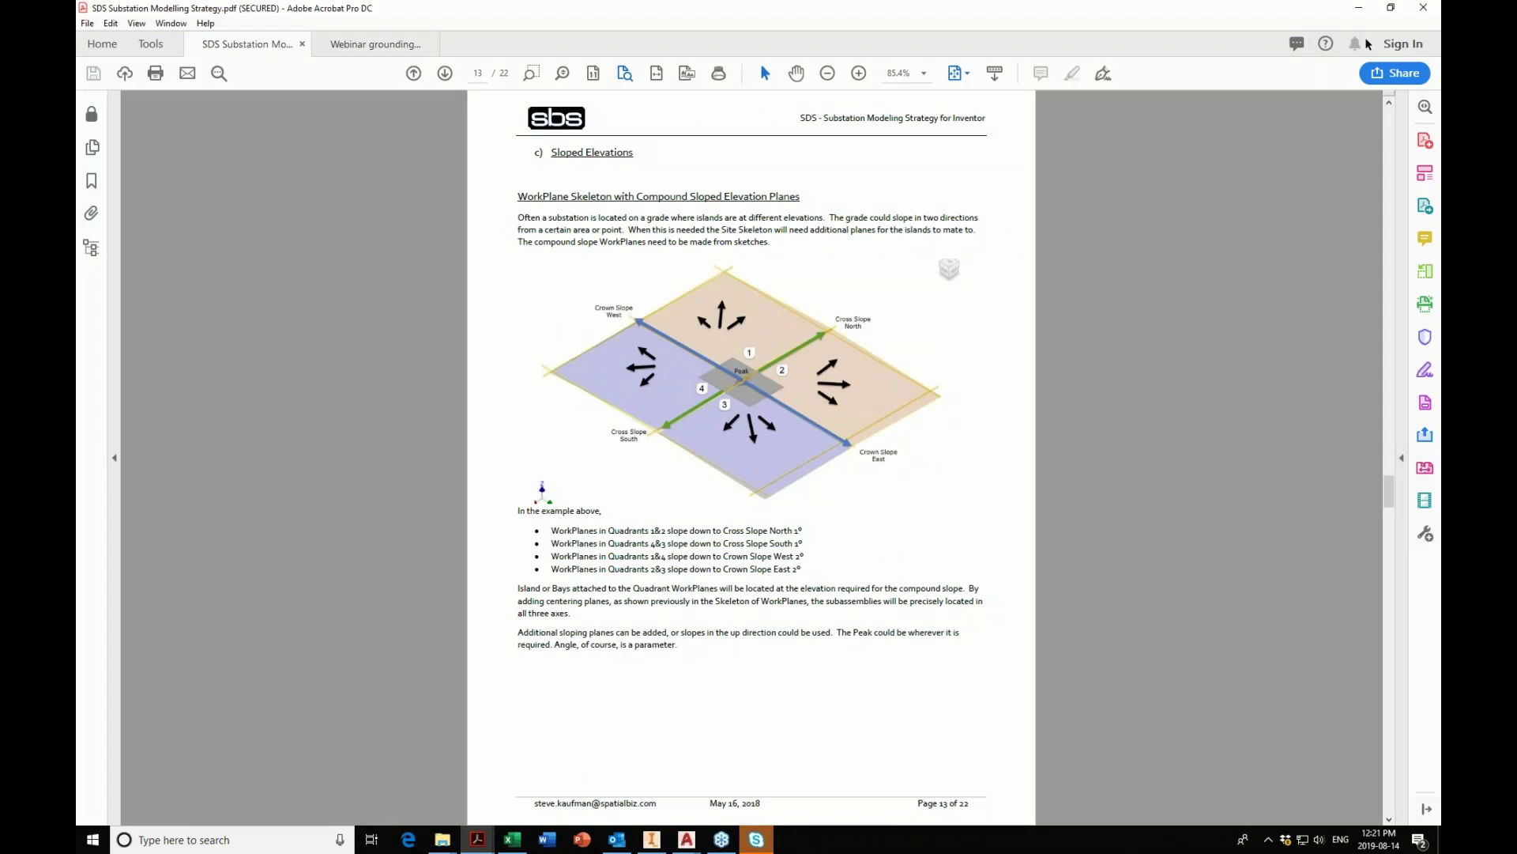
left_click(1360, 10)
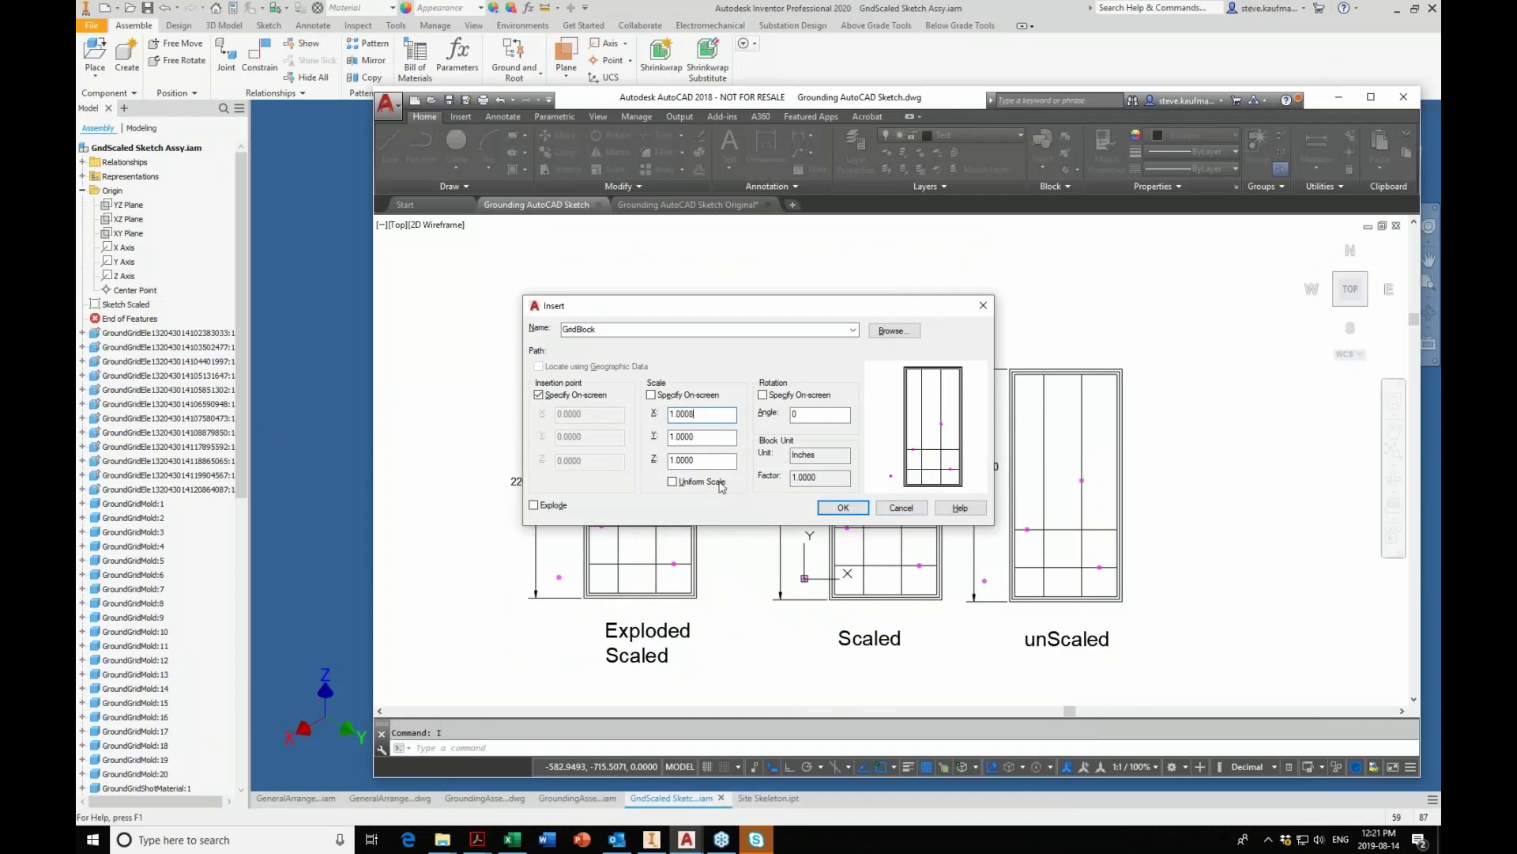
Switch to Conversions.xlsx in Excel and copy the factor for the 1% slope.
left_click(510, 844)
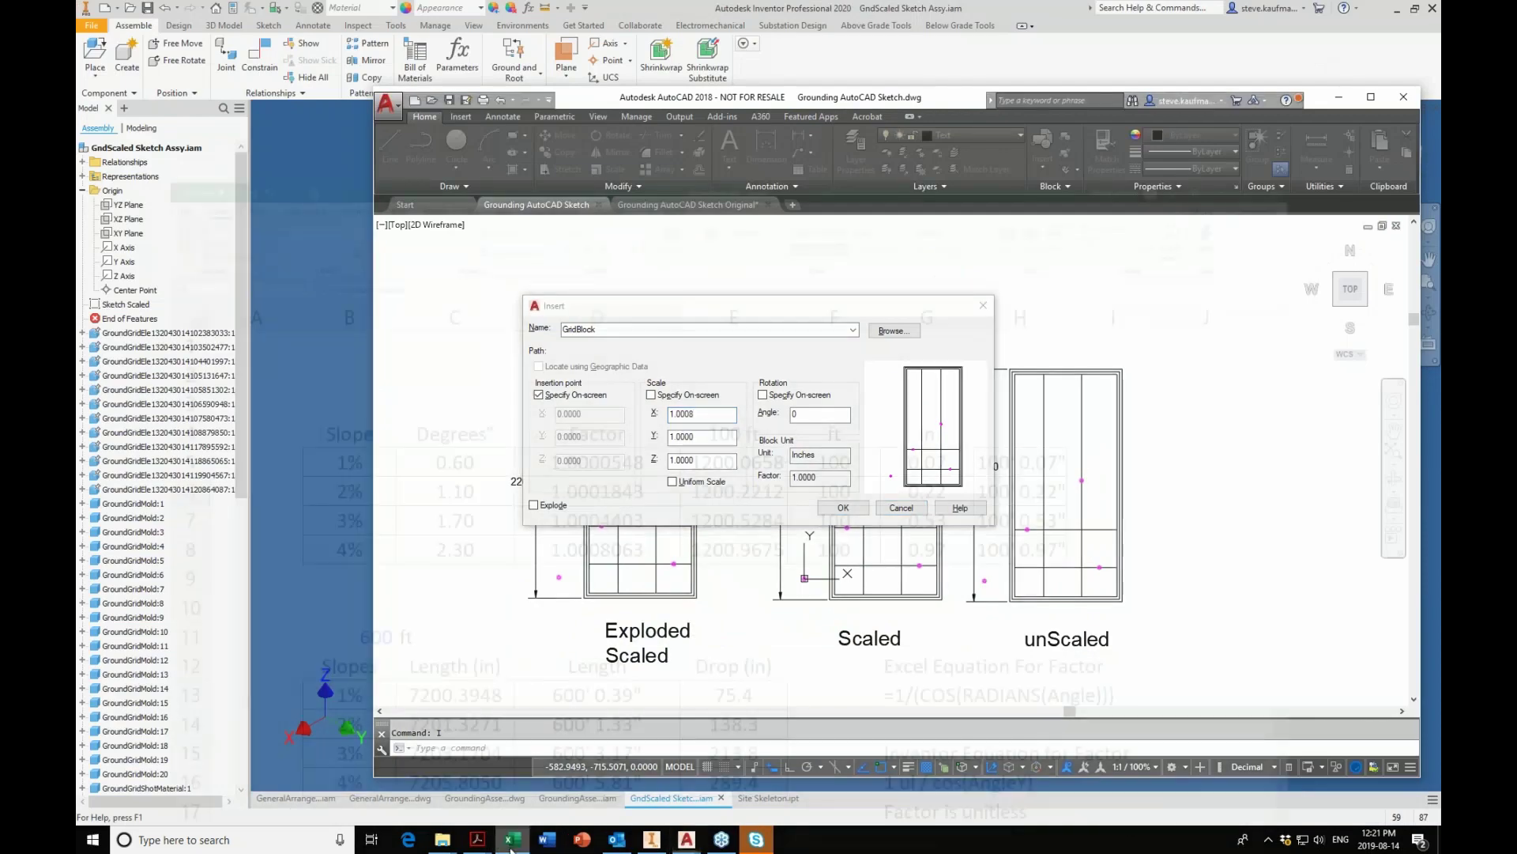
left_click(597, 345)
double_click(678, 342)
key("Return")
left_click(667, 555)
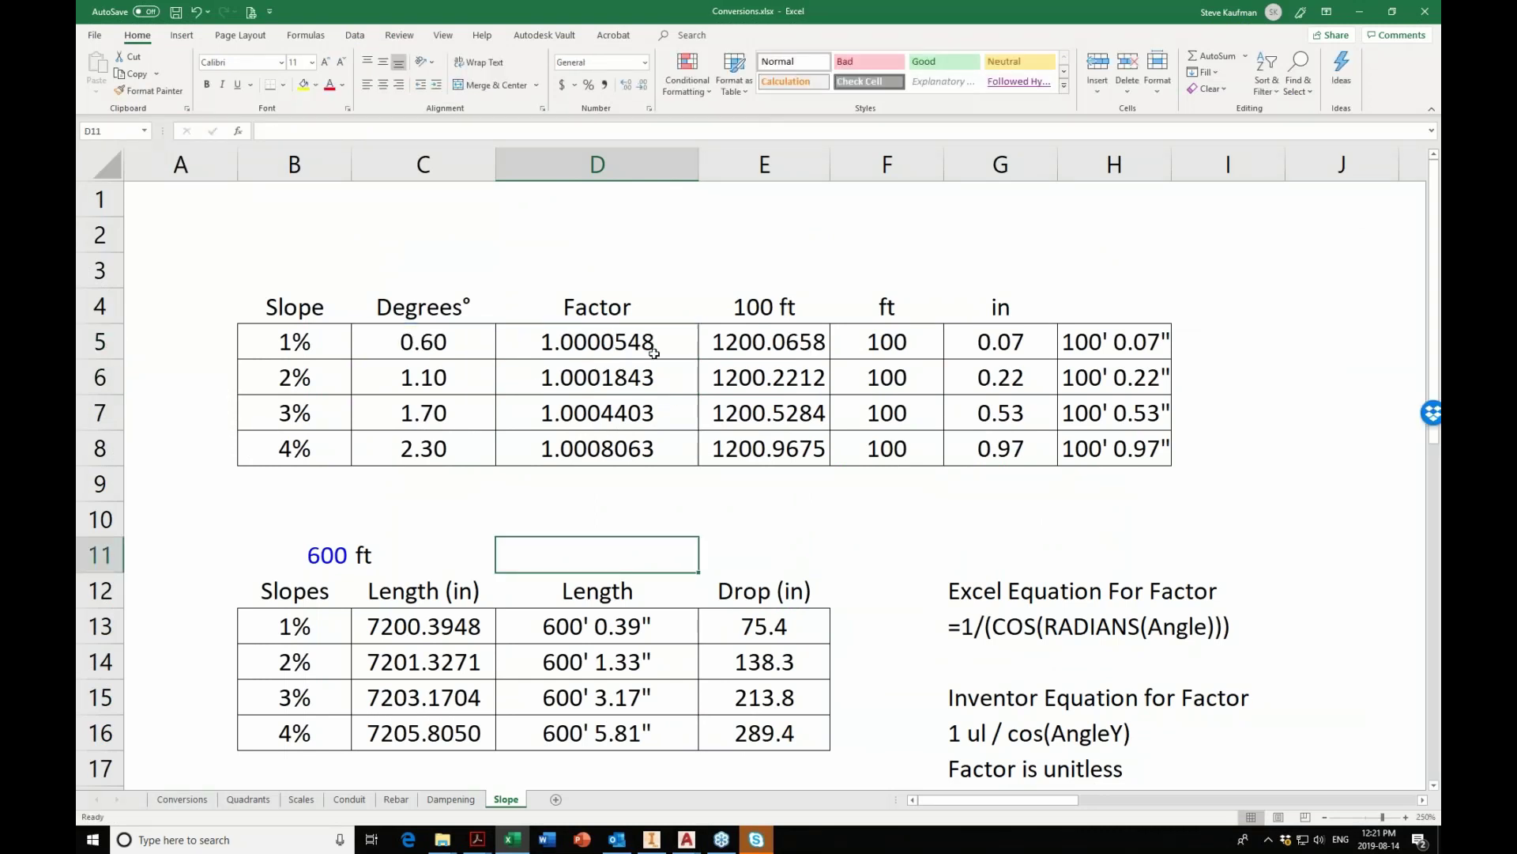
left_click(672, 342)
key("ctrl+c")
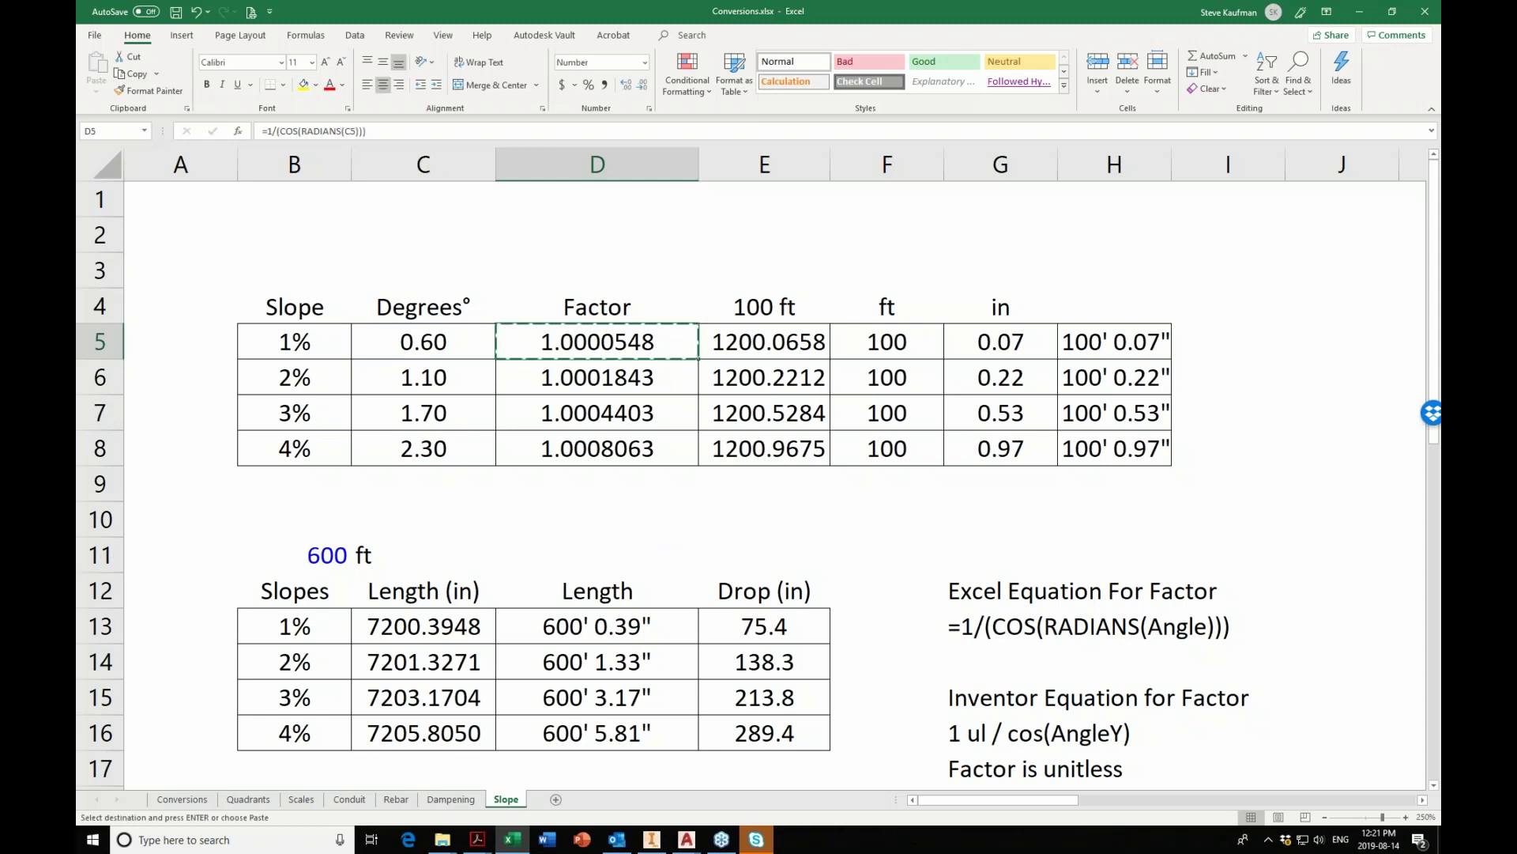
Return to Grounding AutoCAD Sketch.dwg, try to use the copied factor as the block's scale, and cancel the insertion.
mouse_move(696, 844)
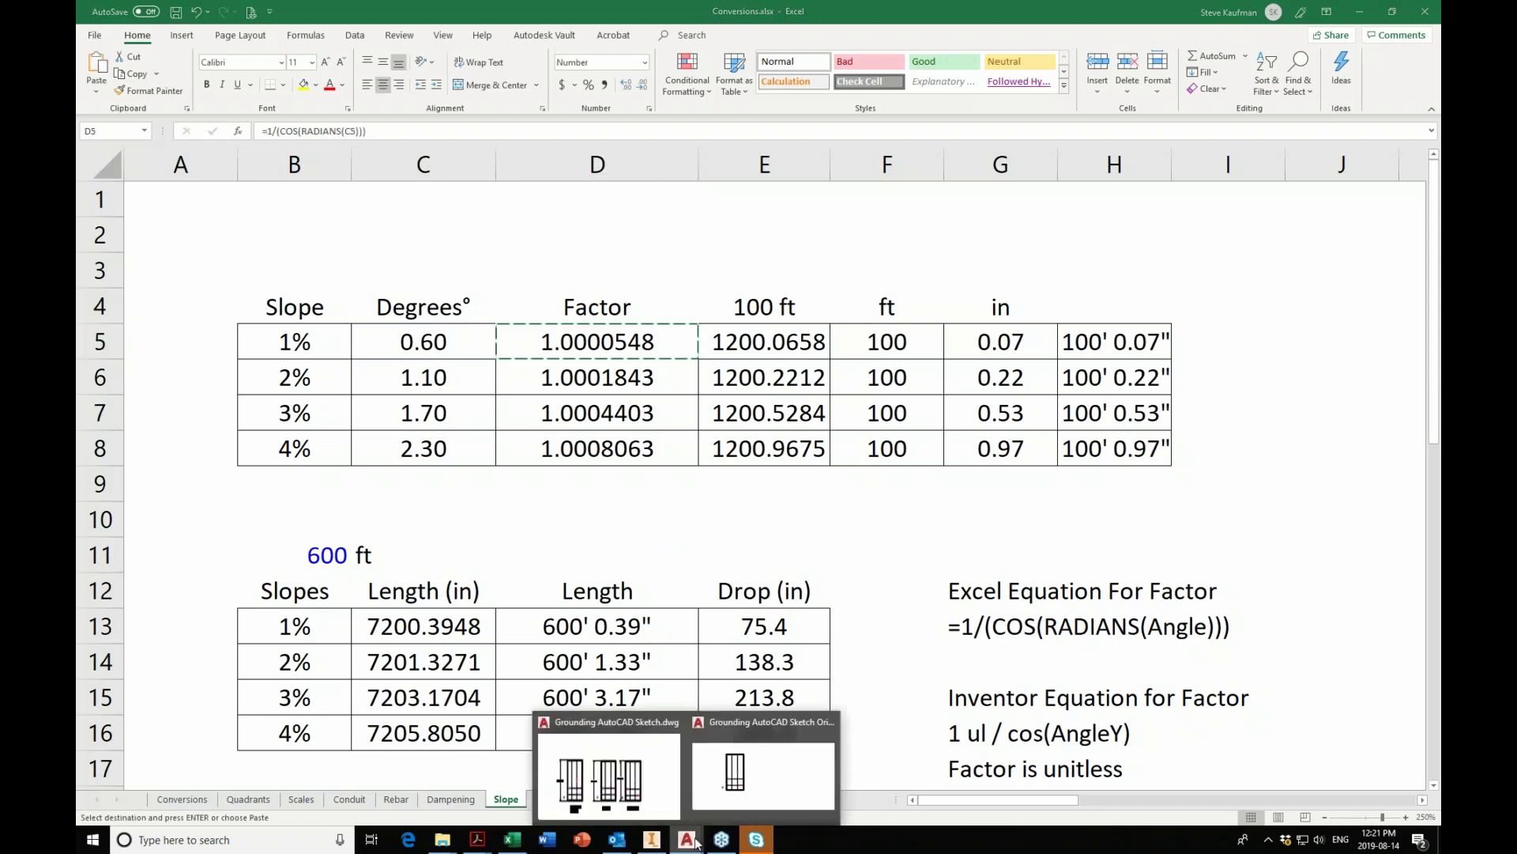
left_click(642, 782)
key("Tab")
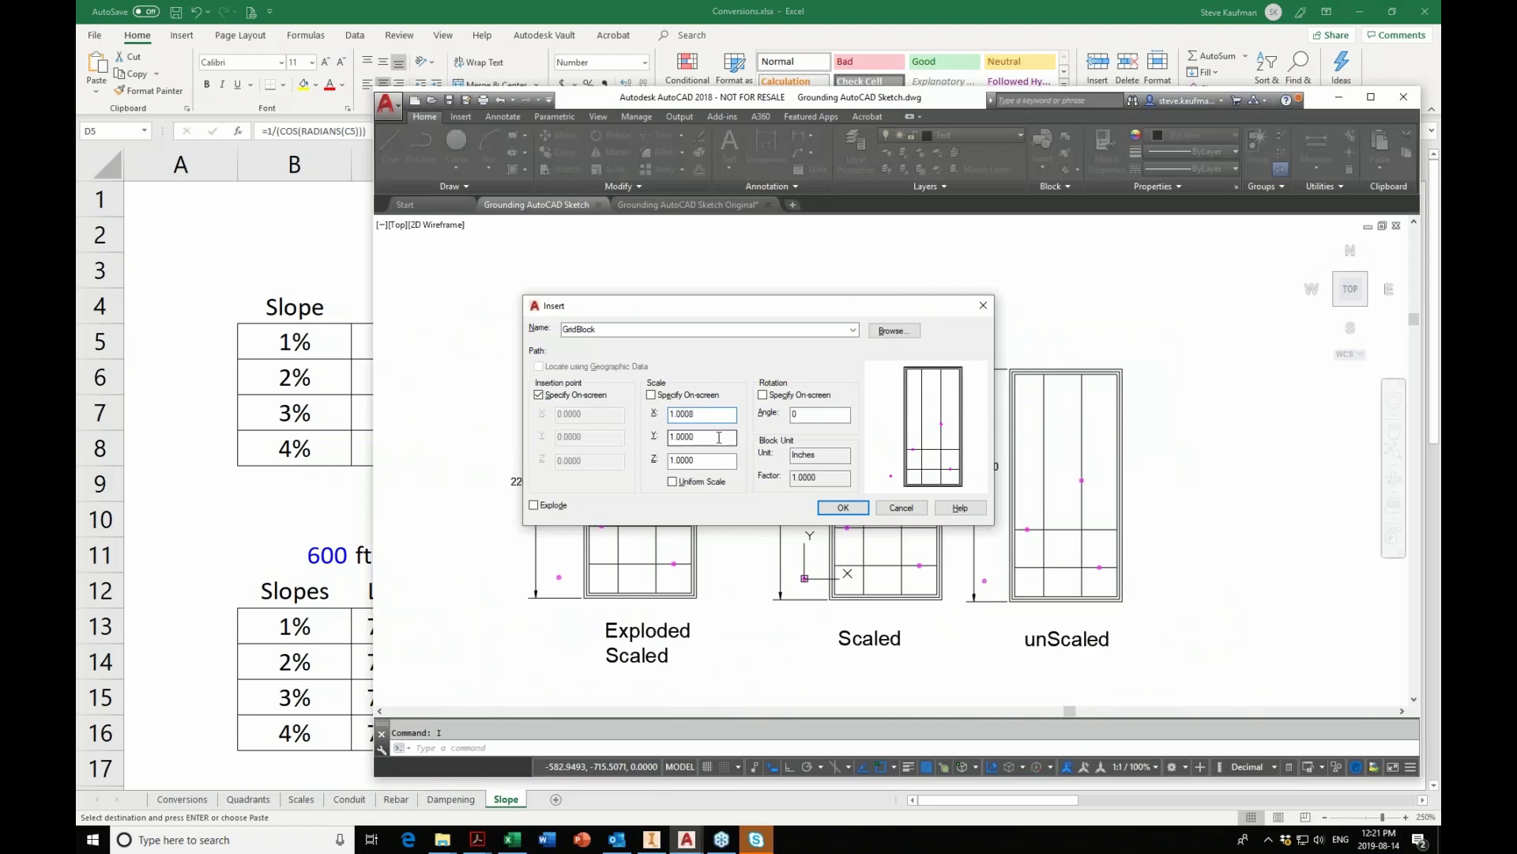
key("ctrl+v")
left_click(705, 419)
type("0")
left_click(899, 515)
left_click(964, 668)
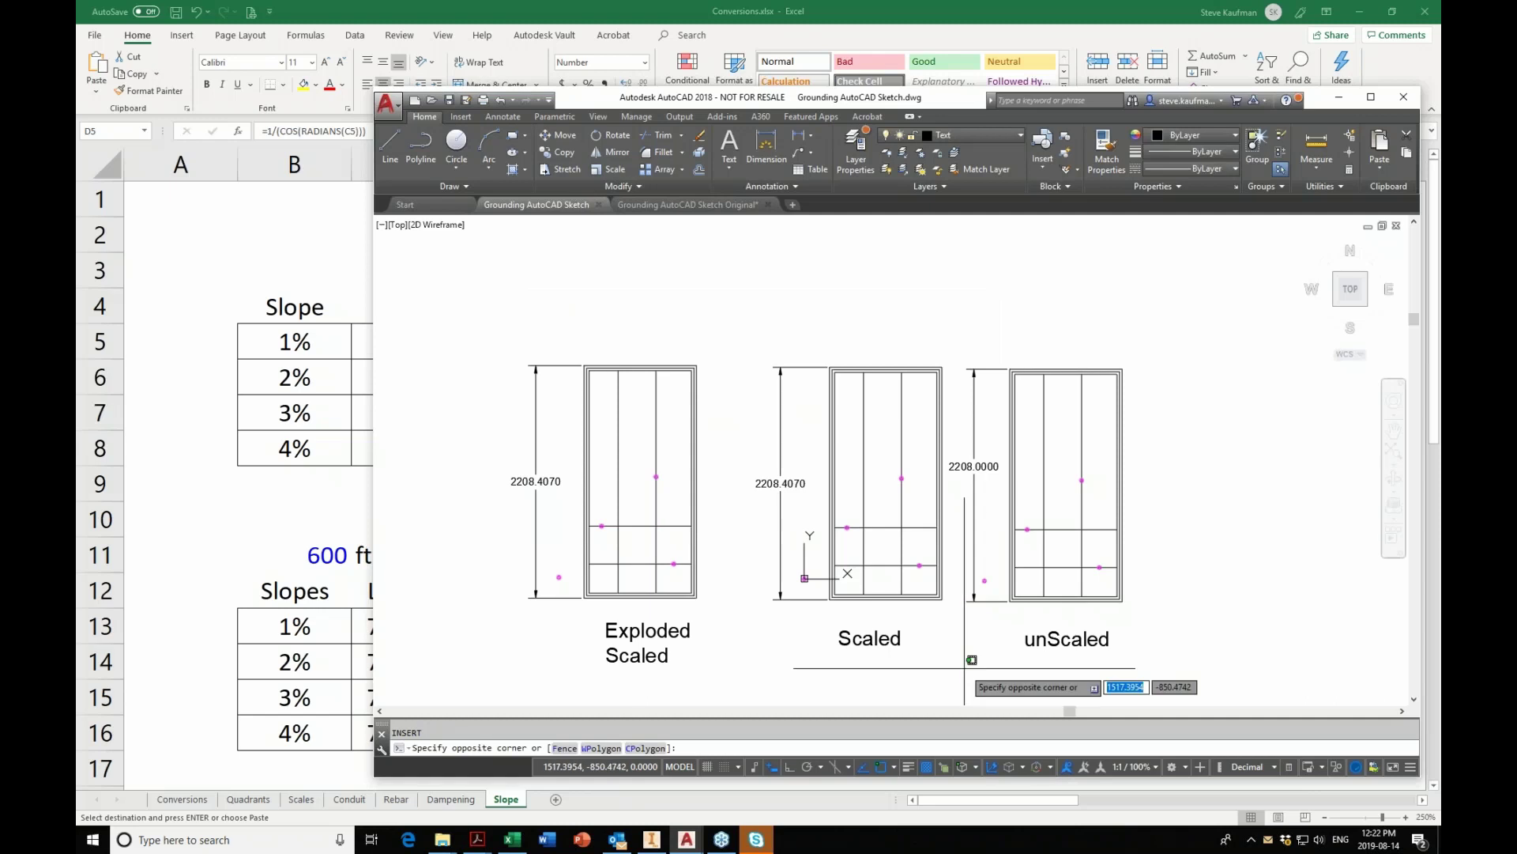
left_click(927, 659)
key("Escape")
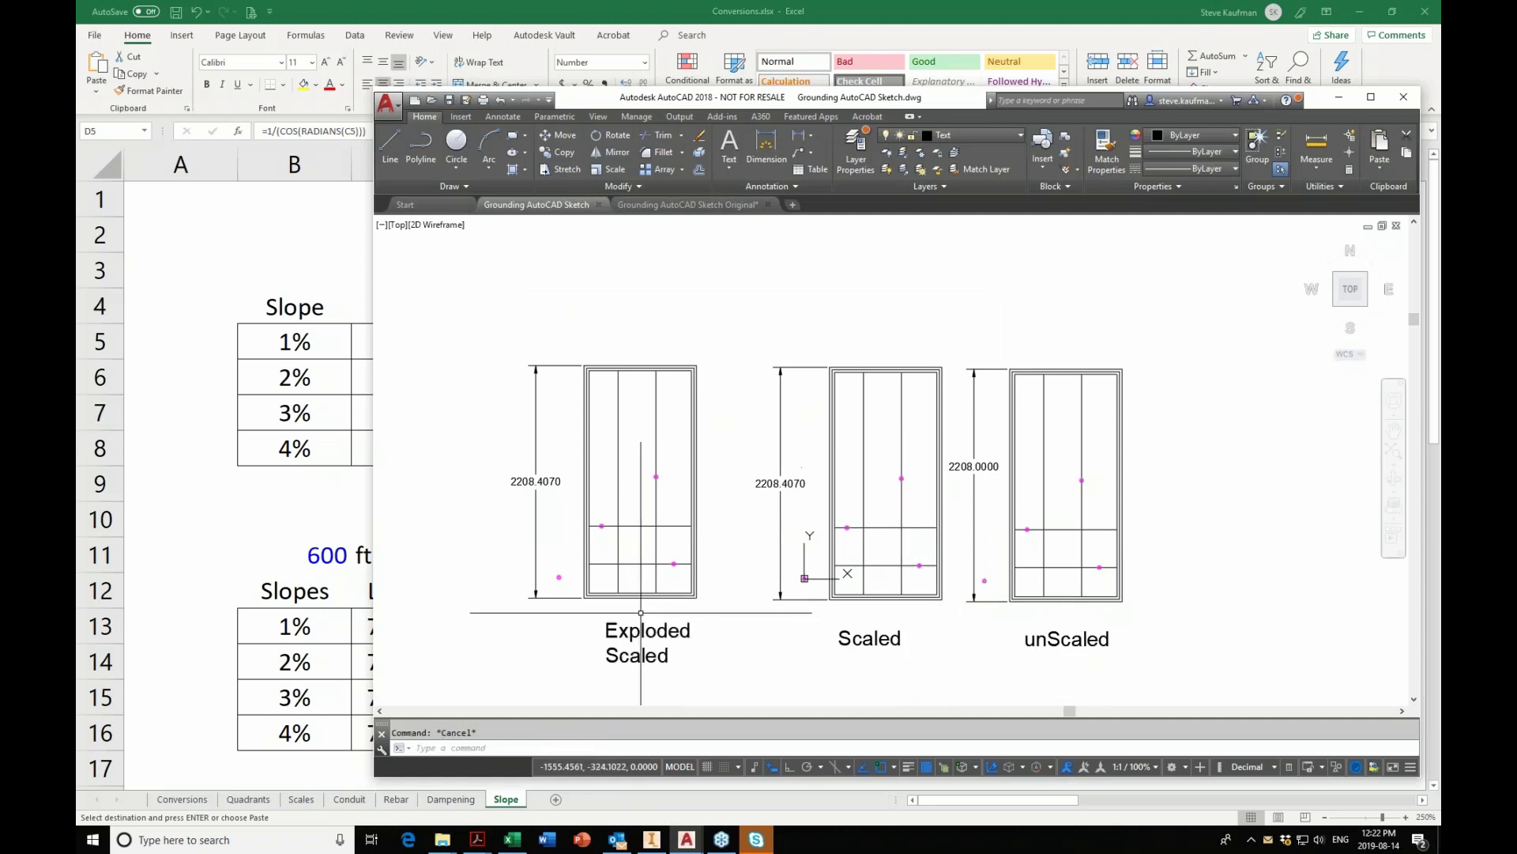
Select individual lines and the whole Exploded Scaled grid to inspect its separate entities, and clear the selection.
left_click(659, 594)
left_click(657, 577)
left_click(727, 621)
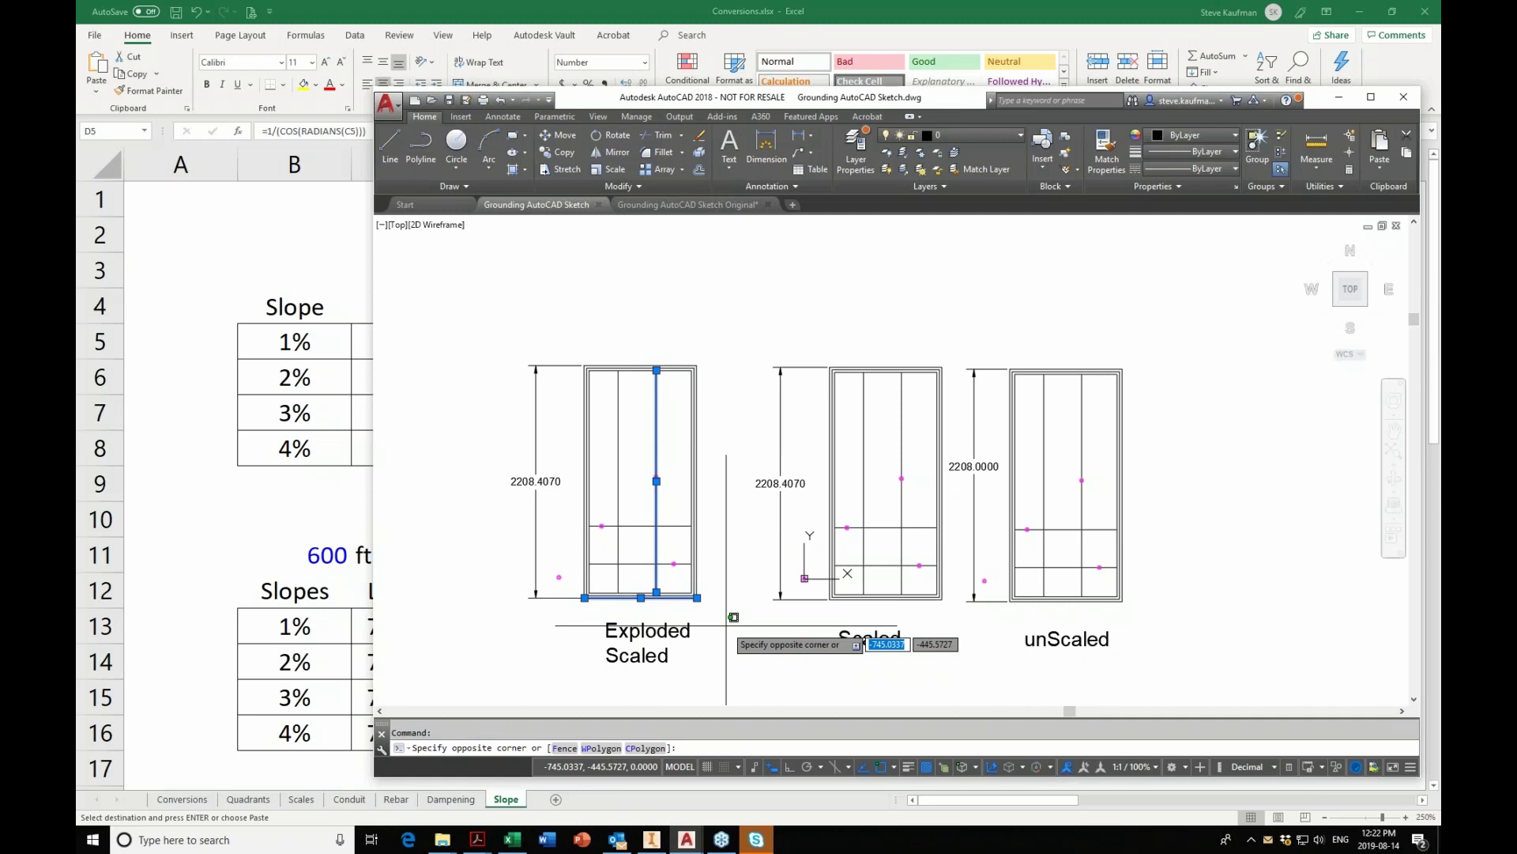
key("Escape")
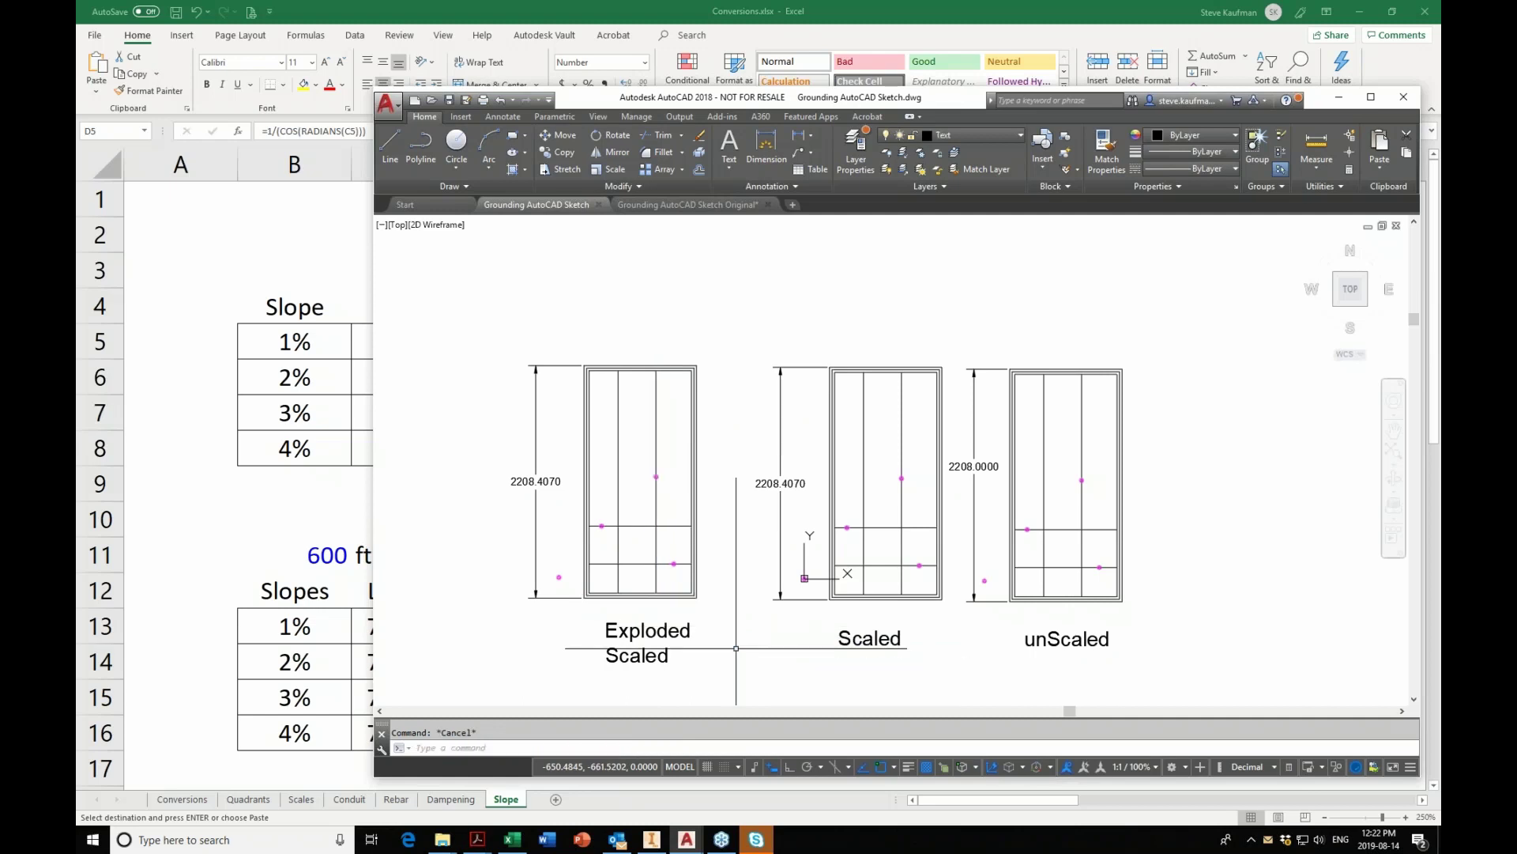
left_click(579, 327)
left_click(719, 628)
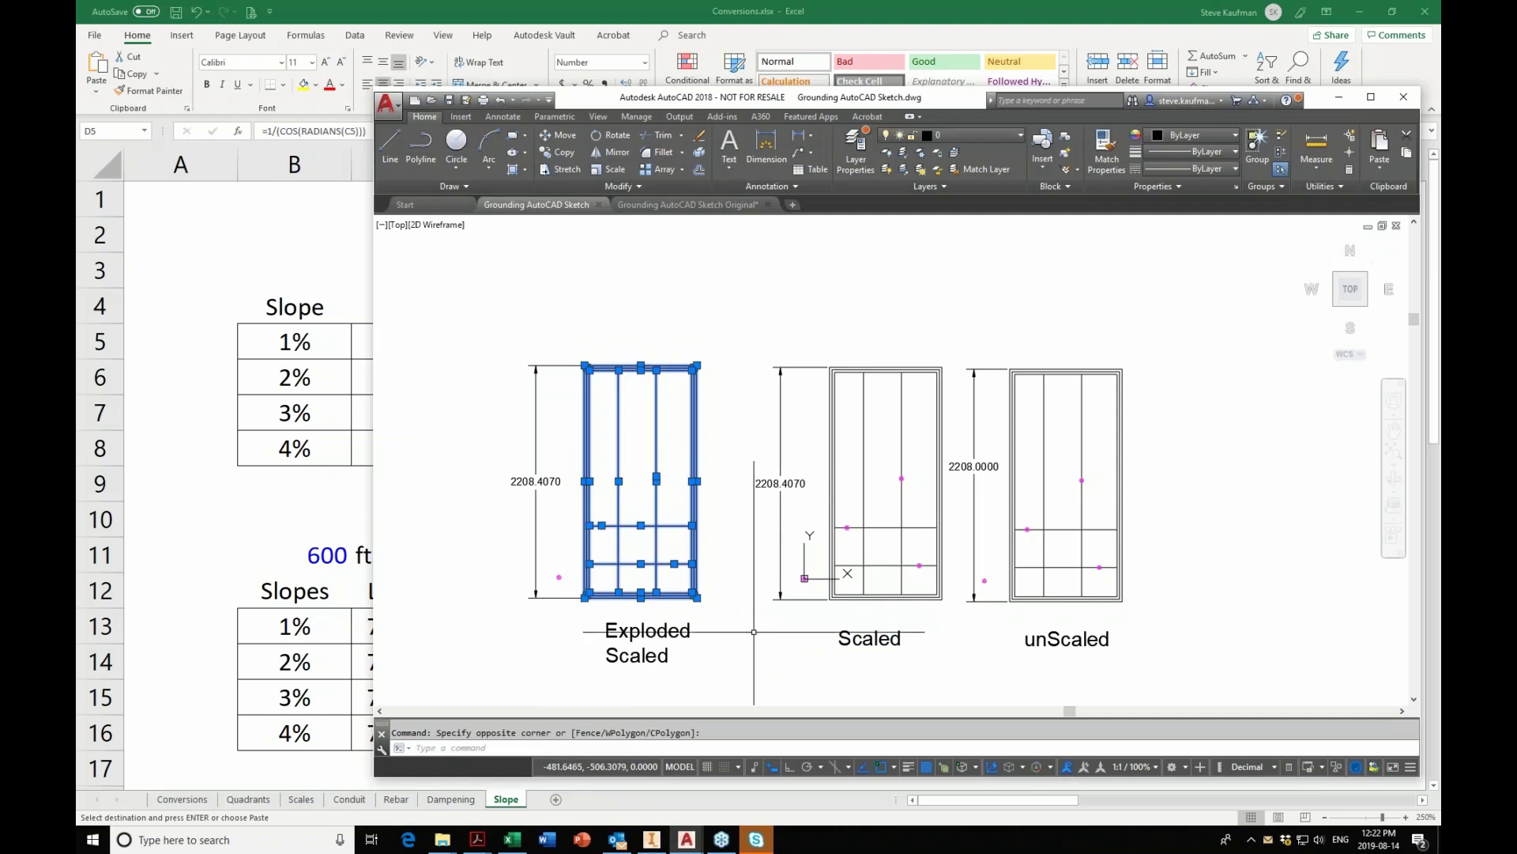
key("Escape")
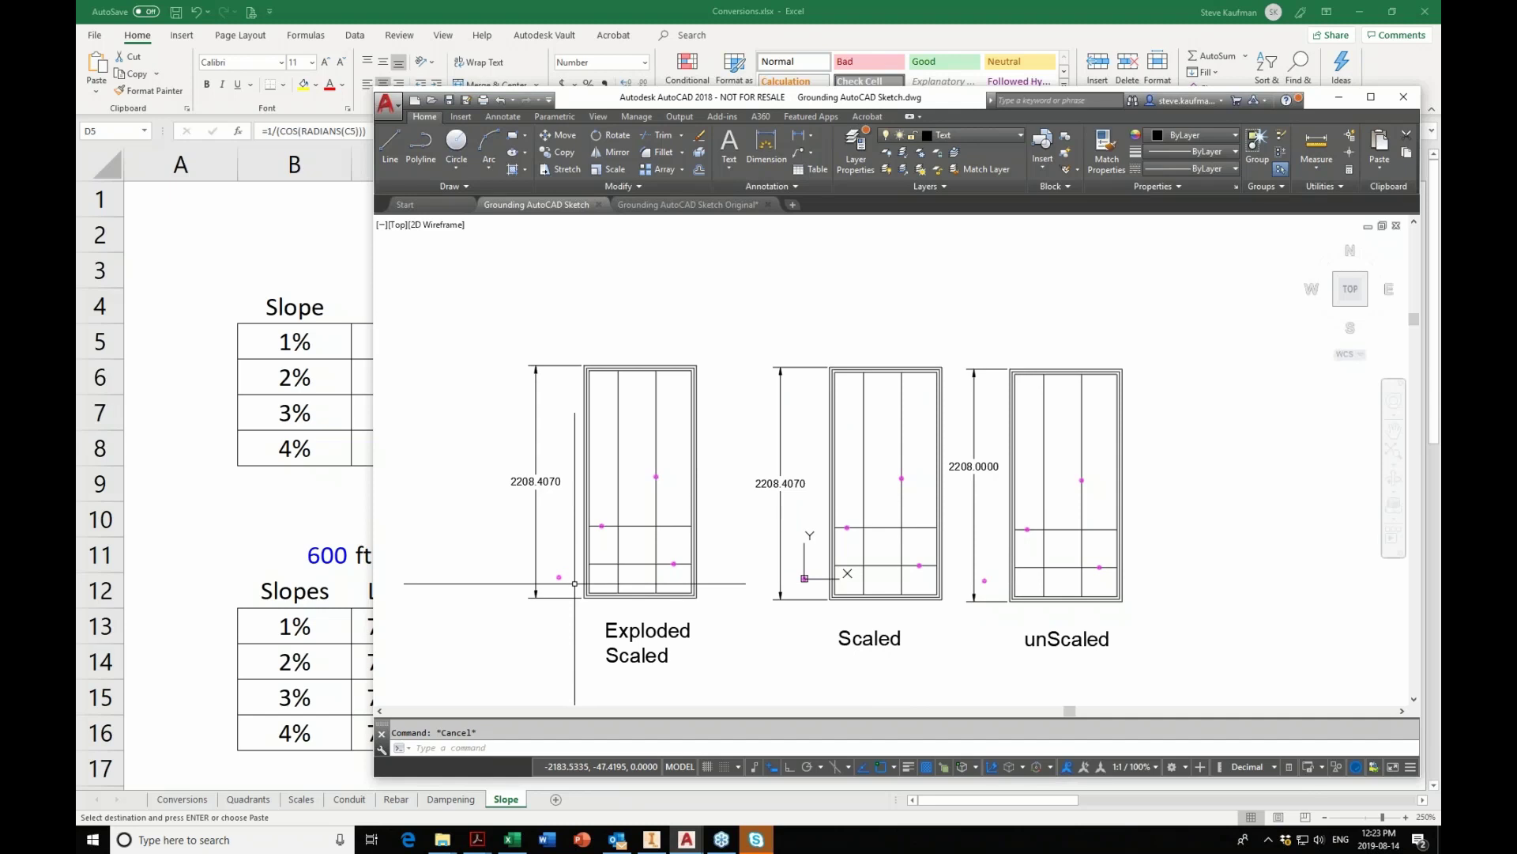
Switch to Inventor and inspect the Sketch Scaled sketch of GndScaled Sketch Assy.iam in edit mode, then finish the sketch.
left_click(646, 841)
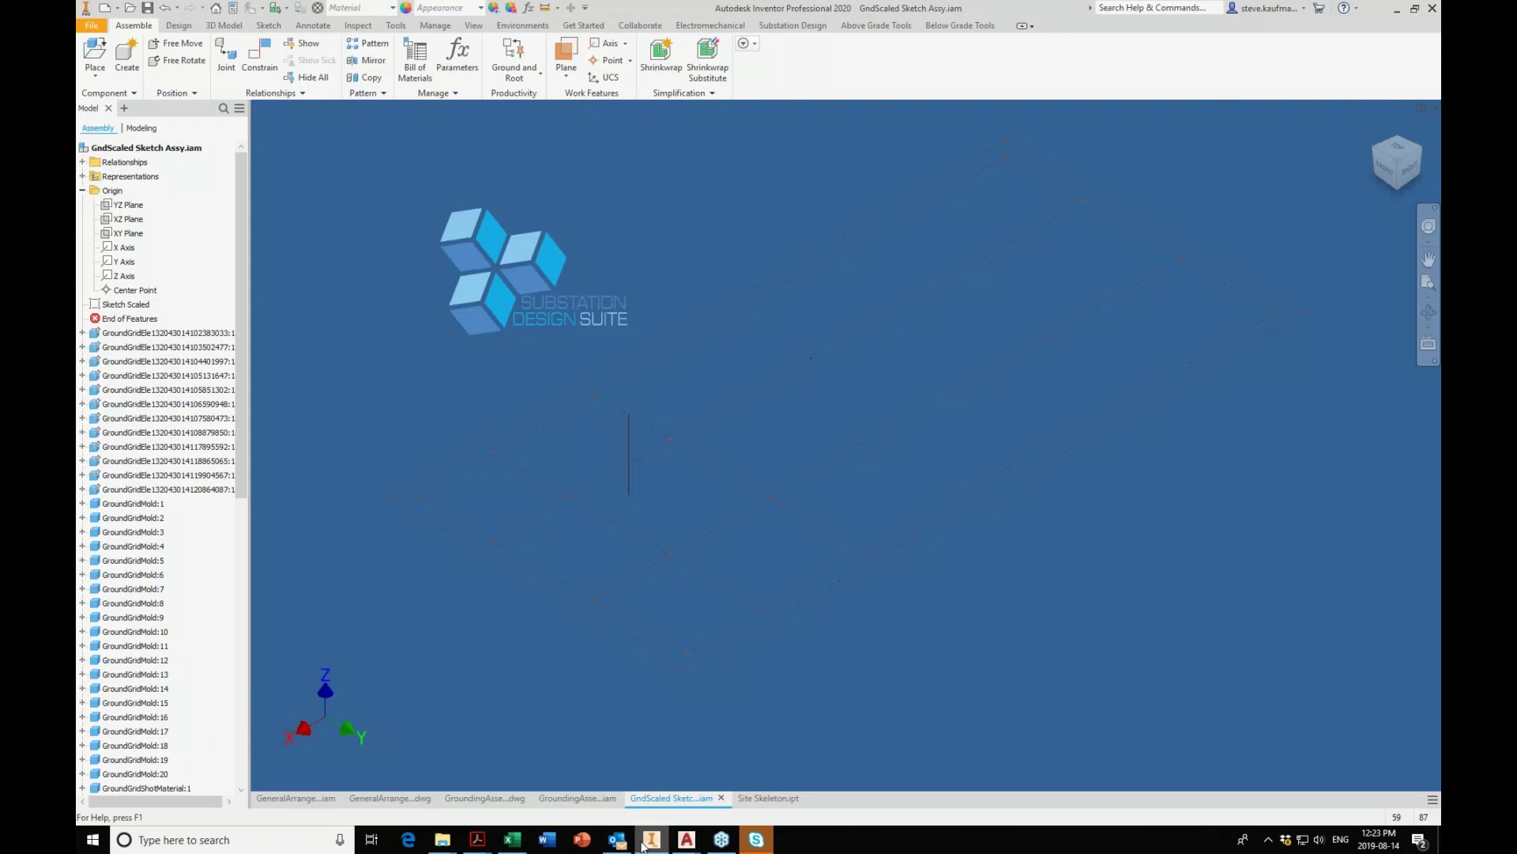
left_click(105, 310)
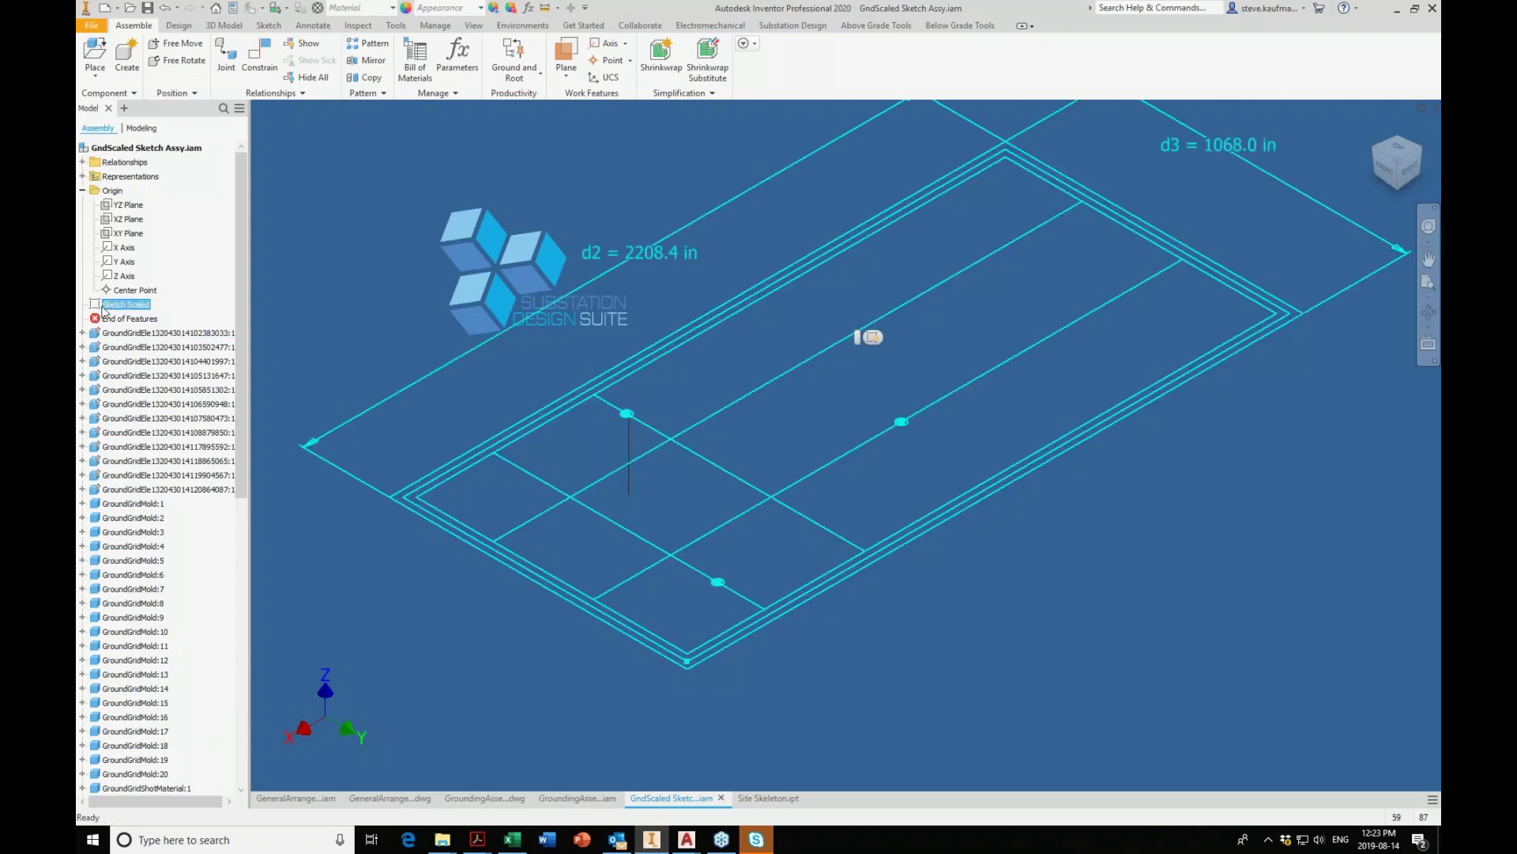
right_click(106, 312)
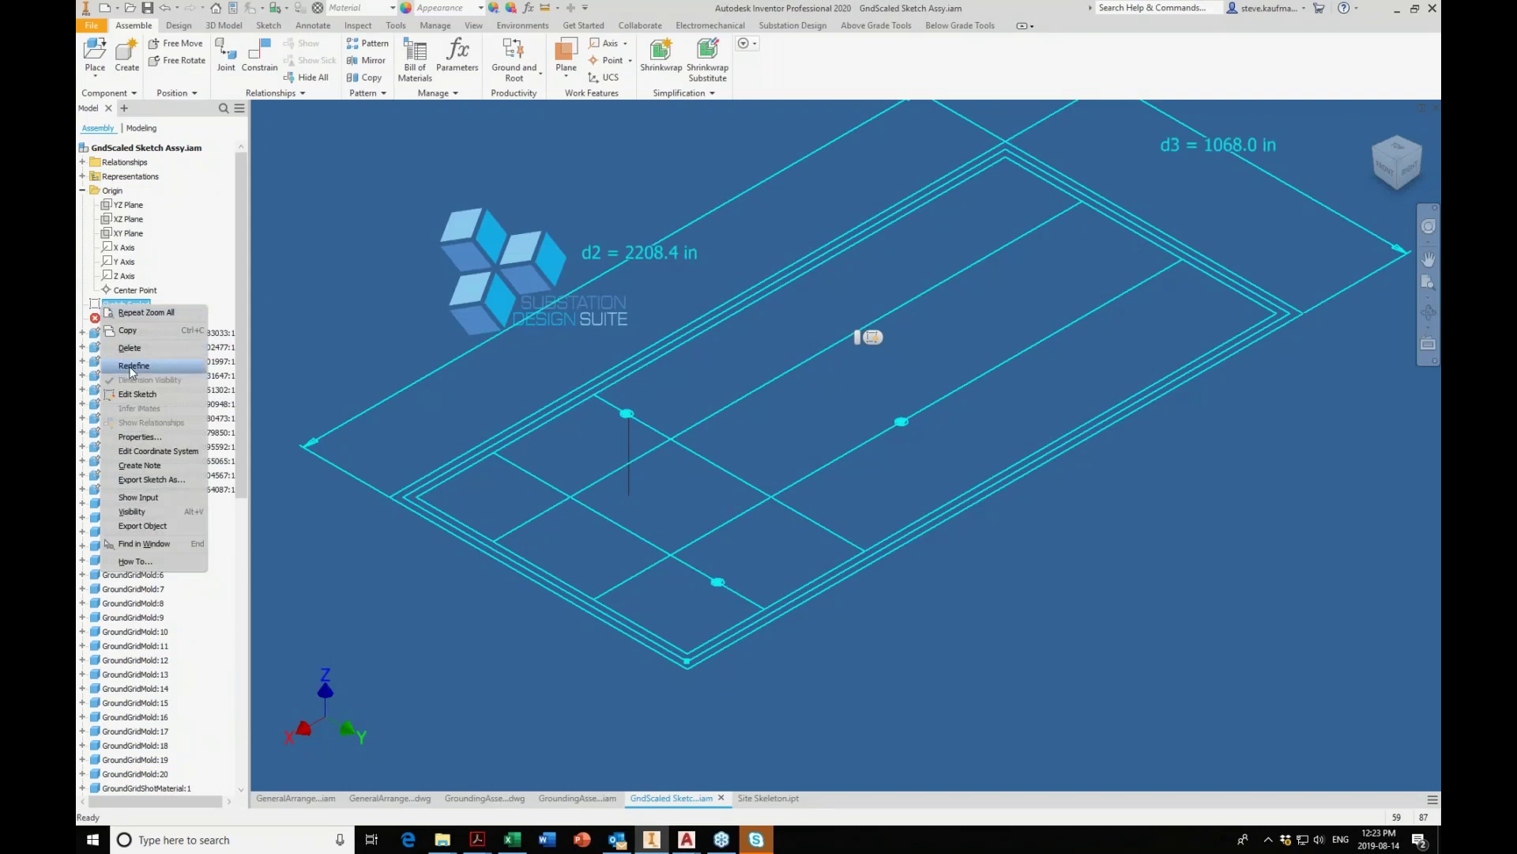
left_click(137, 393)
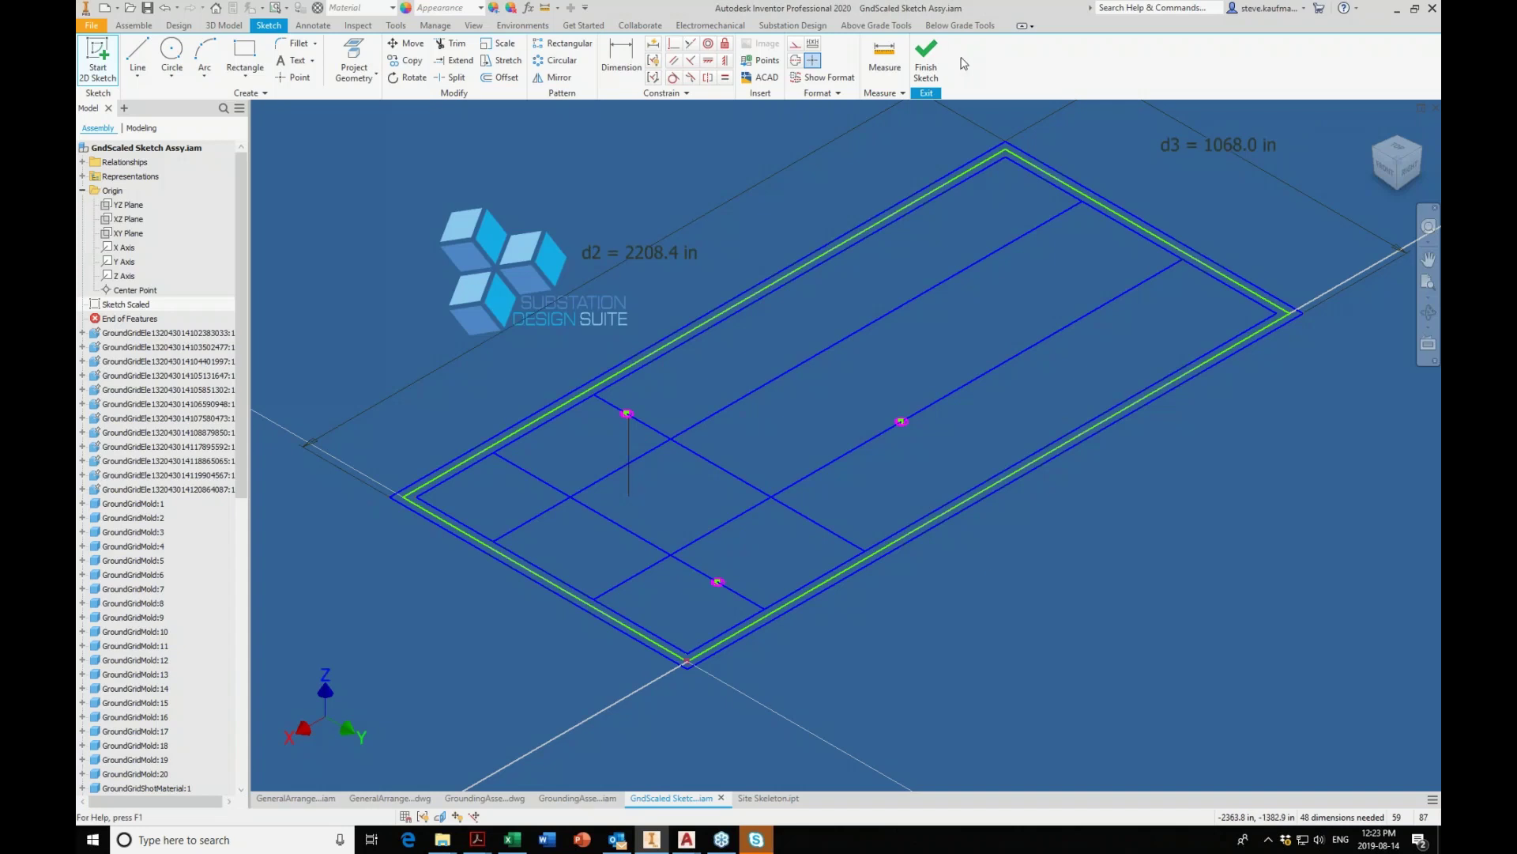
left_click(926, 63)
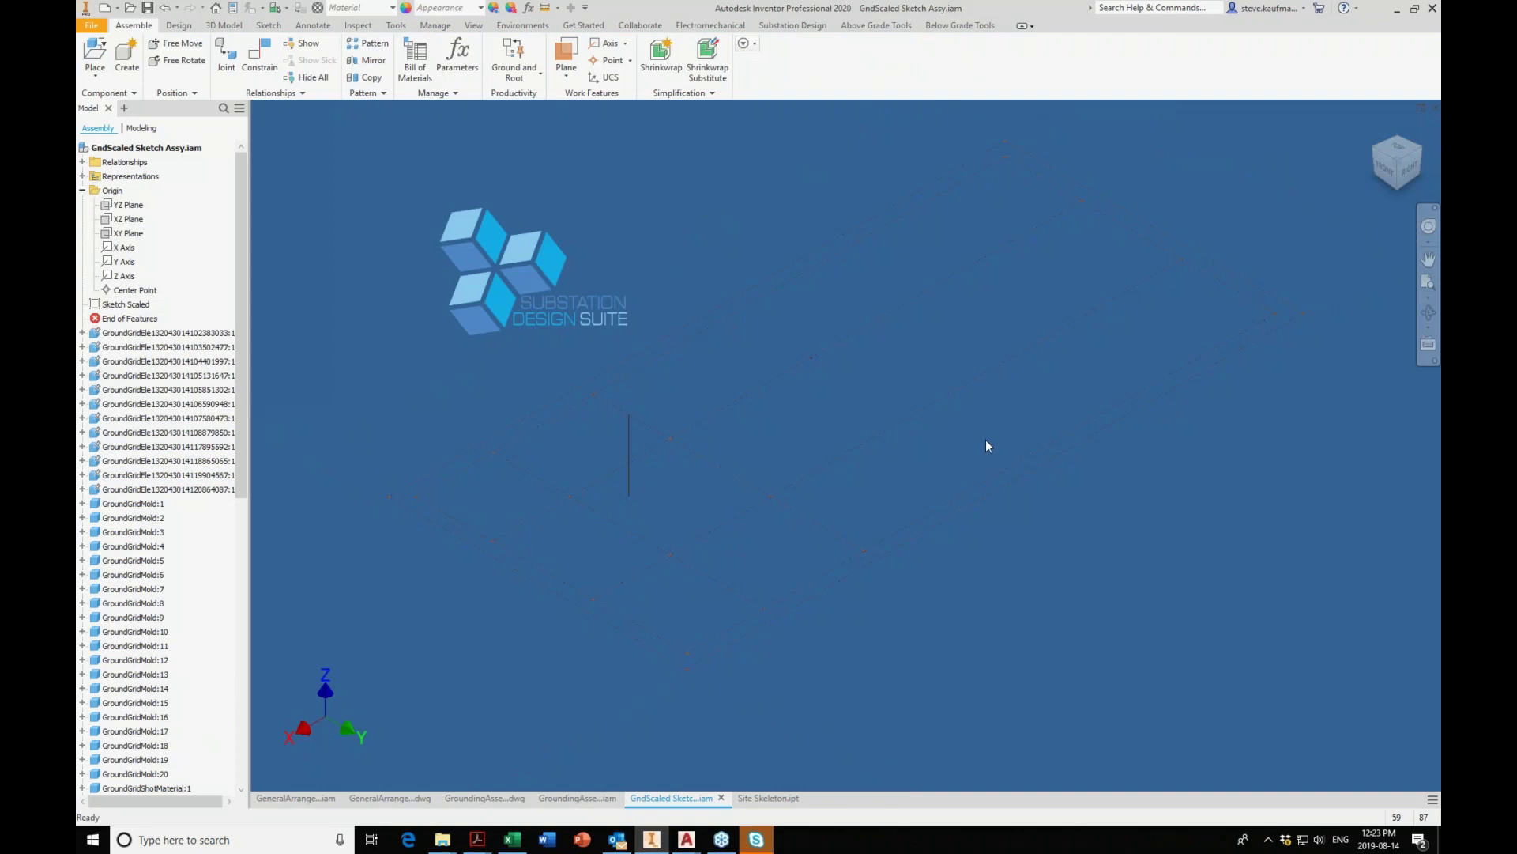
View the scaled ground grid from the right side and compare it with GroundingAssemblySloped.iam.
scroll(950, 538, "up", 3)
left_click(1410, 168)
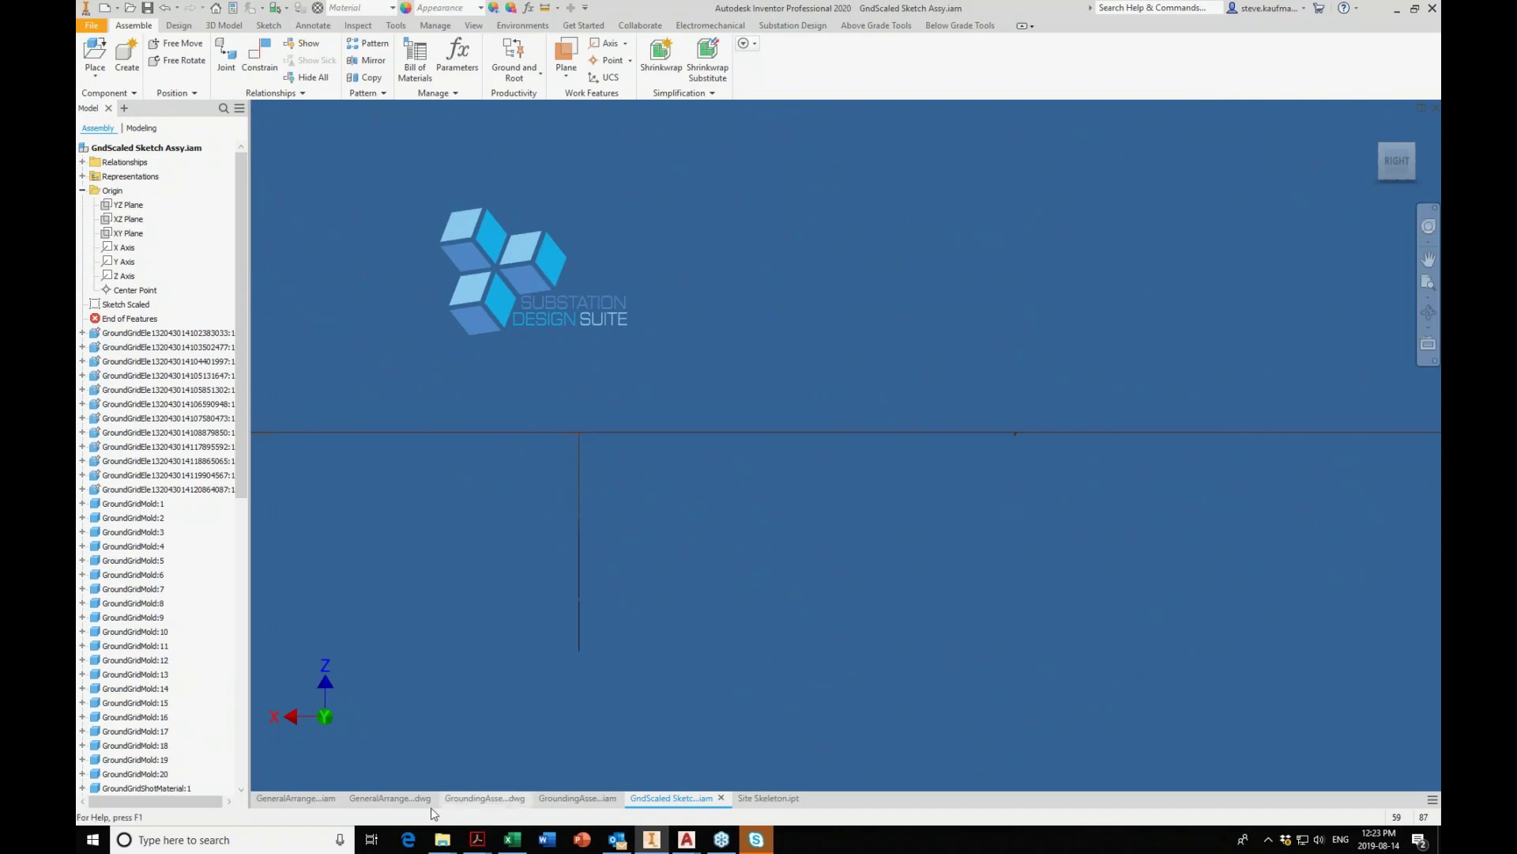
left_click(561, 797)
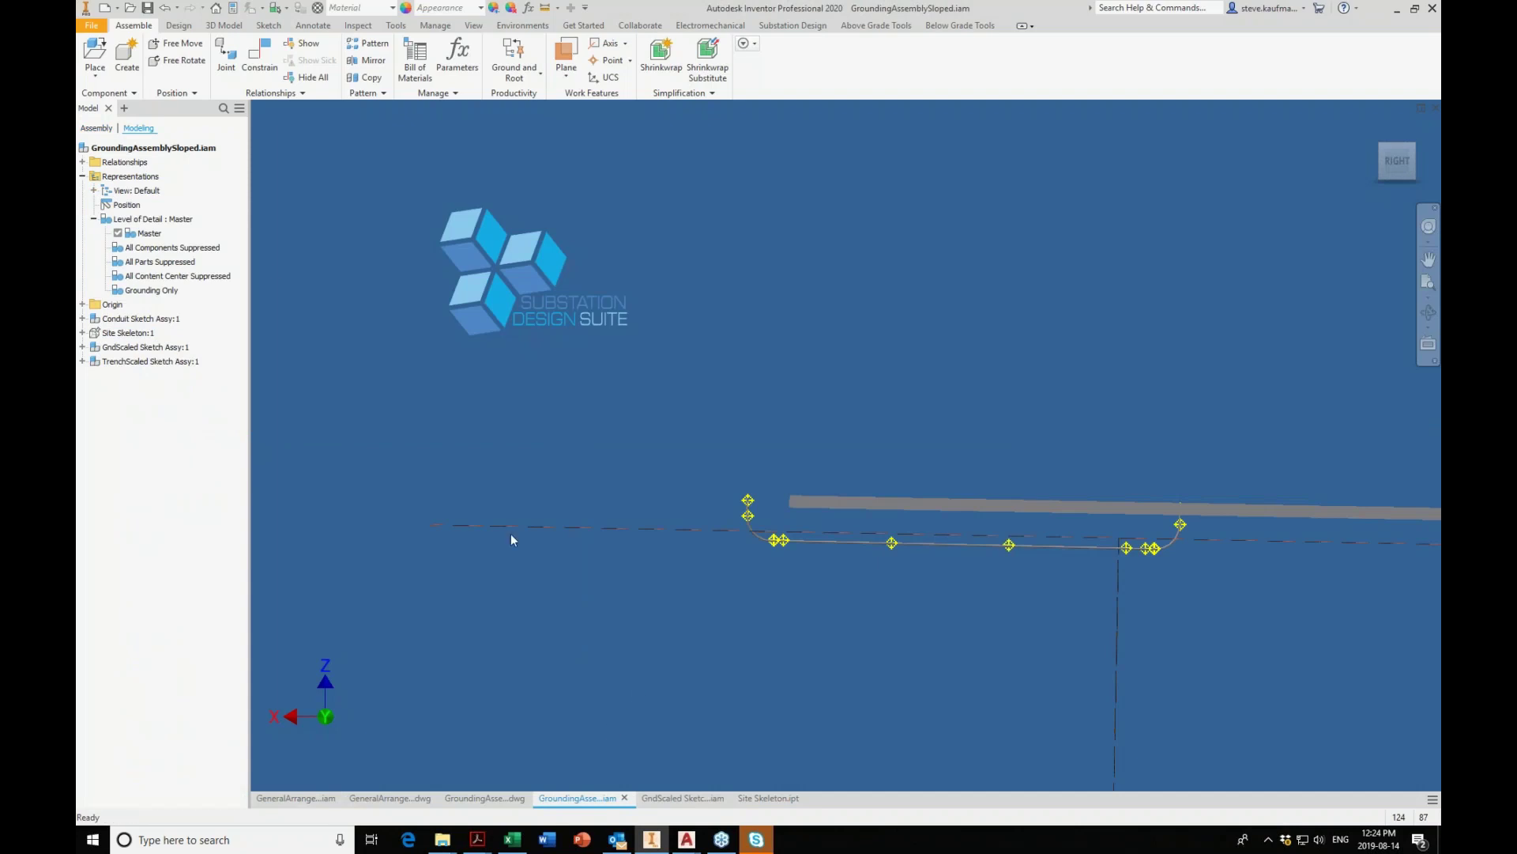
Open GndScaled Sketch Assy from the sloped grounding assembly and examine the ground grid from the right side.
left_click(138, 348)
right_click(139, 349)
left_click(151, 351)
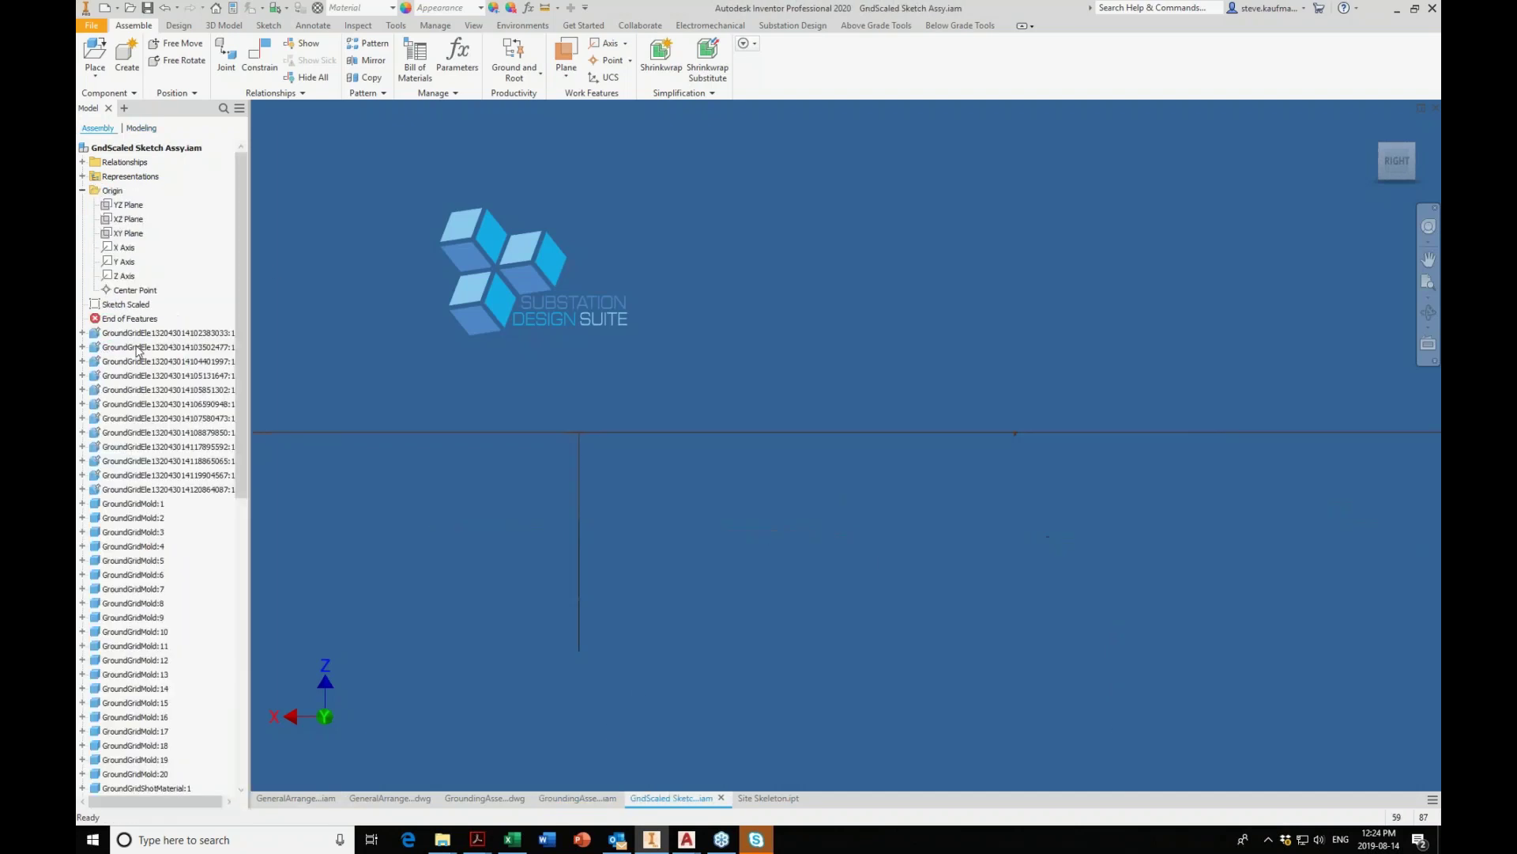
left_click(1396, 161)
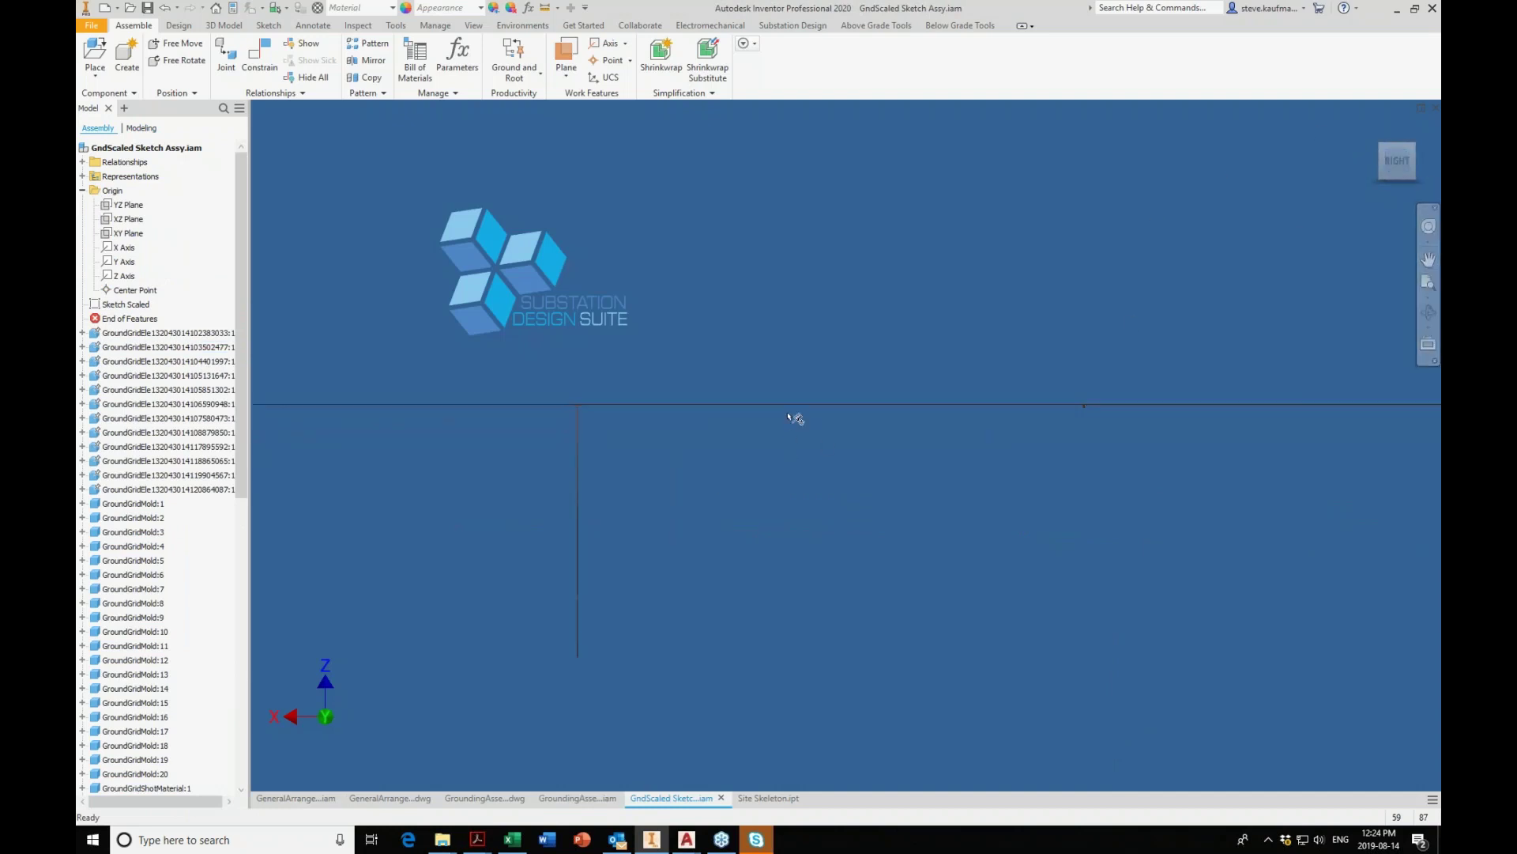
scroll(812, 419, "down", 2)
scroll(812, 414, "up", 2)
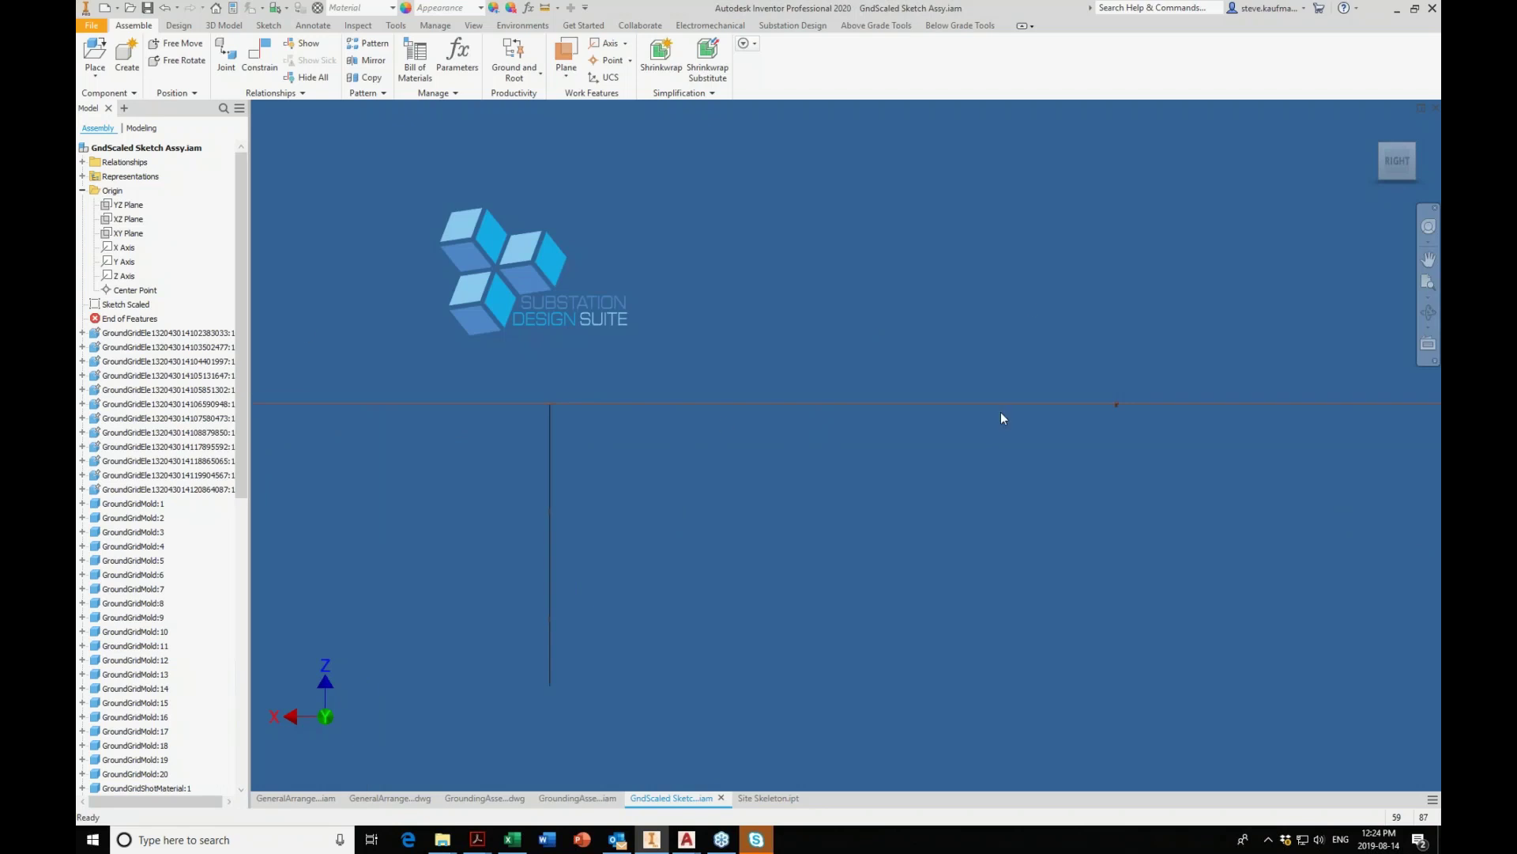
Close GndScaled Sketch Assy.iam and expand the Site Skeleton part in GroundingAssemblySloped.iam to list its work planes.
left_click(1434, 108)
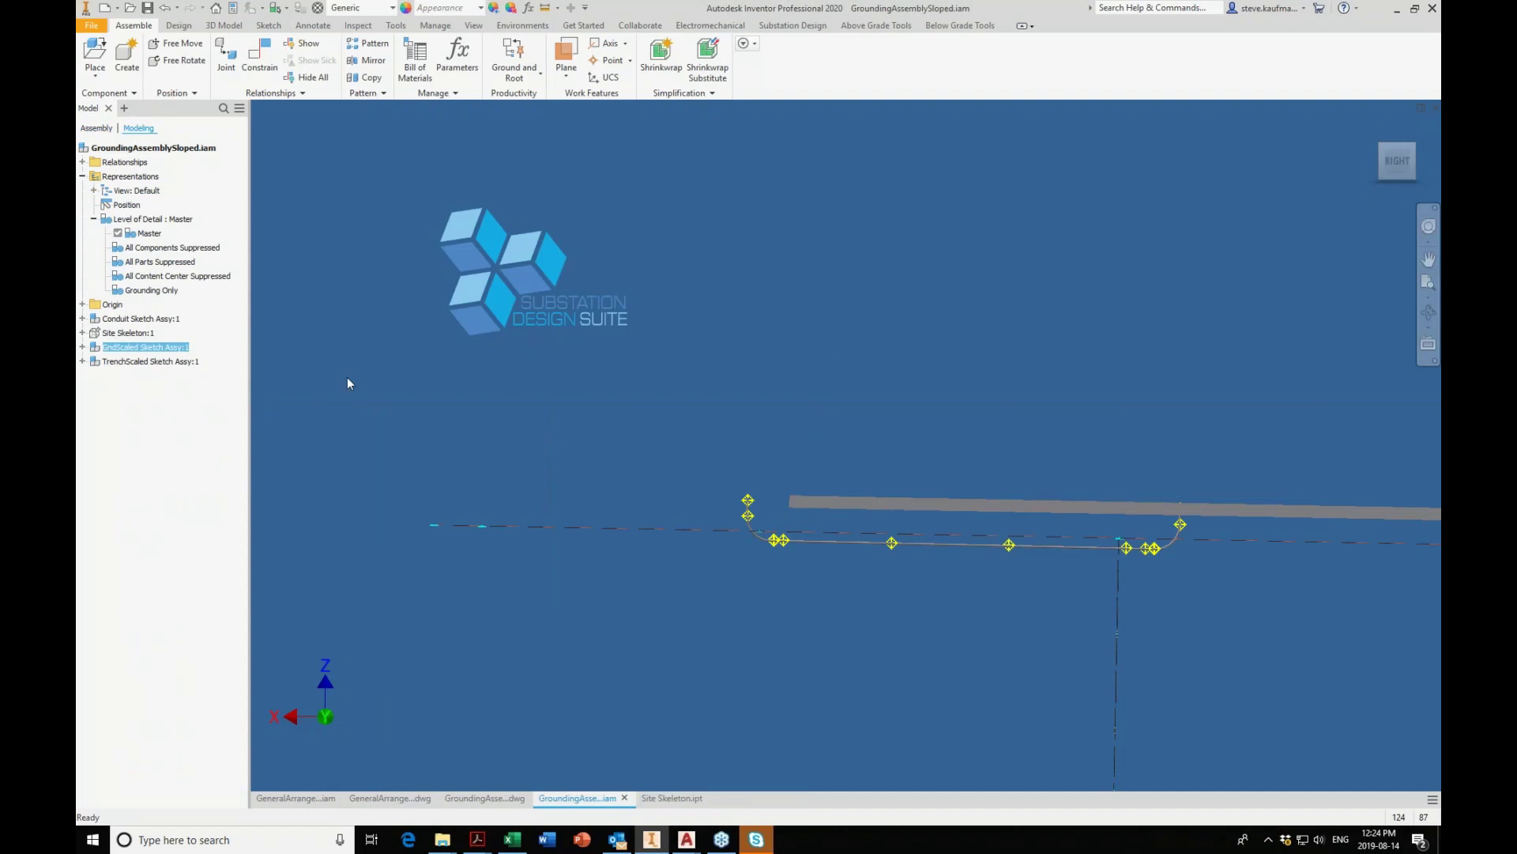
left_click(114, 338)
left_click(83, 333)
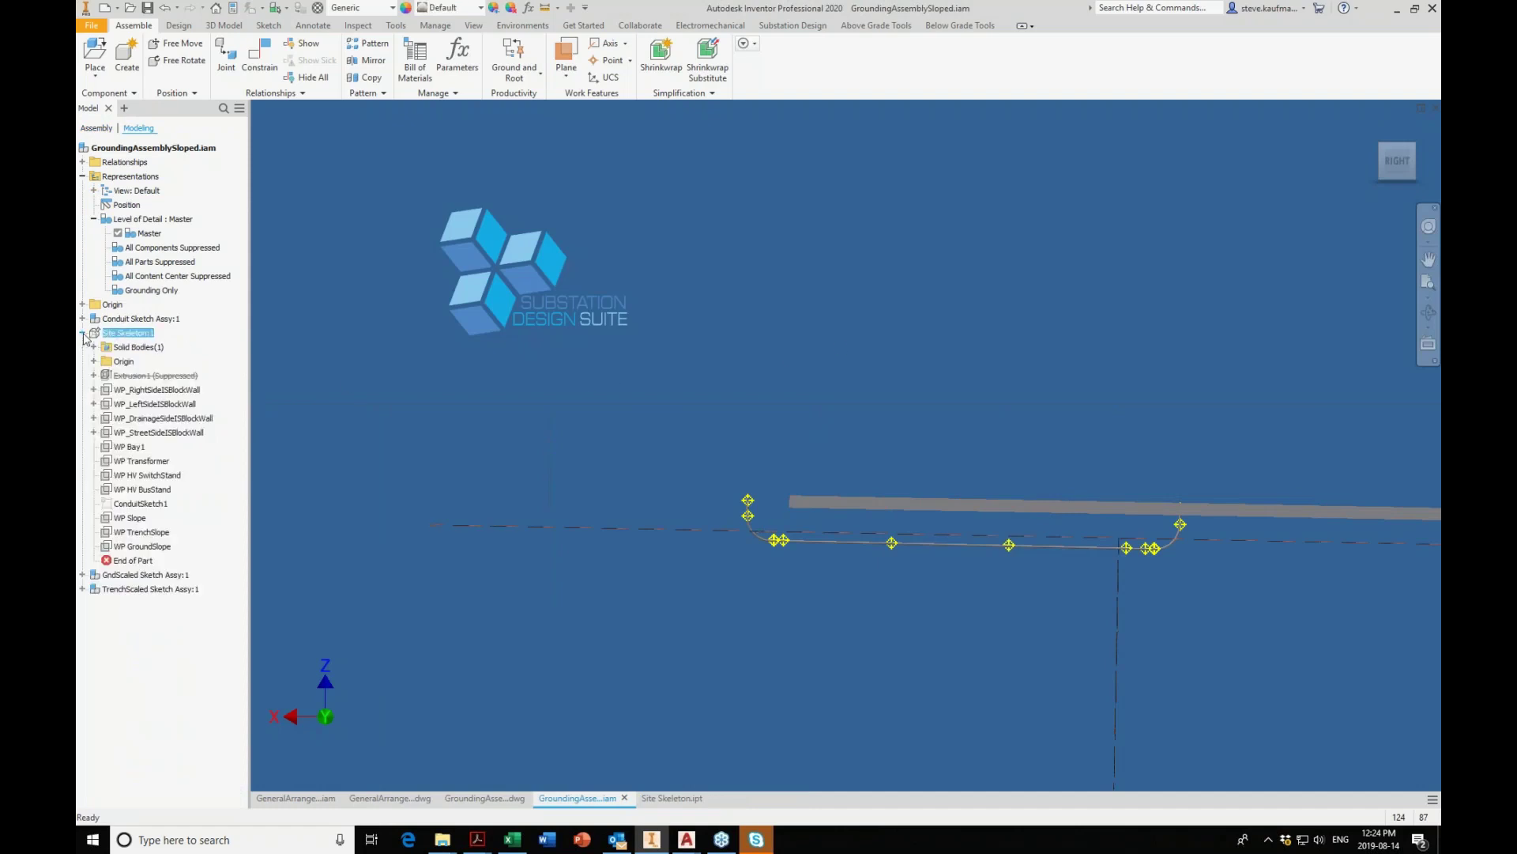
Highlight the WP GroundSlope work plane of the Site Skeleton and examine how the ground grid lies on it from several angles.
left_click(164, 545)
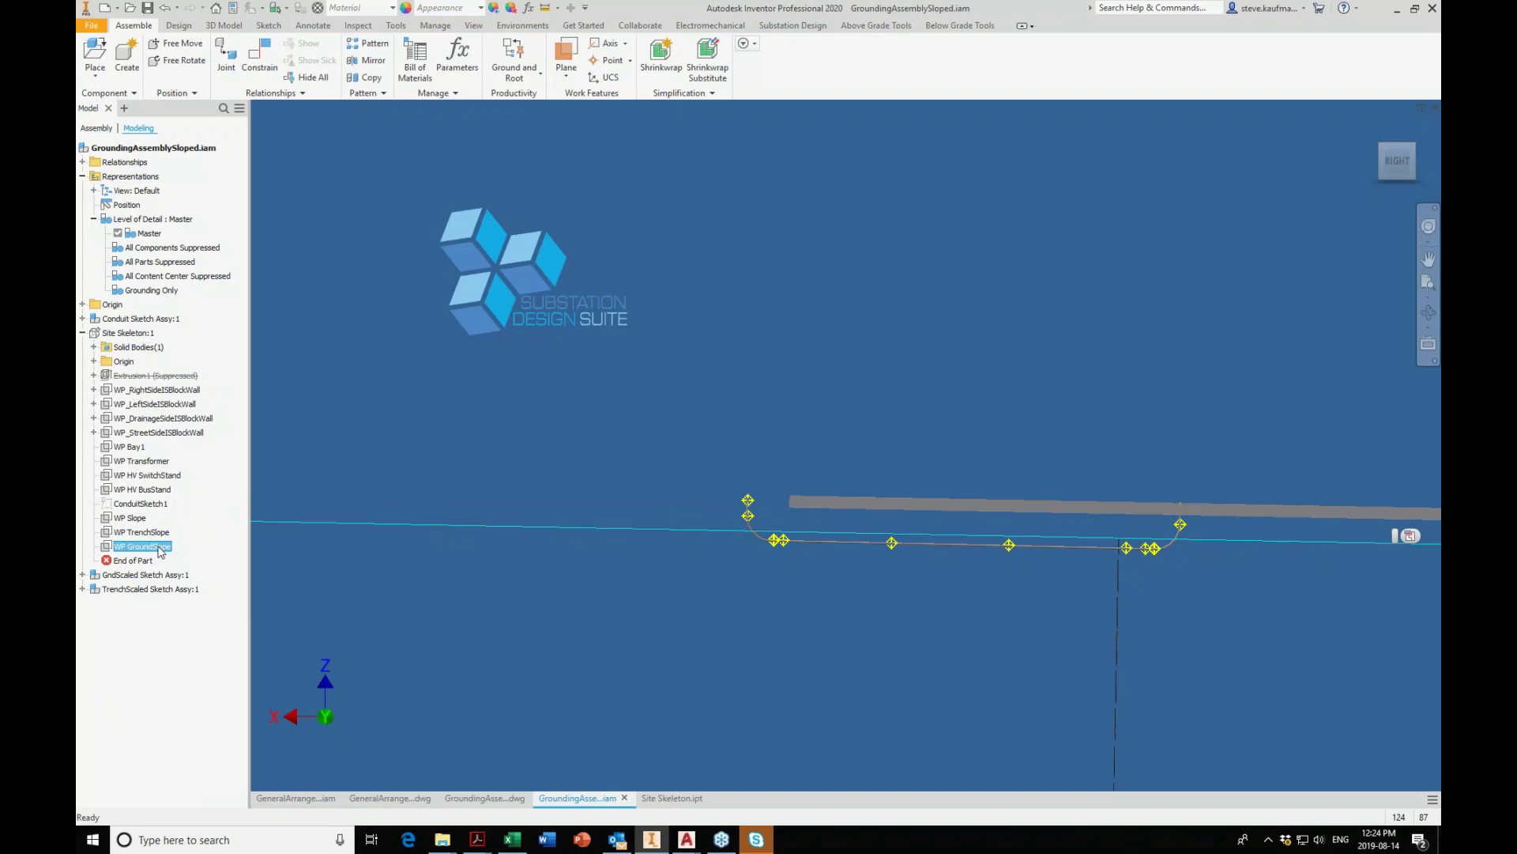
key("F5")
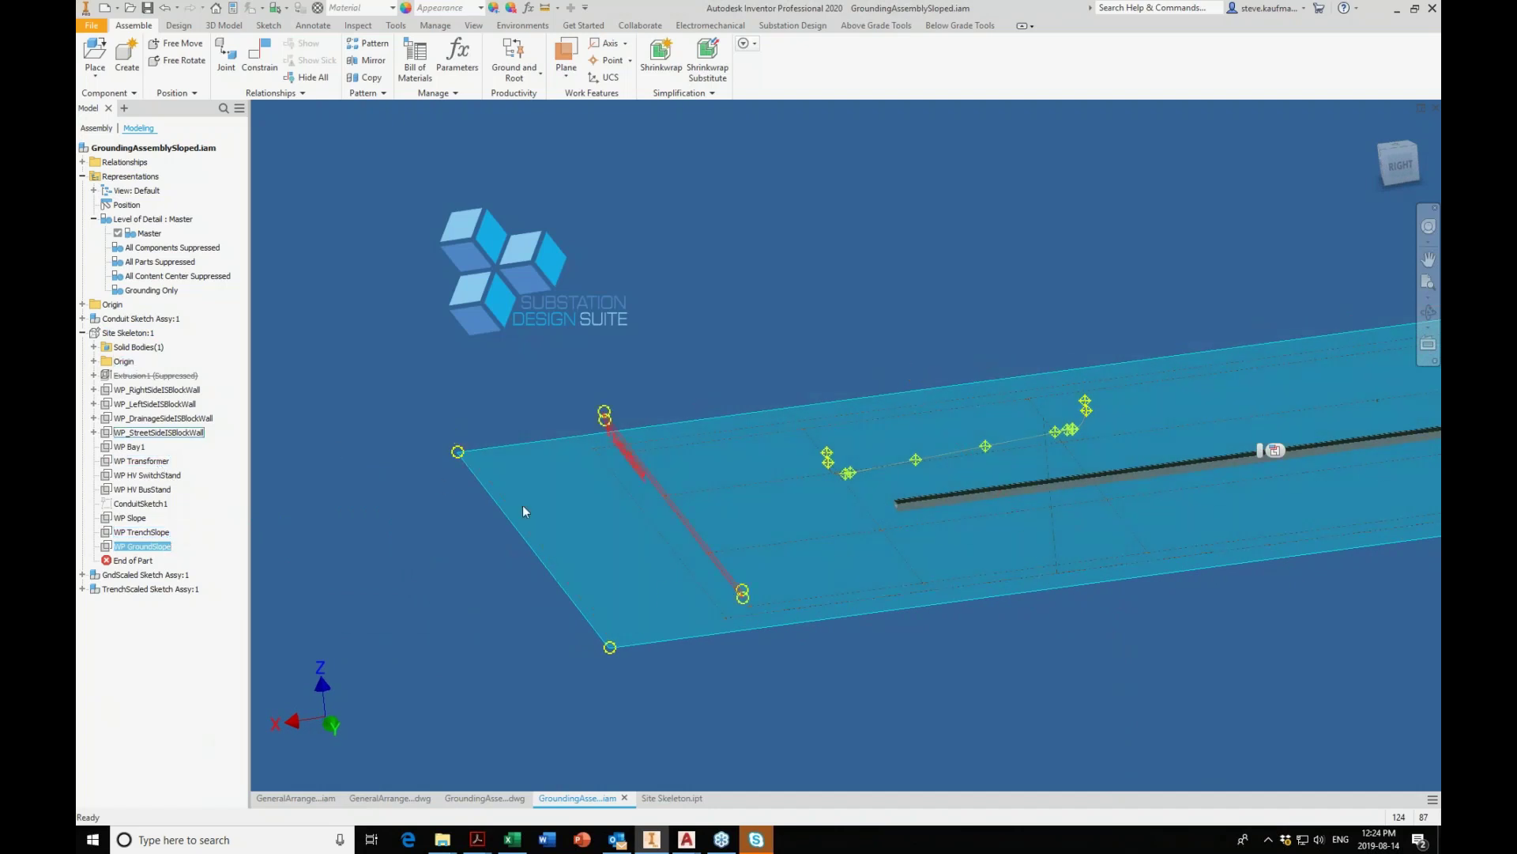
scroll(595, 442, "down", 5)
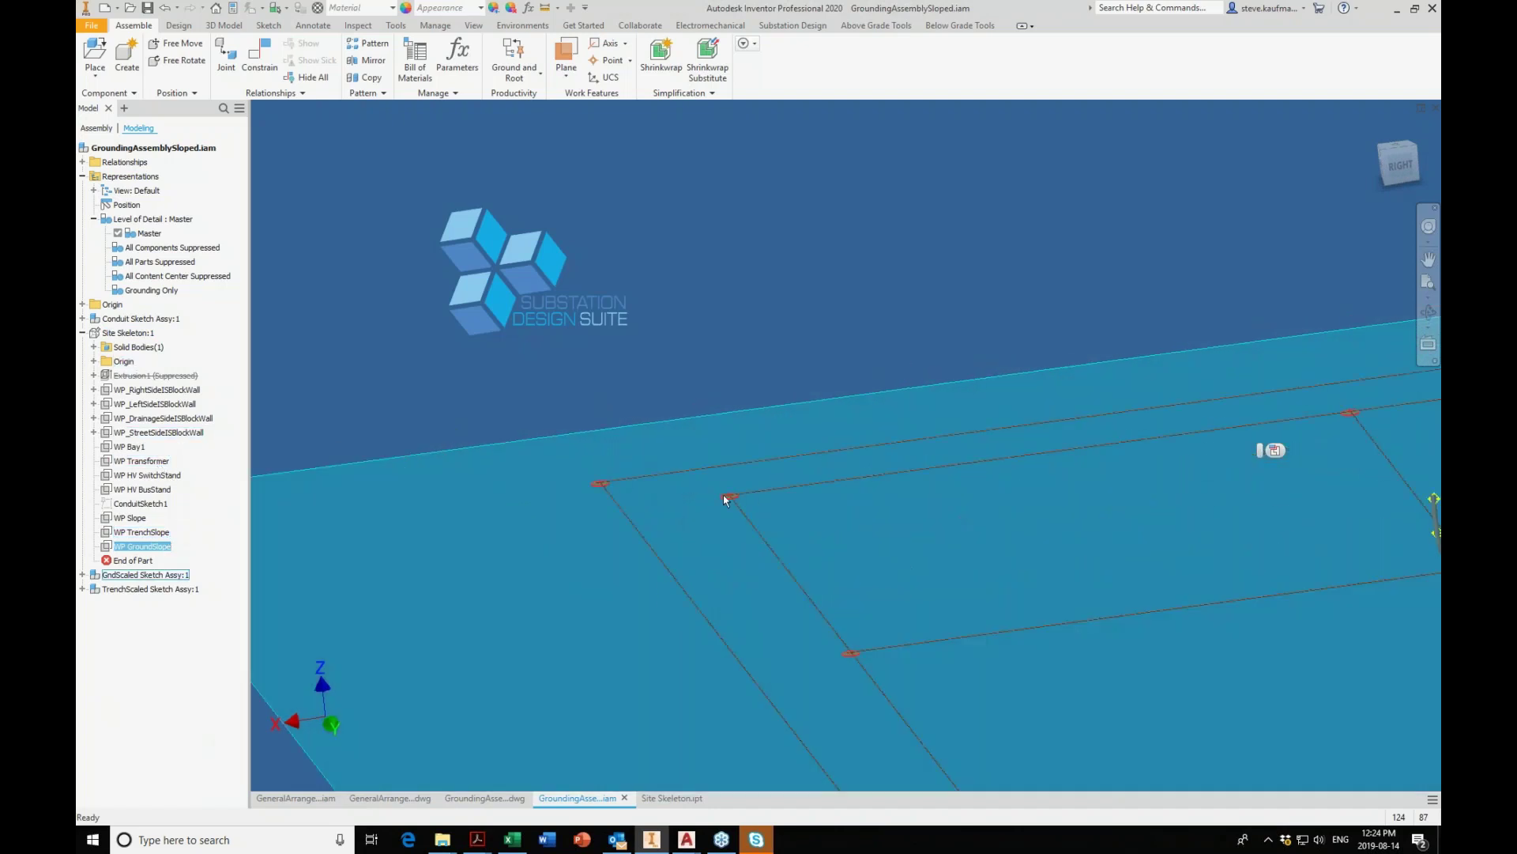
scroll(585, 334, "up", 4)
scroll(586, 335, "up", 2)
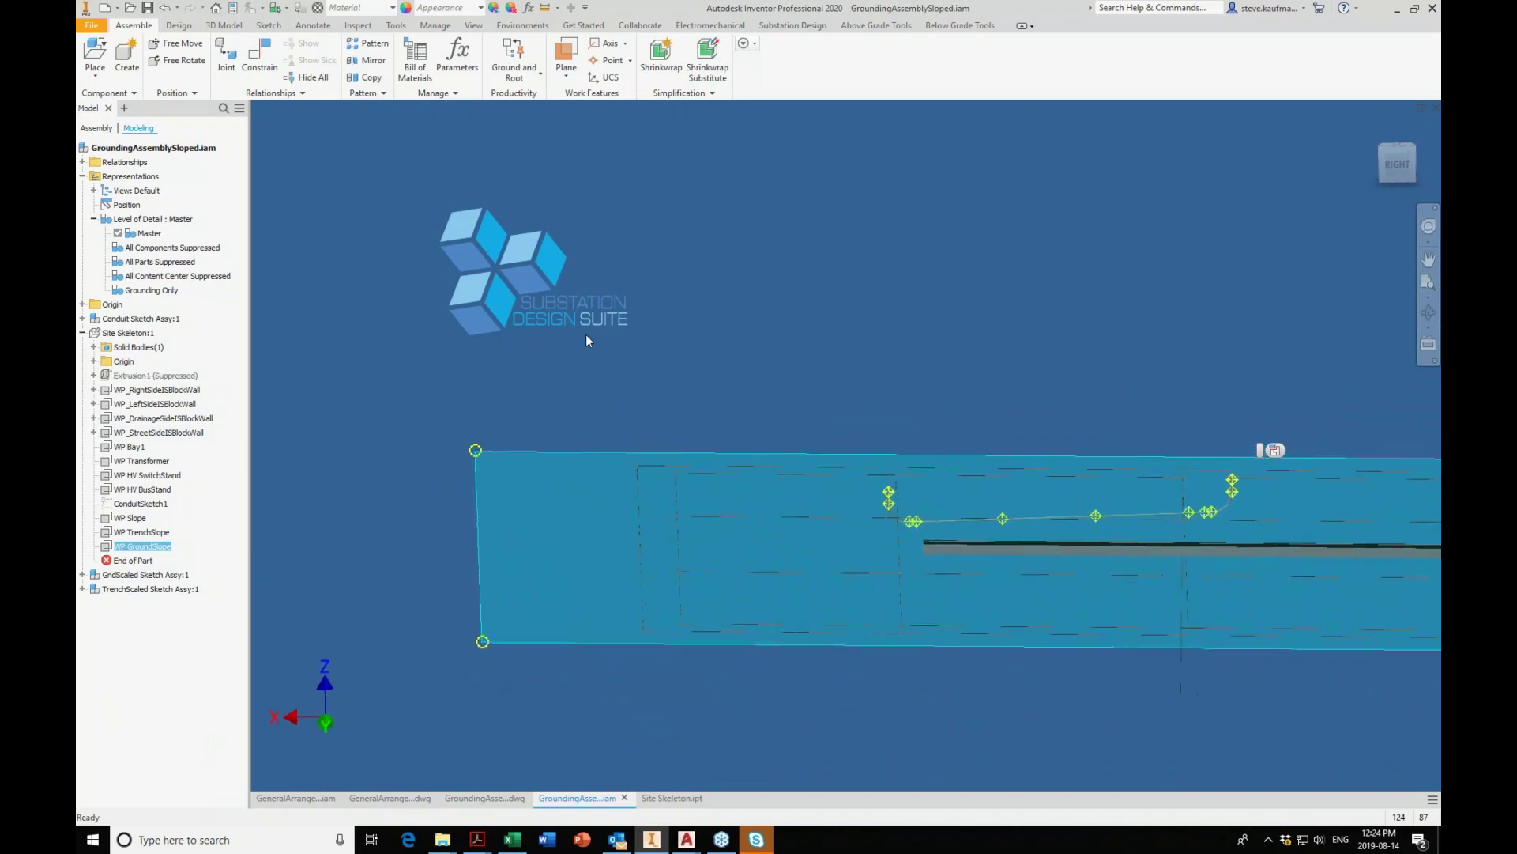
left_click(650, 745)
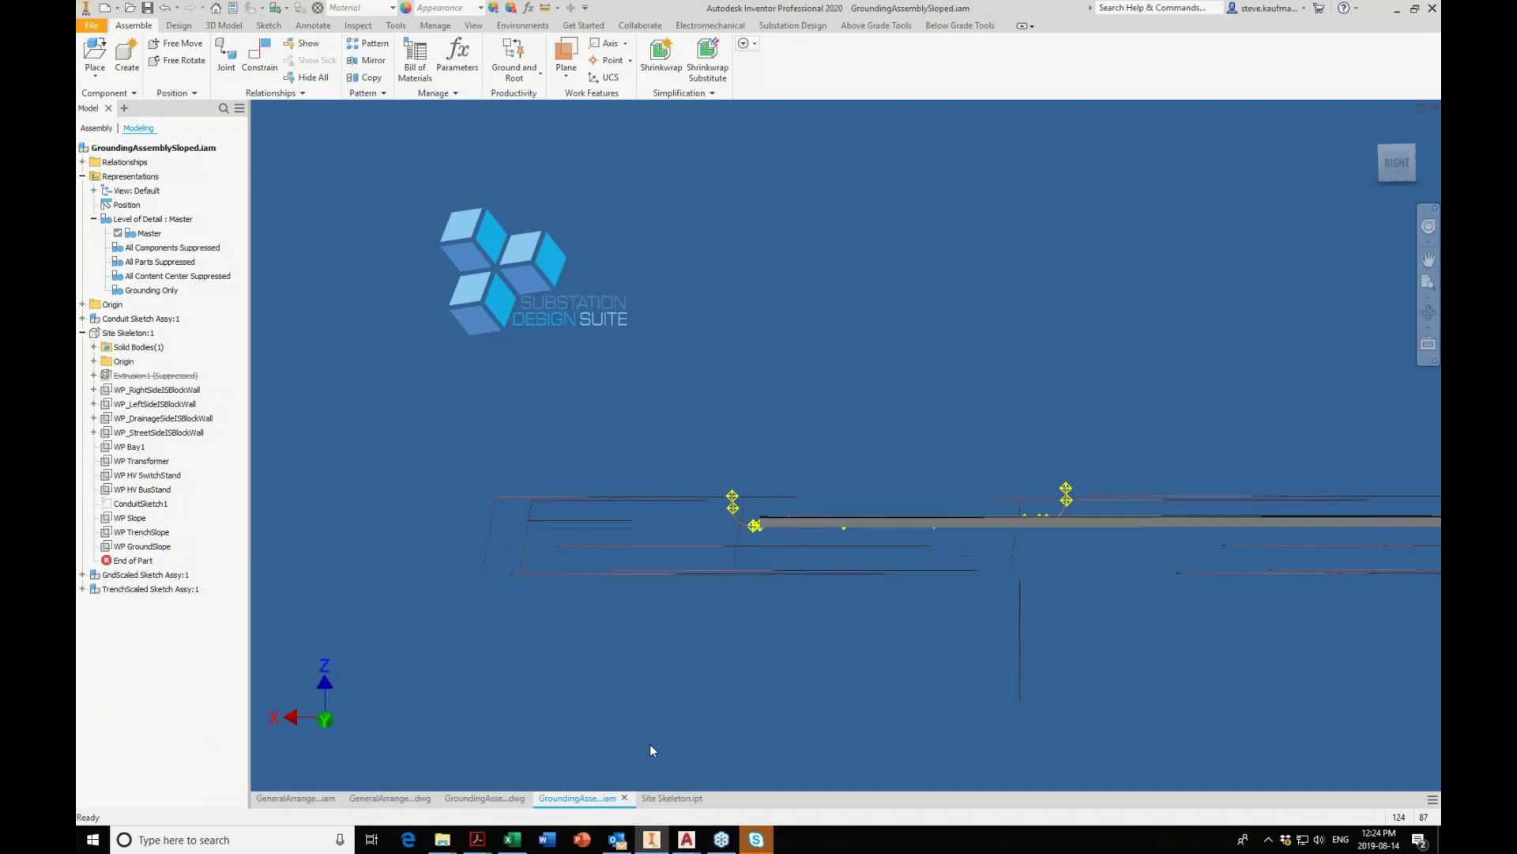
scroll(583, 419, "up", 5)
scroll(616, 462, "up", 3)
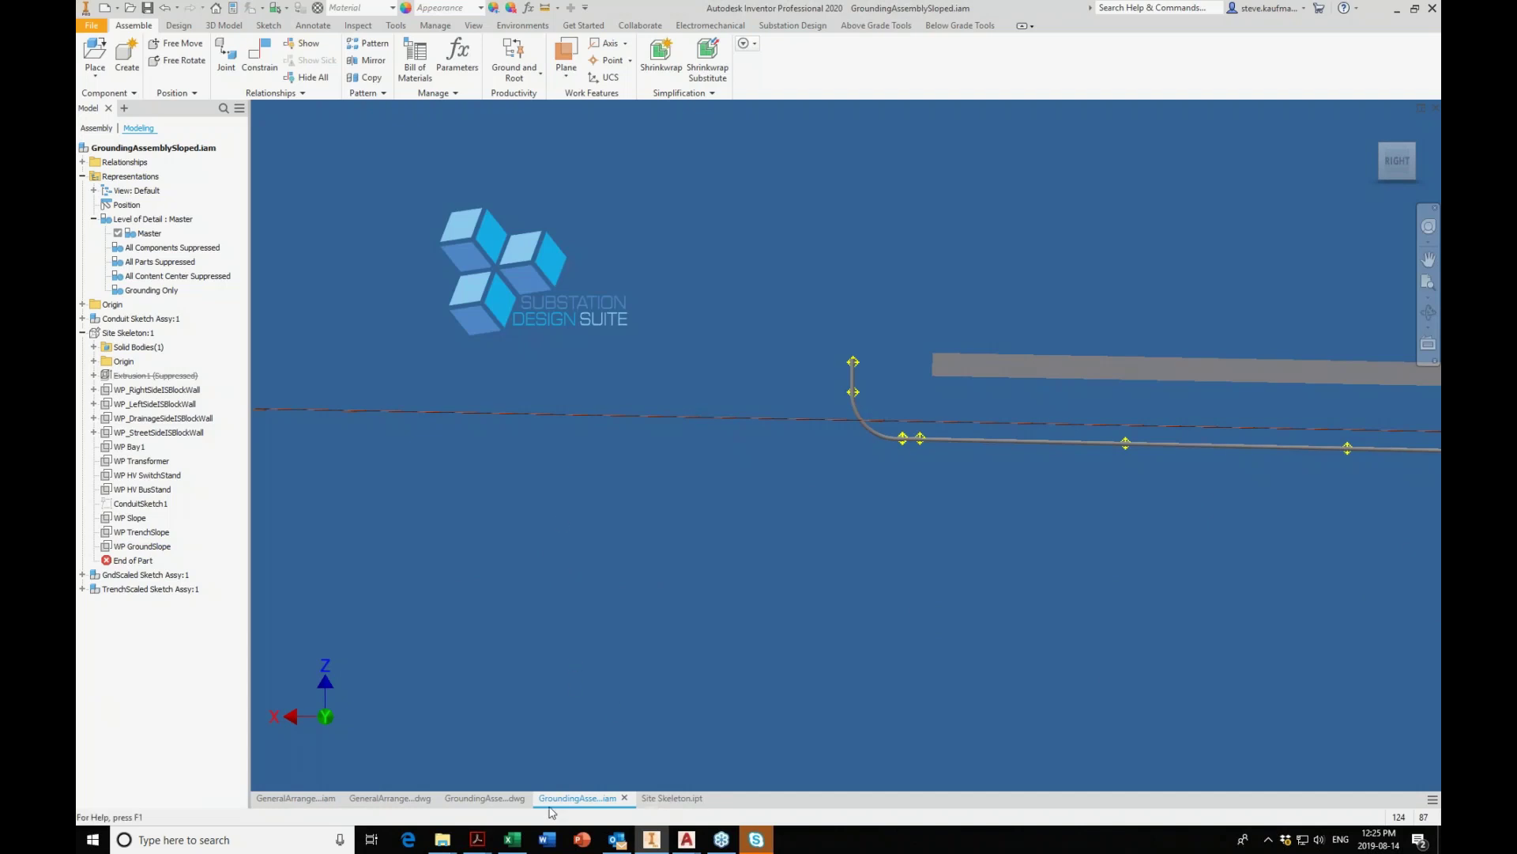
Switch to GroundingAssemblySloped.dwg and review the sloped and unsloped plan views with the ground grid, trench and conduit notes.
left_click(465, 799)
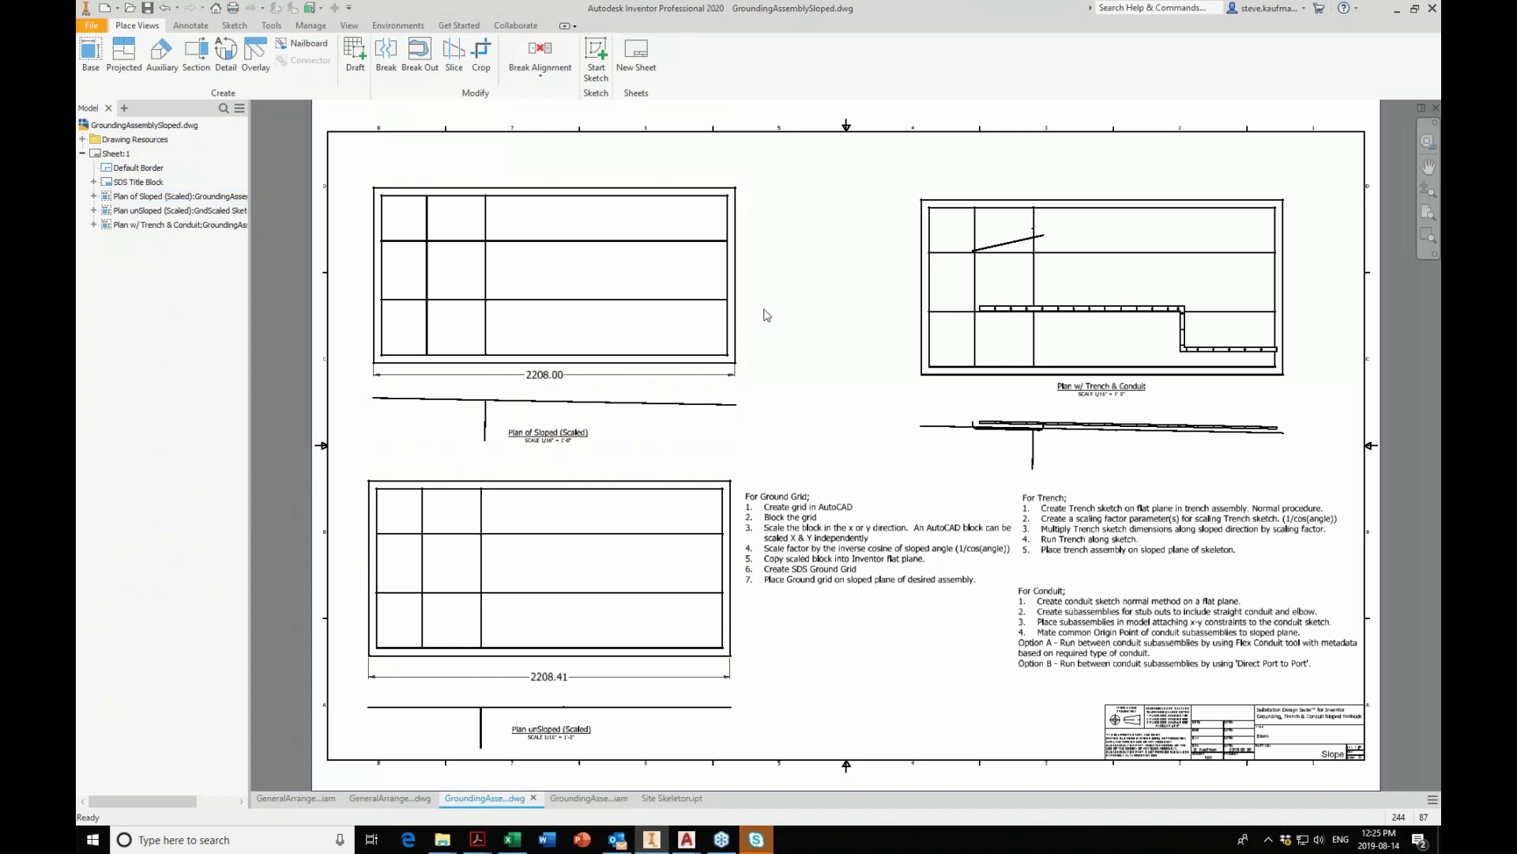
left_click(576, 420)
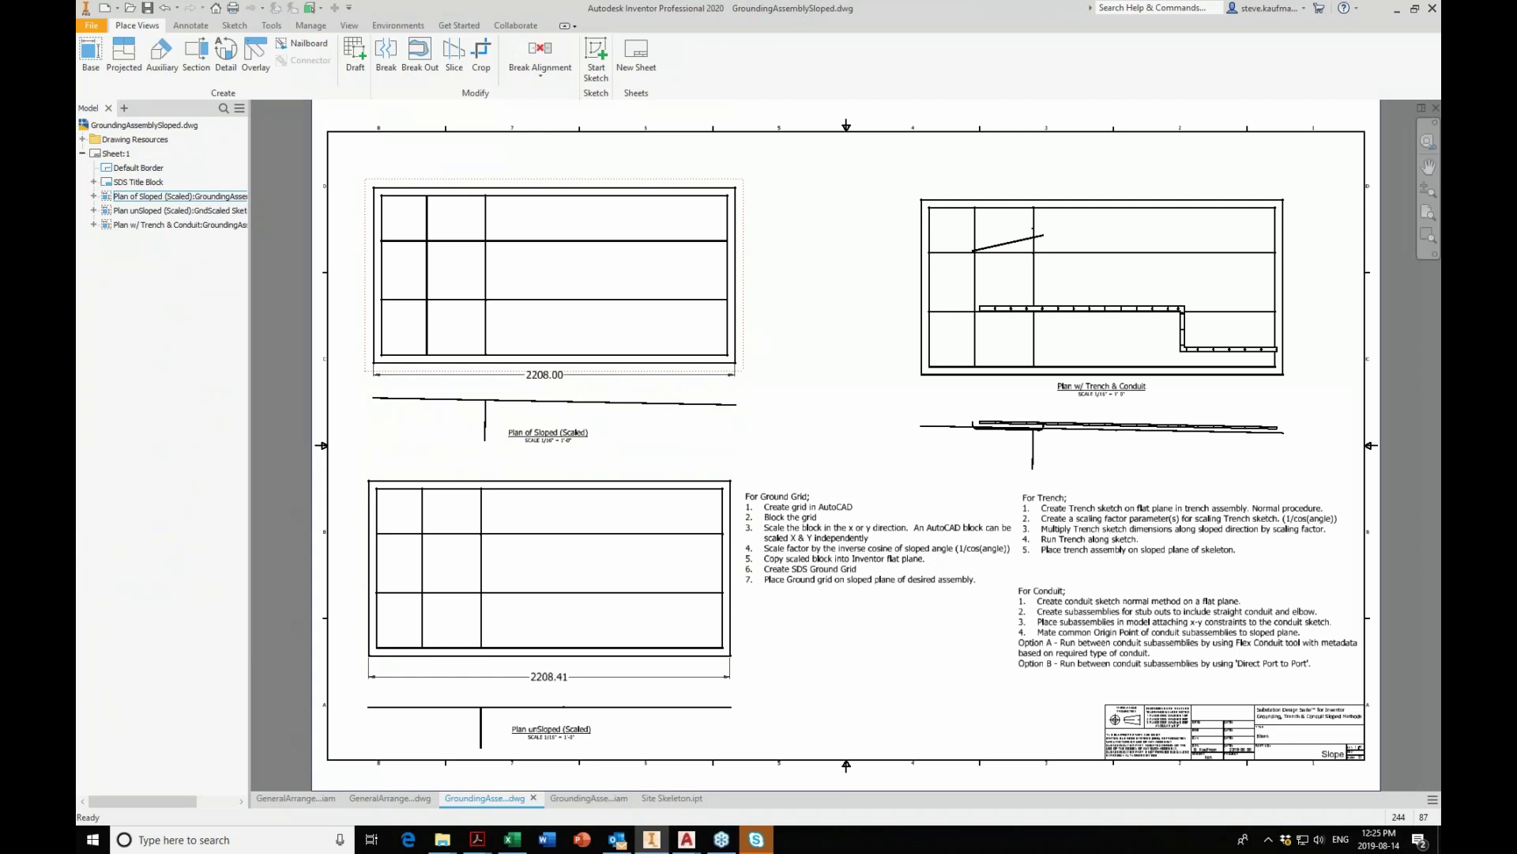
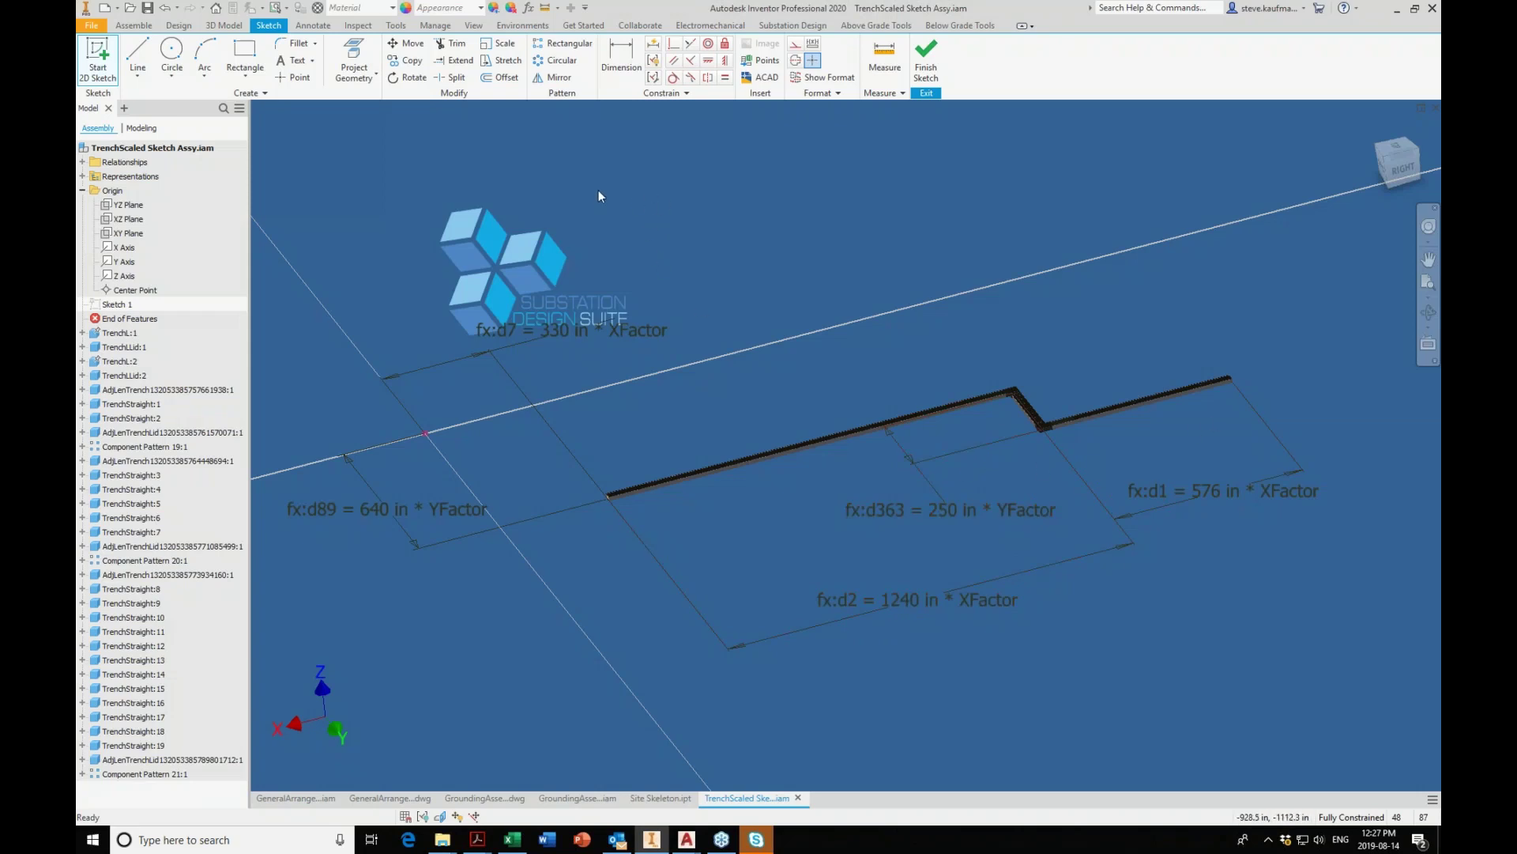
Review the AngleX, AngleY, XFactor and YFactor user parameters that scale the trench sketch dimensions in TrenchScaled Sketch Assy.iam.
left_click(529, 7)
left_click_drag(839, 375, 1077, 650)
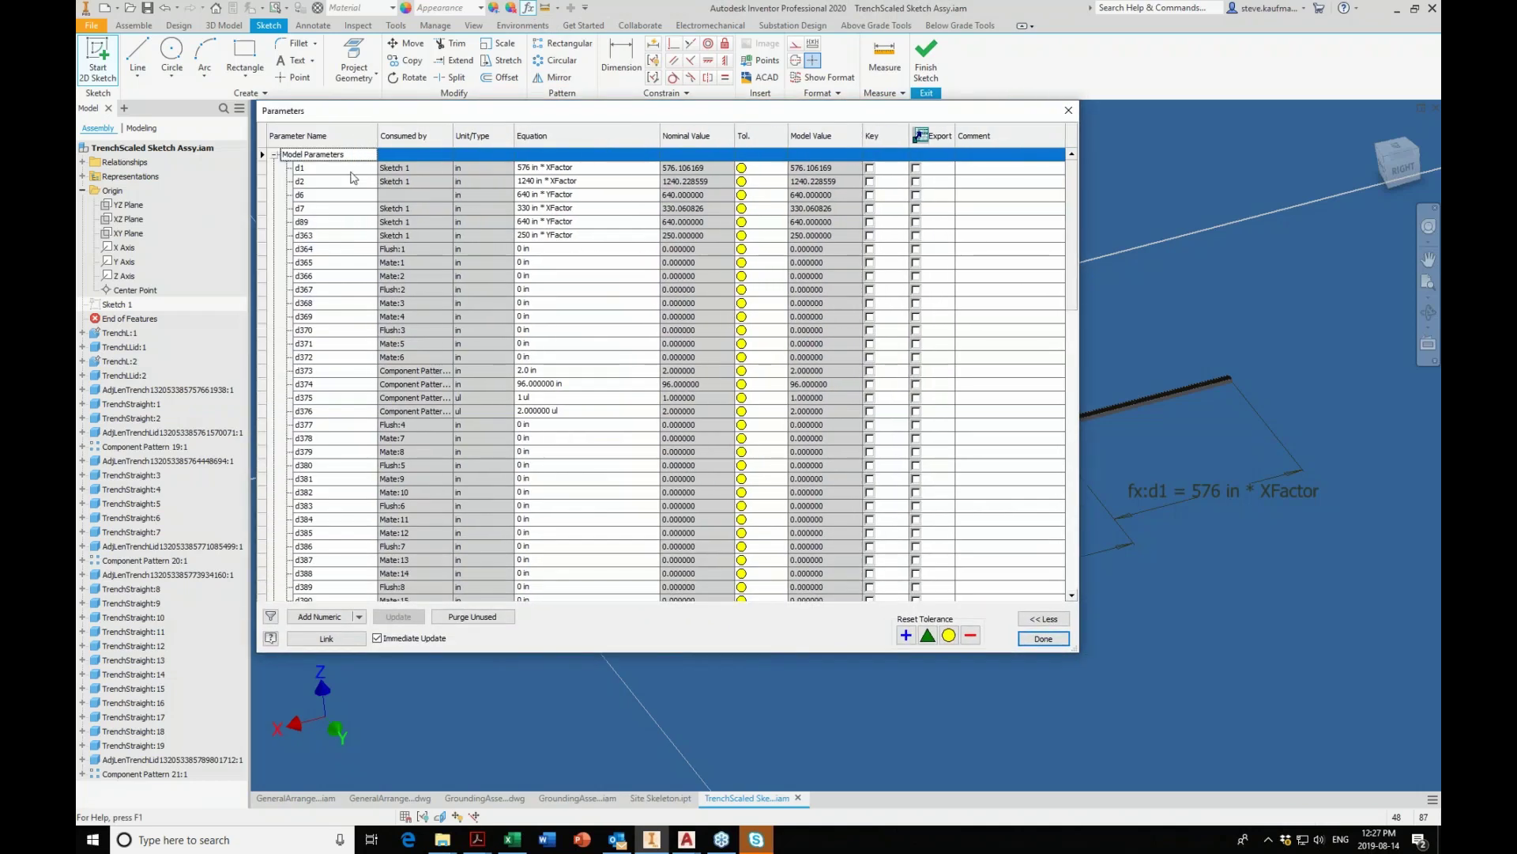
left_click(275, 155)
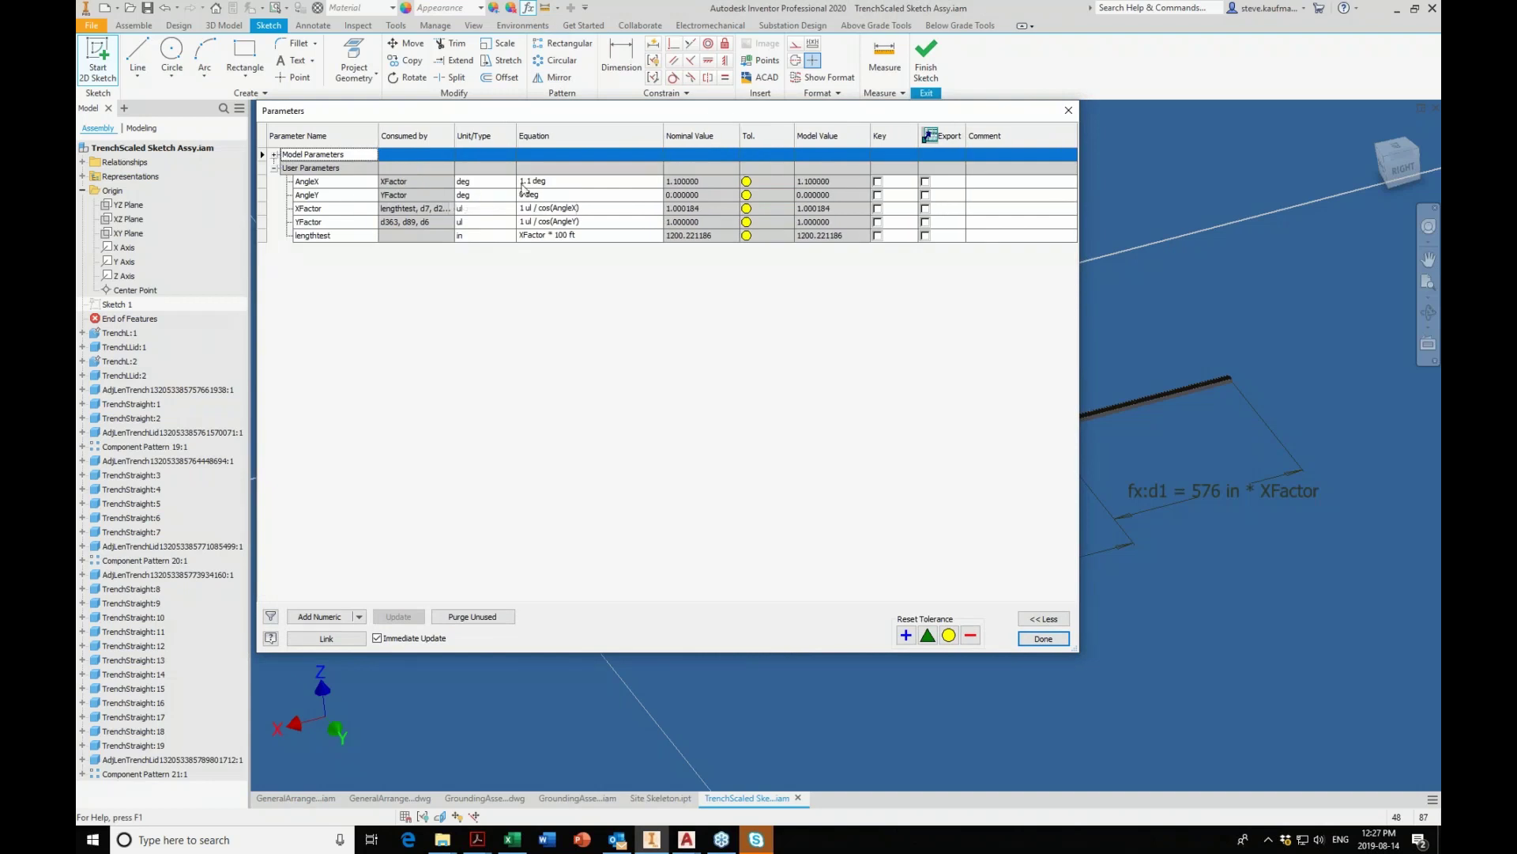
left_click(547, 182)
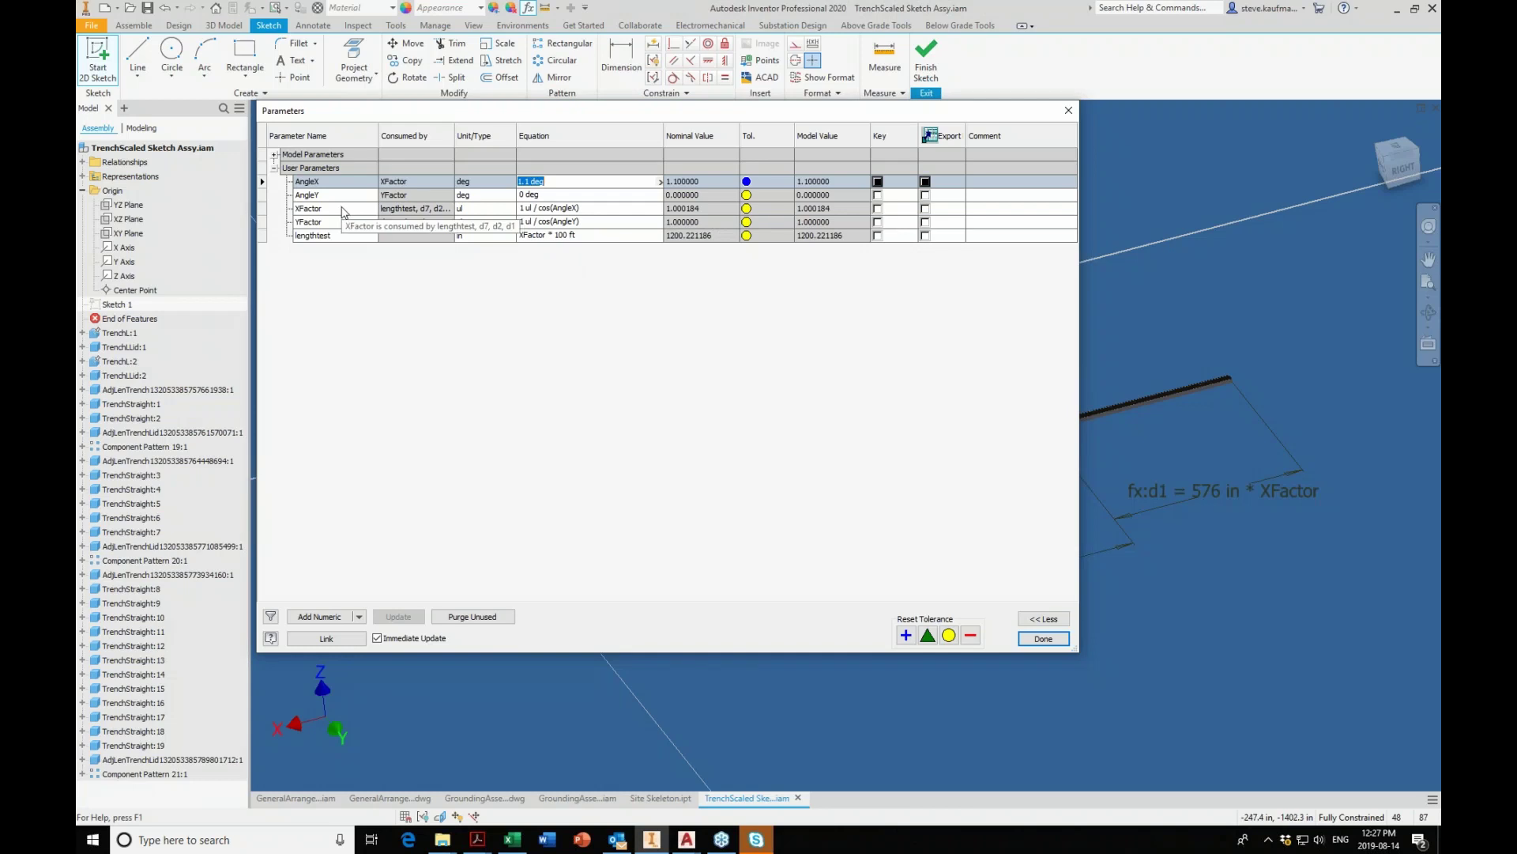
left_click(1043, 638)
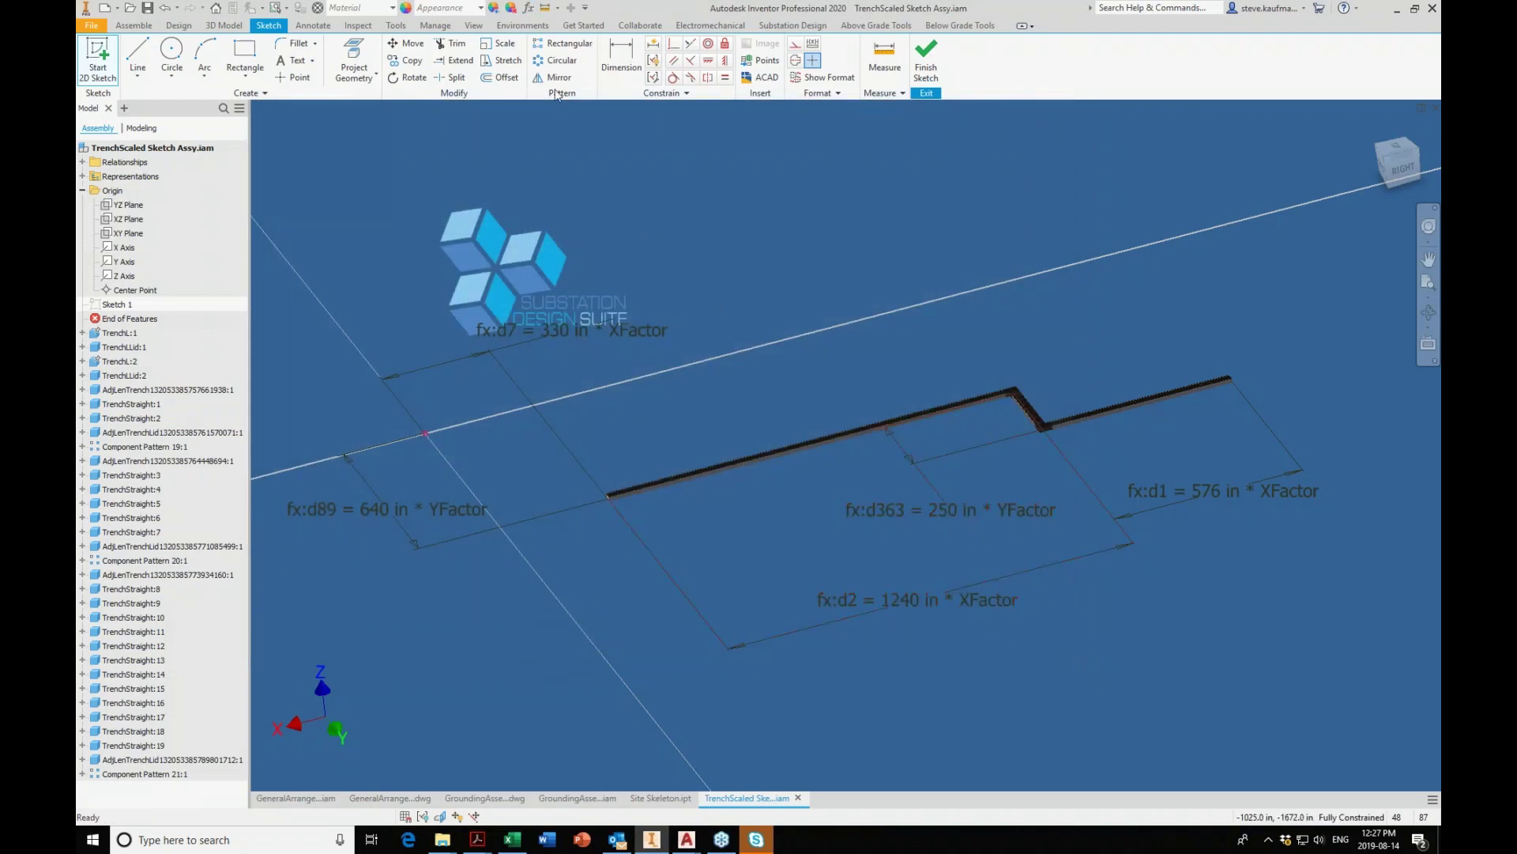
left_click(524, 10)
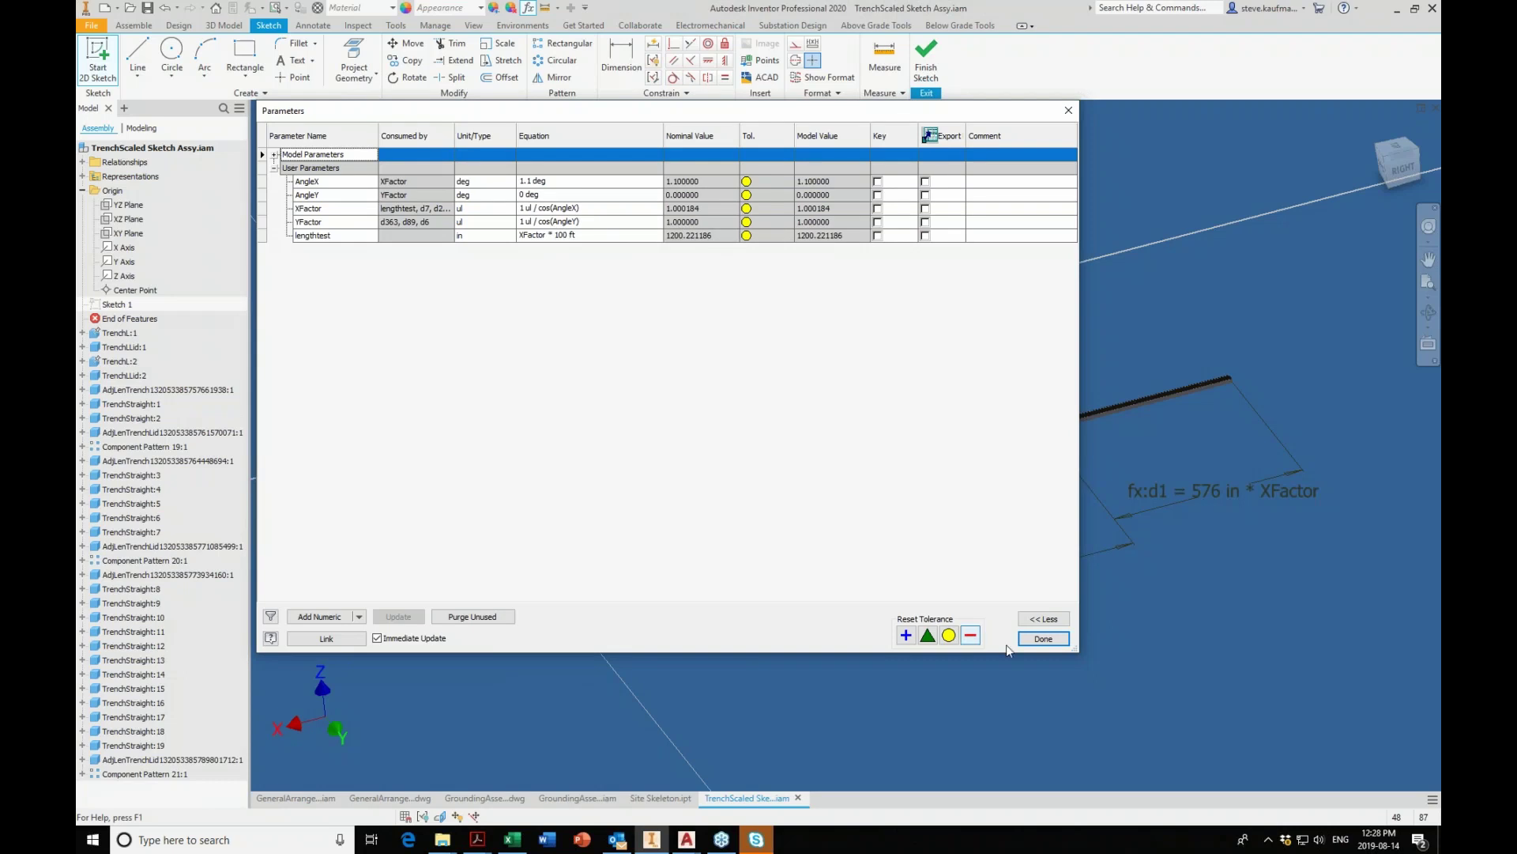
left_click(1039, 638)
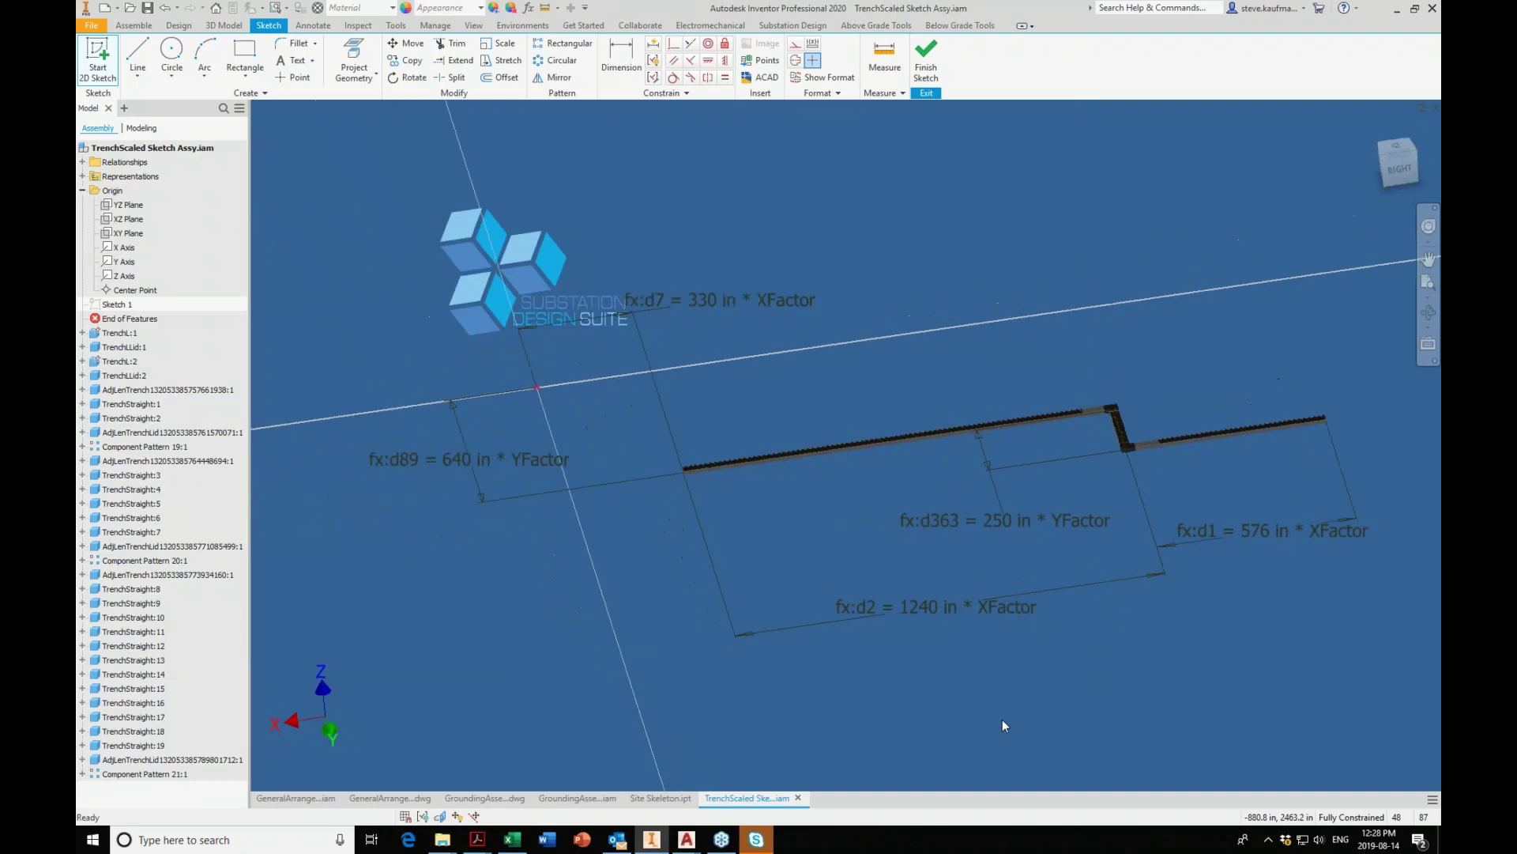
middle_click_drag(965, 693, 988, 713, "shift")
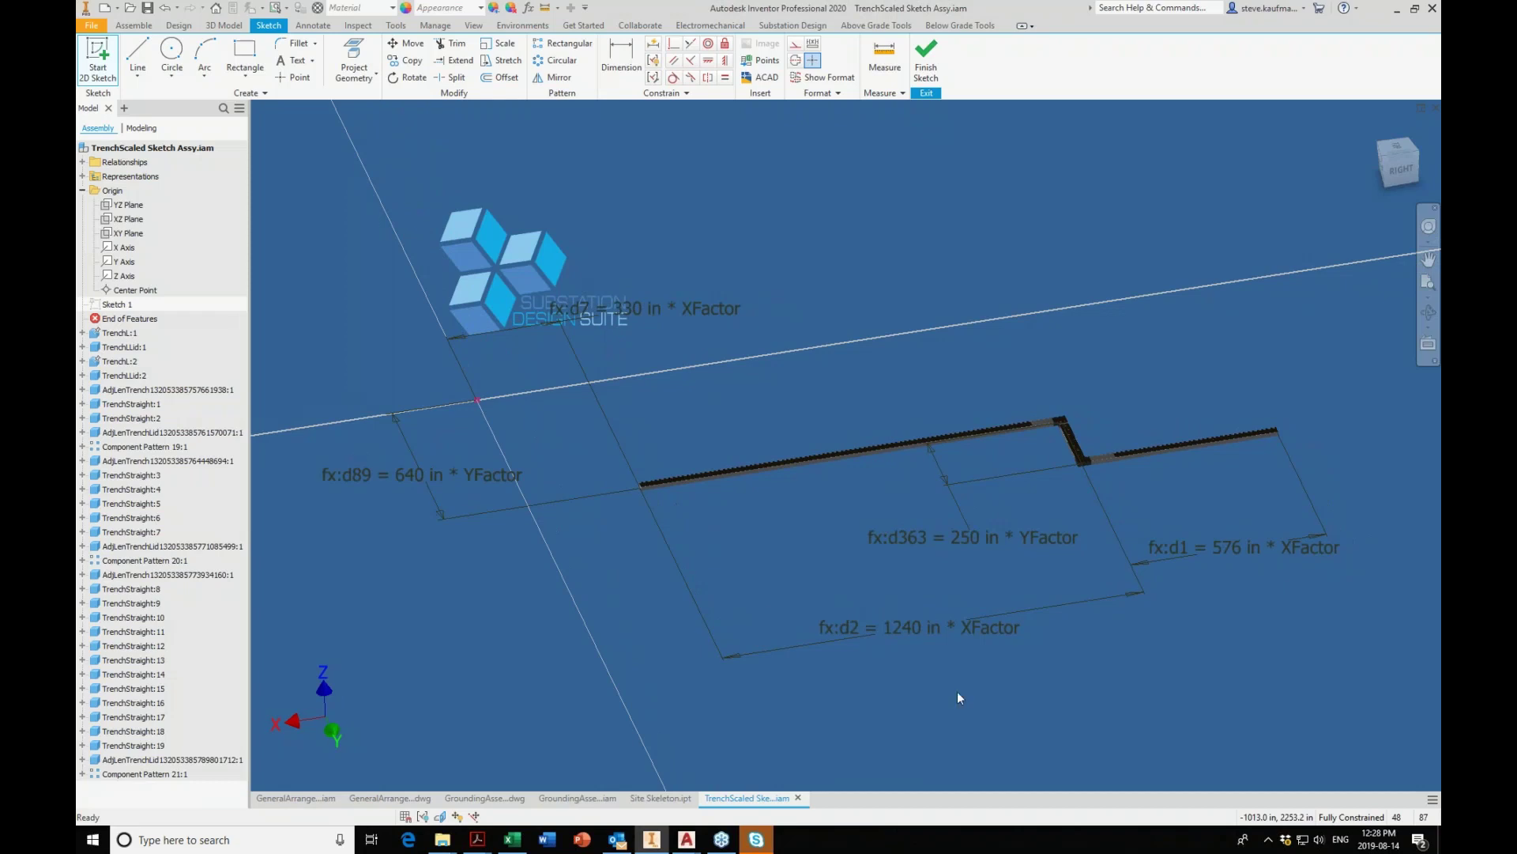
Try dimensioning a freehand line sketched beyond the trench path, and delete the line.
left_click(137, 54)
left_click(850, 302)
left_click(894, 207)
right_click(895, 207)
left_click(936, 208)
left_click(621, 63)
left_click(874, 244)
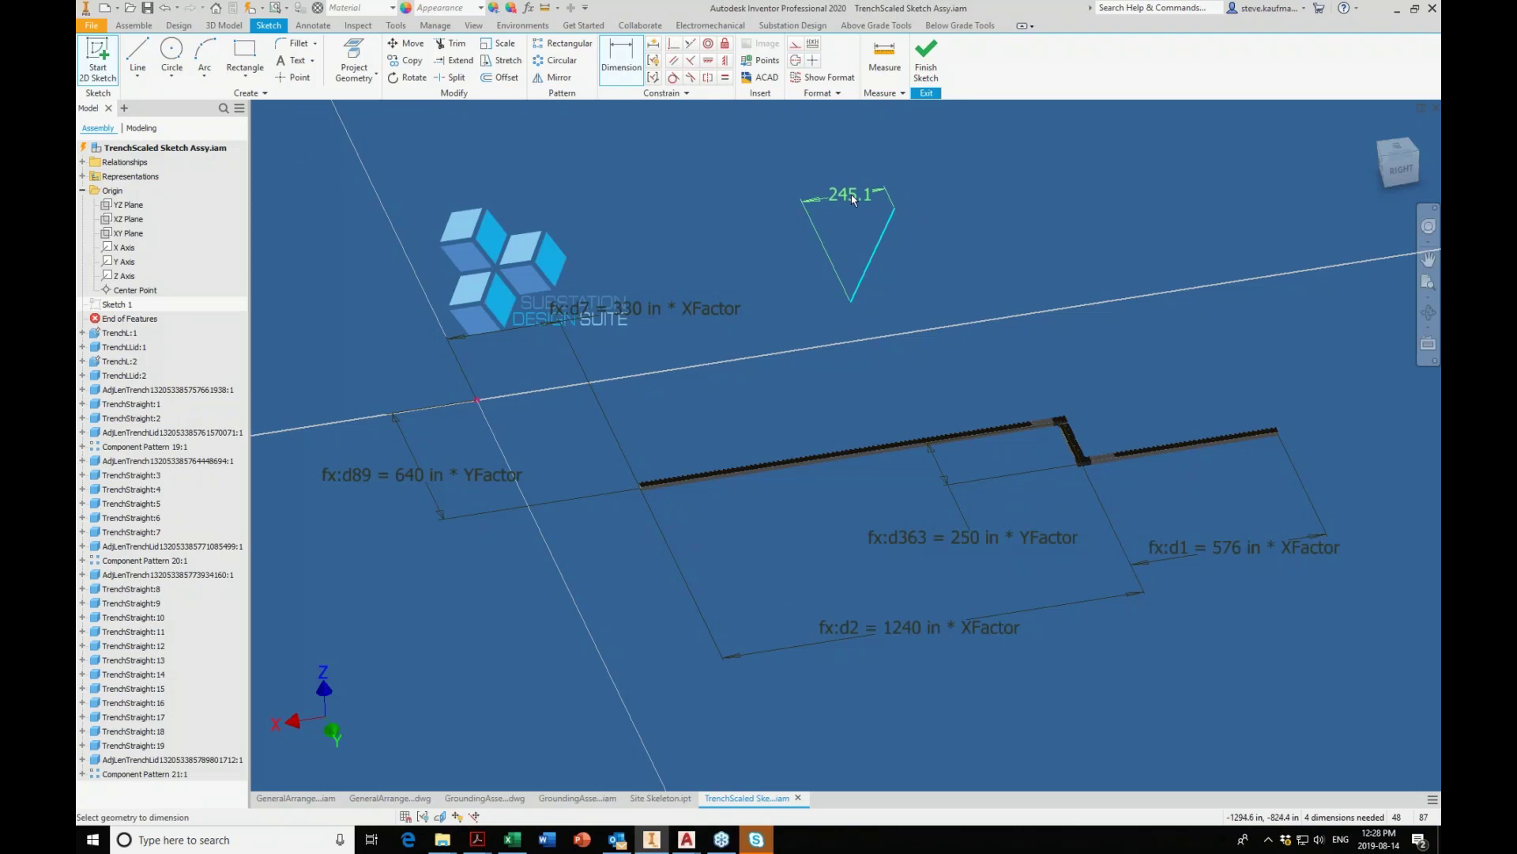
key("Escape")
key("Escape")
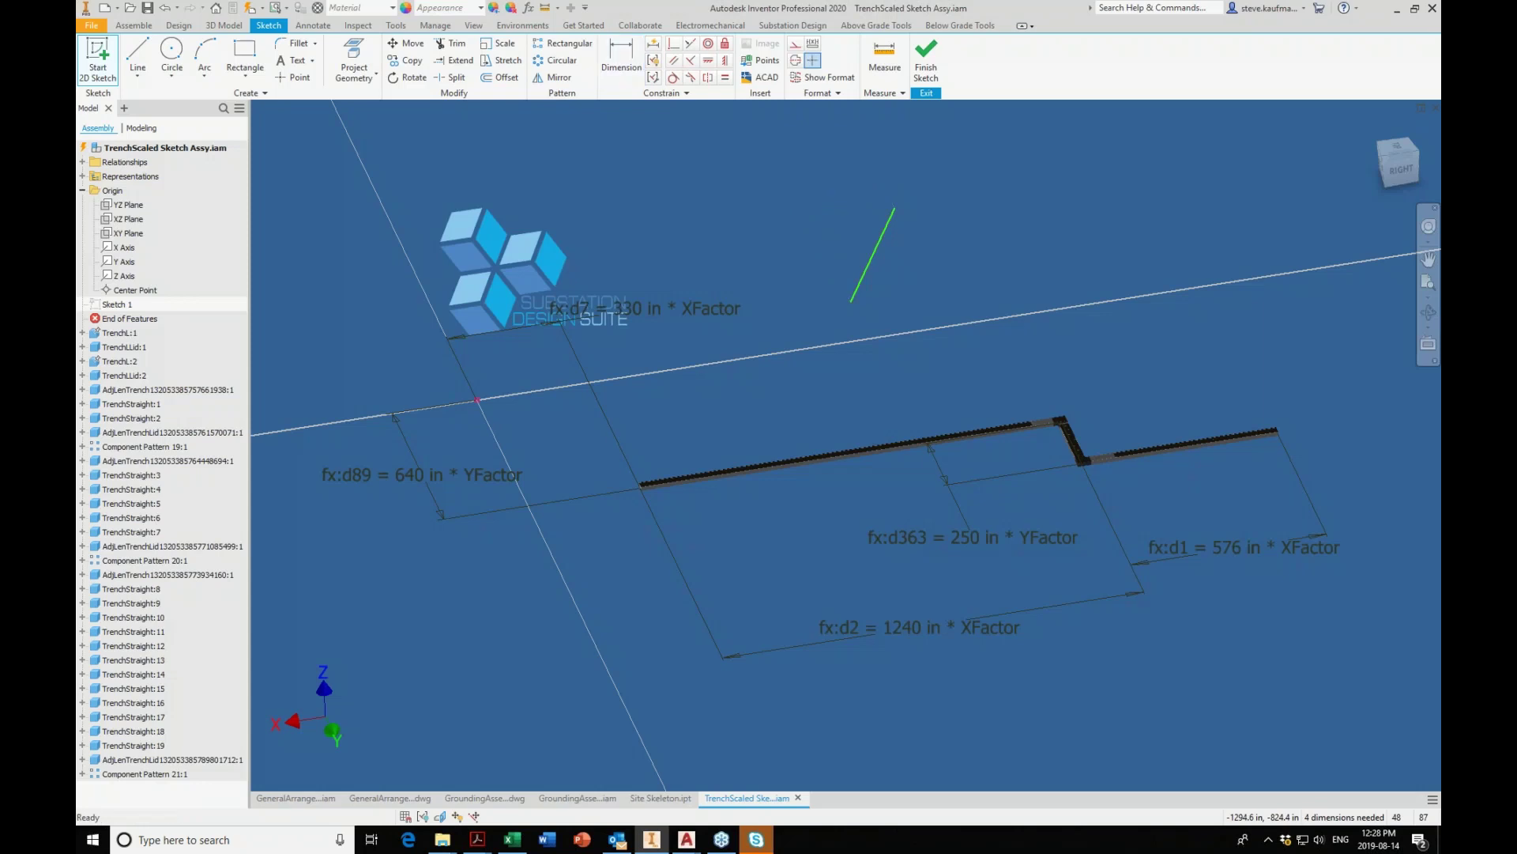
left_click(883, 243)
key("Delete")
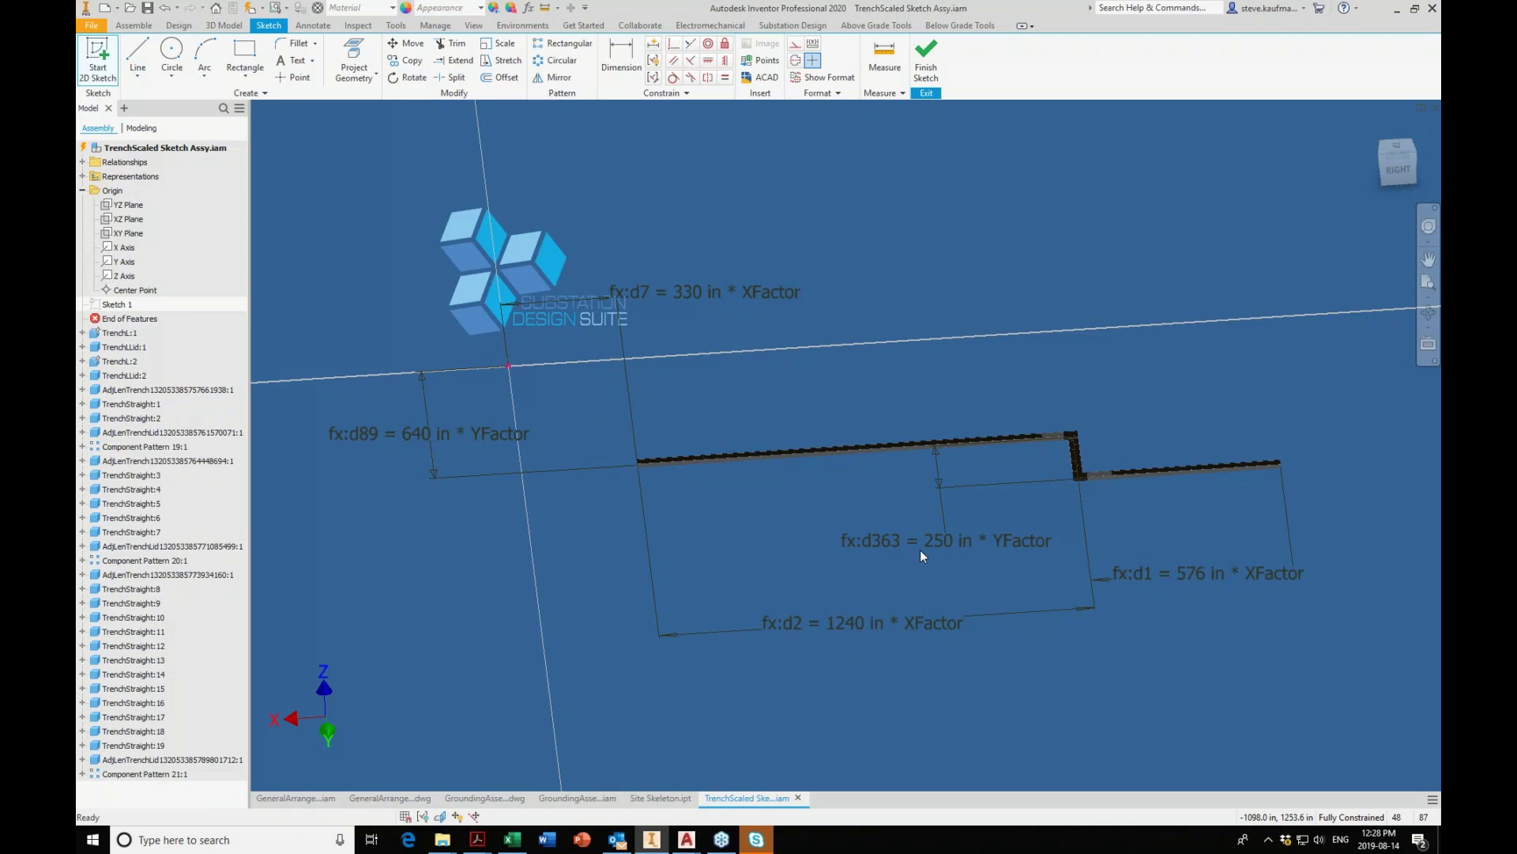
Switch to Excel to check the slope factors in Conversions.xlsx, and return to the trench sketch in Inventor.
left_click(523, 841)
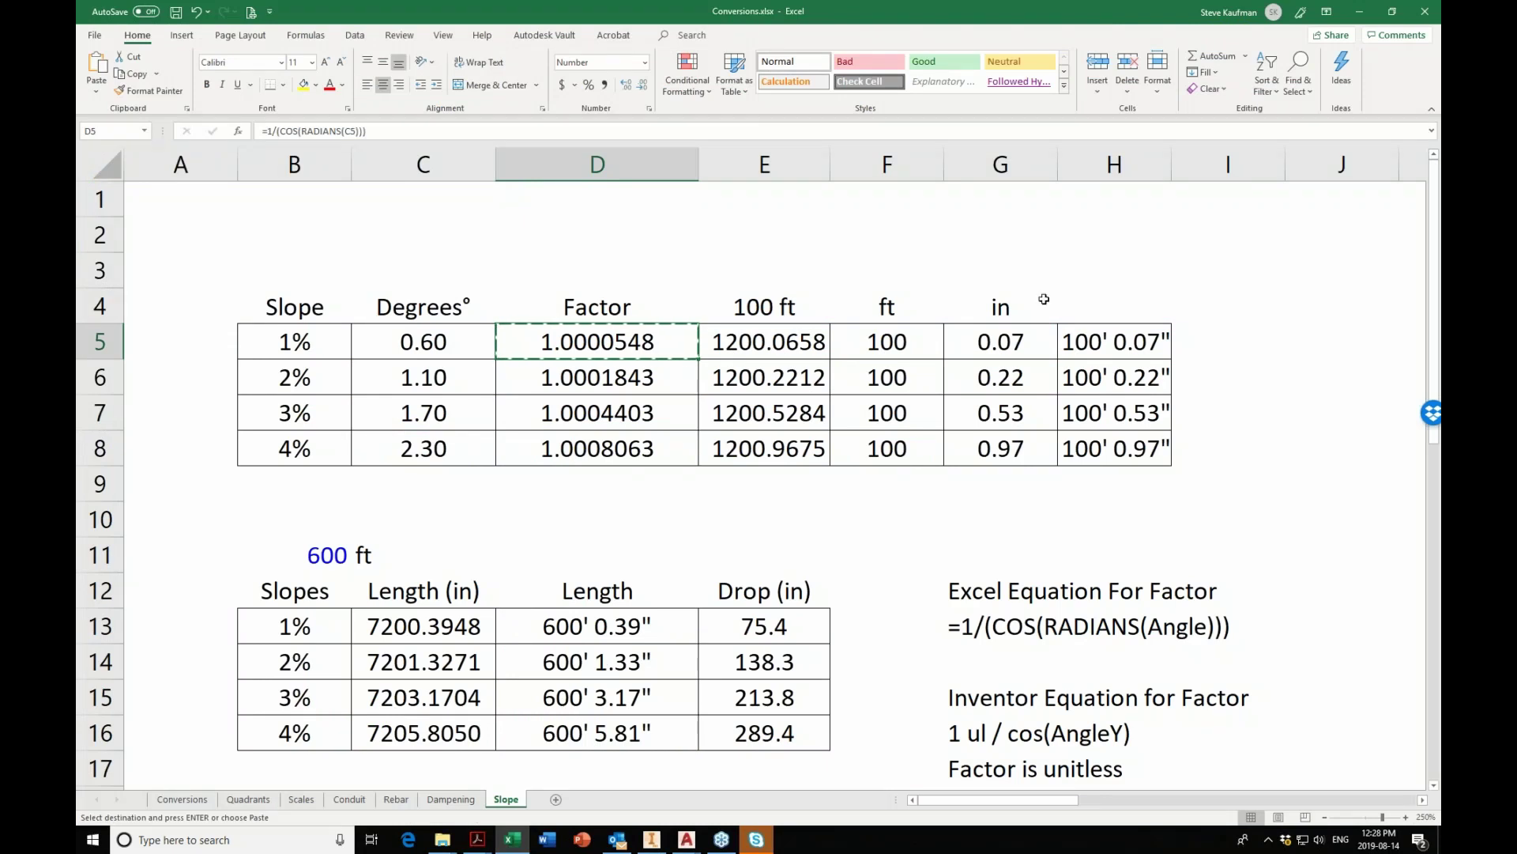
left_click(1365, 10)
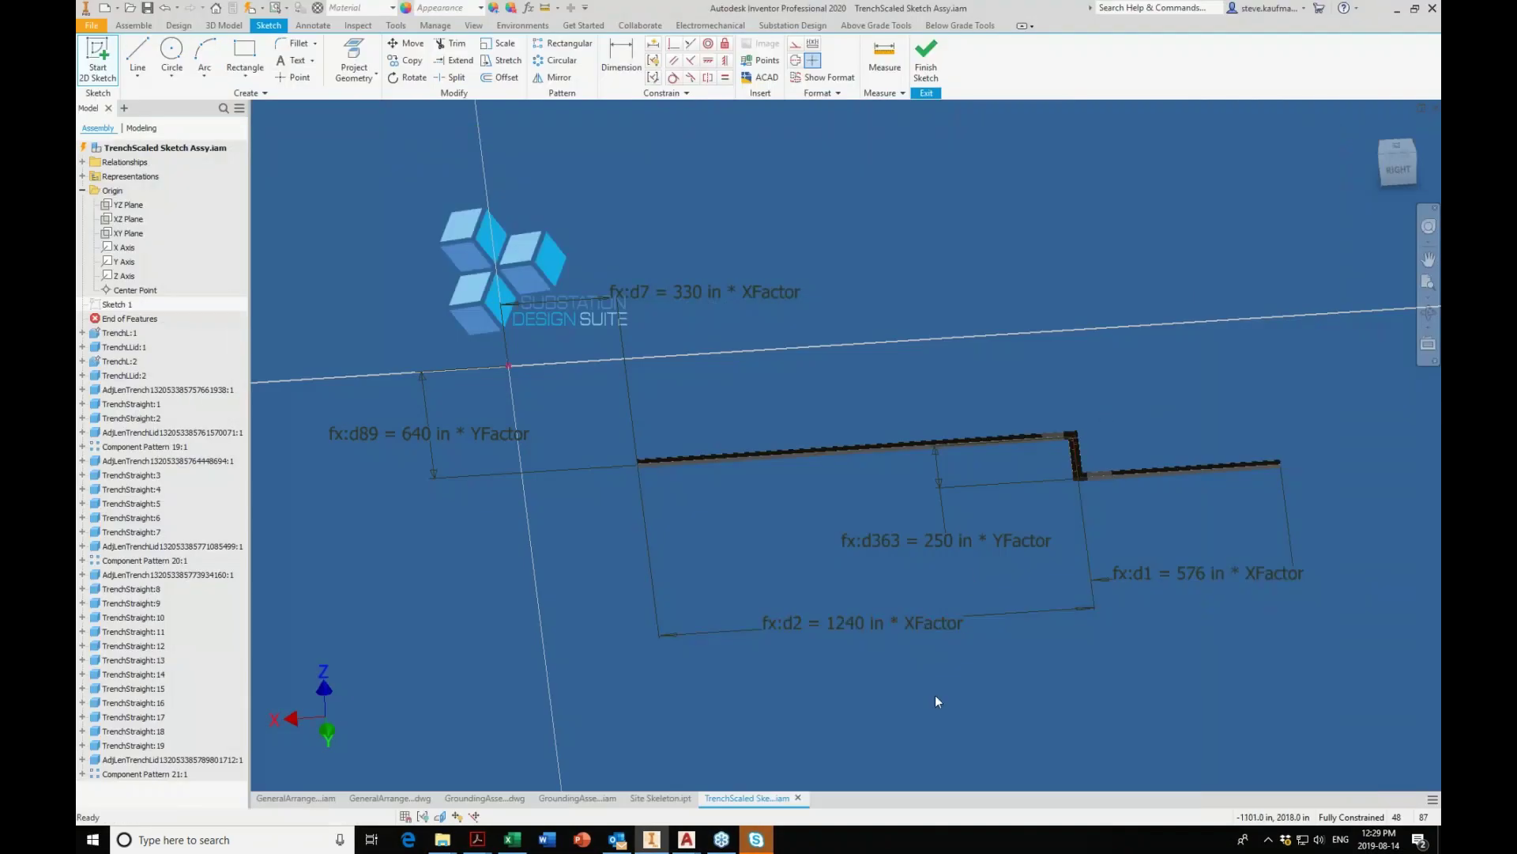
middle_click_drag(934, 715, 934, 715, "shift")
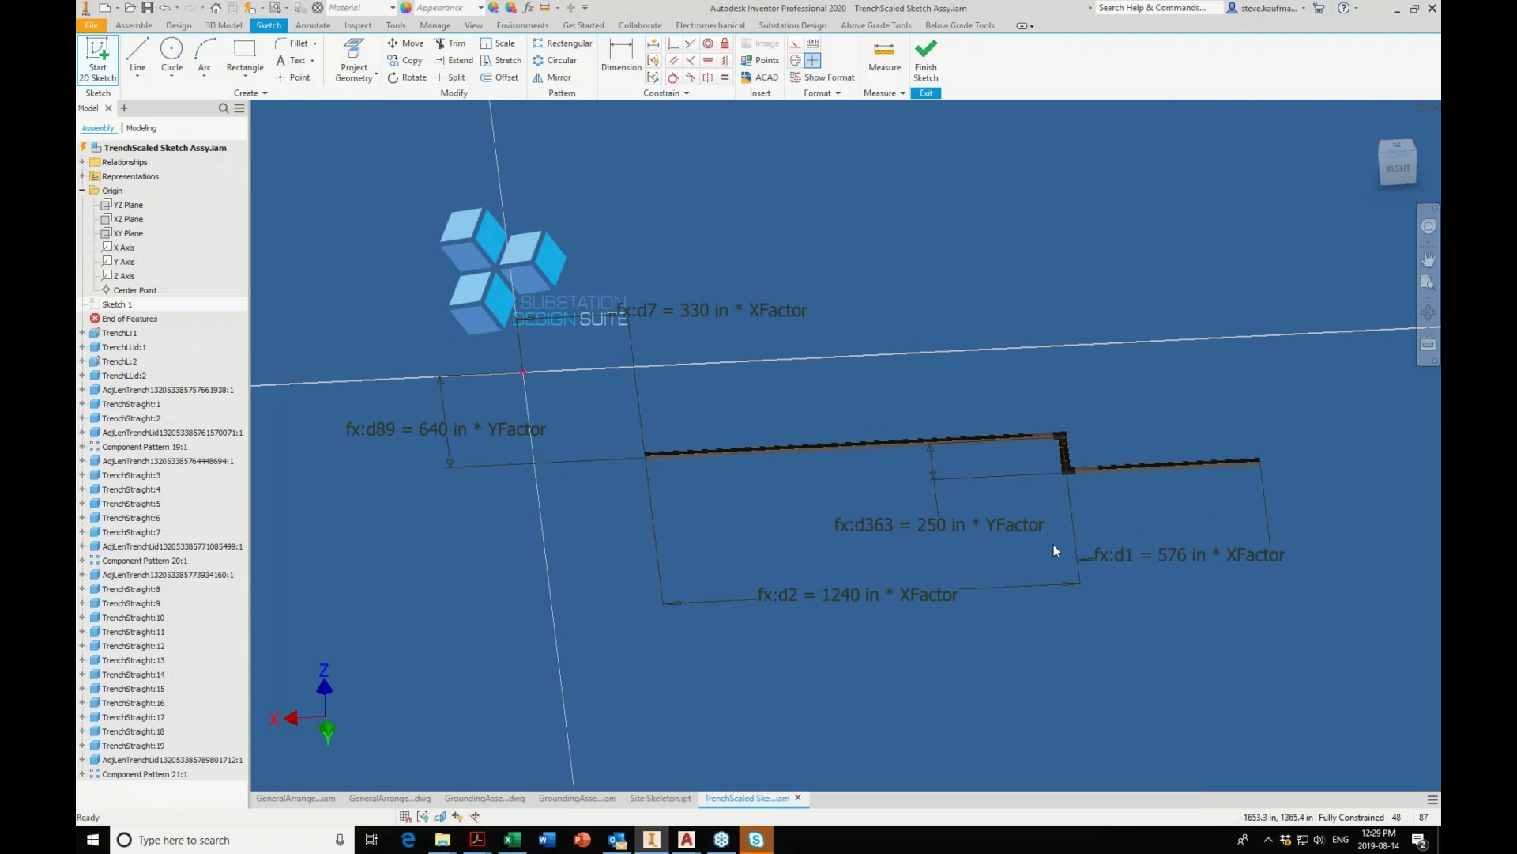
middle_click_drag(809, 550, 682, 694, "shift")
Inspect the trench in GroundingAssemblySloped.iam from the right side, and return to TrenchScaled Sketch Assy.iam.
left_click(578, 797)
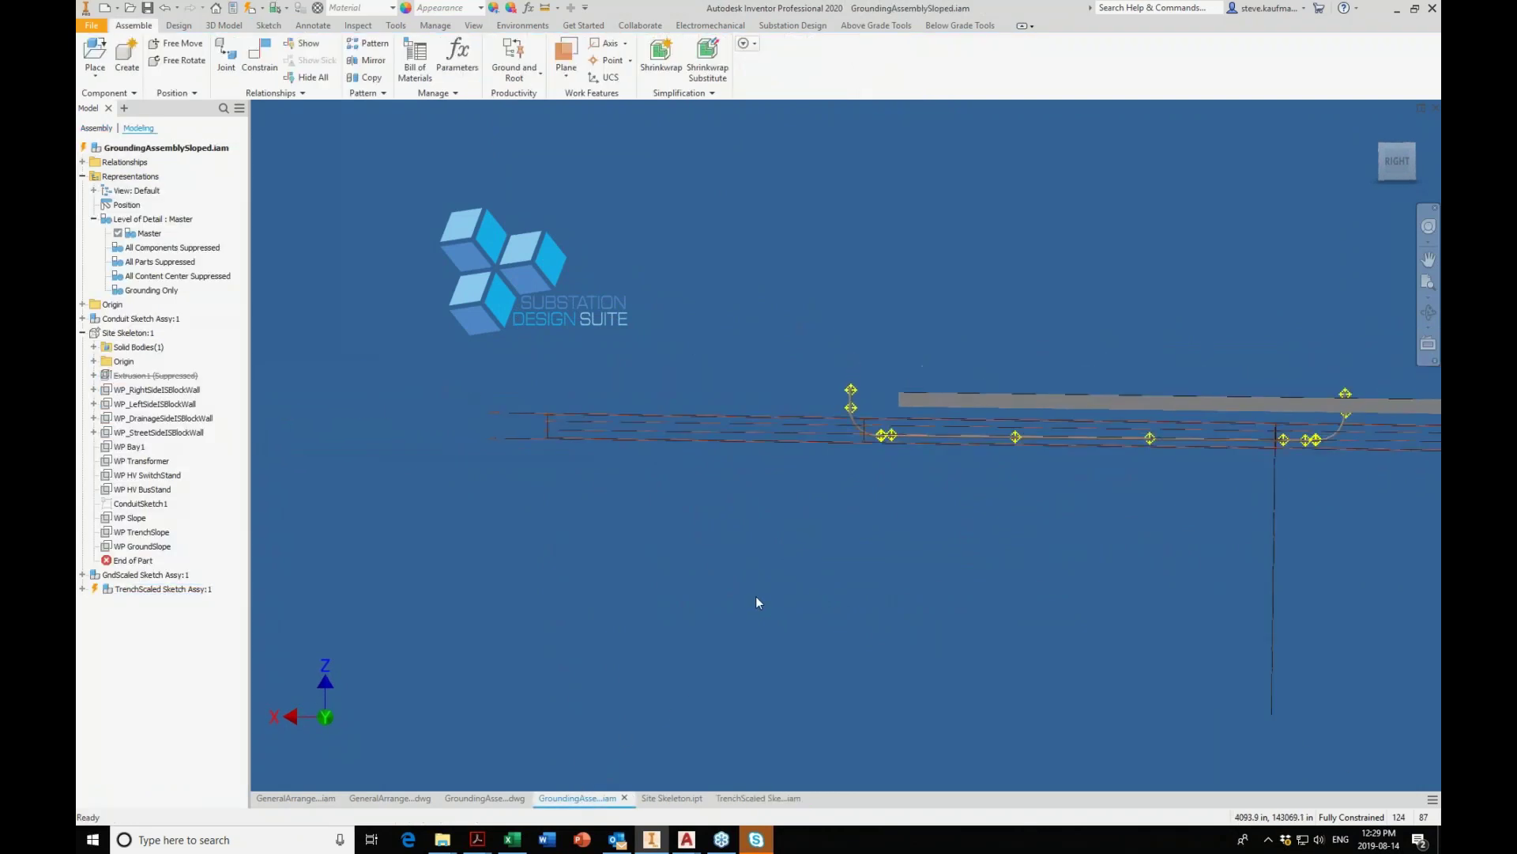
left_click(1391, 164)
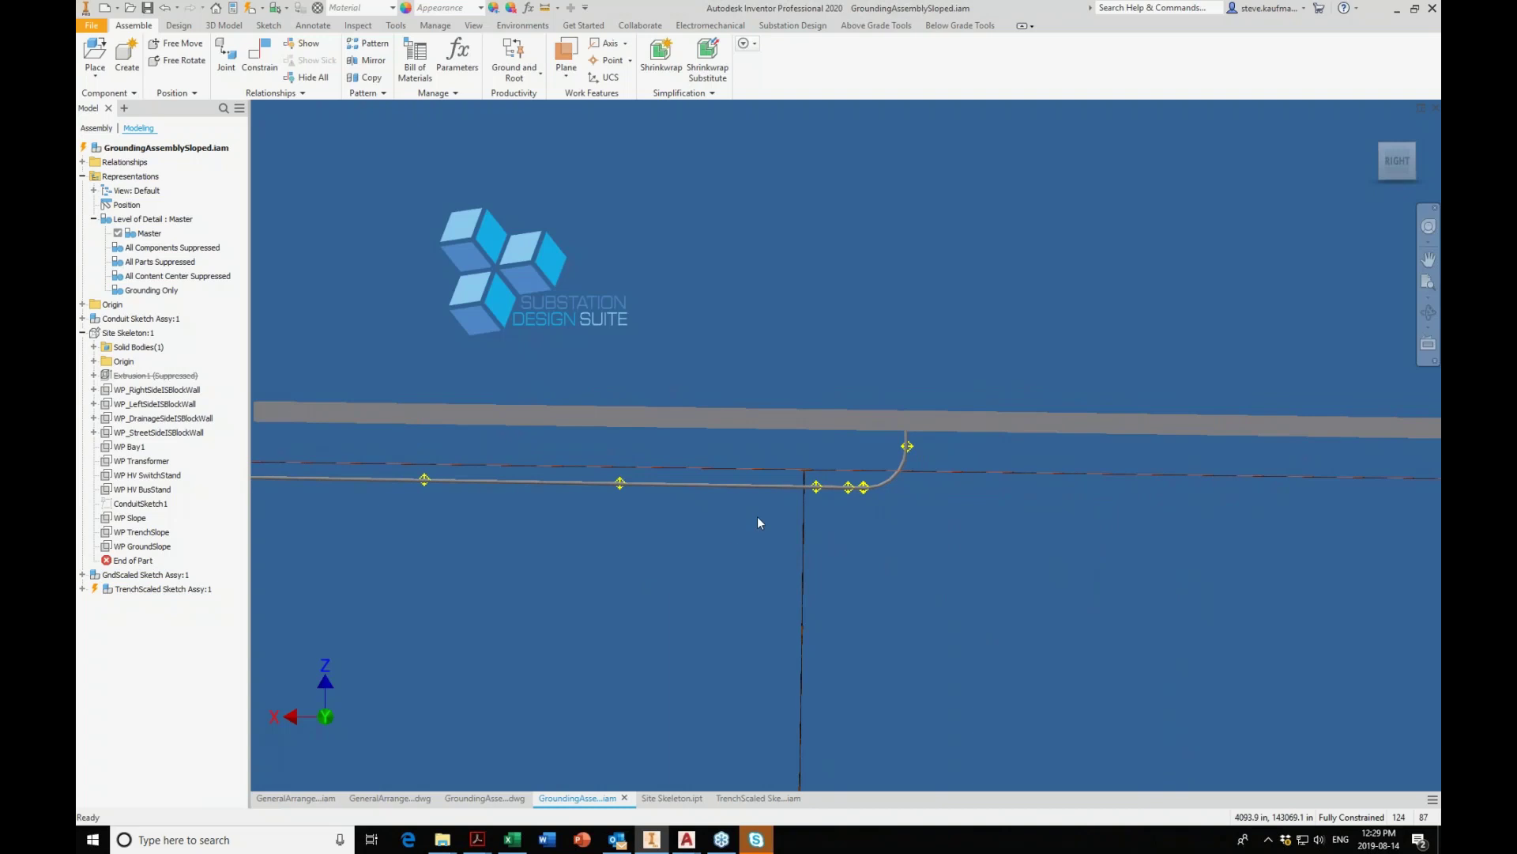
left_click(742, 799)
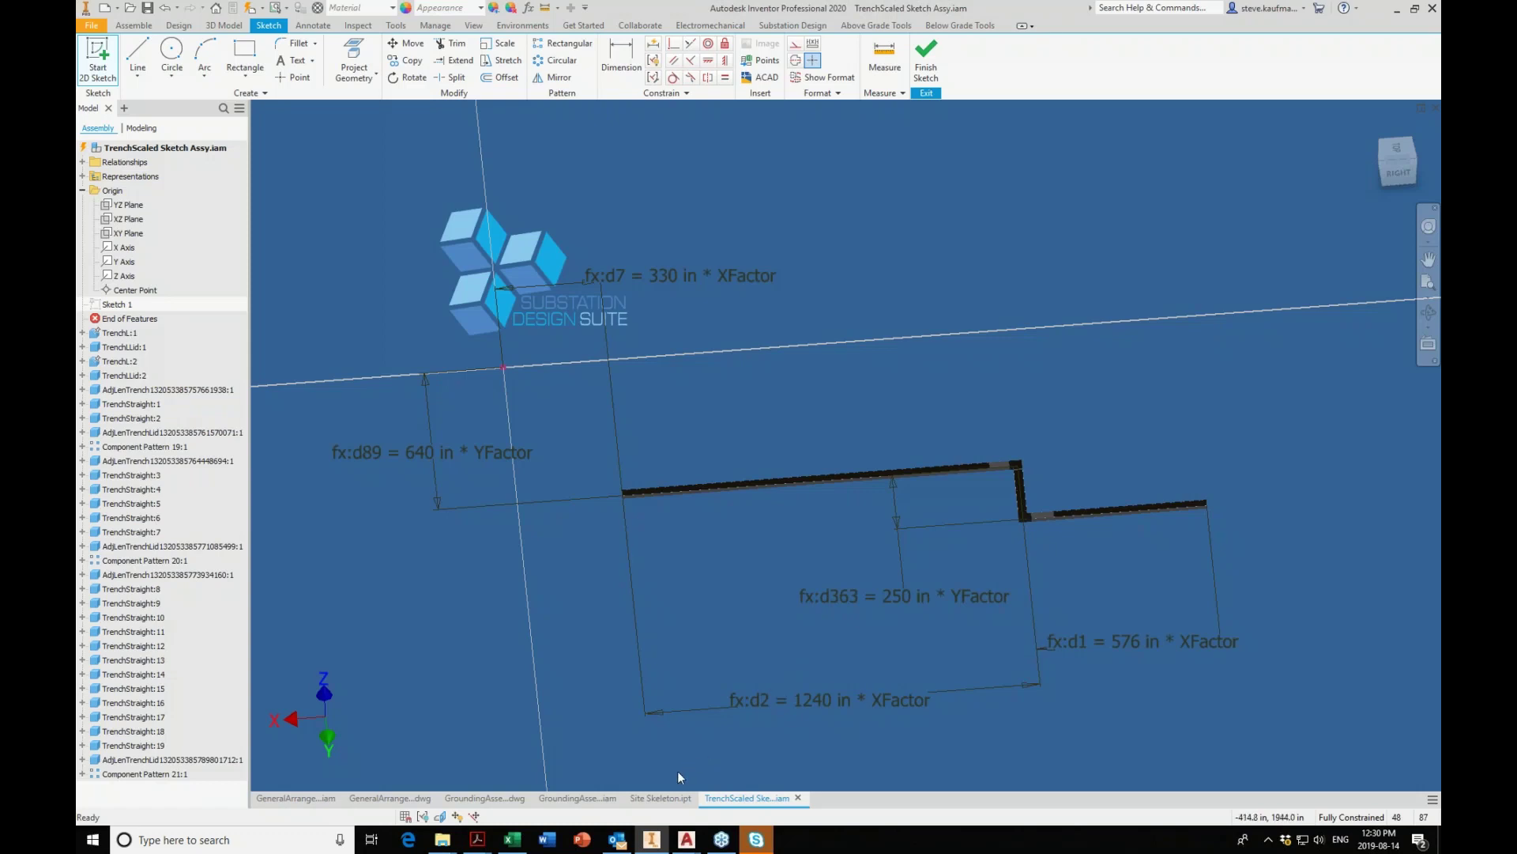
In GroundingAssemblySloped.iam, highlight the WP Slope, WP TrenchSlope and WP GroundSlope work planes in turn to compare their elevations.
left_click(579, 798)
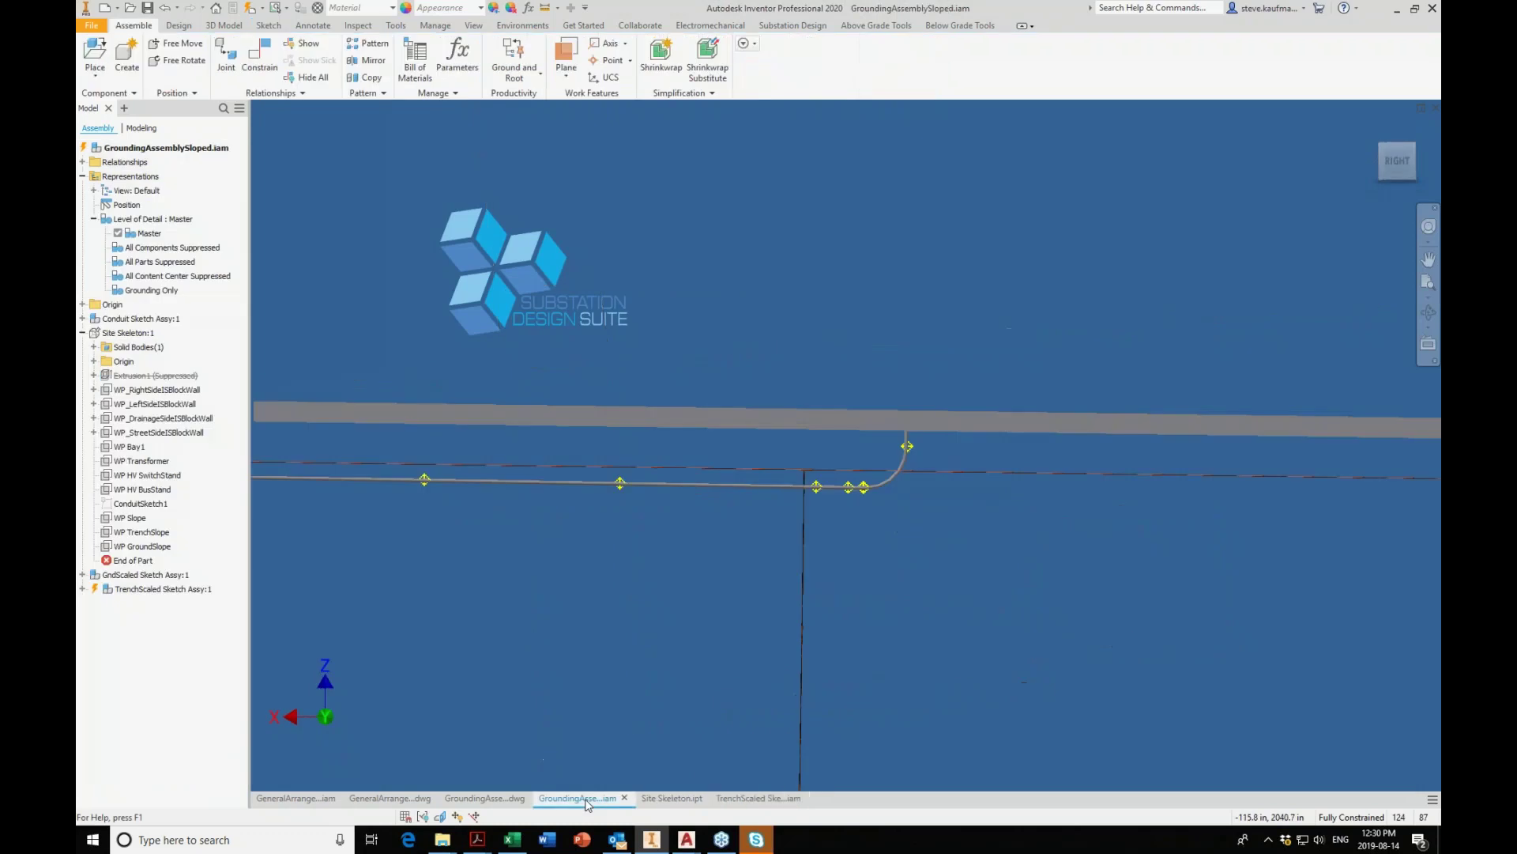
scroll(1049, 563, "down", 2)
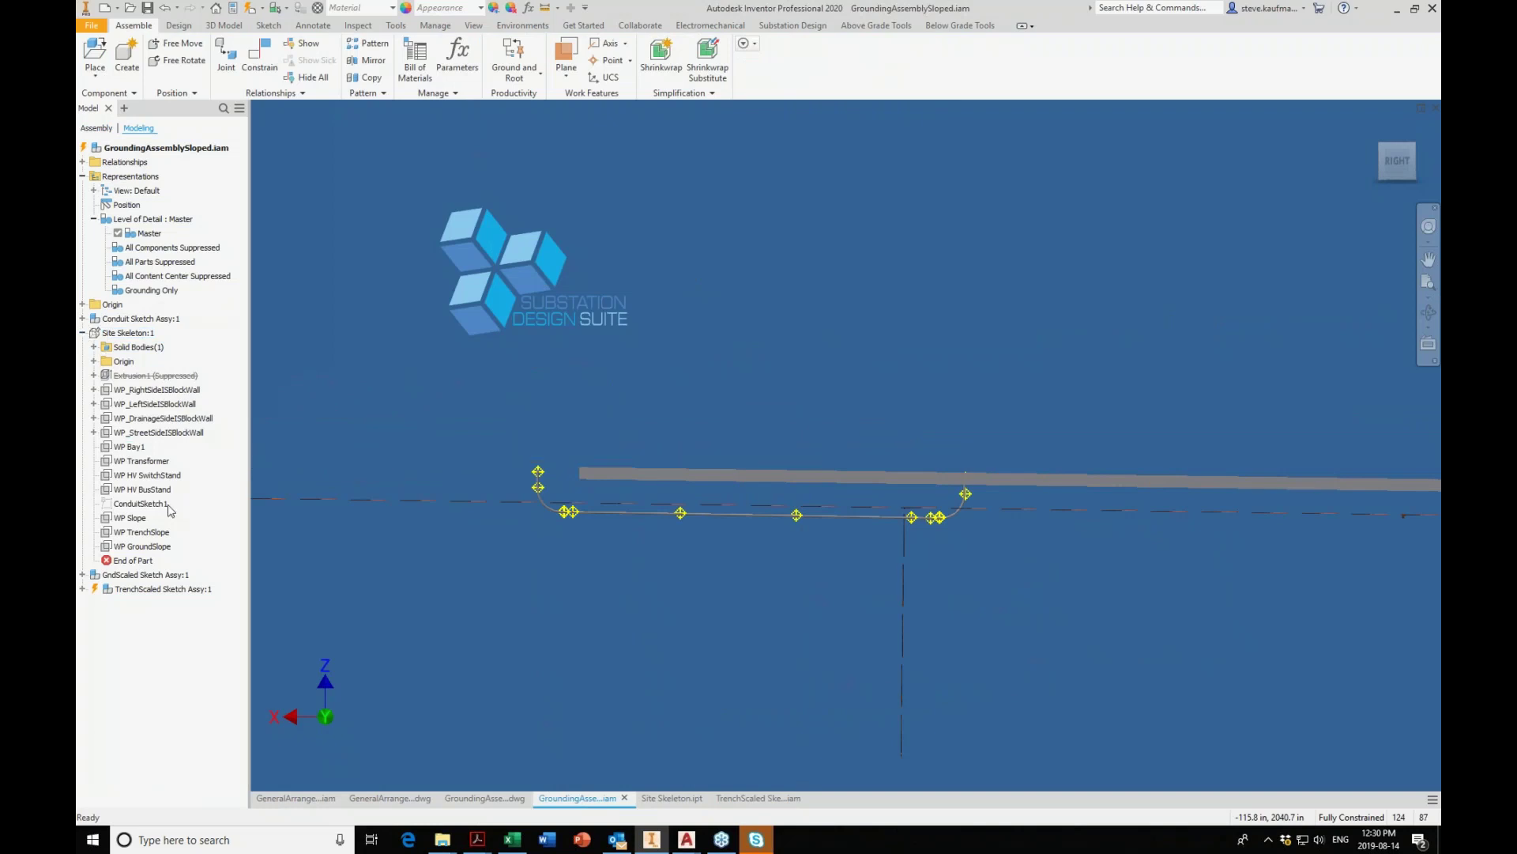
left_click(139, 520)
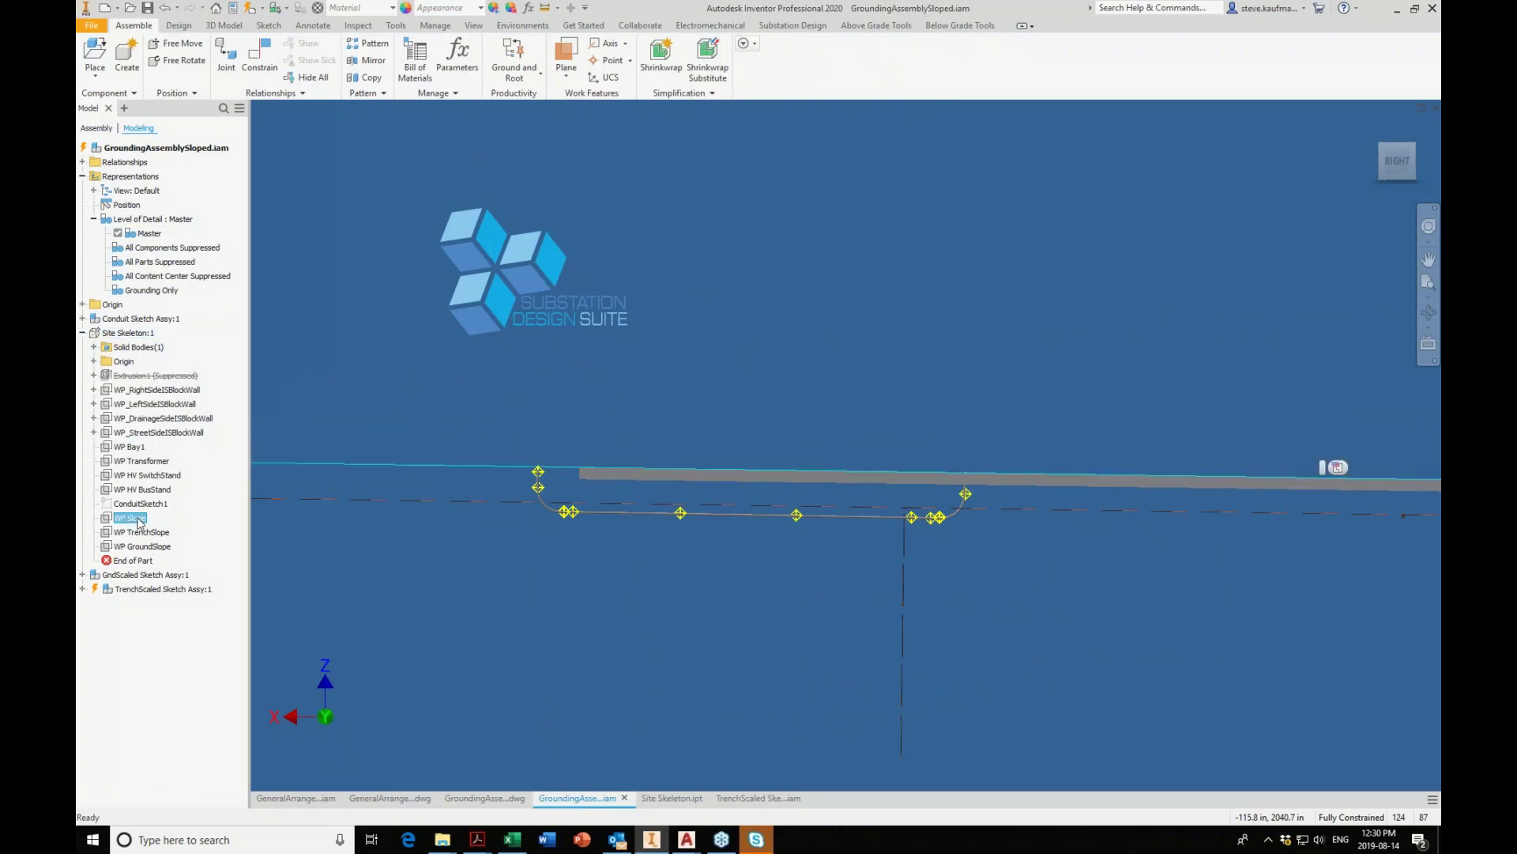
left_click(139, 534)
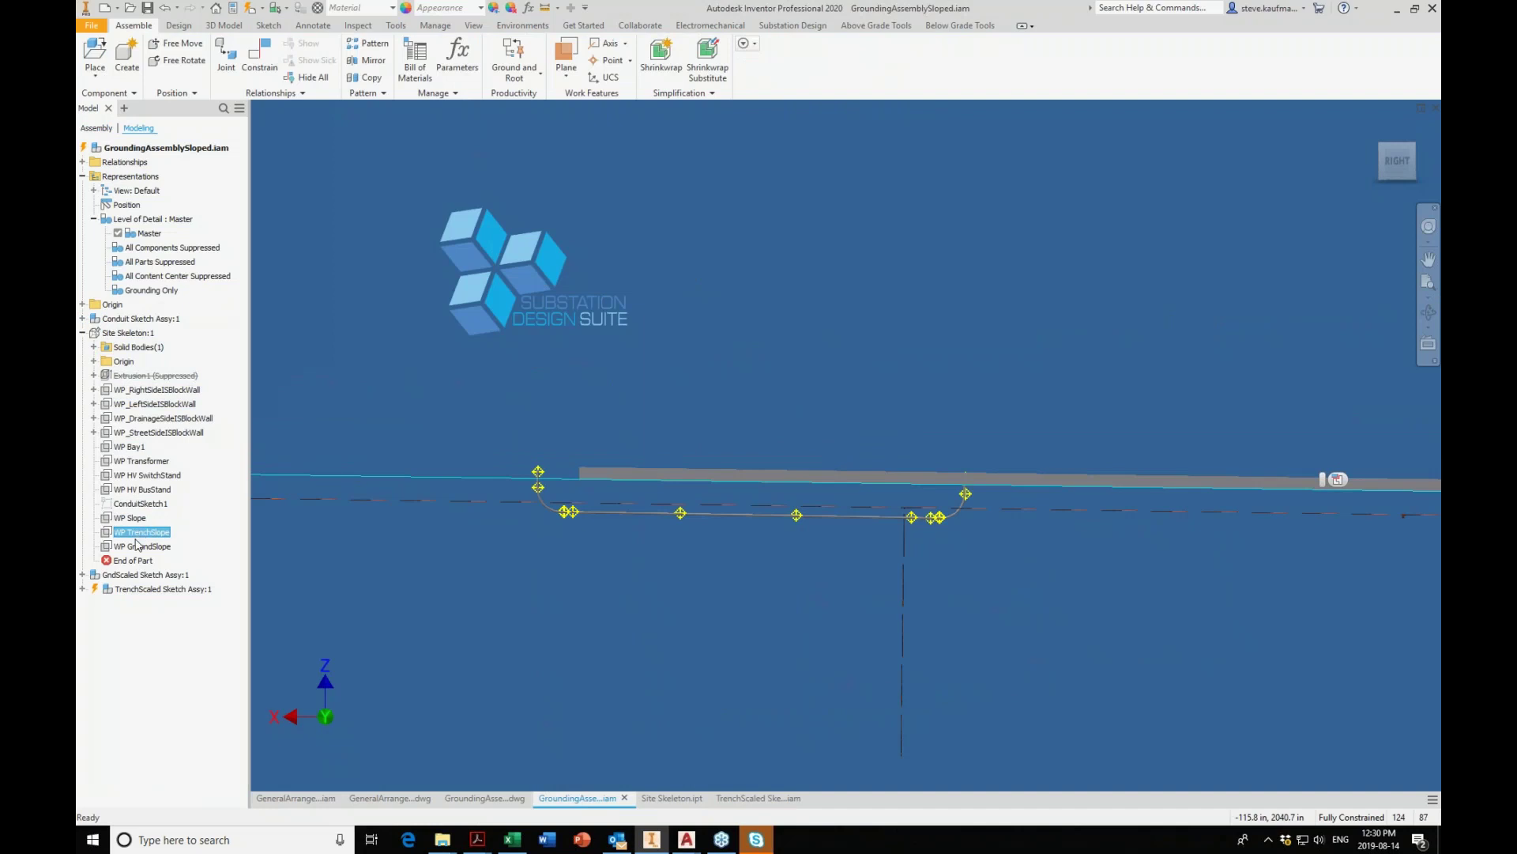
left_click(133, 548)
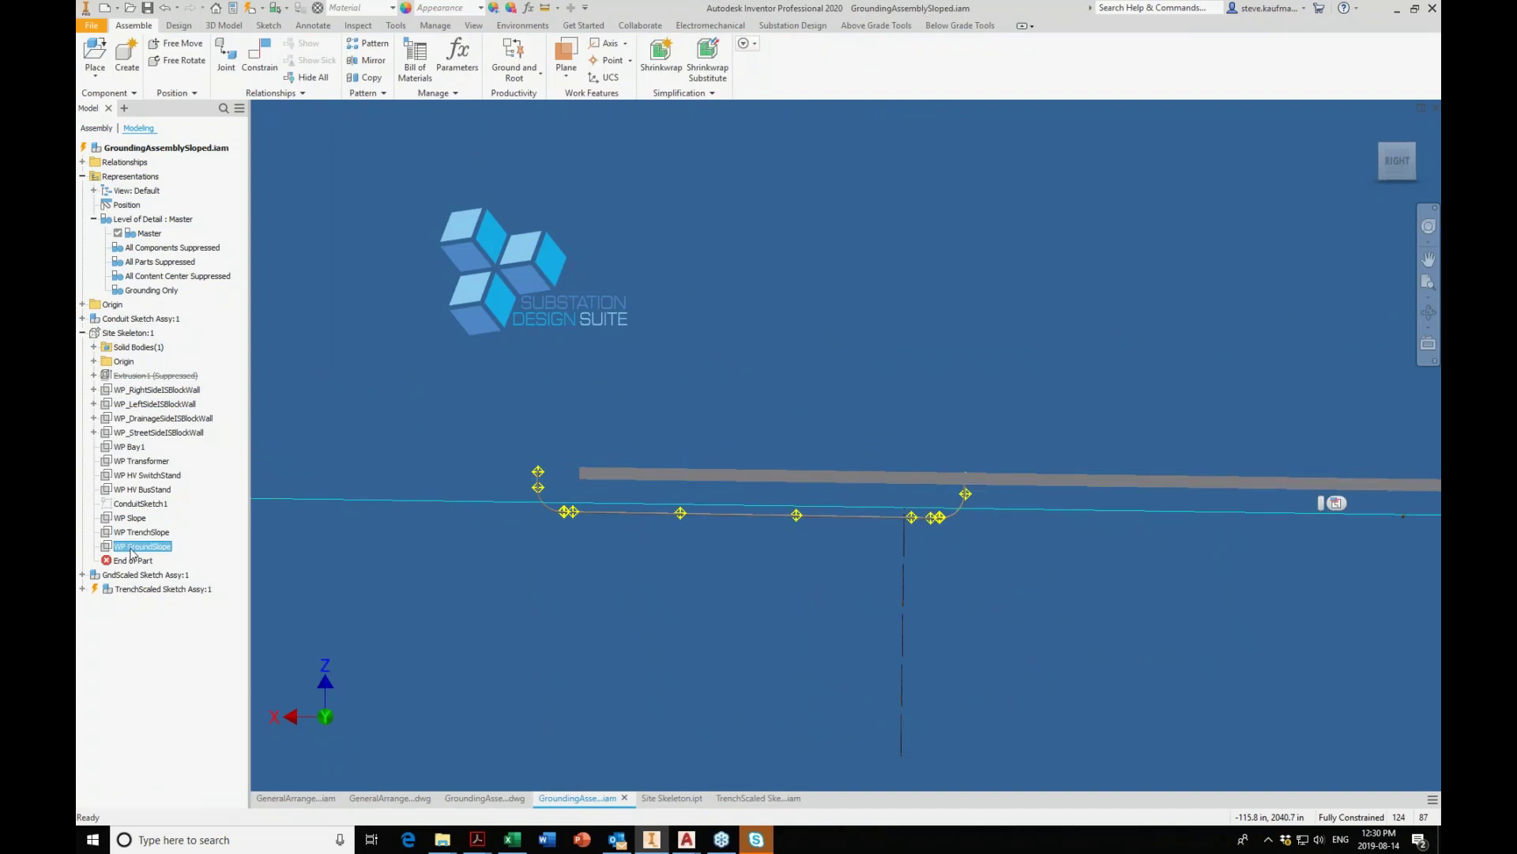
Return to TrenchScaled Sketch Assy.iam and close it.
left_click(747, 798)
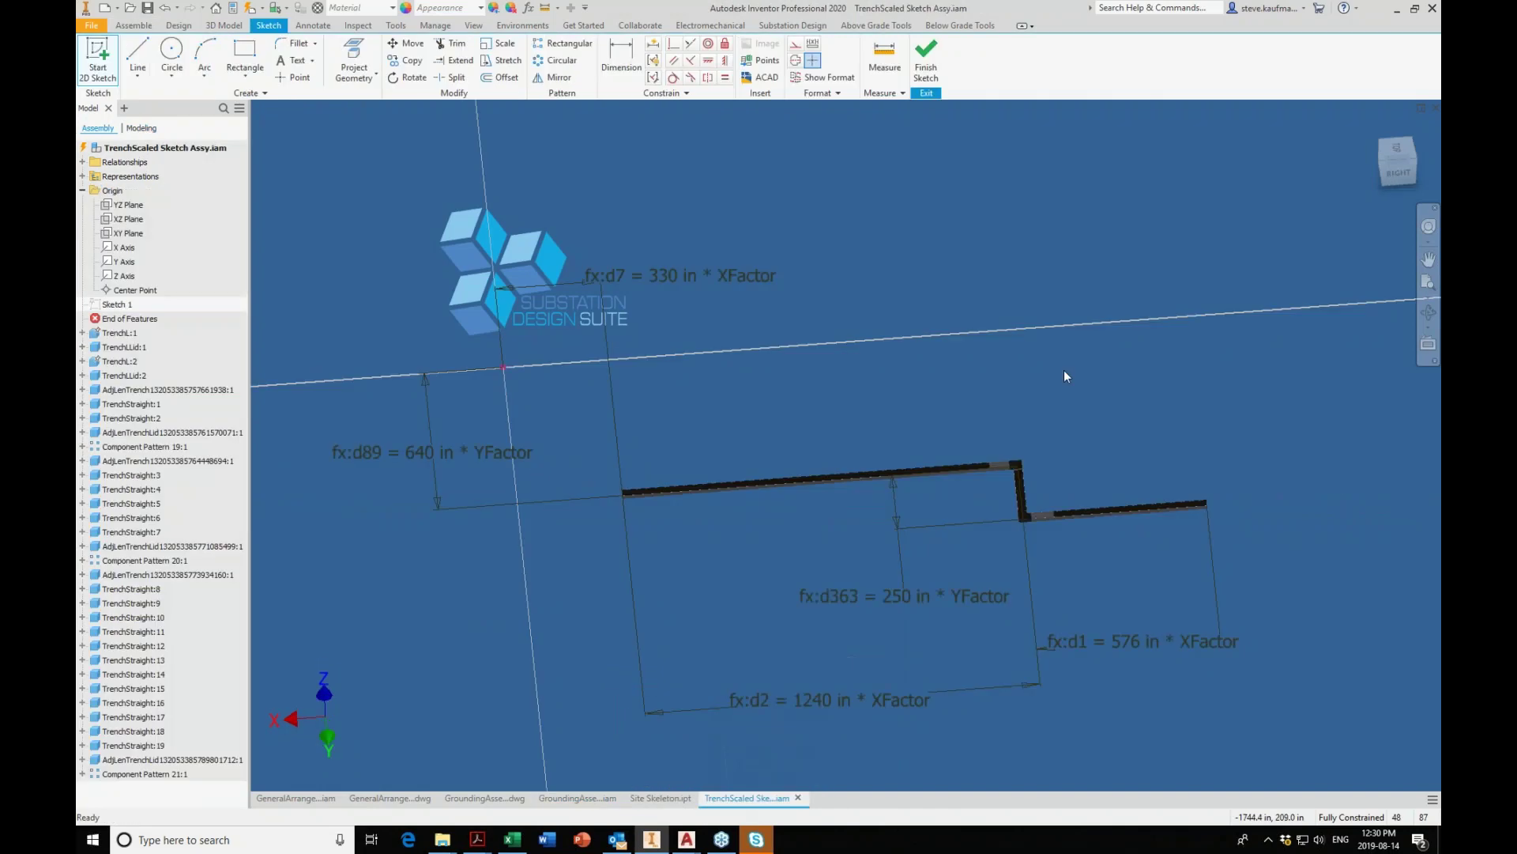
left_click(1435, 109)
left_click(723, 452)
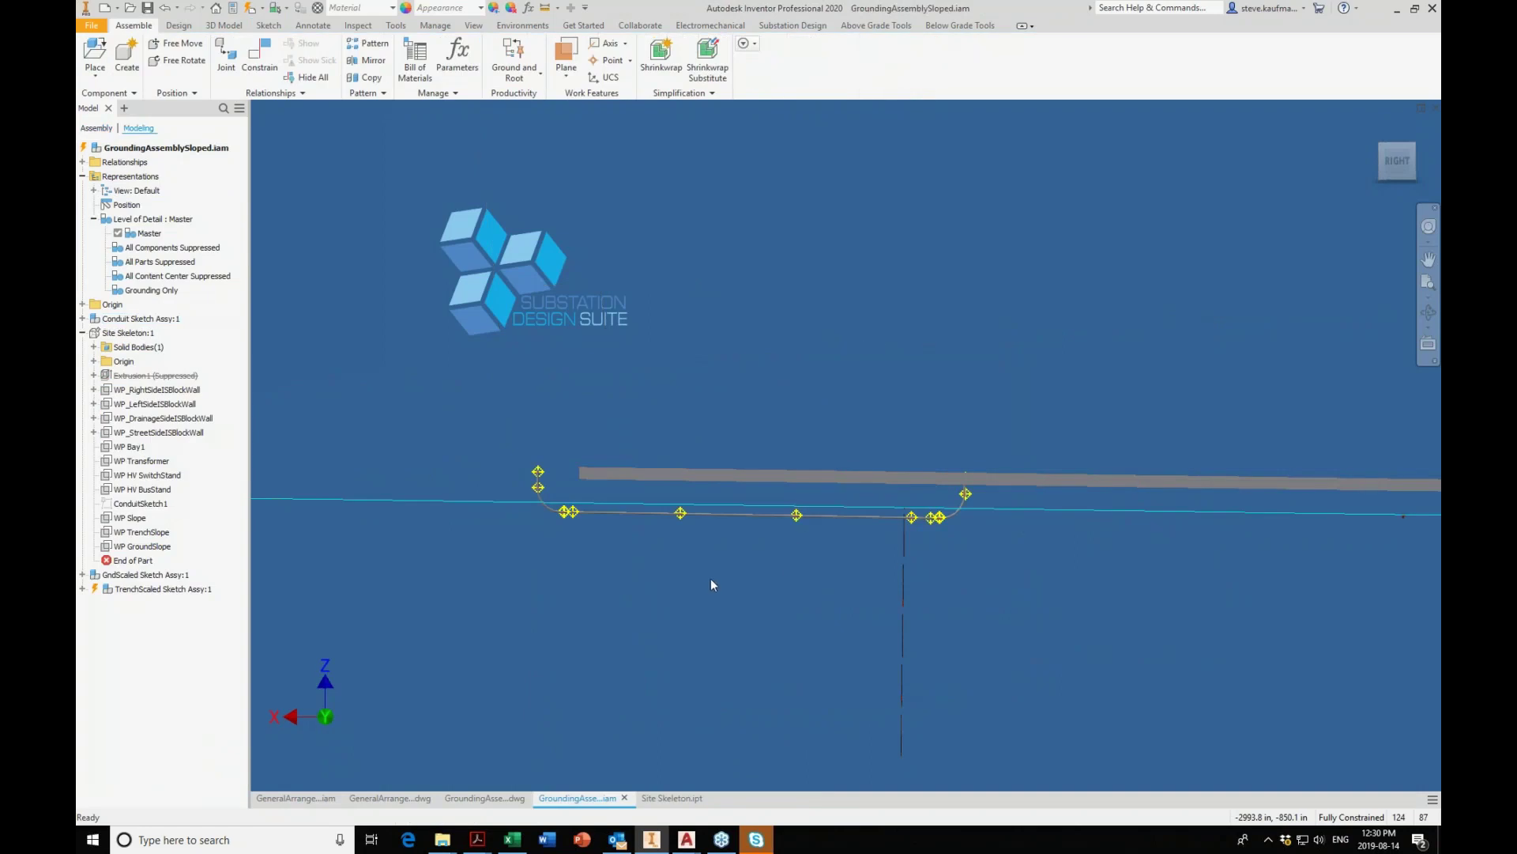
Examine the conduit and trench in GroundingAssemblySloped.iam from an isometric view.
key("F5")
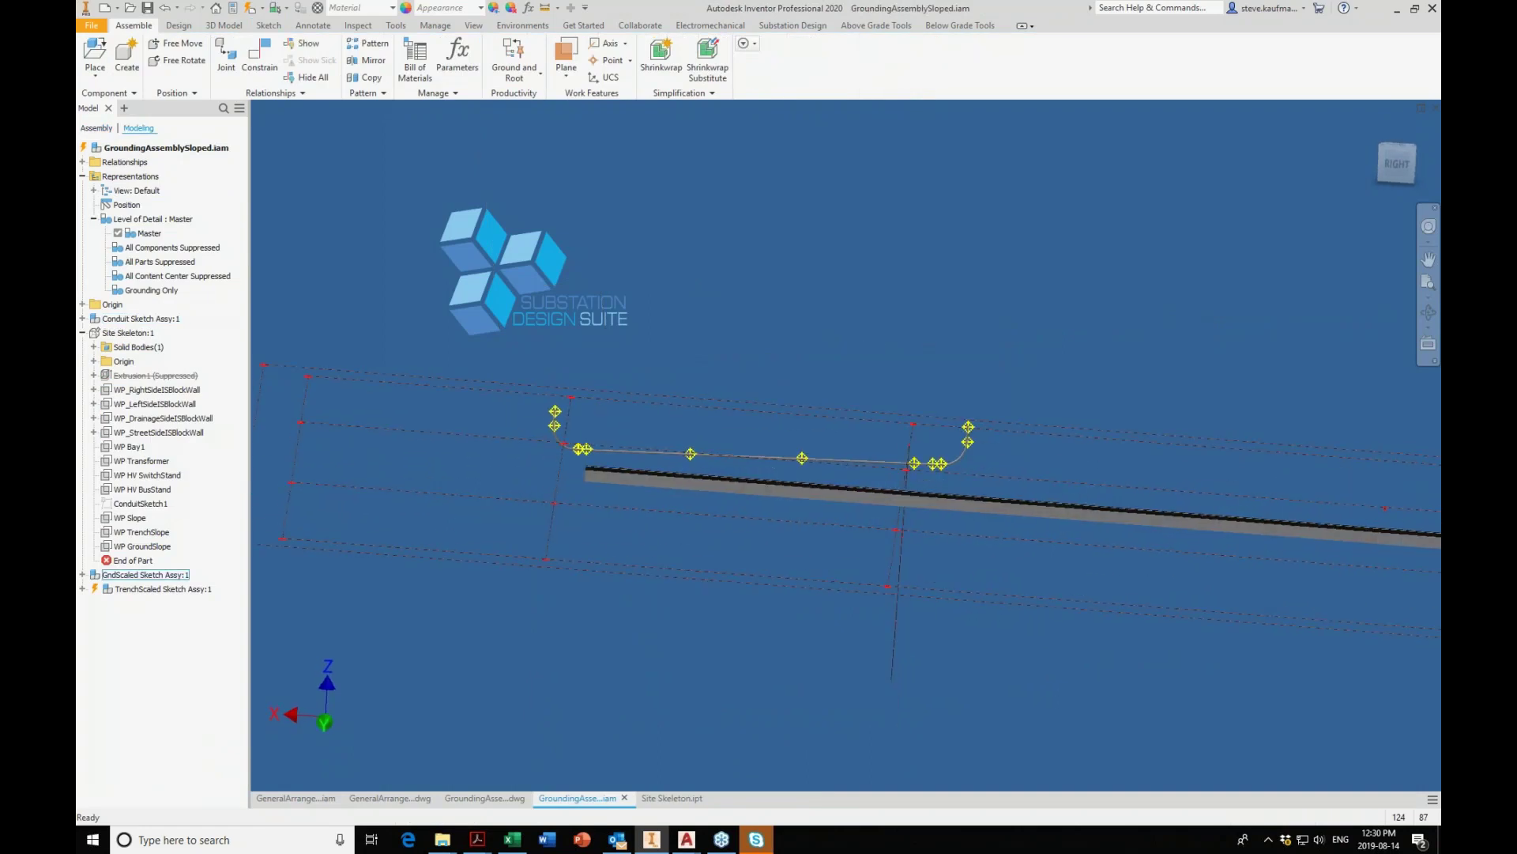
left_click(1375, 127)
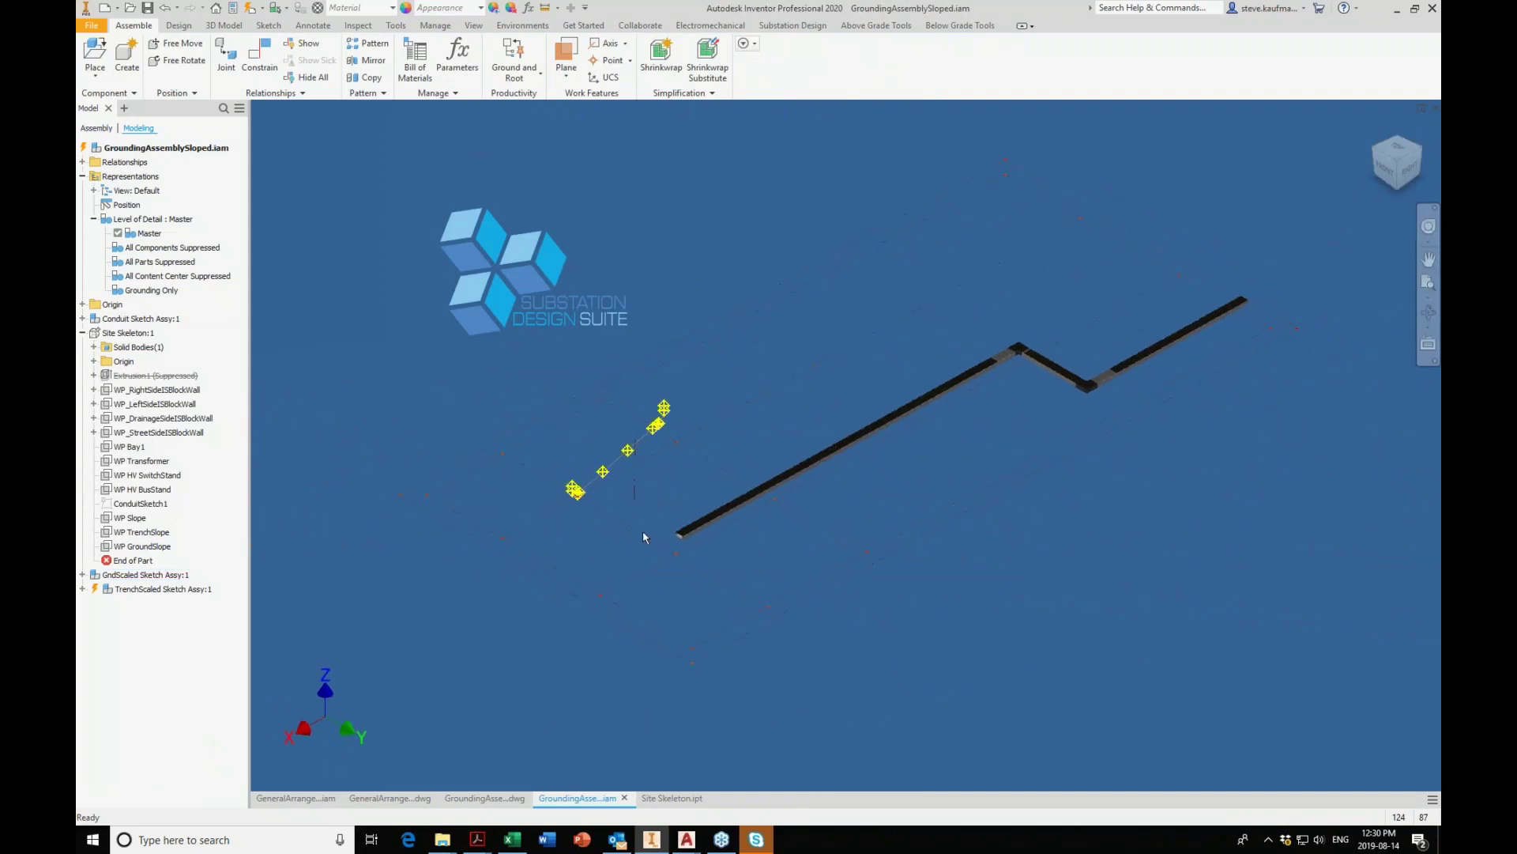
middle_click_drag(642, 531, 687, 536)
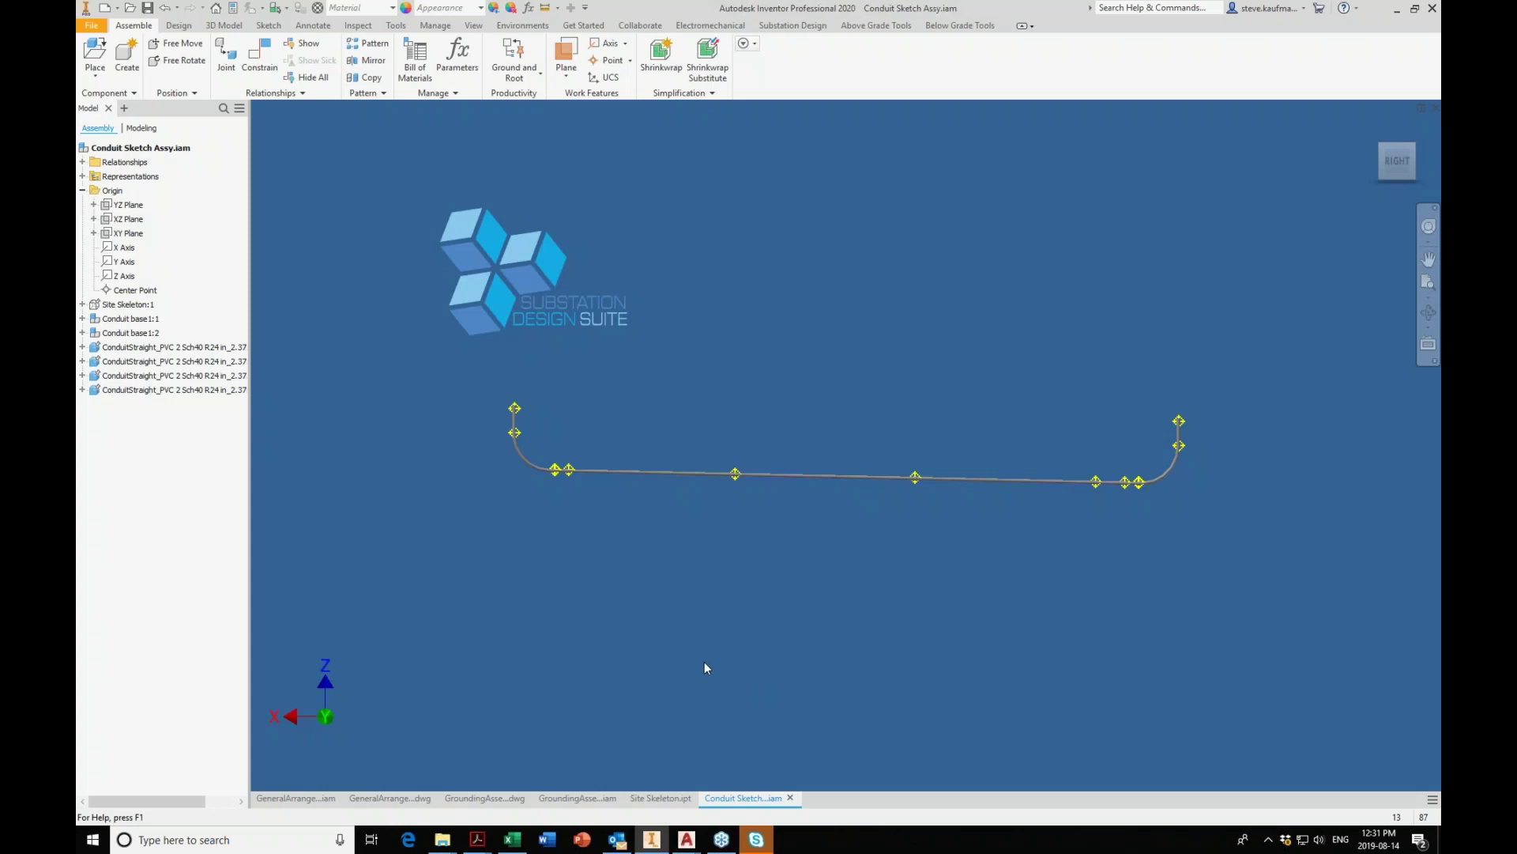
Highlight the origin XY Plane in Conduit Sketch Assy.iam and compare it with both ends of the conduit run.
scroll(507, 428, "up", 4)
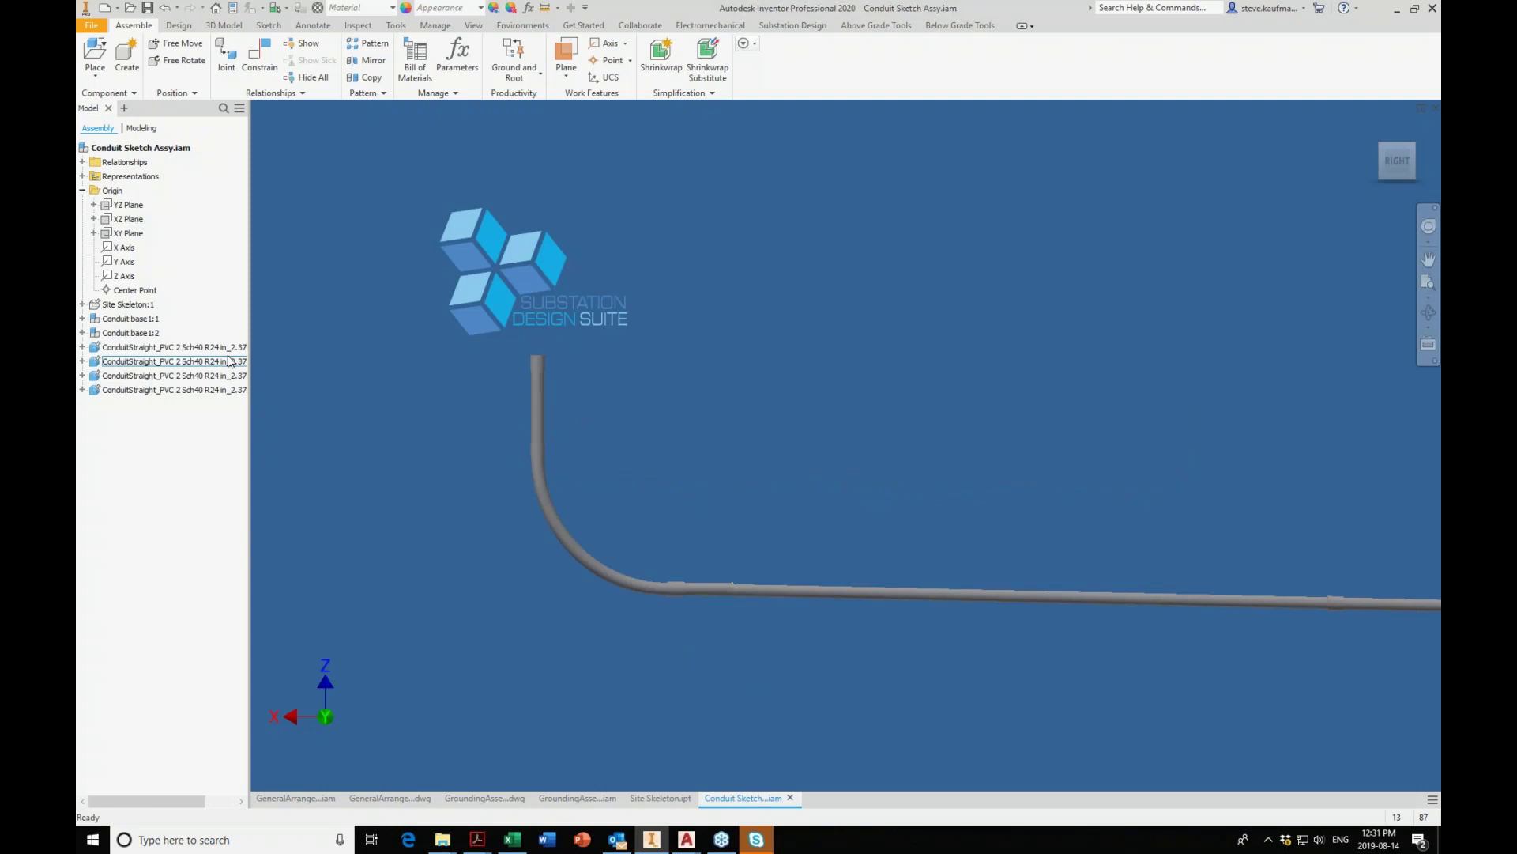
left_click(130, 234)
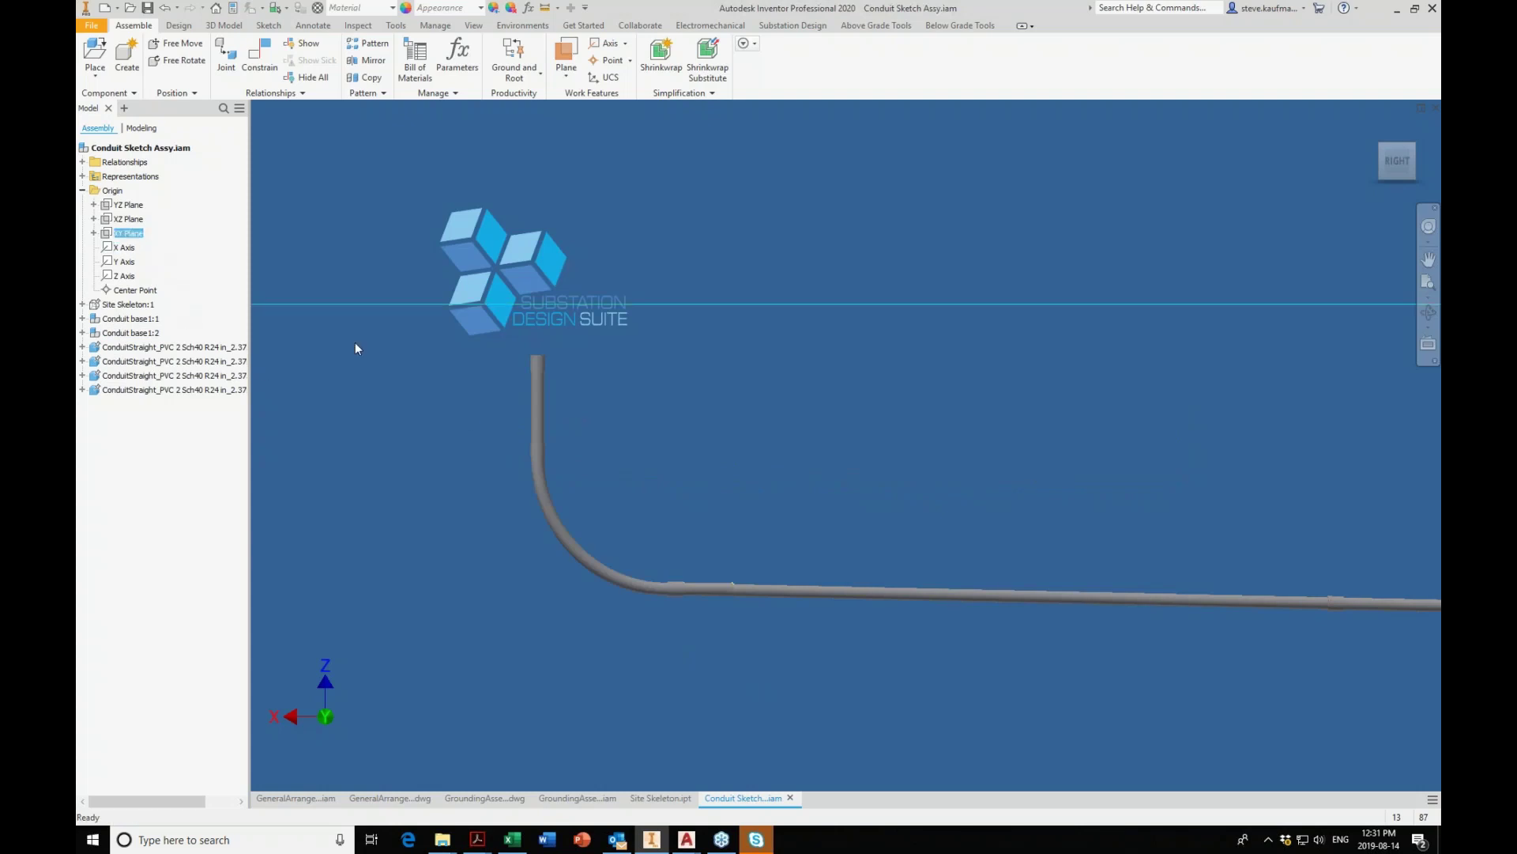
scroll(471, 400, "down", 2)
scroll(471, 400, "down", 3)
scroll(987, 407, "up", 4)
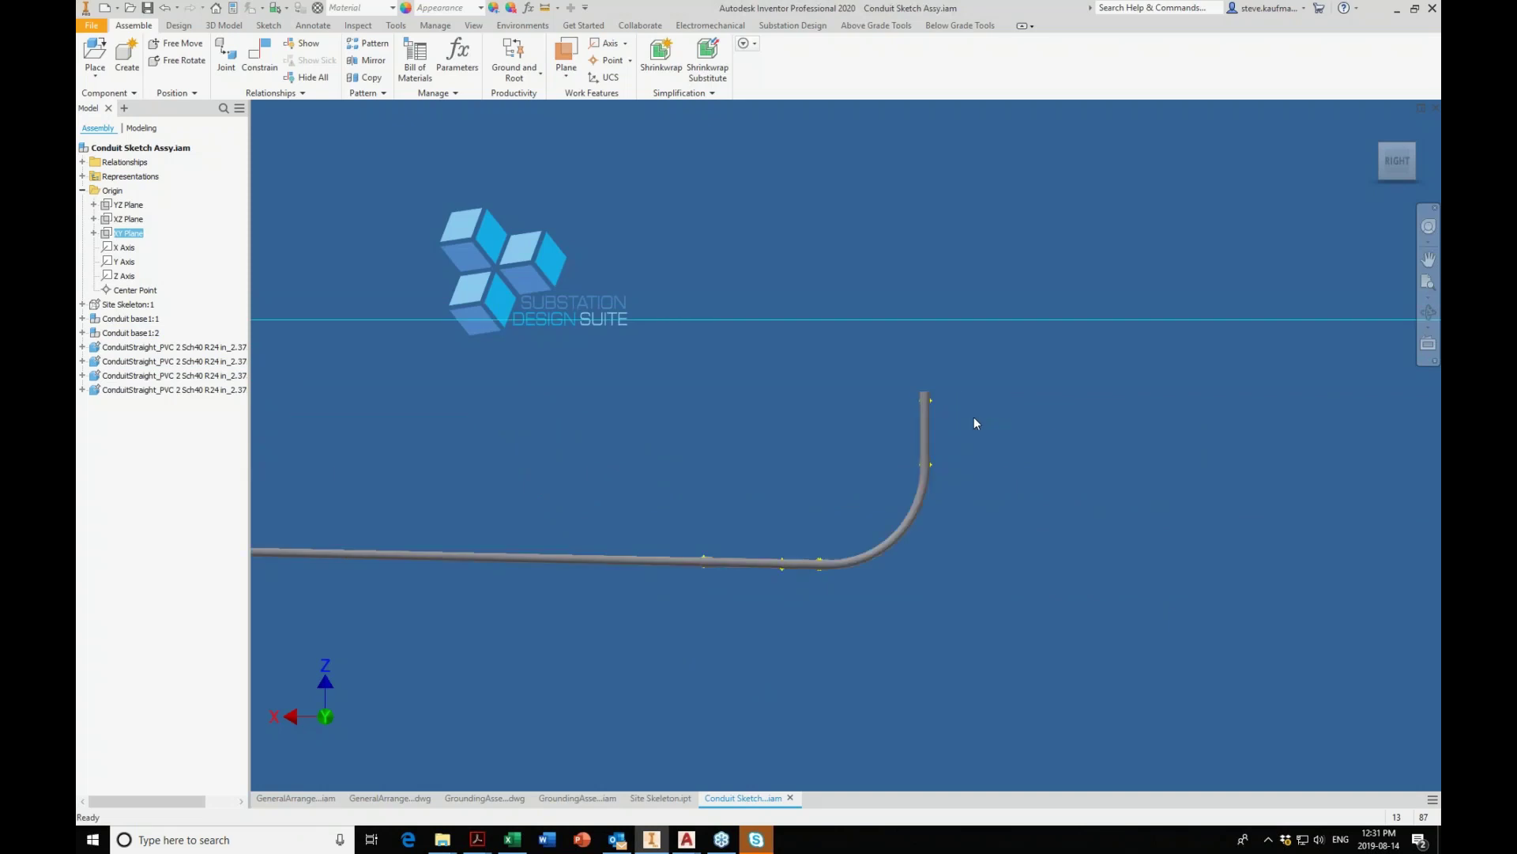
scroll(994, 413, "down", 5)
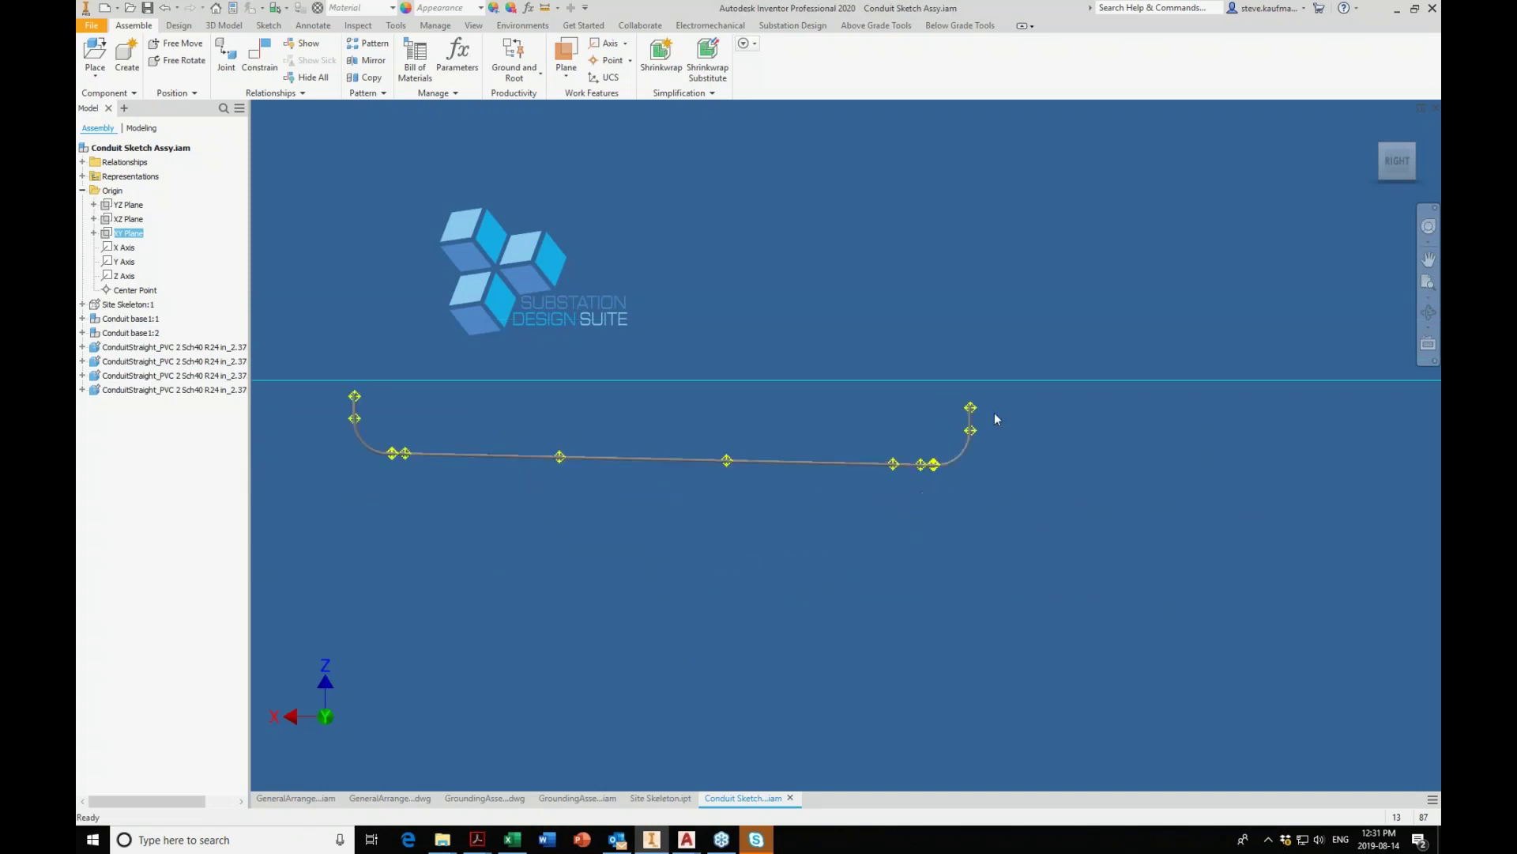
left_click(447, 462)
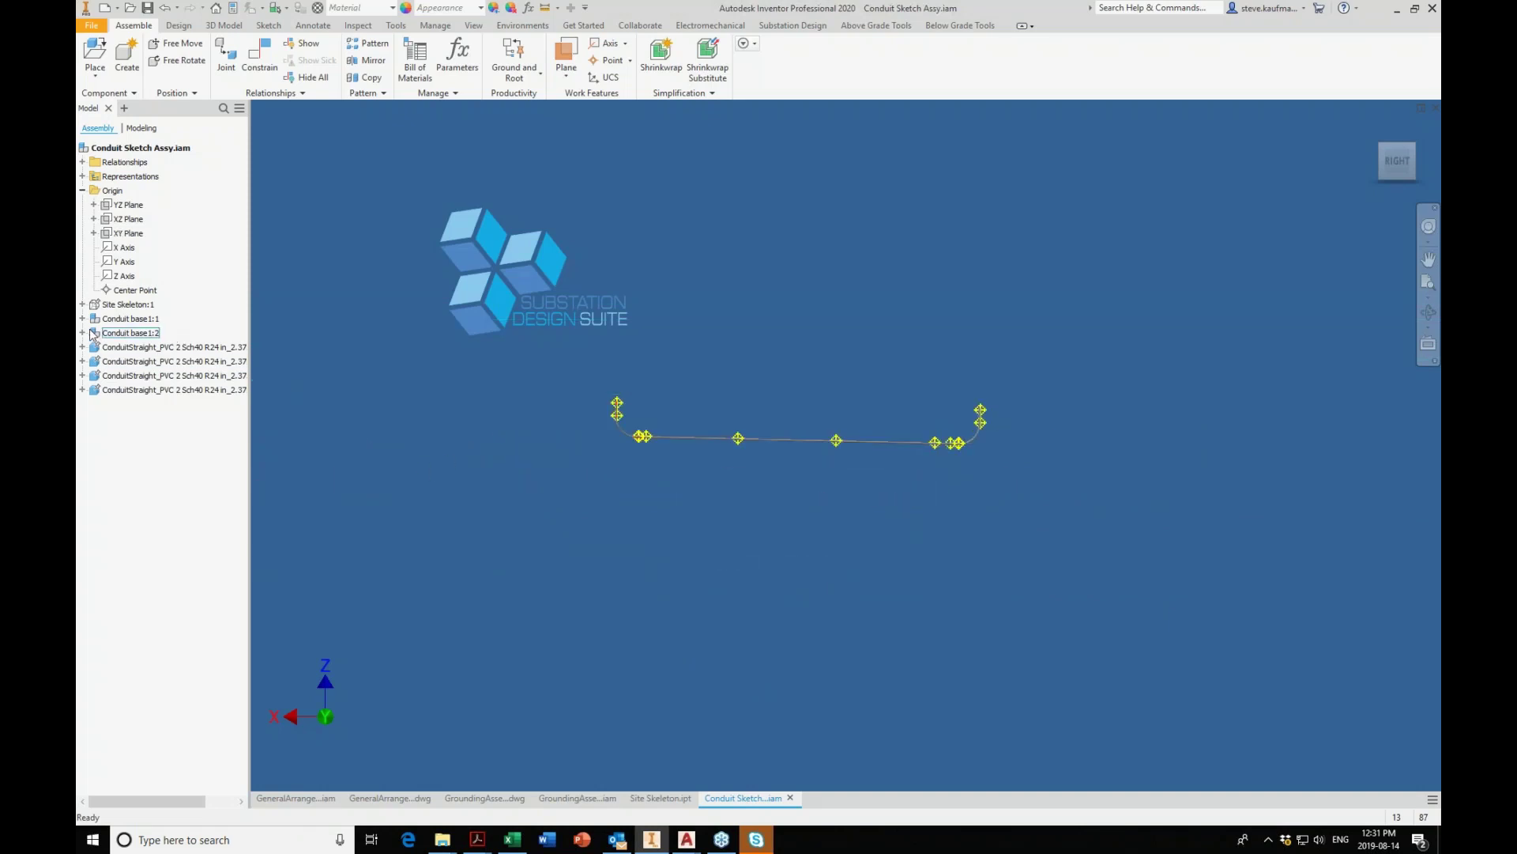
Expand Site Skeleton:1 and highlight its WP Slope work plane to compare it with the conduit run's slope.
left_click(82, 304)
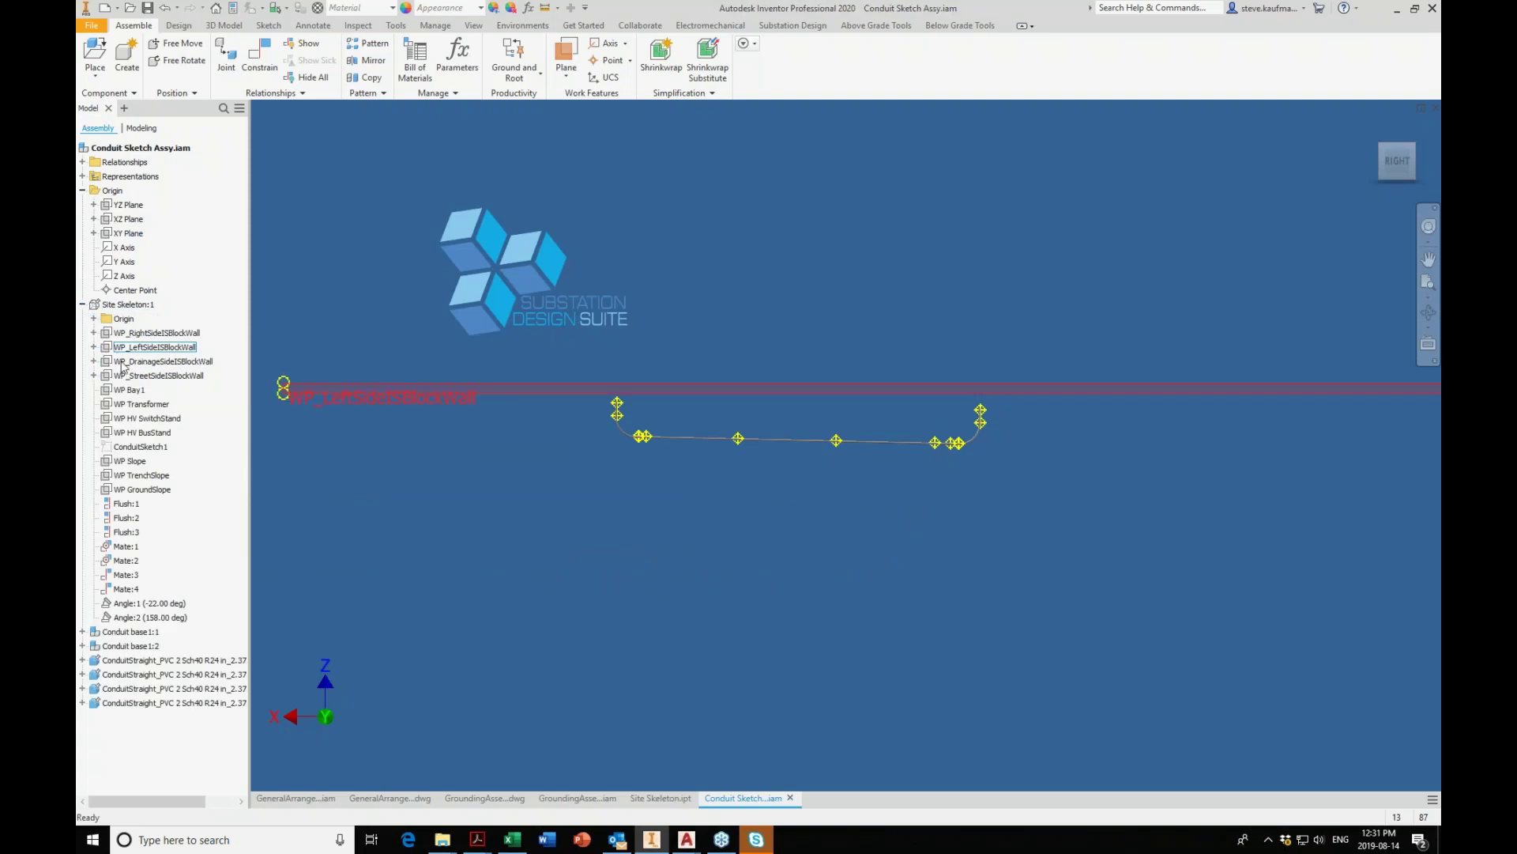
left_click(147, 464)
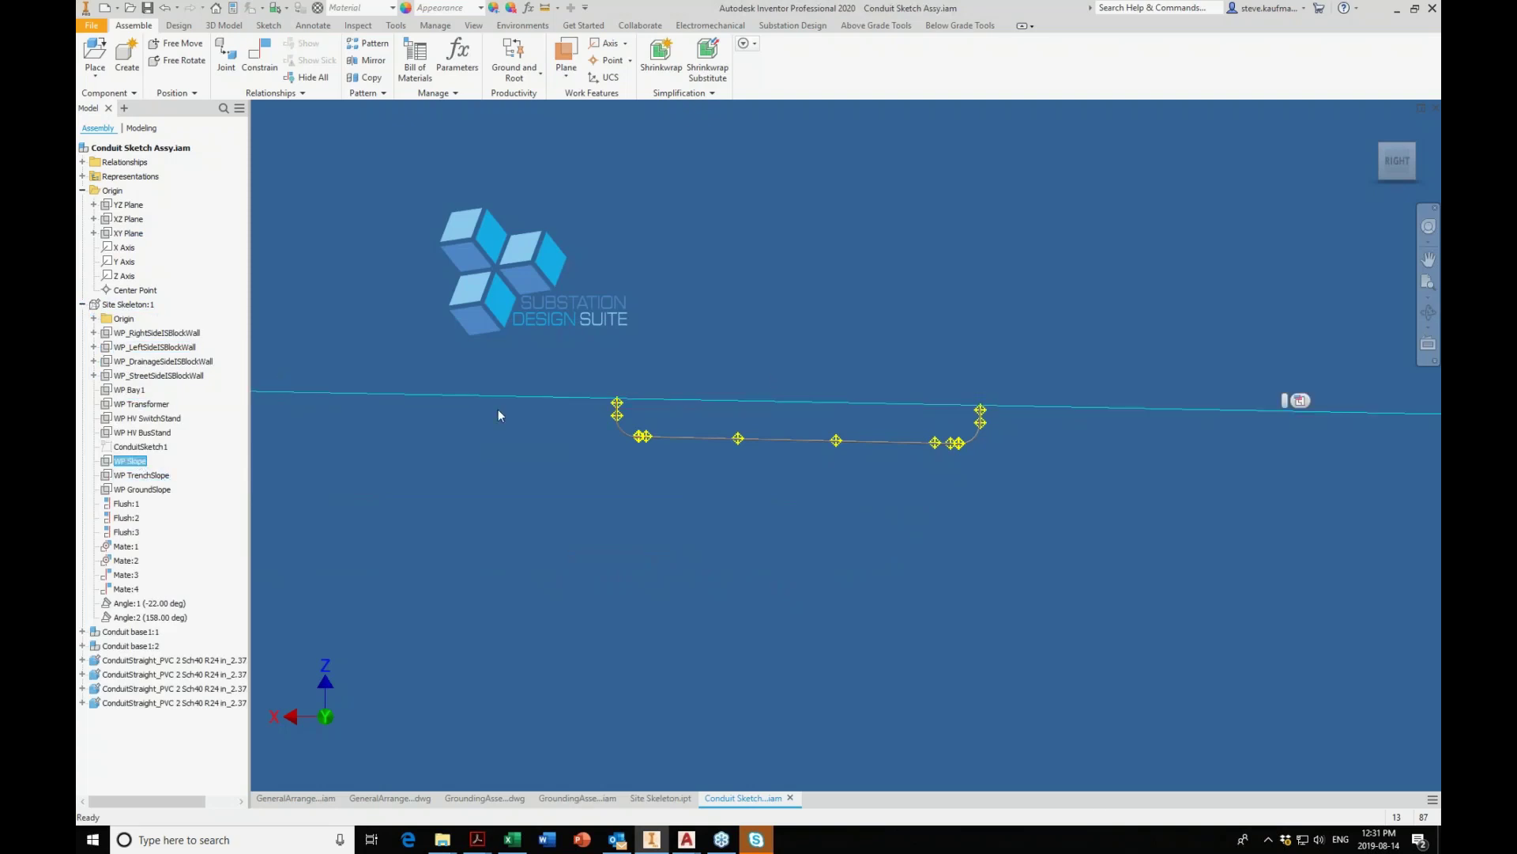
scroll(939, 429, "up", 5)
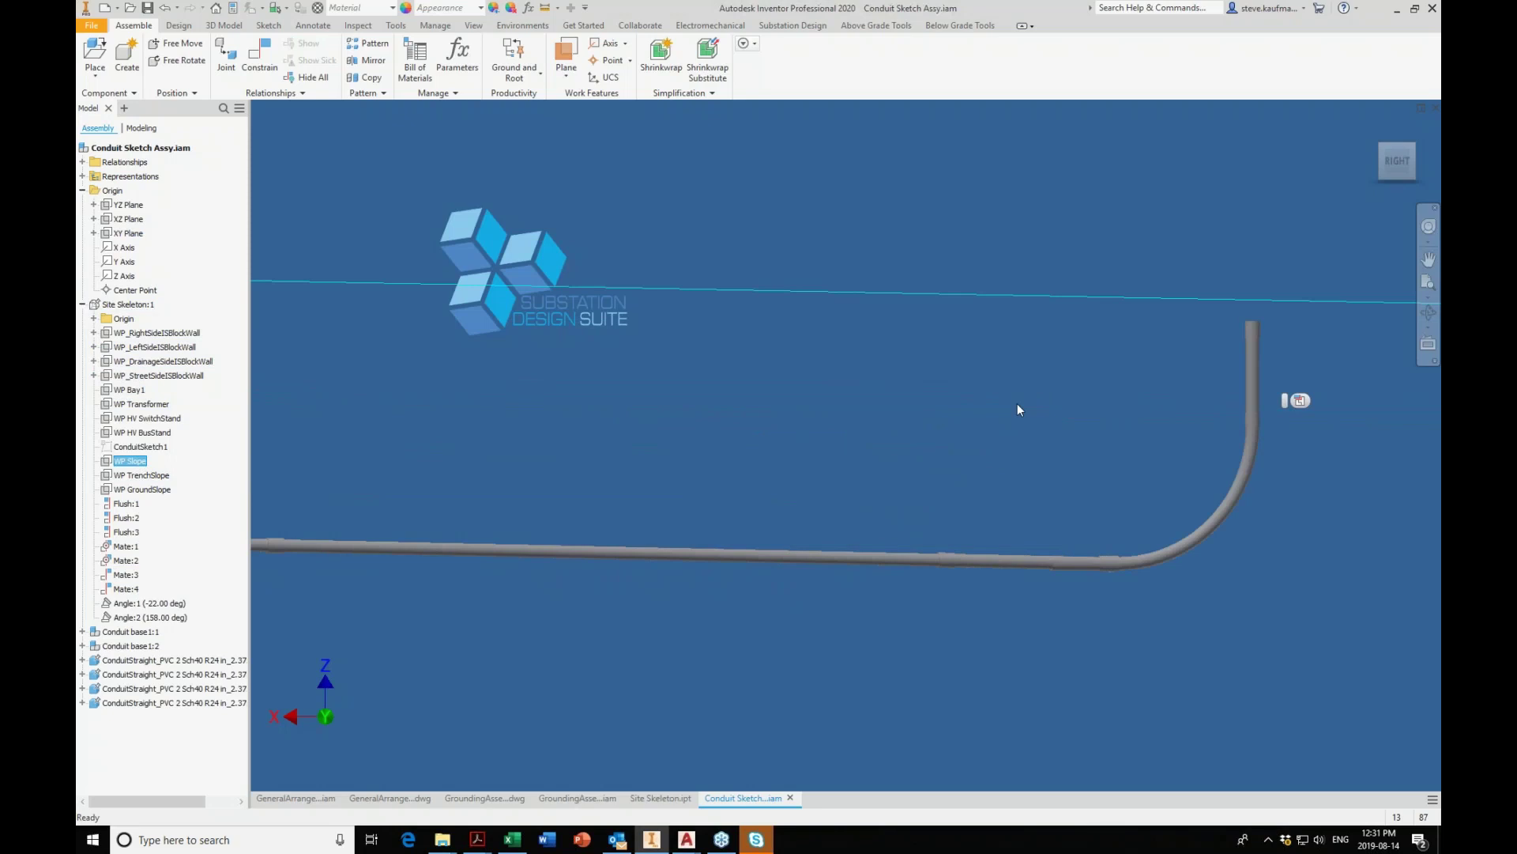
scroll(1017, 403, "down", 3)
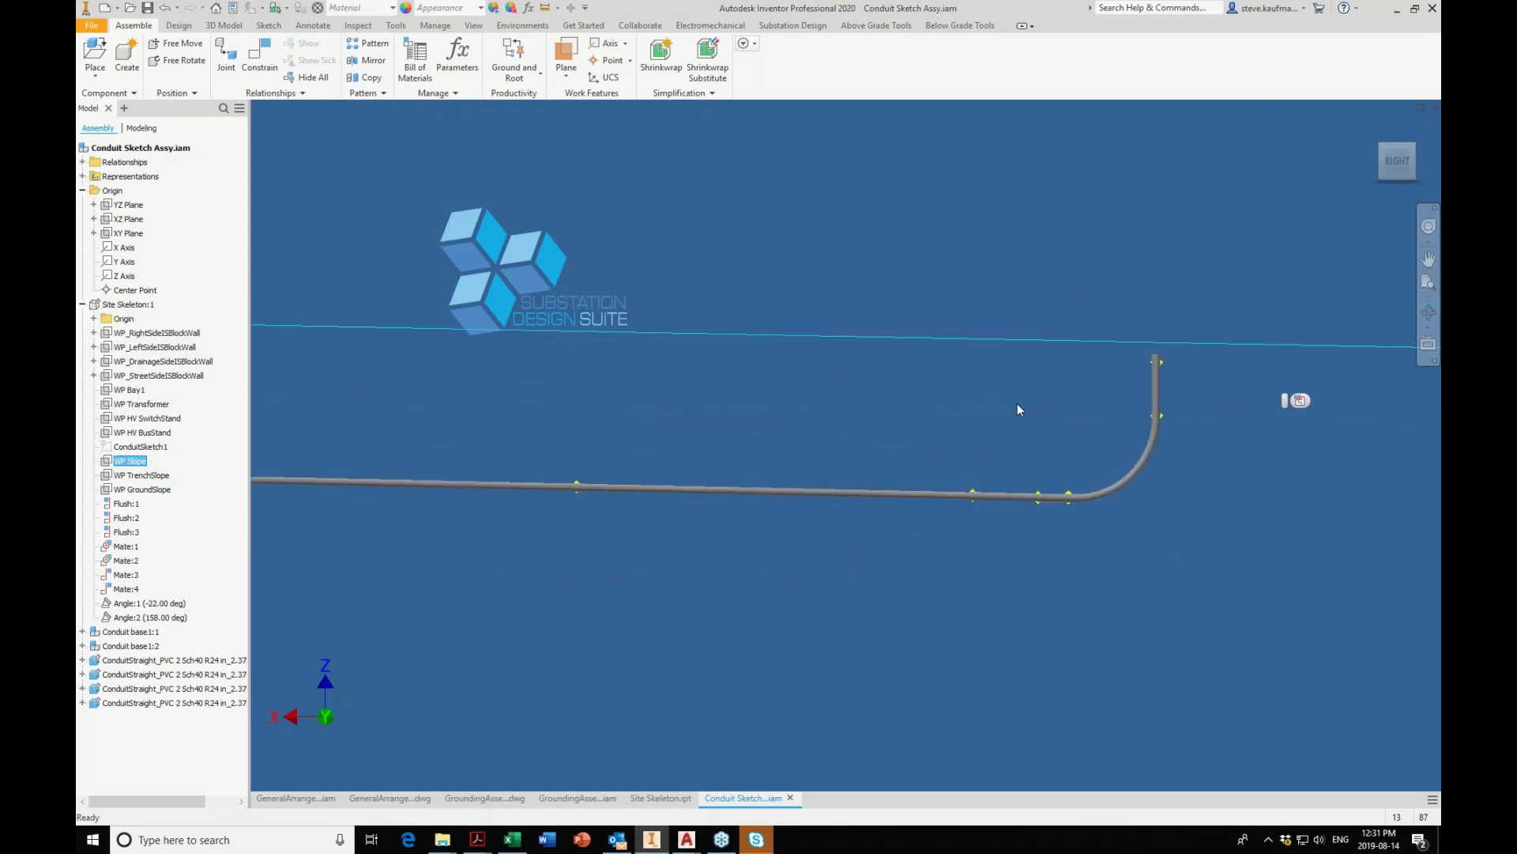
Highlight the WP TrenchSlope work plane and compare it with the conduit at both risers, then clear the selection.
left_click(161, 476)
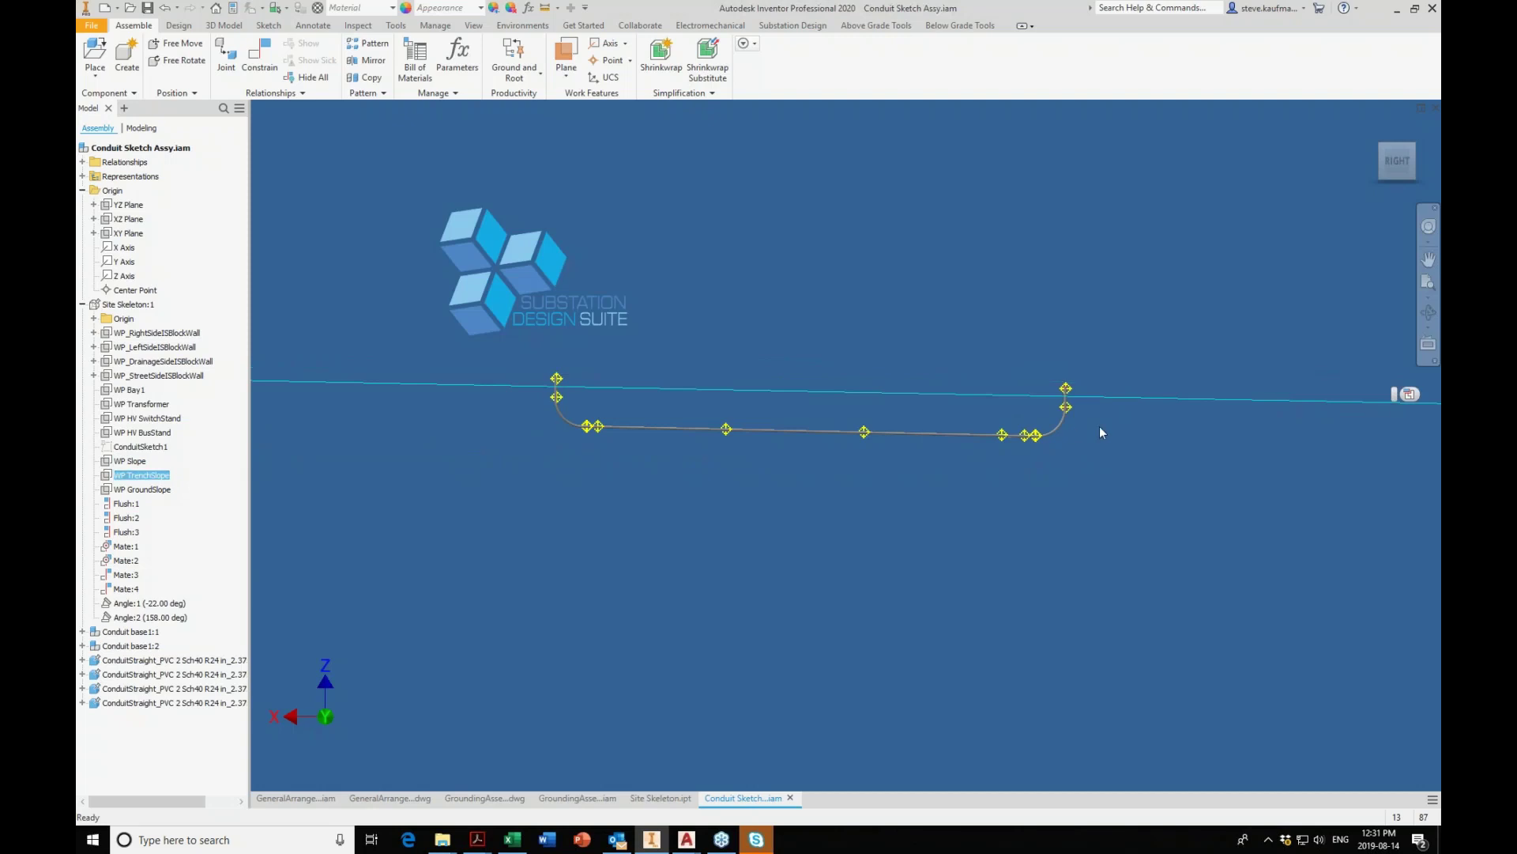
scroll(1099, 425, "up", 3)
scroll(1212, 469, "down", 3)
scroll(507, 445, "up", 2)
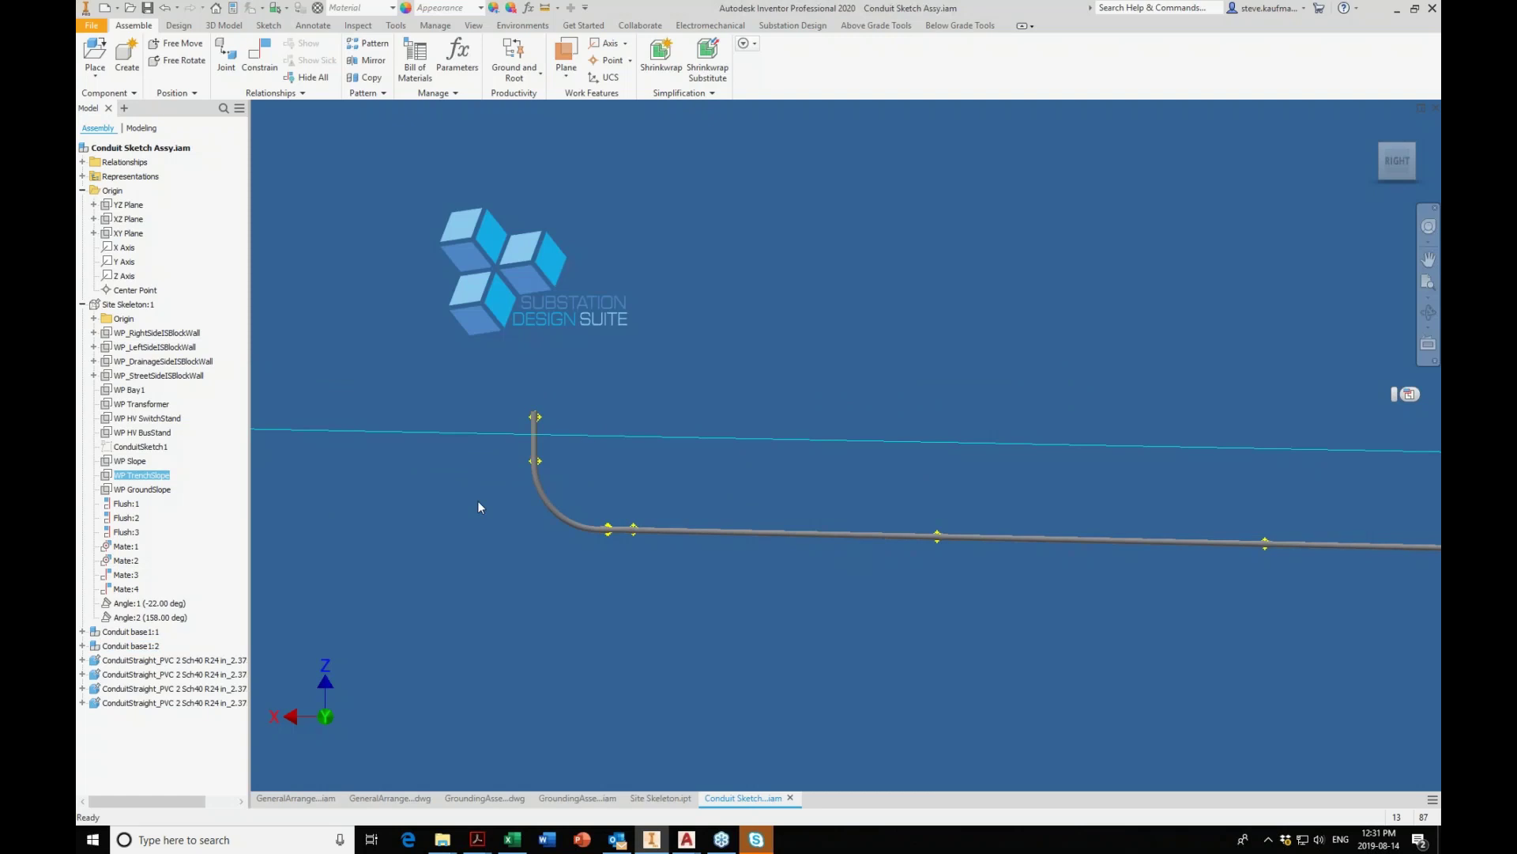
scroll(478, 506, "down", 3)
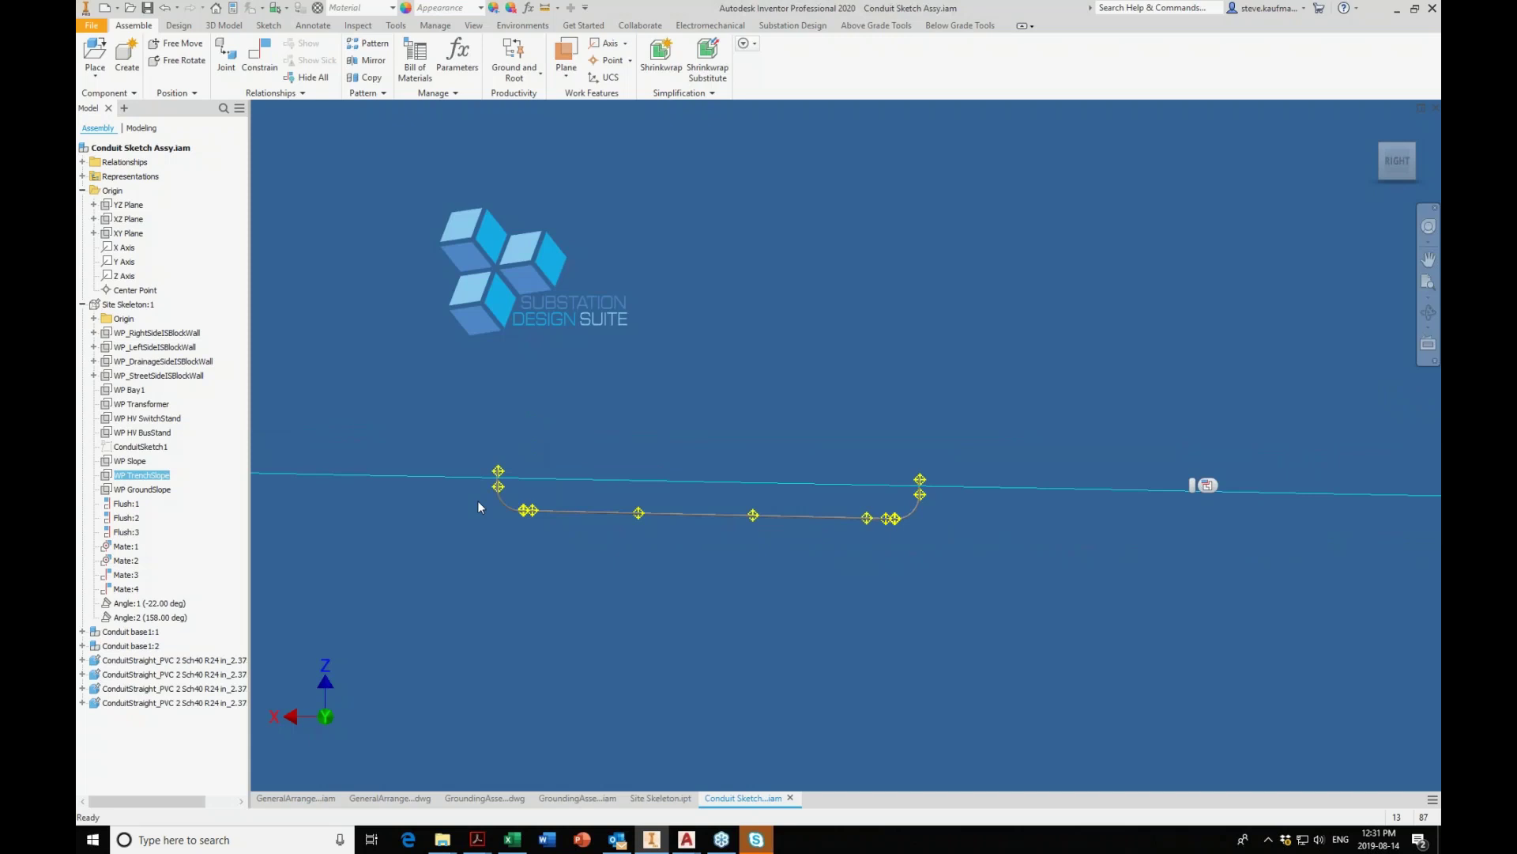
left_click(478, 506)
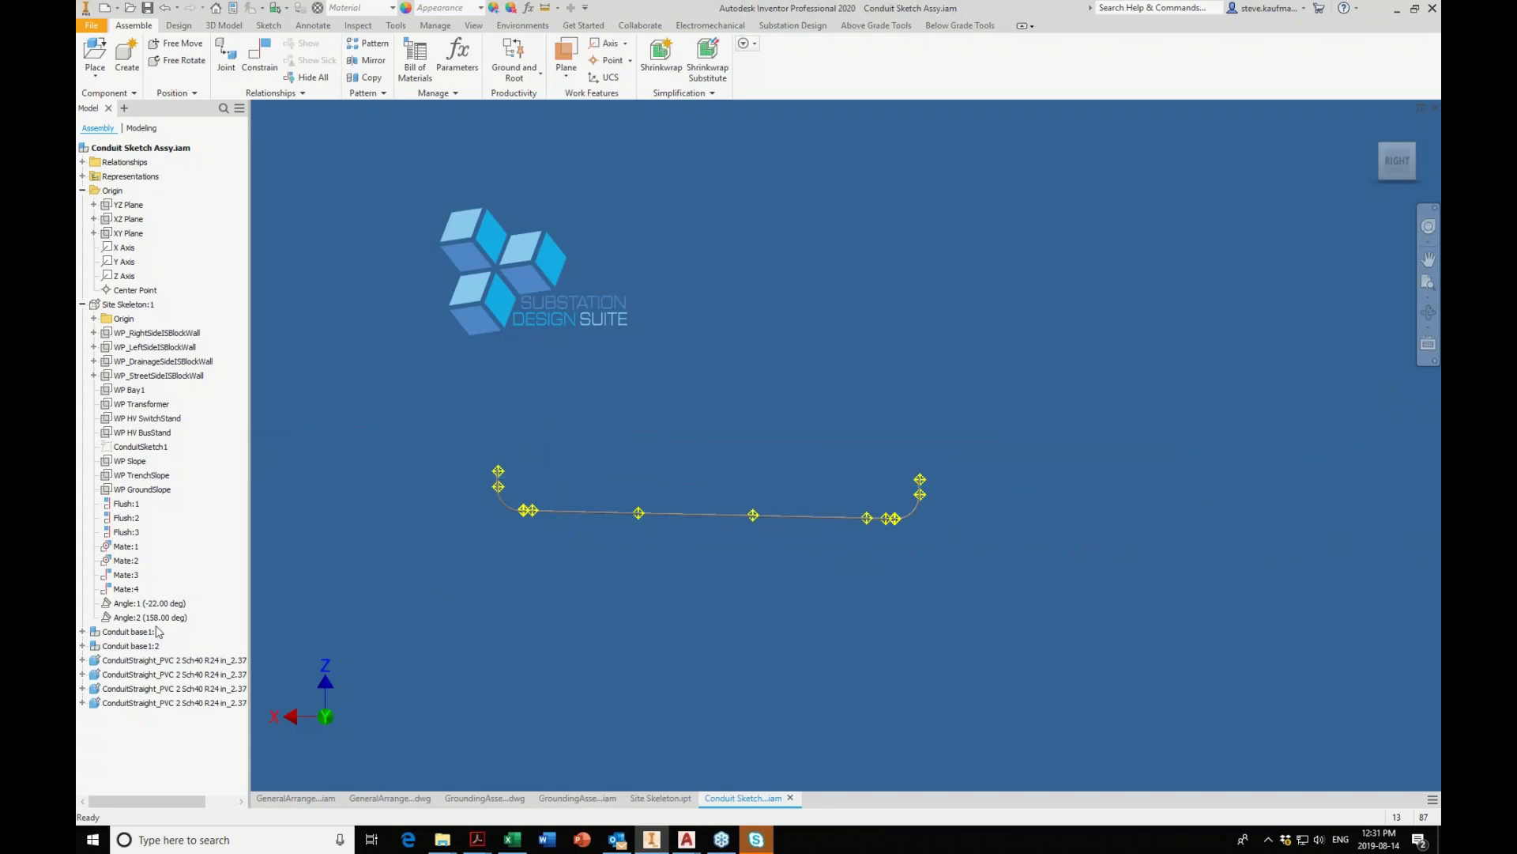
Examine the Conduit base1:1 subassembly at the end of the run and open it in its own window.
left_click(150, 634)
scroll(510, 482, "up", 4)
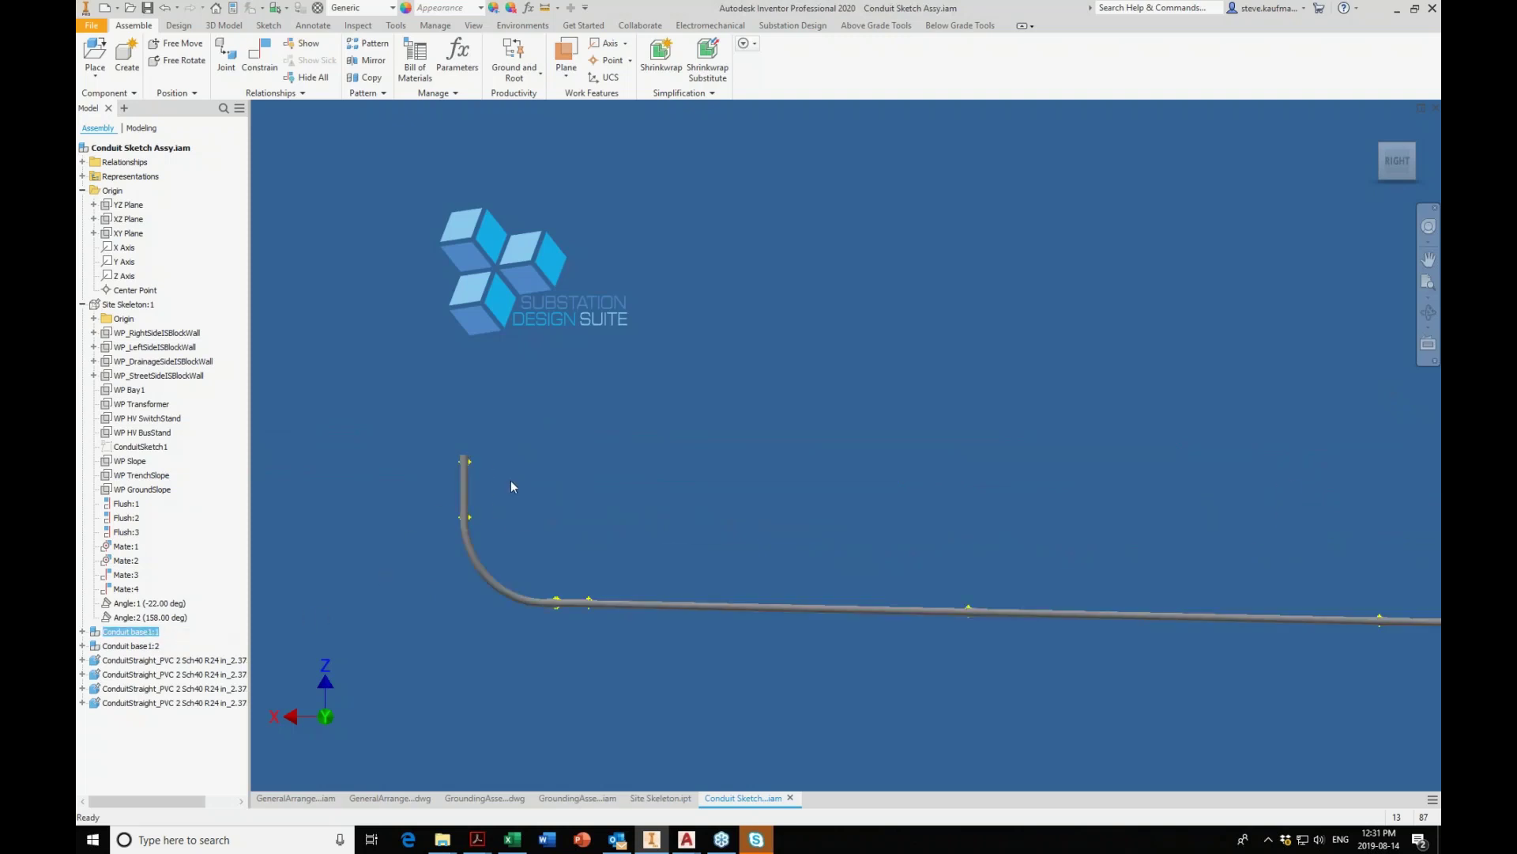
middle_click_drag(547, 501, 547, 501, "shift")
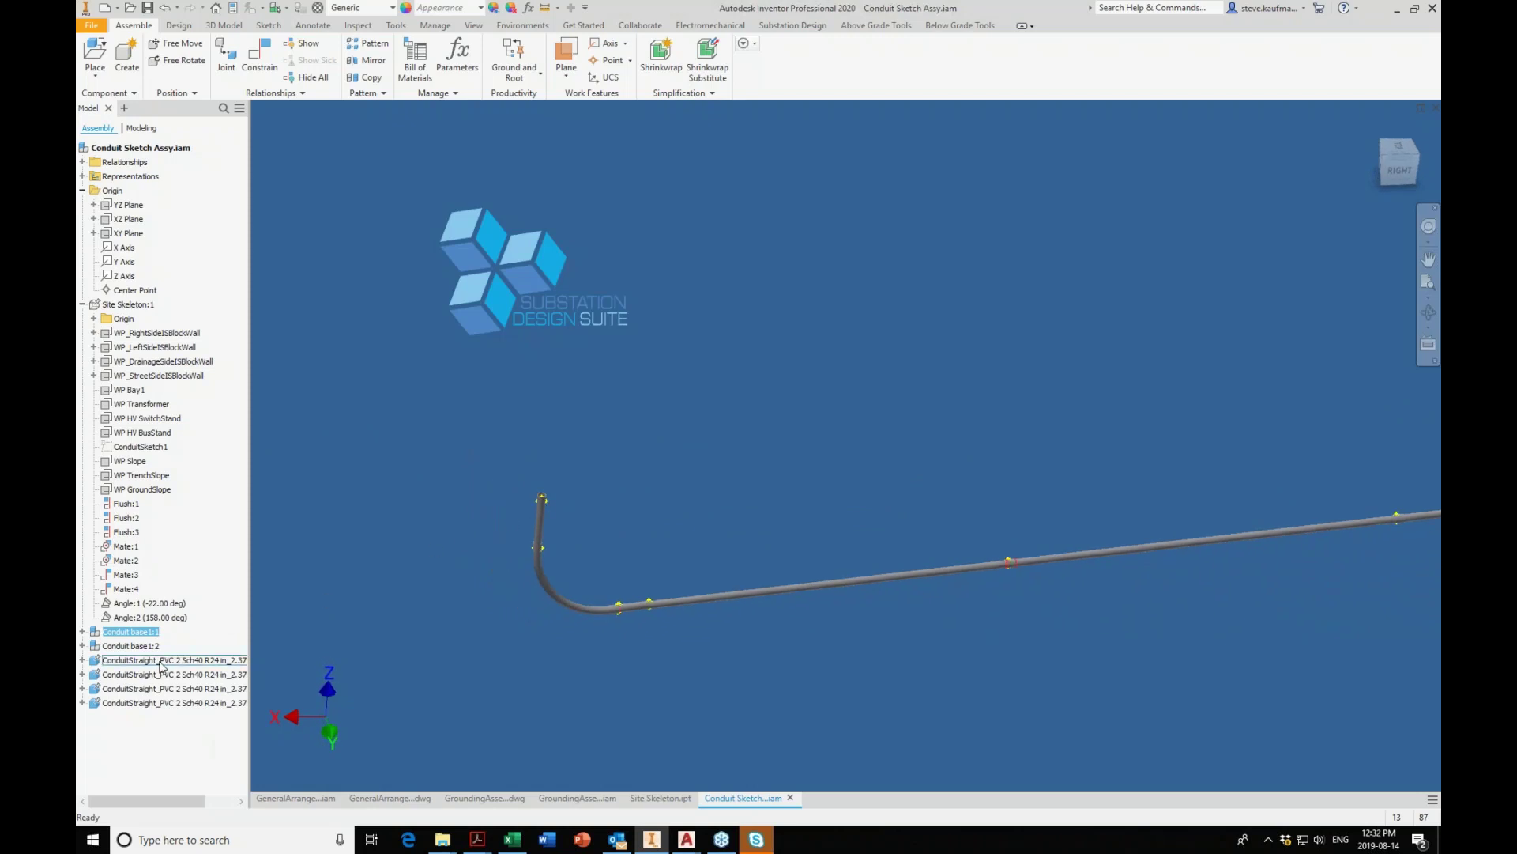
left_click(147, 632)
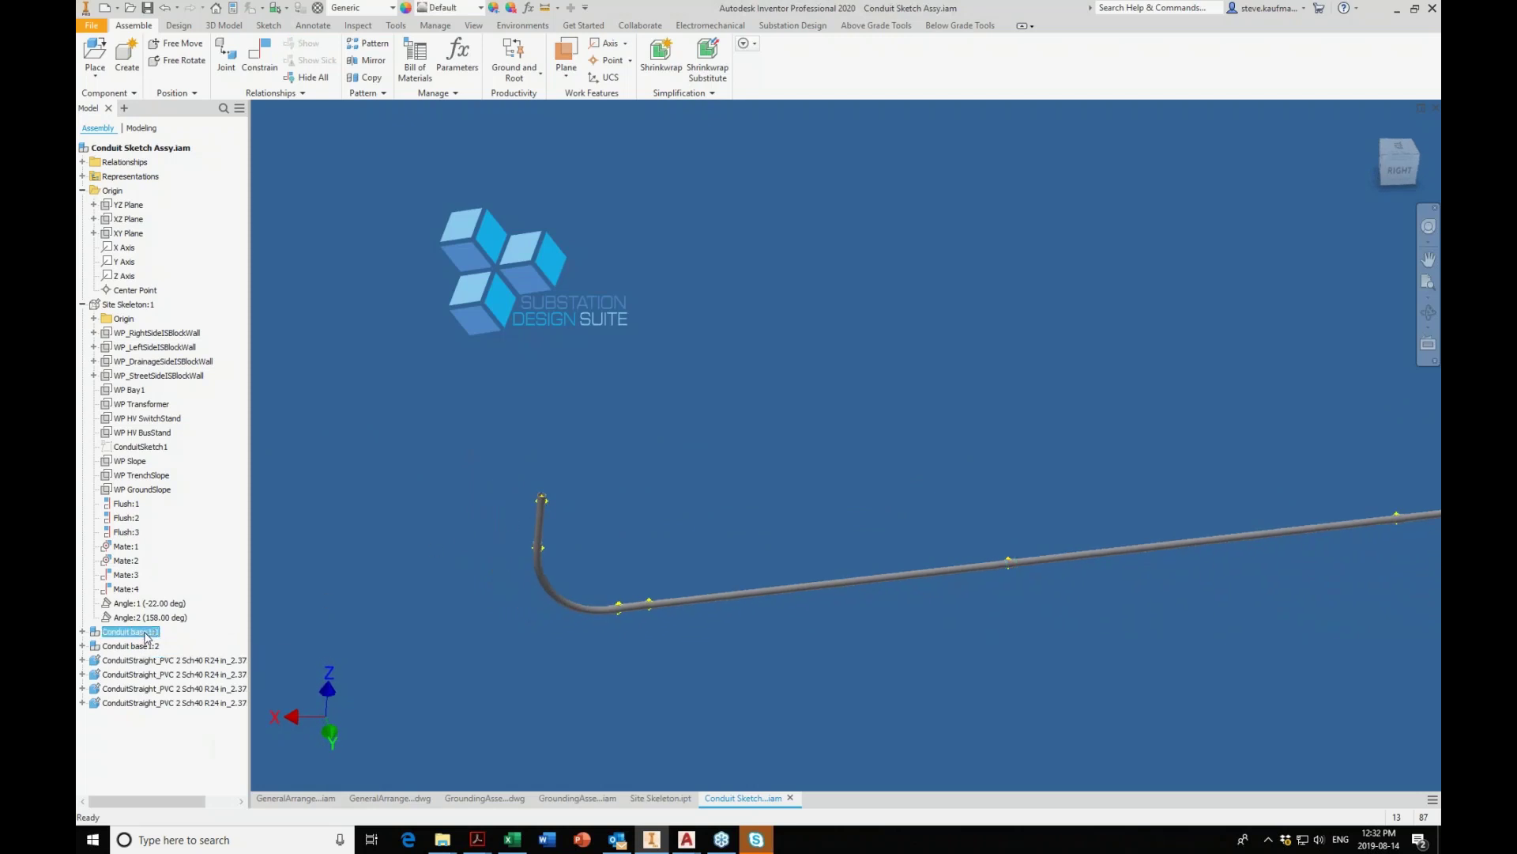
right_click(145, 633)
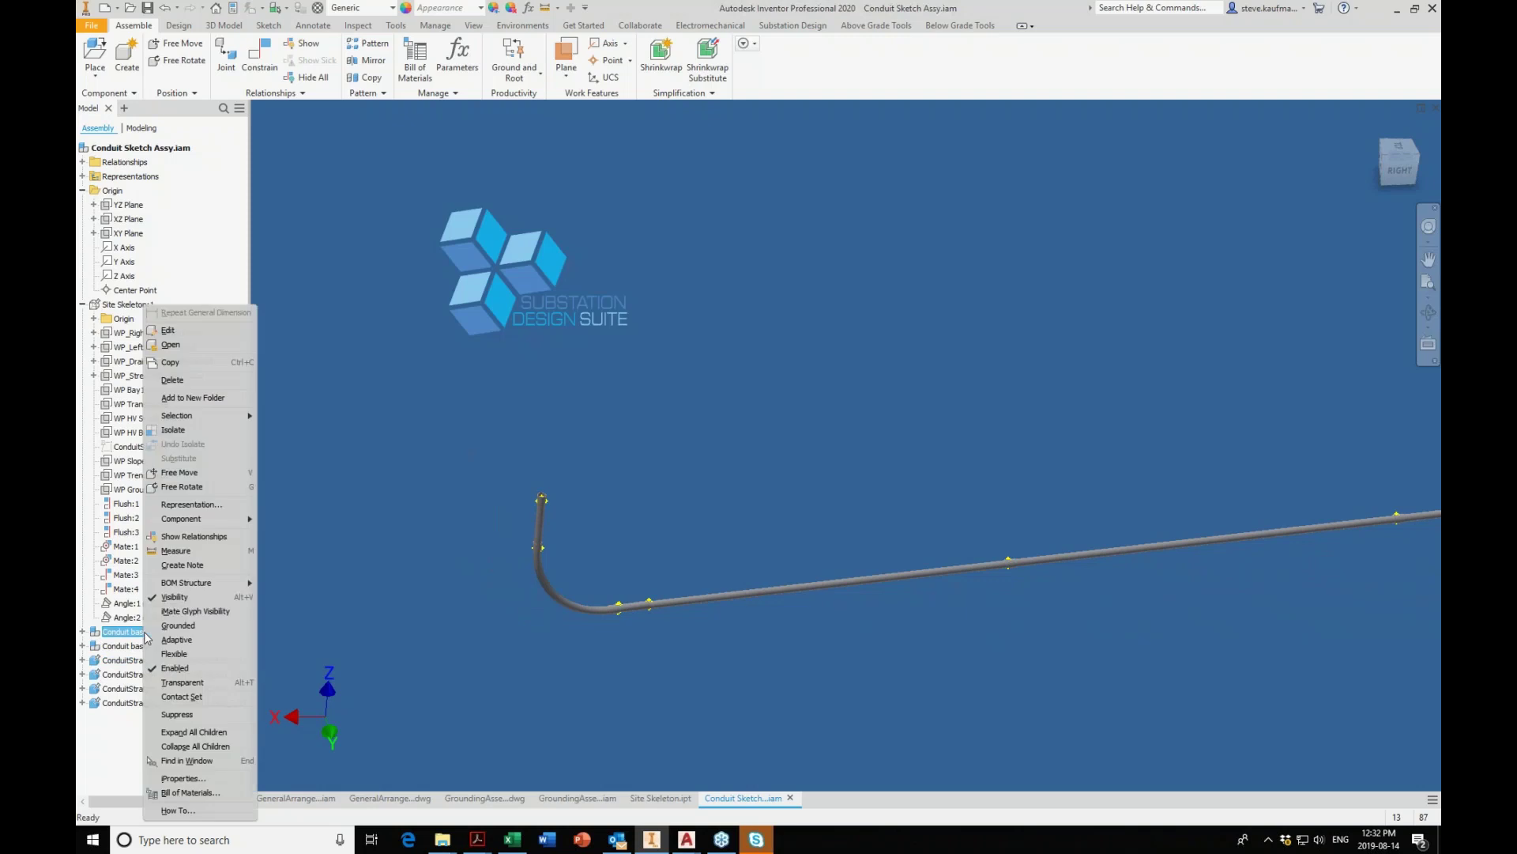
left_click(175, 345)
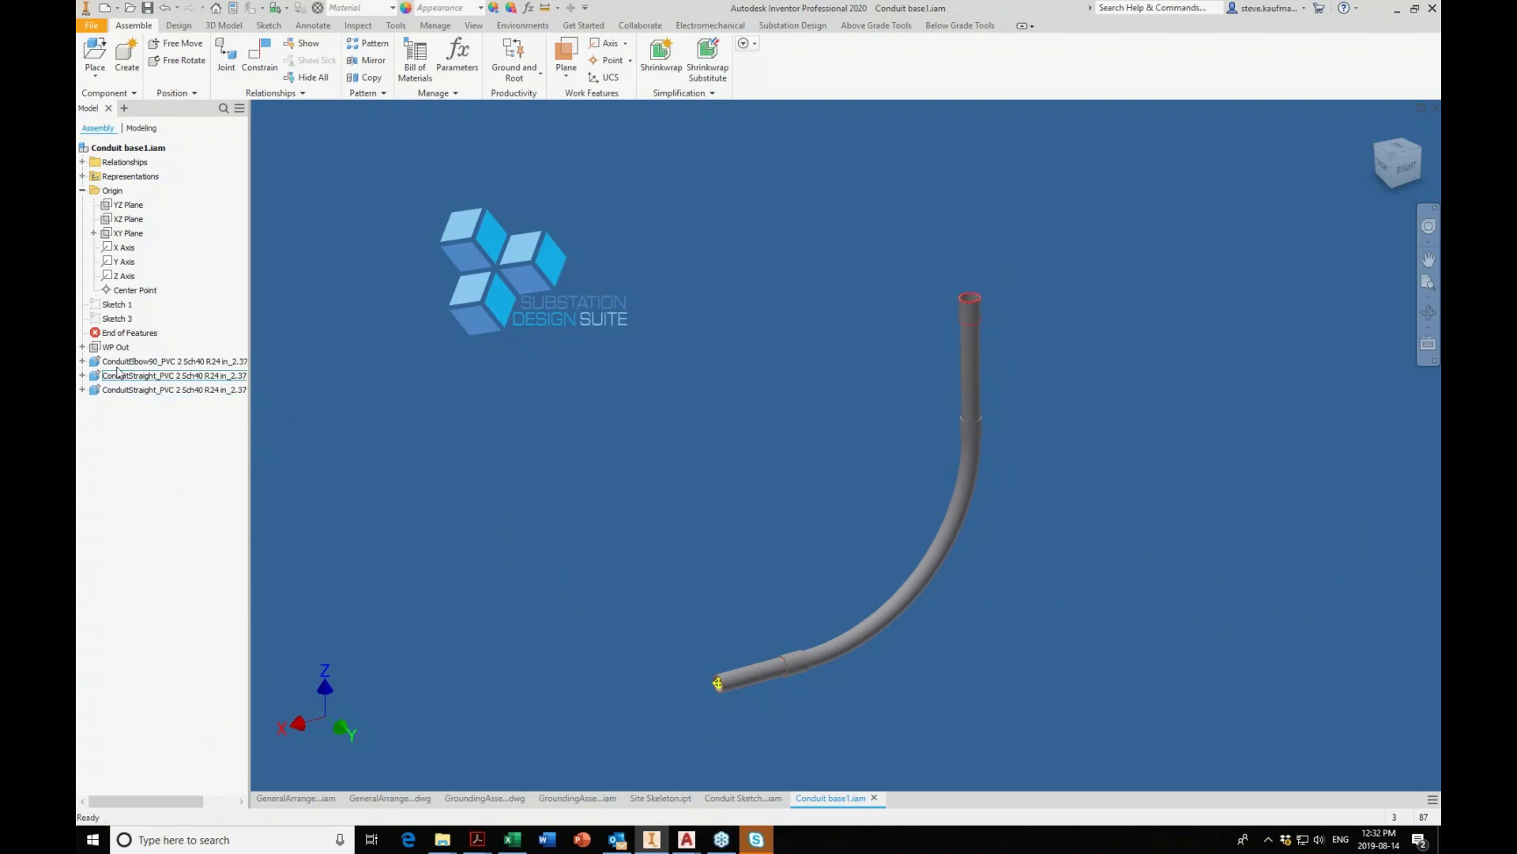
Highlight Sketch 1 and Sketch 3 in Conduit base1.iam, inspect the elbow from the left side, and close the file.
left_click(124, 306)
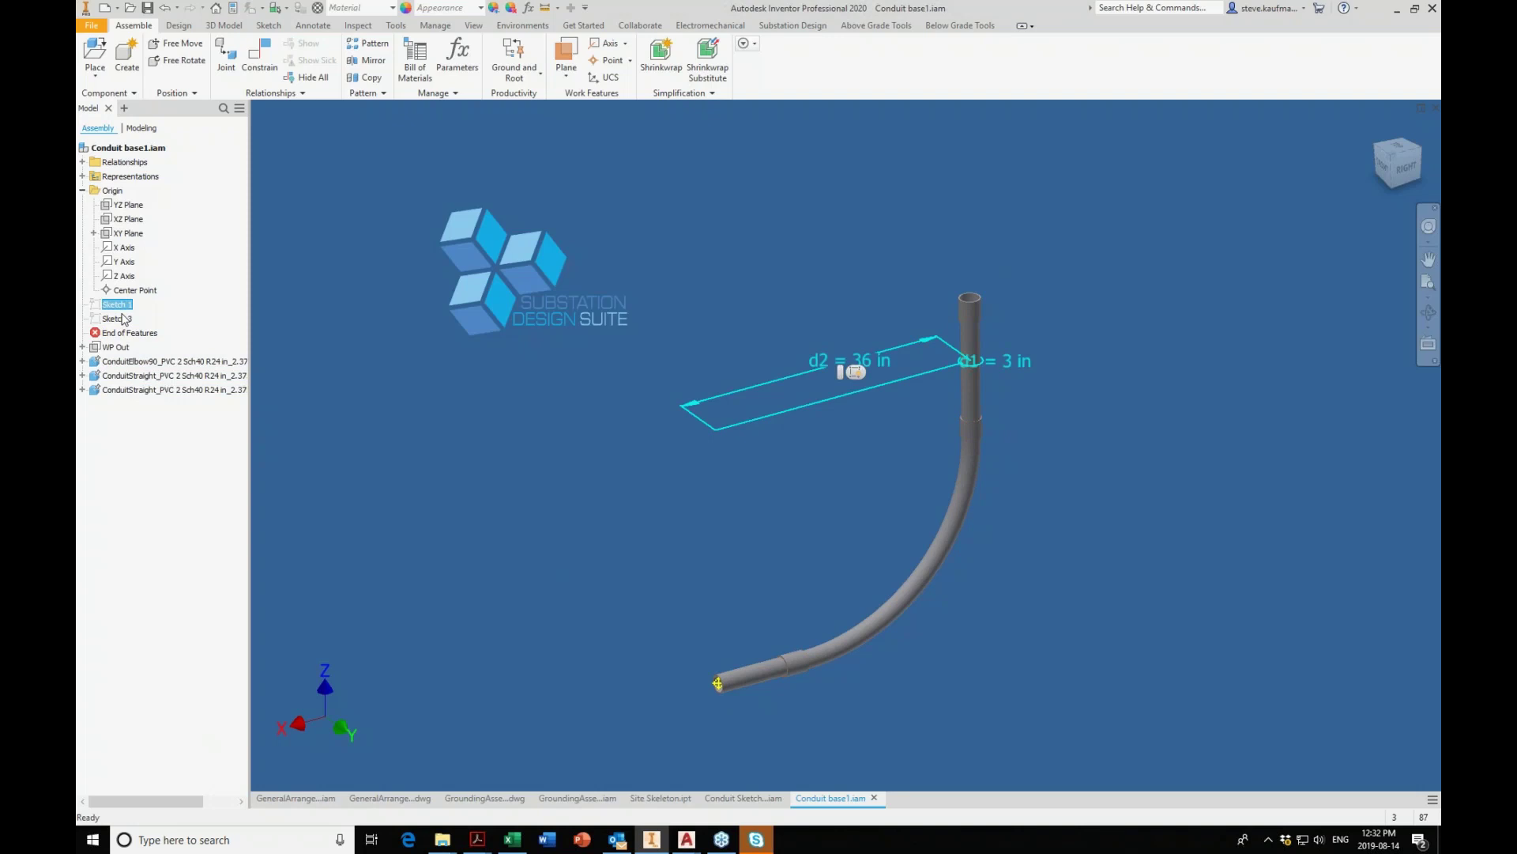
left_click(123, 318, "ctrl")
left_click(743, 558)
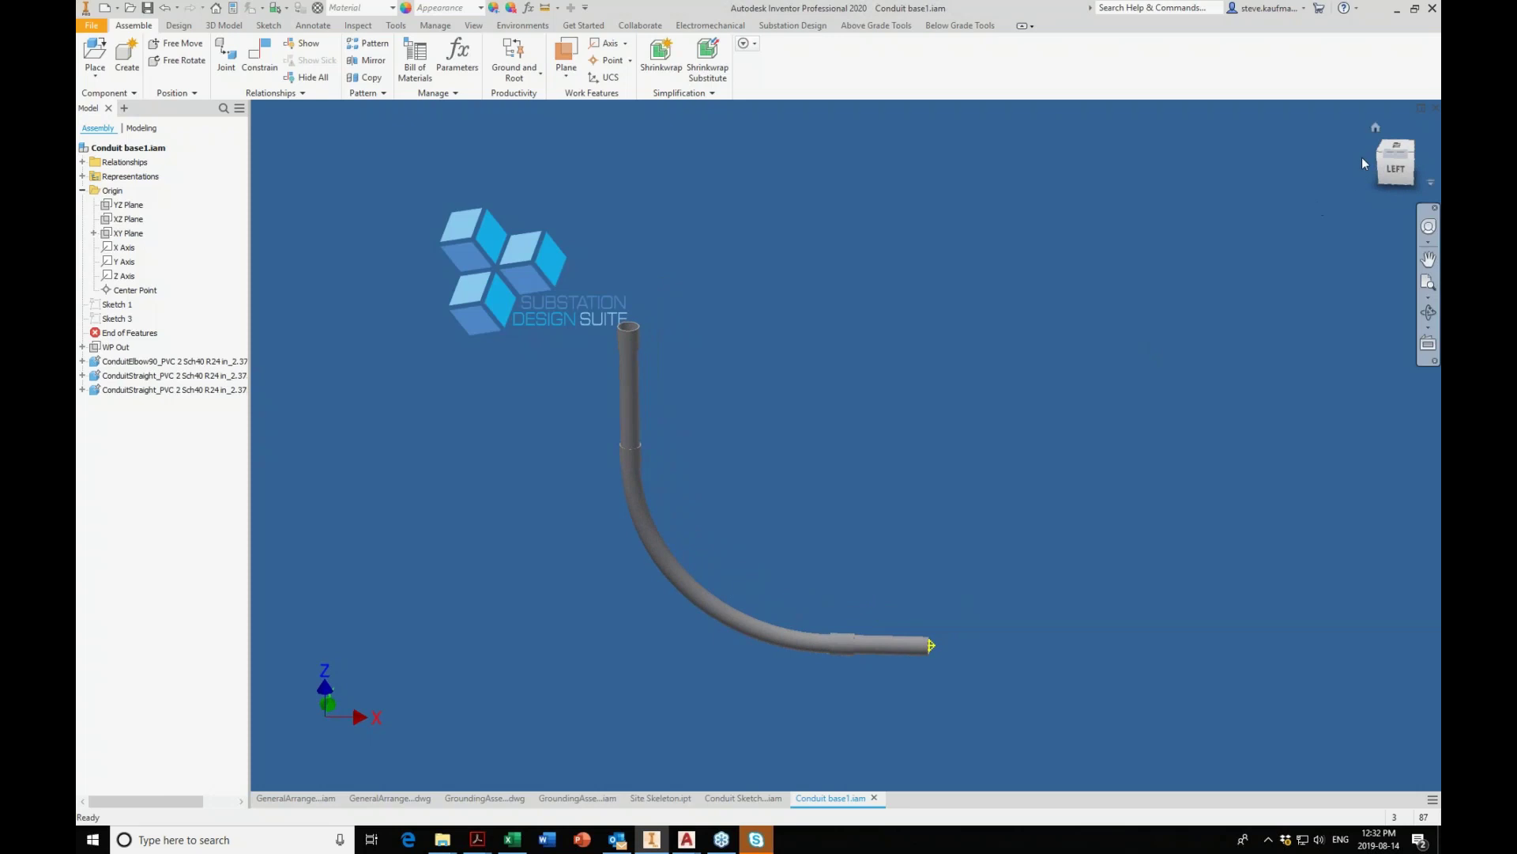
left_click(1436, 108)
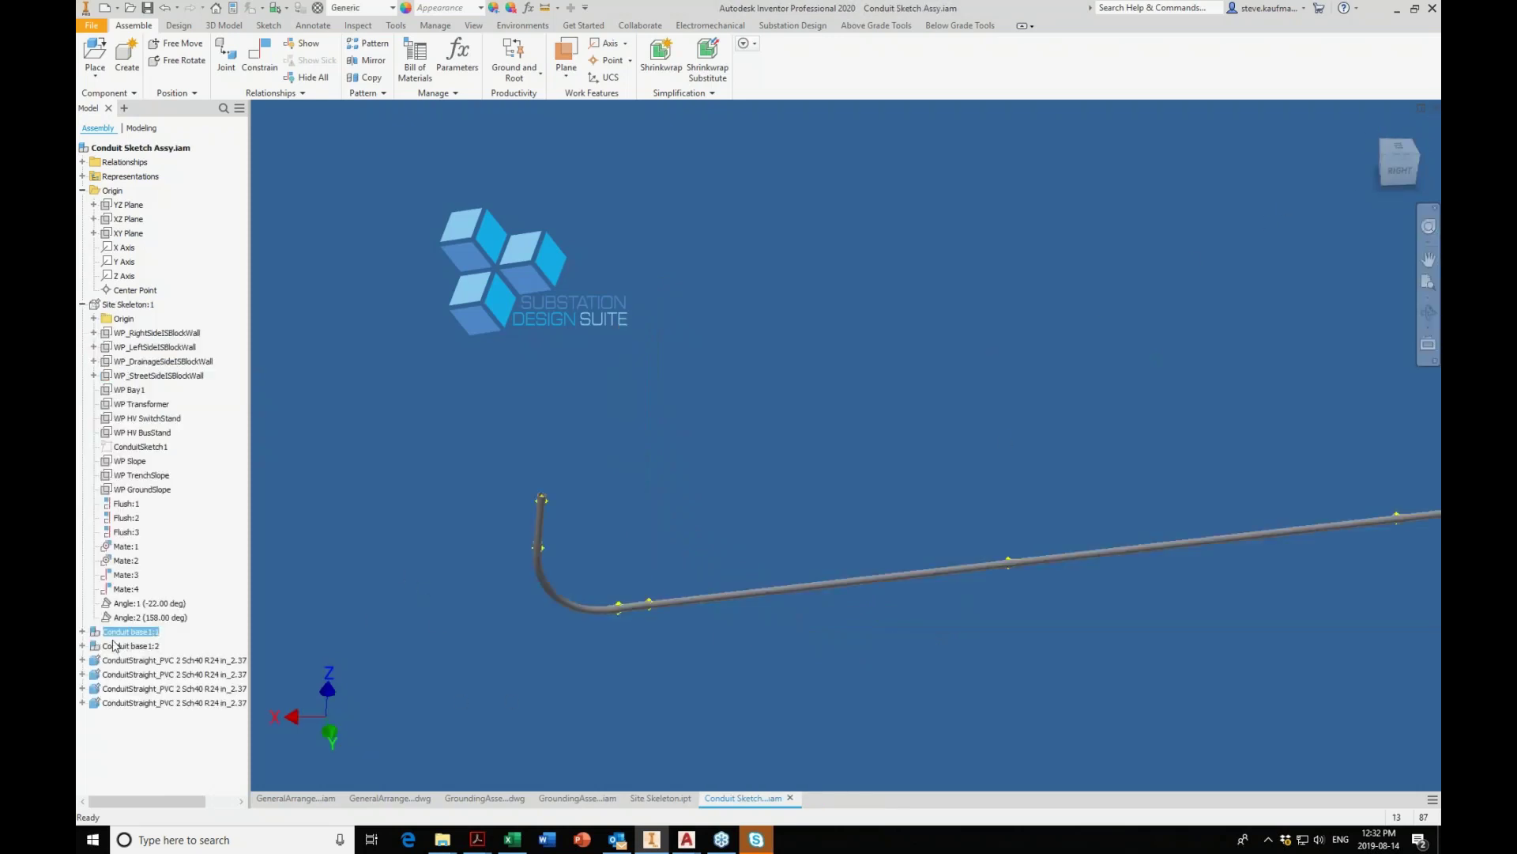
Expand Conduit base1:1 and highlight its constraints from Mate:1 through Angle:1 to examine the referenced planes.
left_click(83, 632)
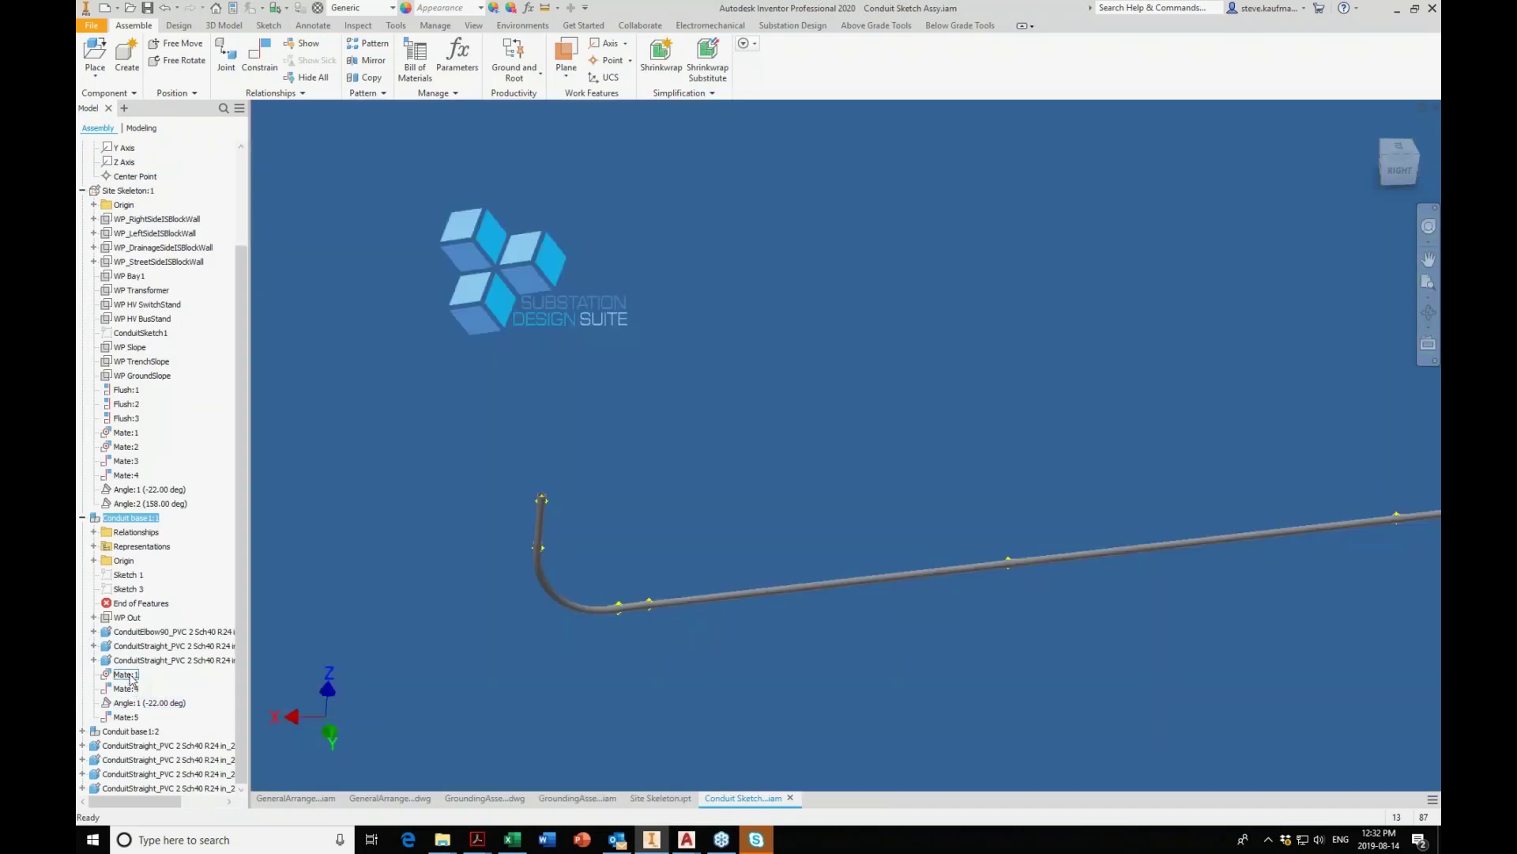
left_click(128, 674)
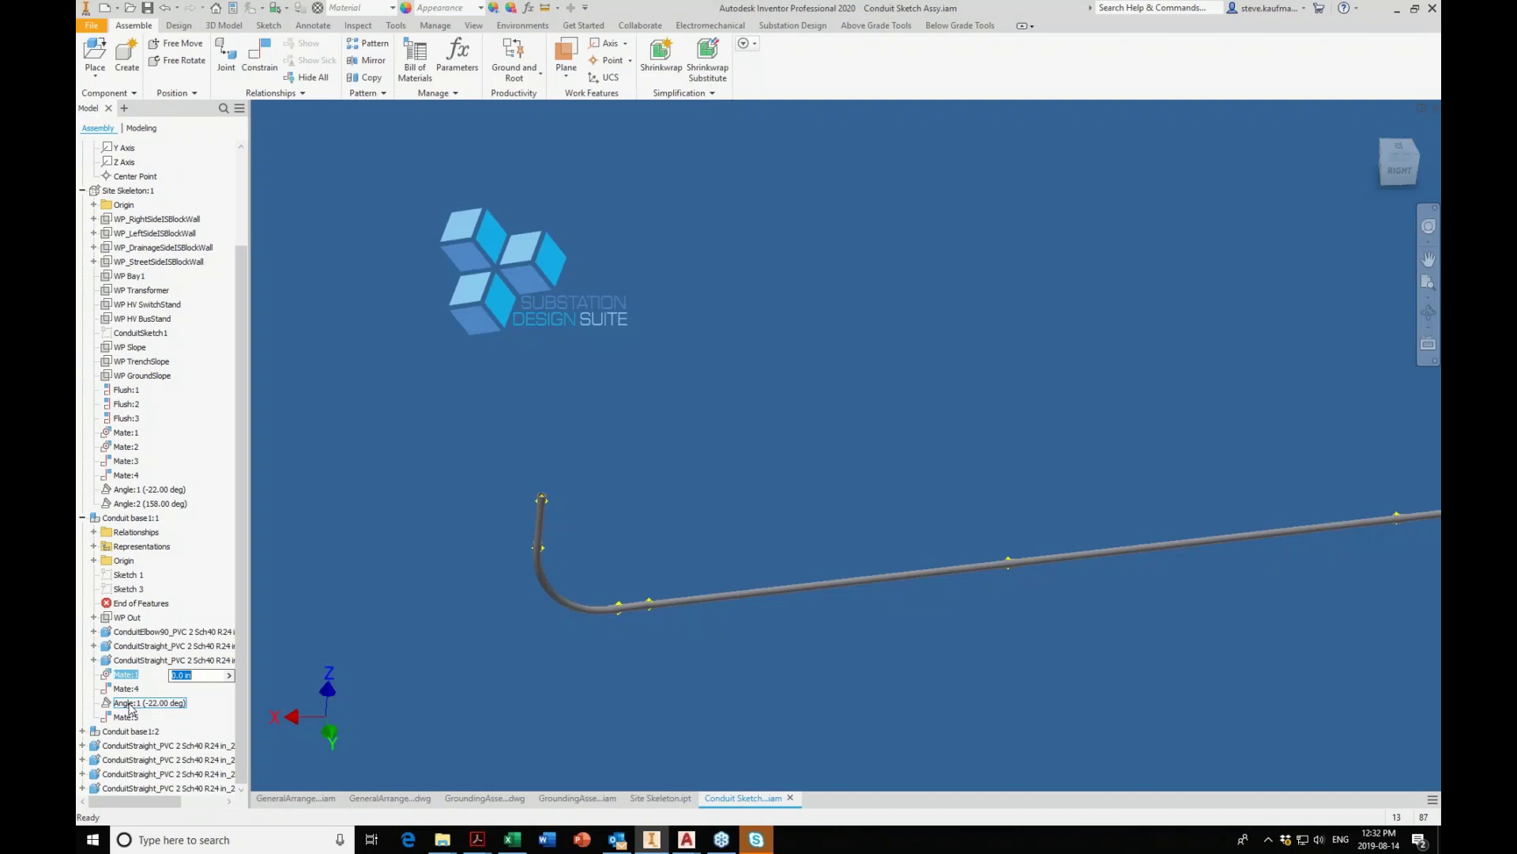
left_click(128, 703, "shift")
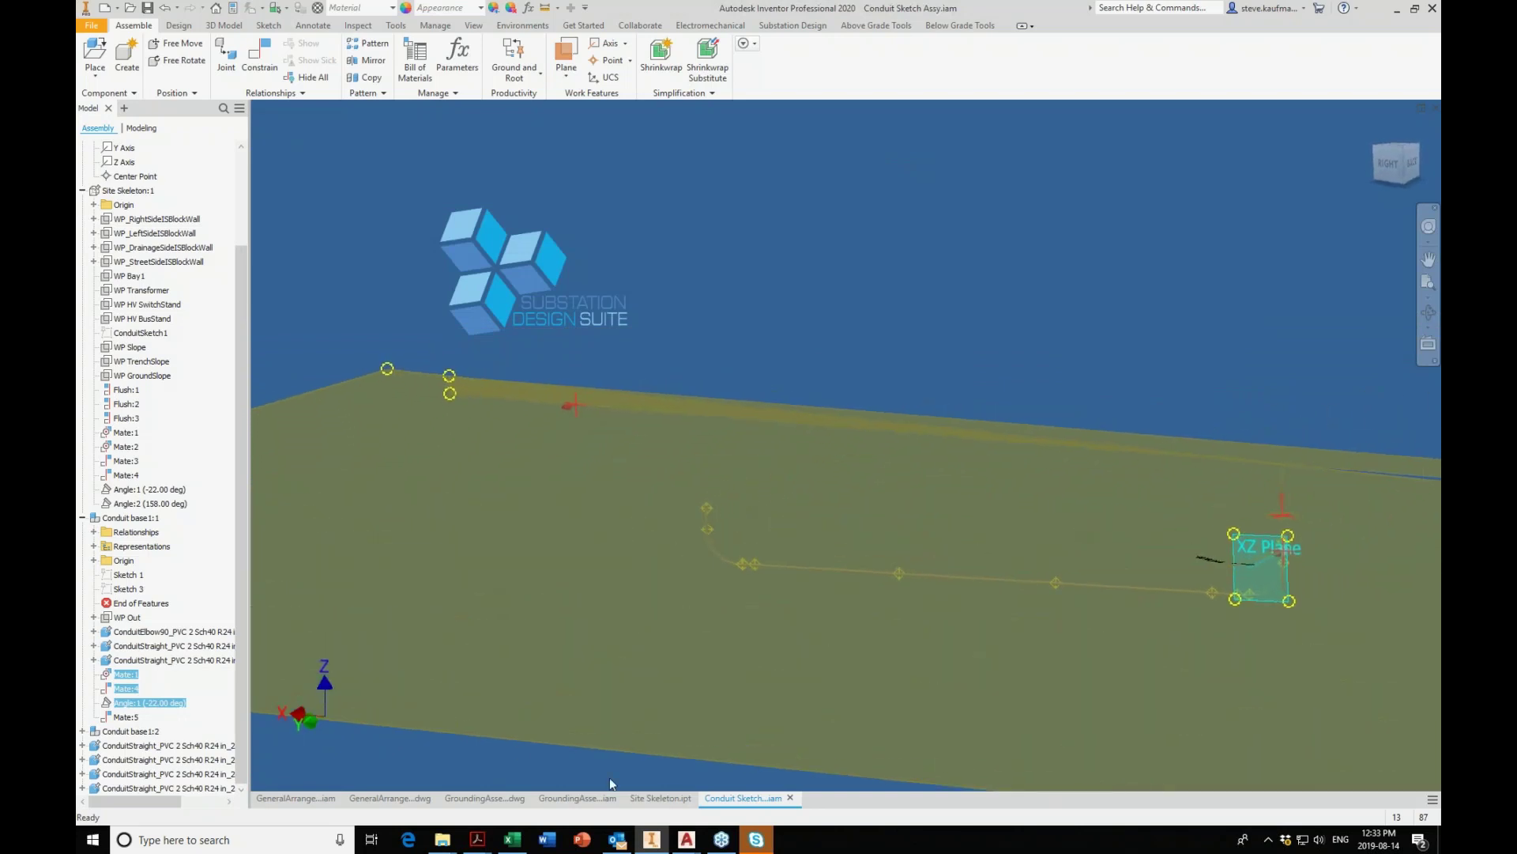
left_click(684, 637)
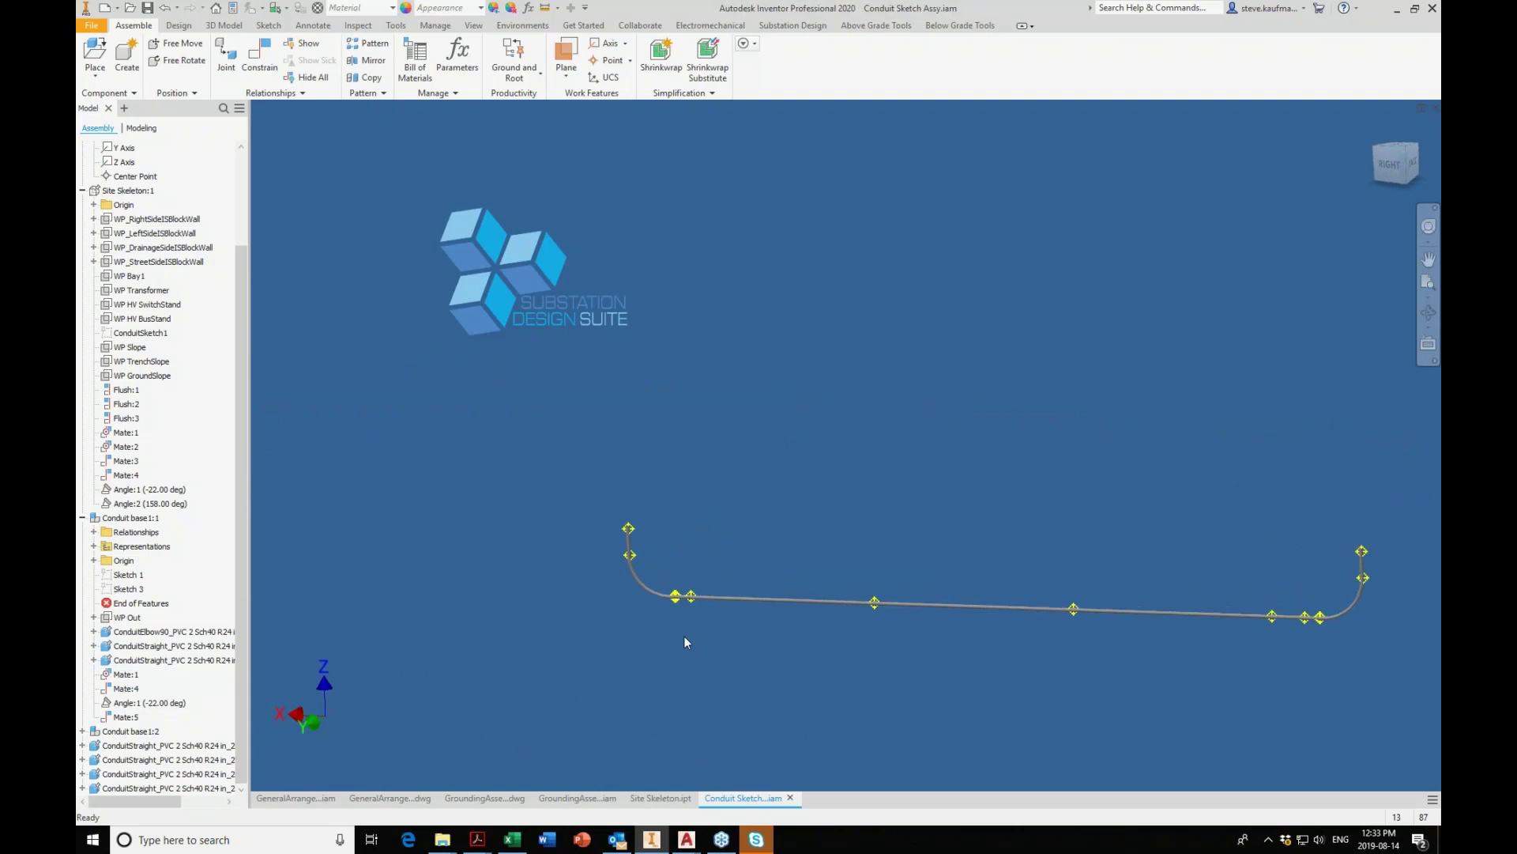
Collapse Conduit base1:1 and highlight Conduit base1:2 and the straight conduit segments to identify them along the run.
left_click(82, 518)
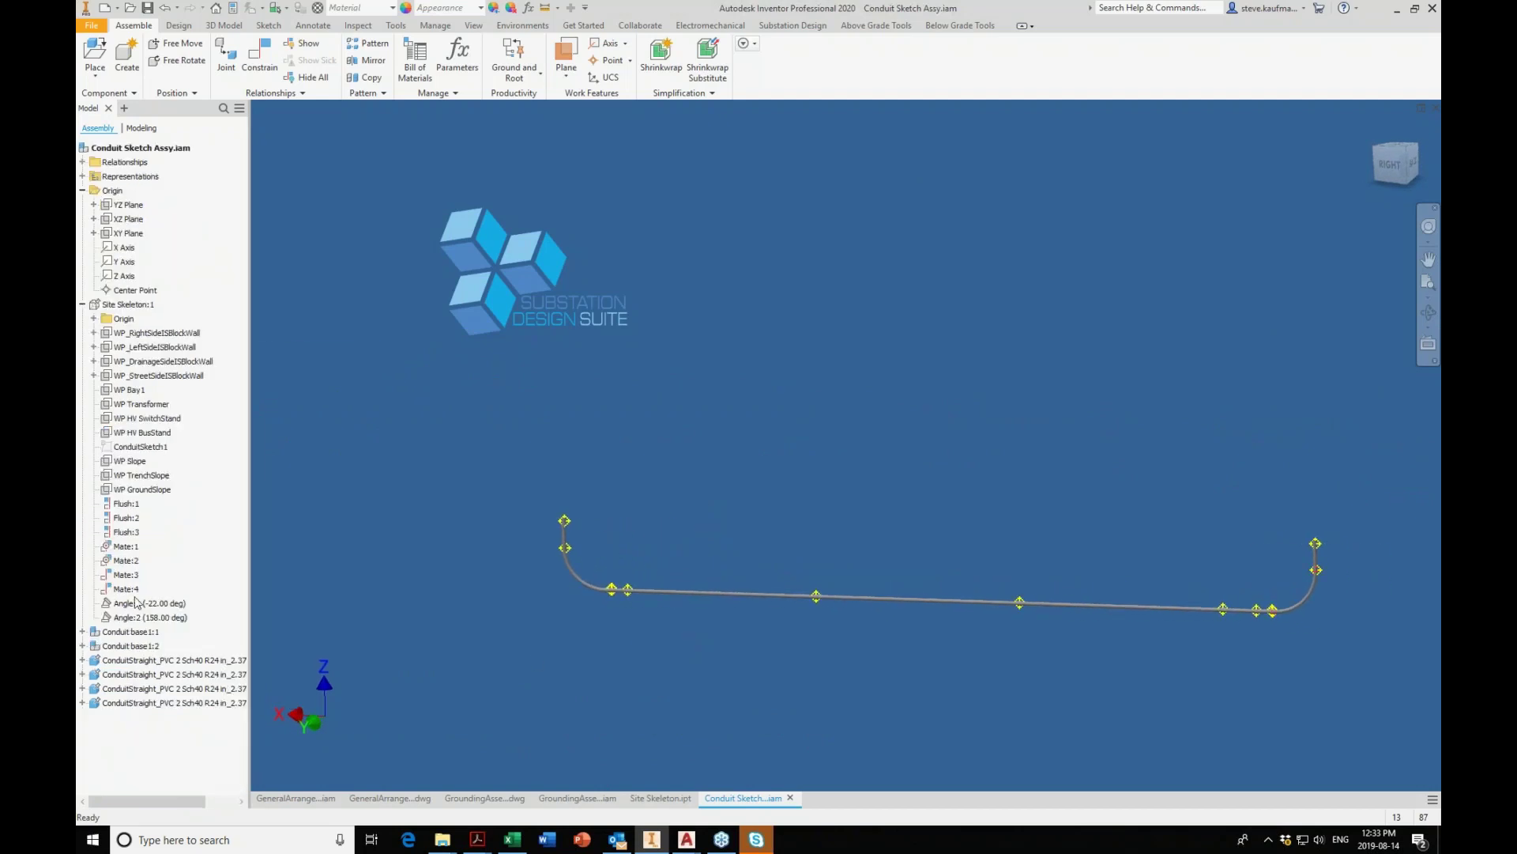
left_click(138, 646)
left_click(130, 645)
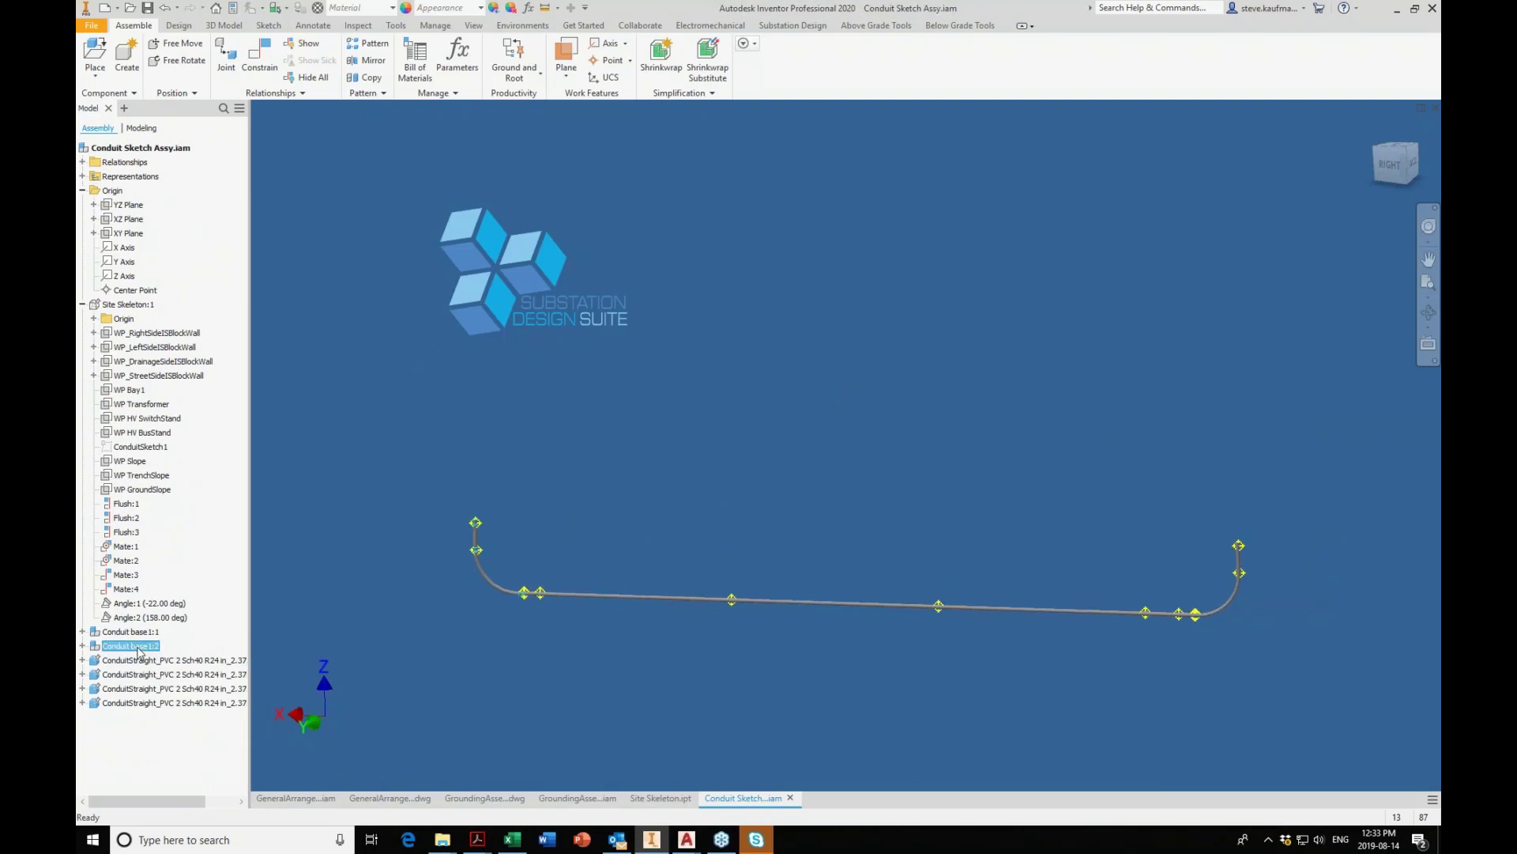
left_click(118, 703)
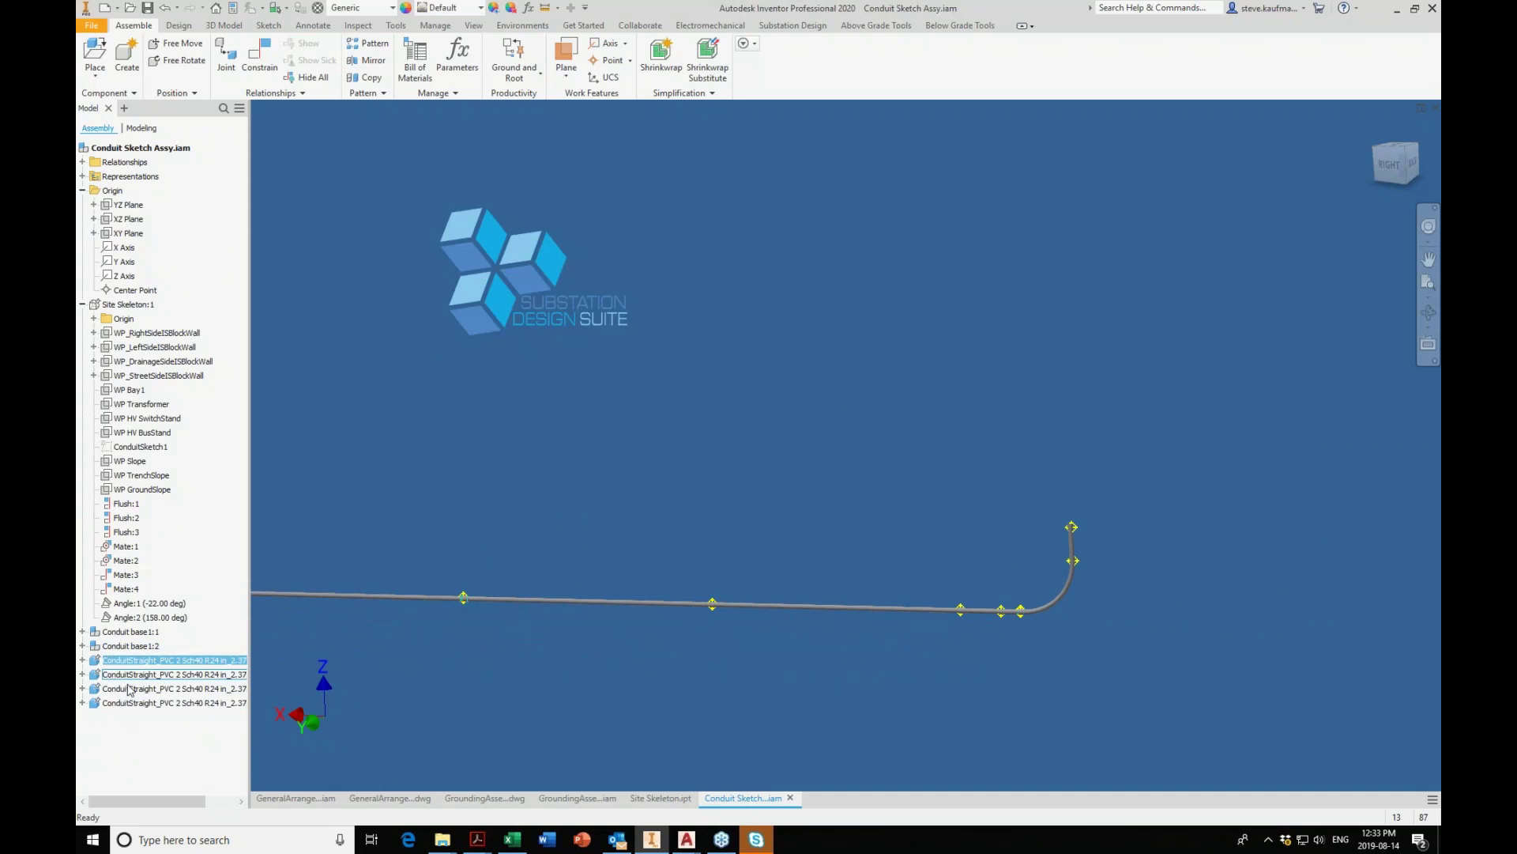
left_click(645, 735)
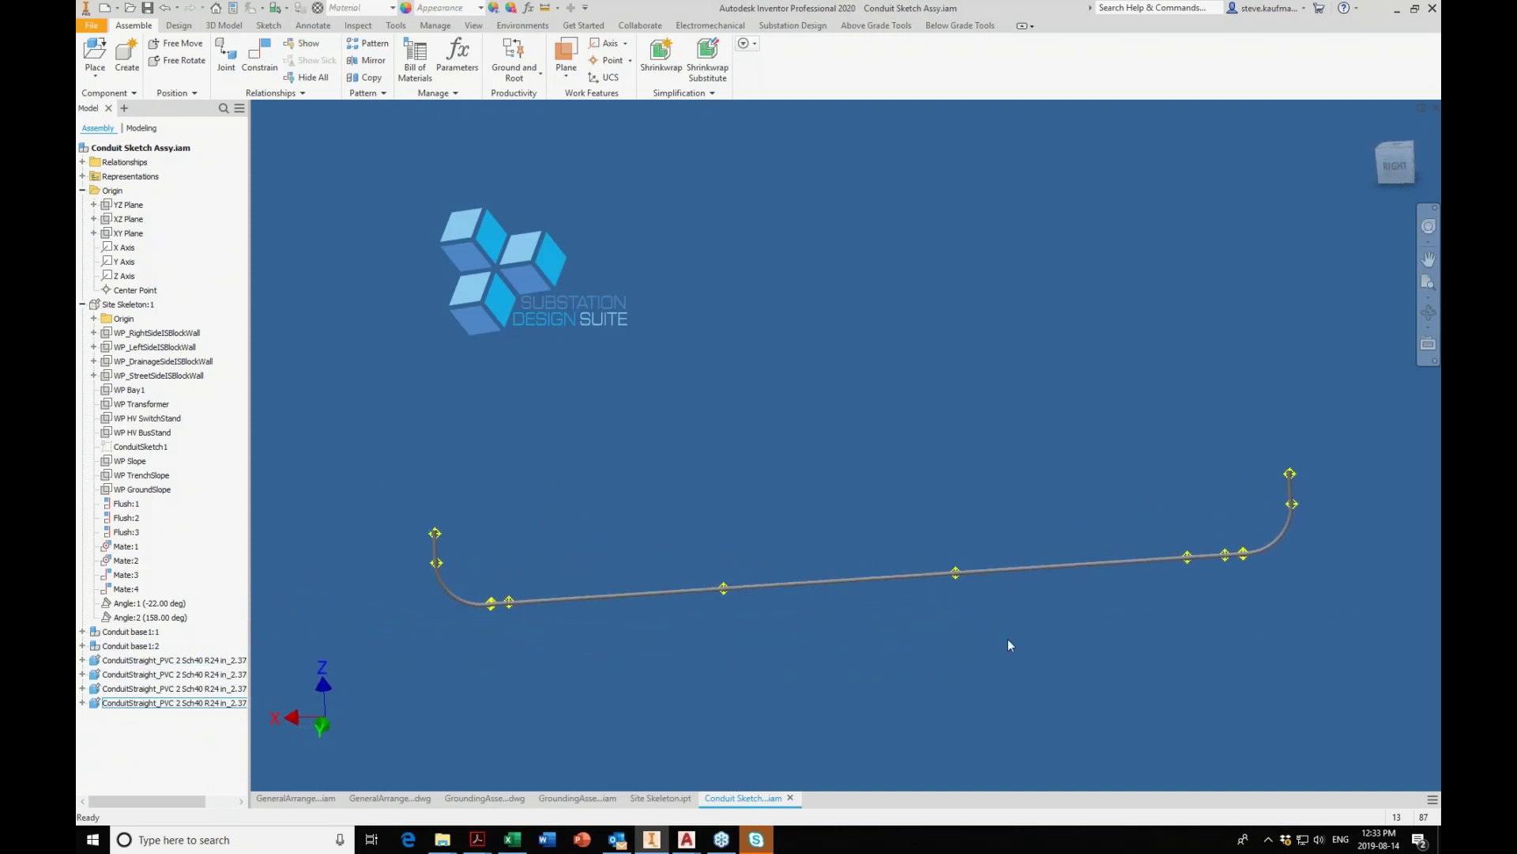
Inspect the couplings between the straight conduit segments and the elbow subassemblies at both ends of the run.
scroll(1248, 563, "up", 5)
scroll(1246, 566, "down", 1)
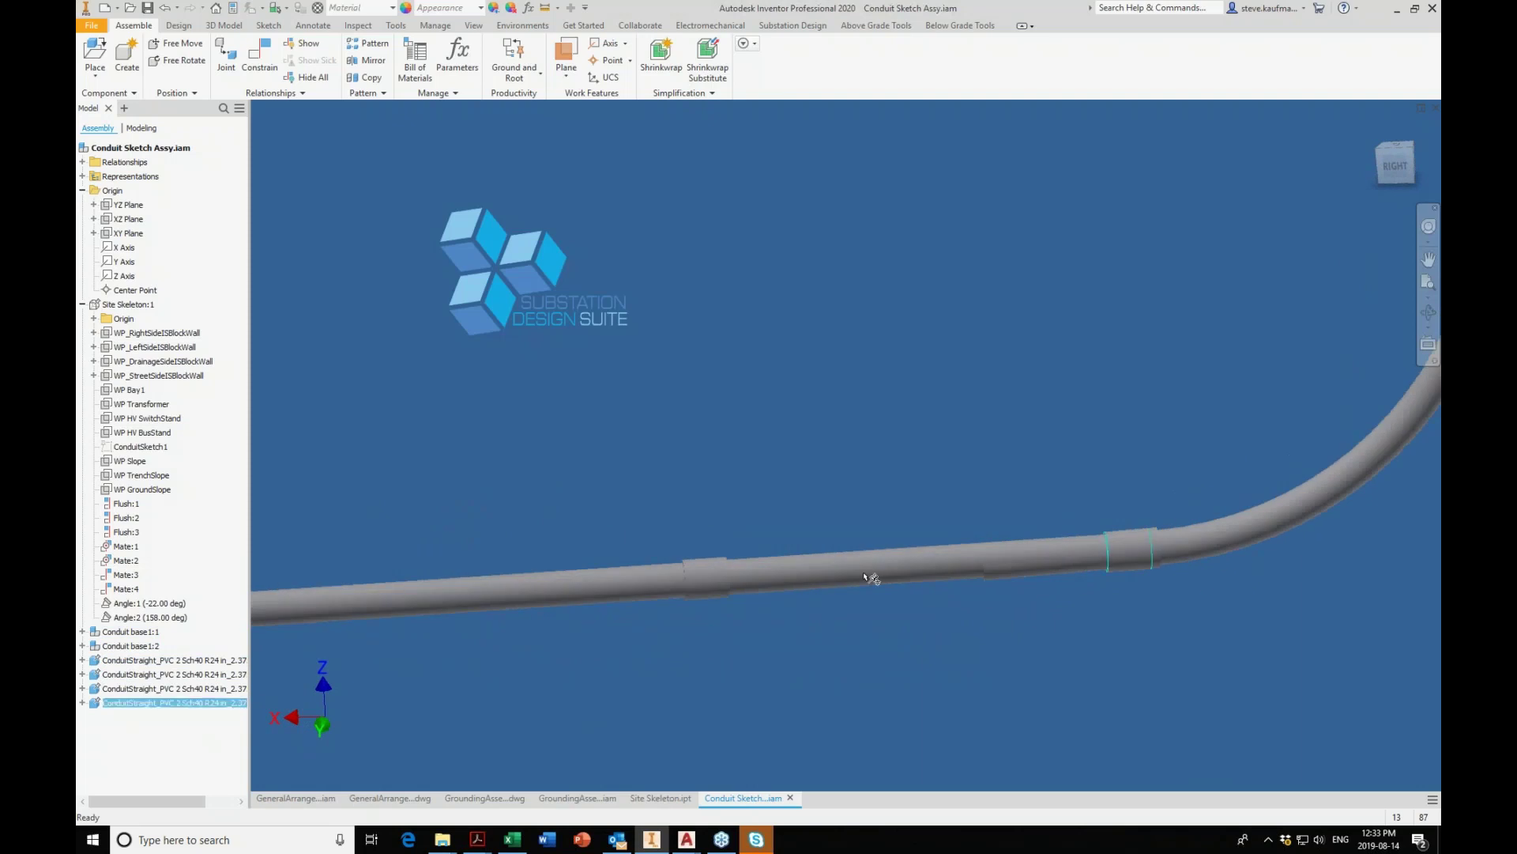
left_click(1142, 555)
scroll(1142, 555, "down", 5)
scroll(500, 646, "down", 2)
scroll(498, 642, "down", 3)
scroll(619, 620, "up", 5)
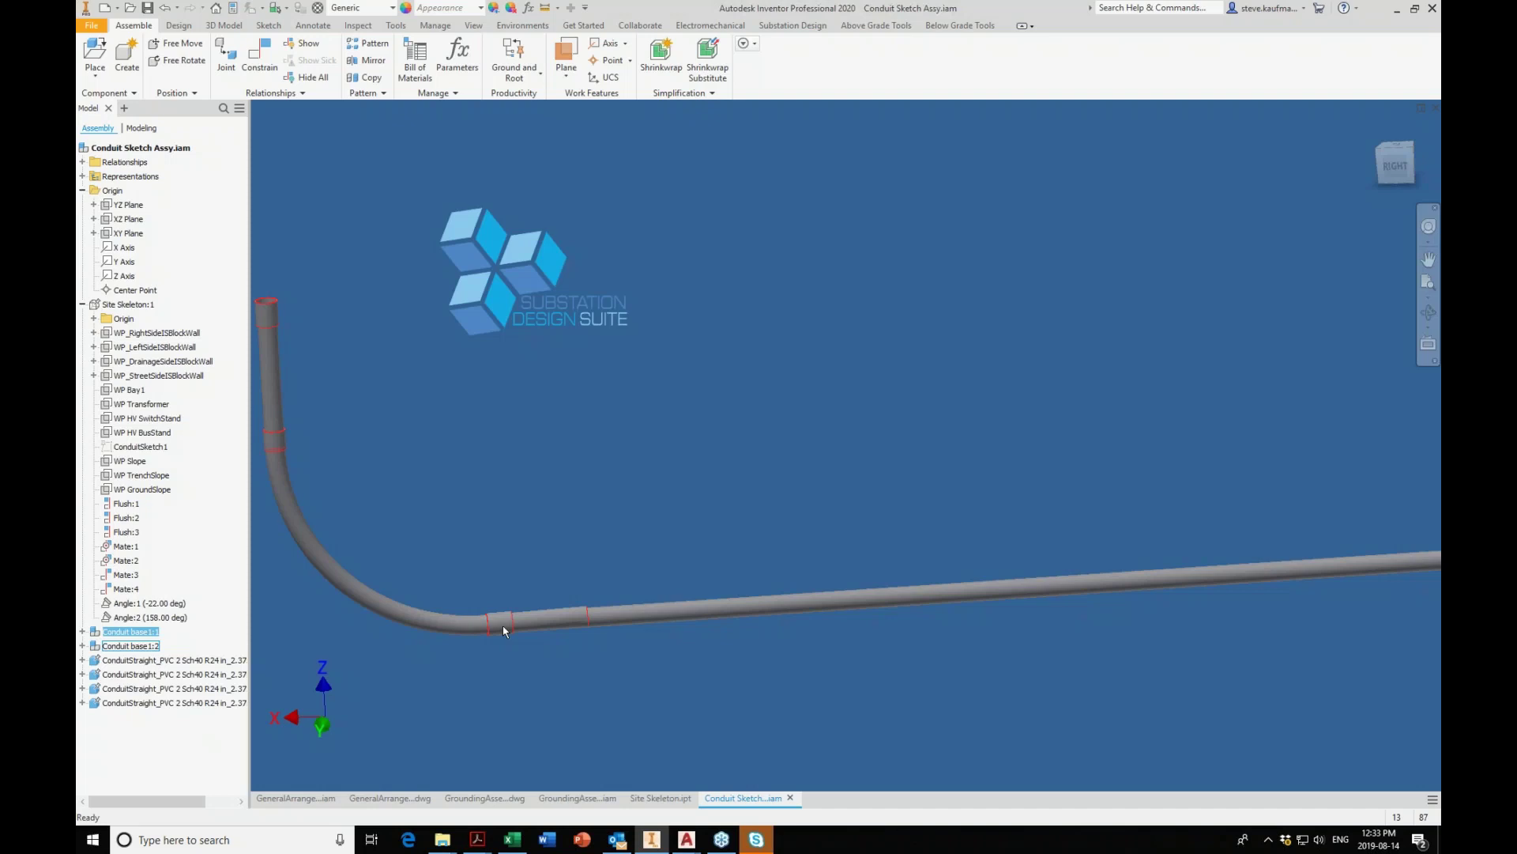
View the conduit run from the right side and highlight WP TrenchSlope to check the run against it.
left_click(1401, 170)
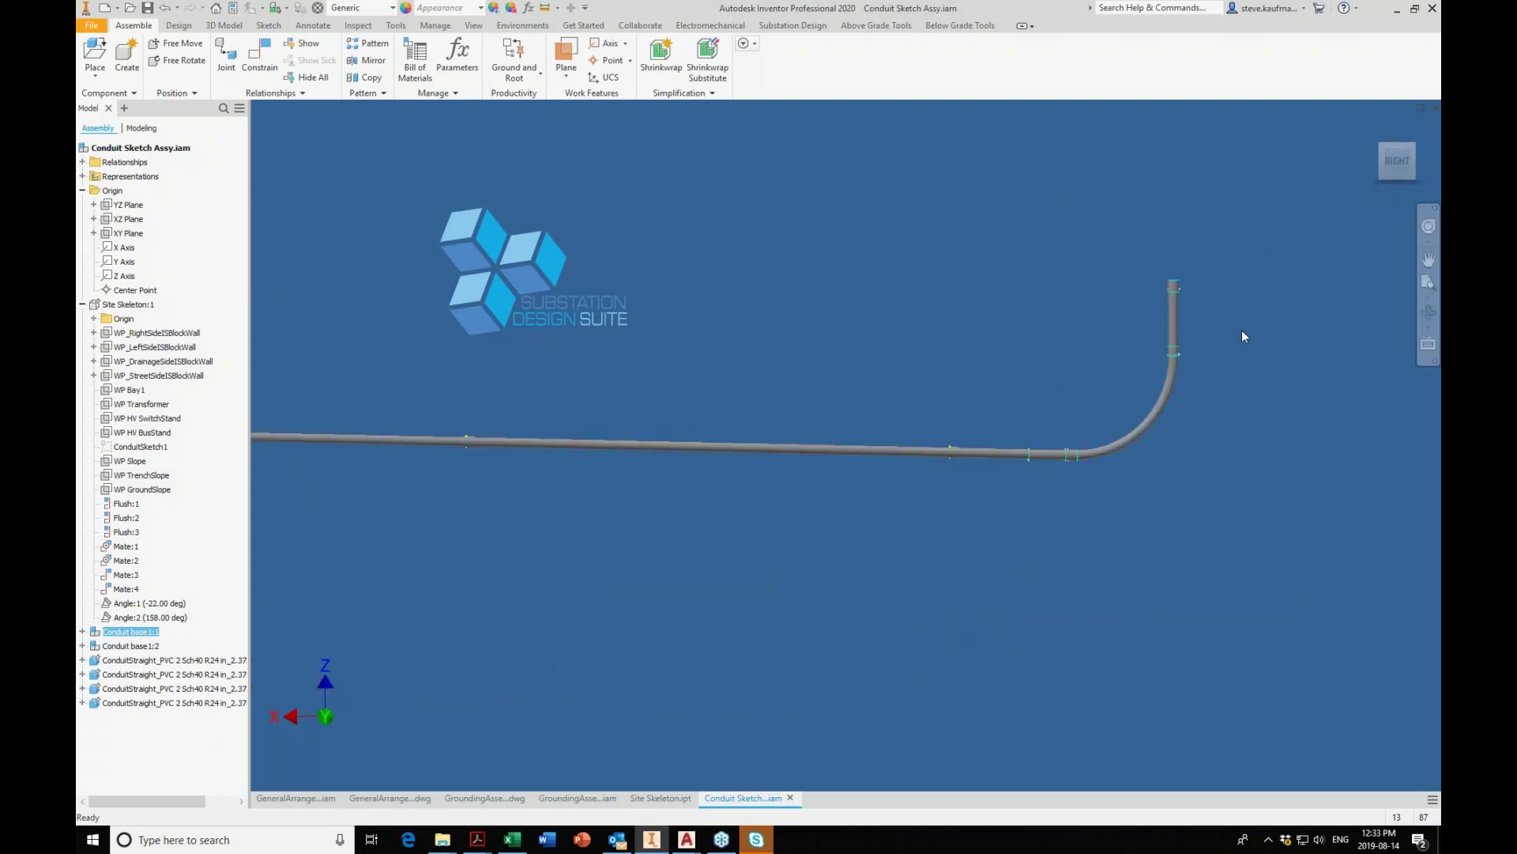
left_click(139, 474)
scroll(495, 358, "down", 3)
scroll(1053, 403, "down", 2)
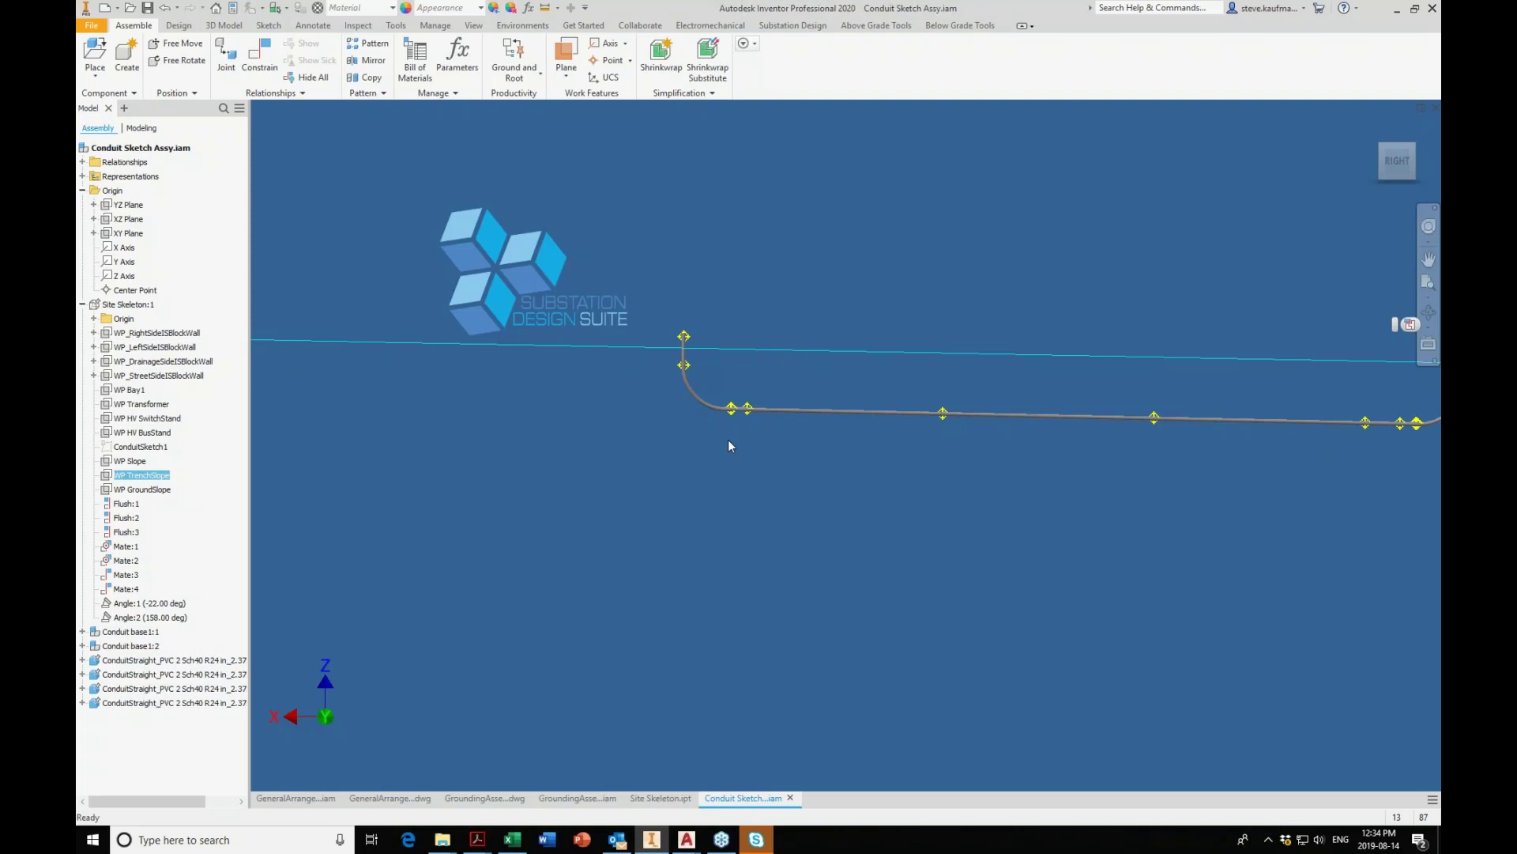
Switch to GeneralArrangement.iam and inspect the equipment, trench and conduit from the front-right edge view.
left_click(296, 799)
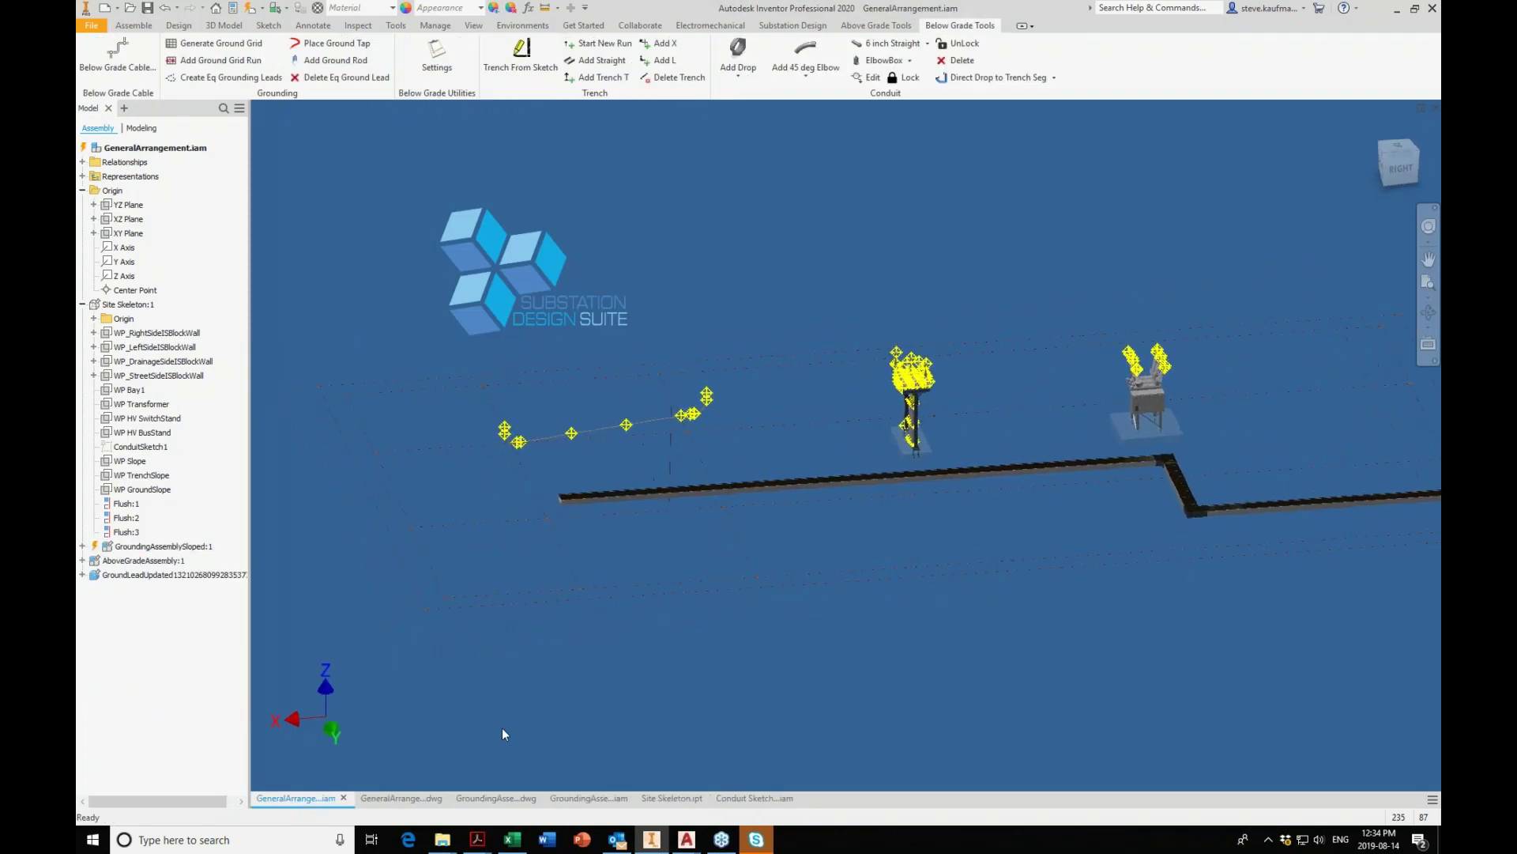
left_click(1386, 167)
scroll(859, 449, "up", 5)
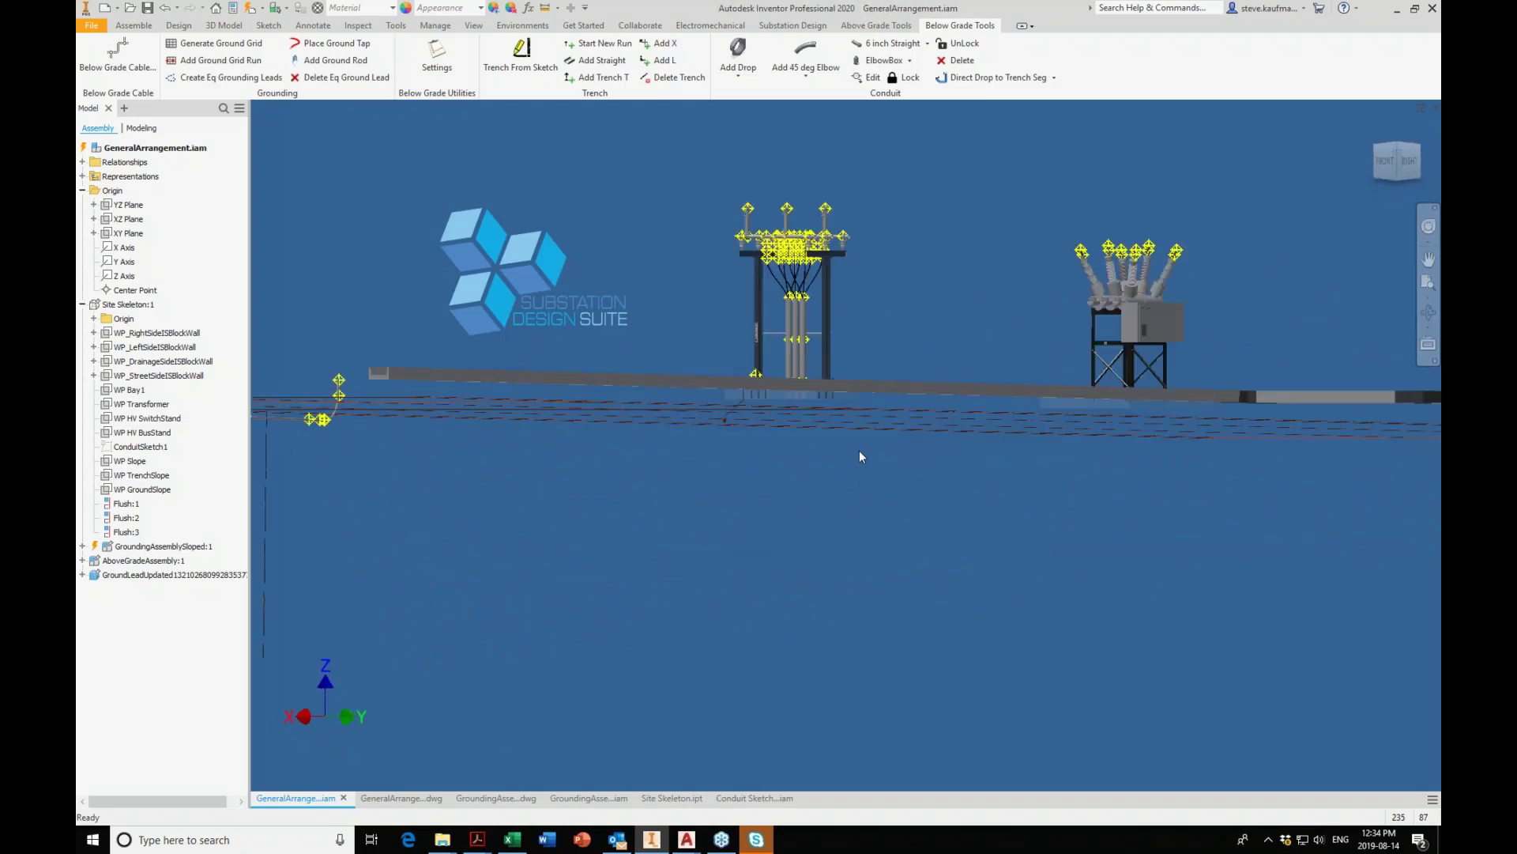
View the general arrangement from the right side and examine the ground tap on the ground grid near the termination stand.
left_click(1397, 162)
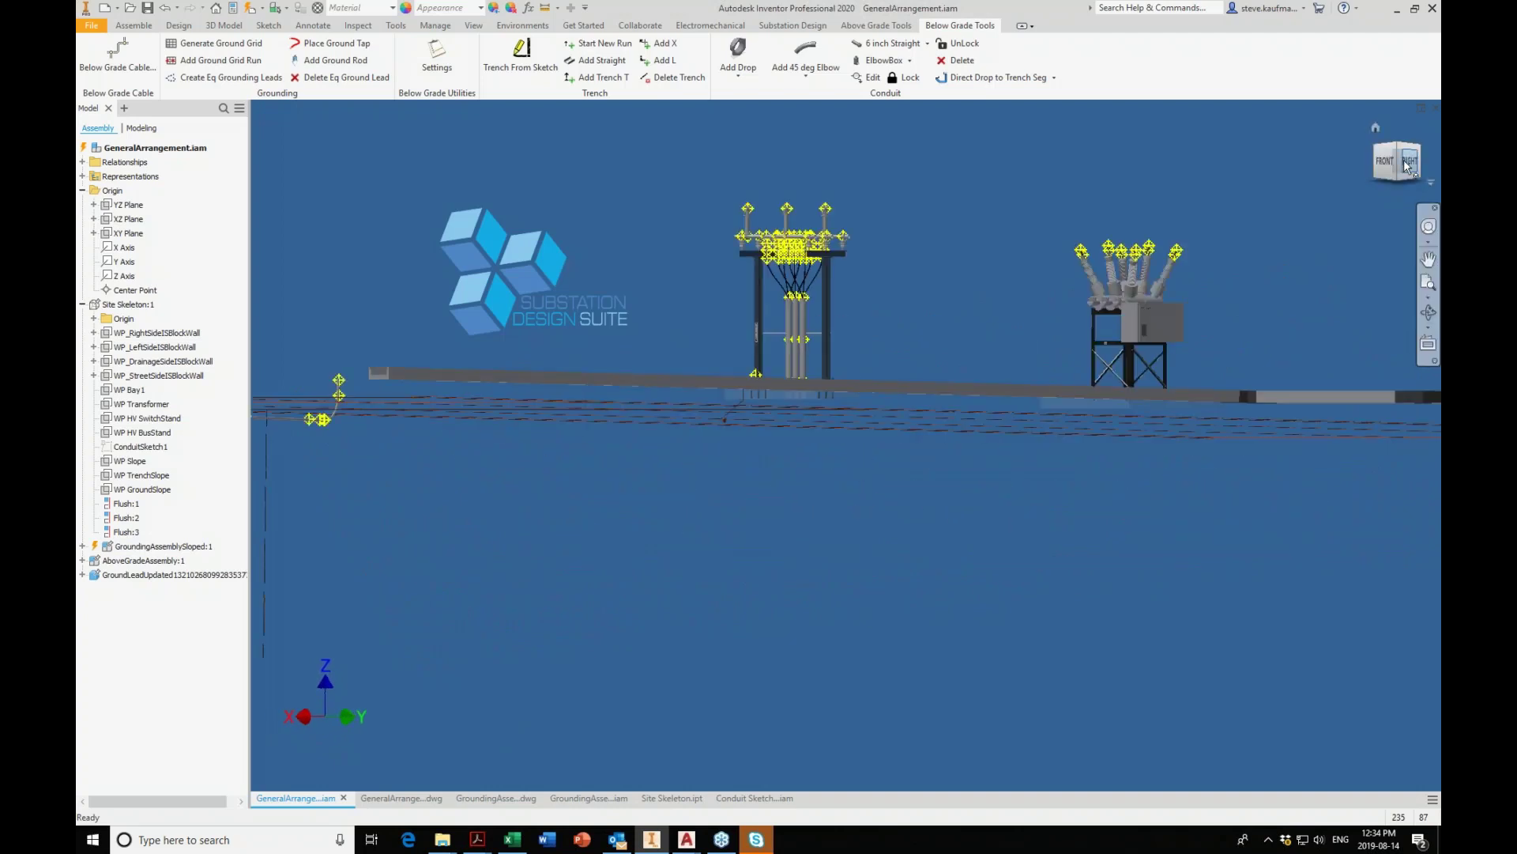
scroll(865, 420, "up", 4)
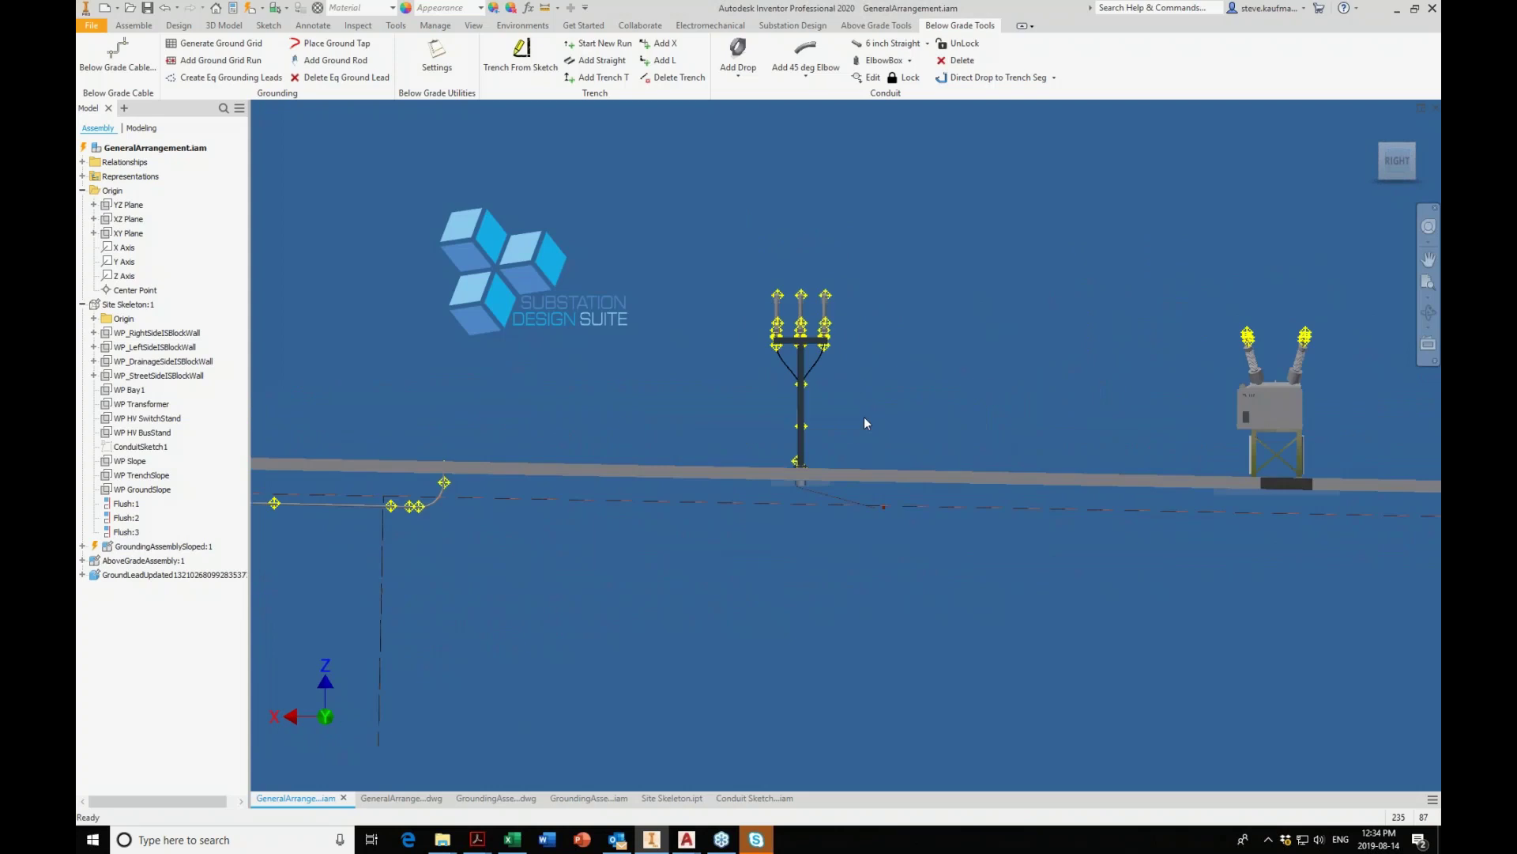
middle_click_drag(864, 417, 864, 418, "shift")
scroll(864, 417, "up", 4)
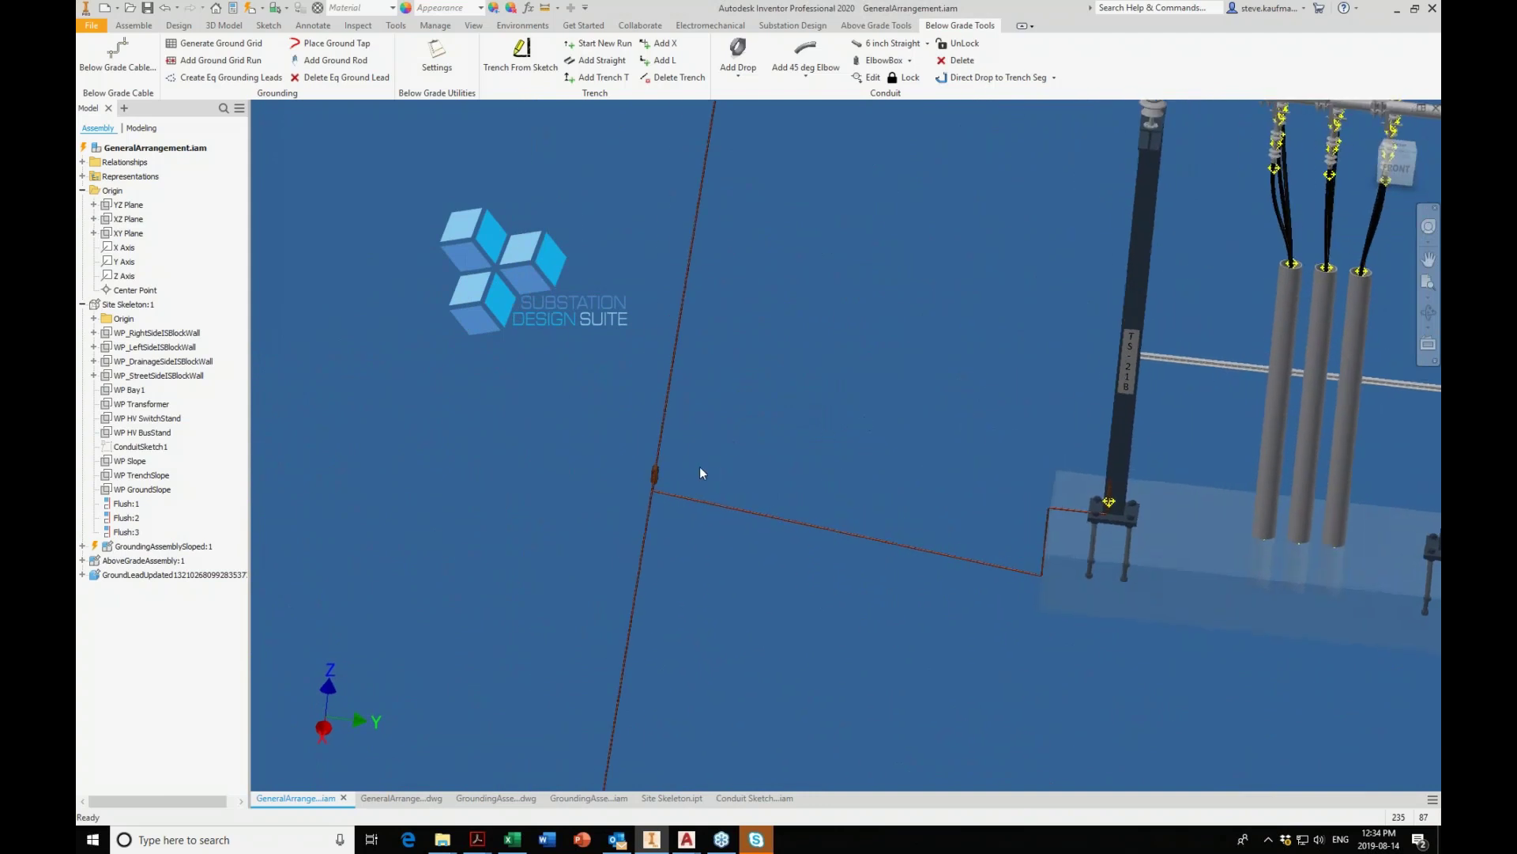
left_click(654, 474)
middle_click_drag(654, 474, 655, 474, "shift")
scroll(654, 475, "down", 3)
middle_click_drag(868, 533, 867, 533, "shift")
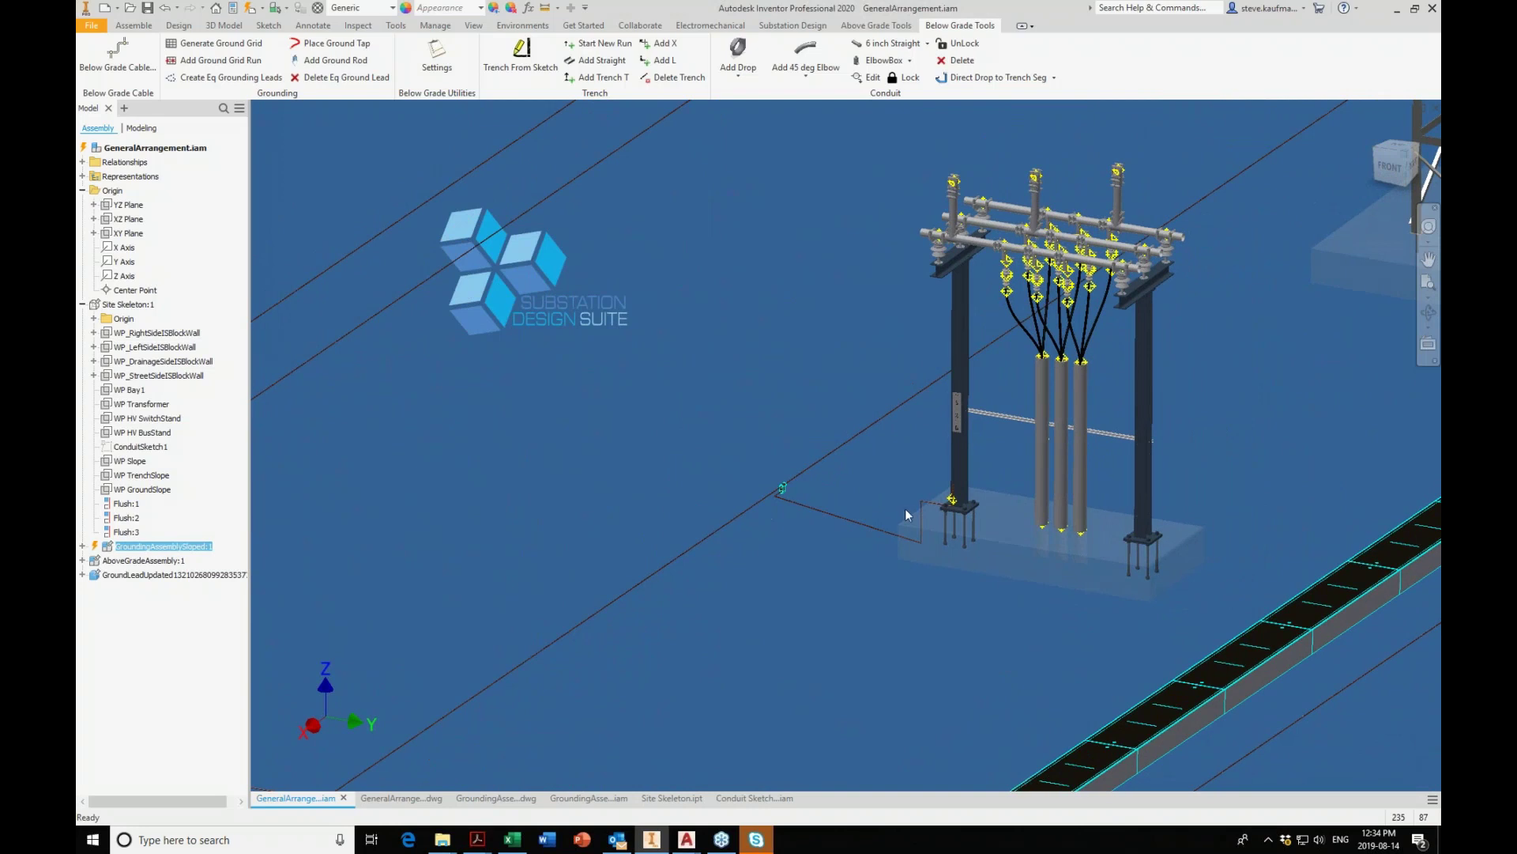
Examine the ground lead running from the grid tap to the base of stand TS-21B, including its surroundings.
left_click(777, 580)
middle_click_drag(776, 580, 794, 603, "shift")
scroll(794, 603, "up", 6)
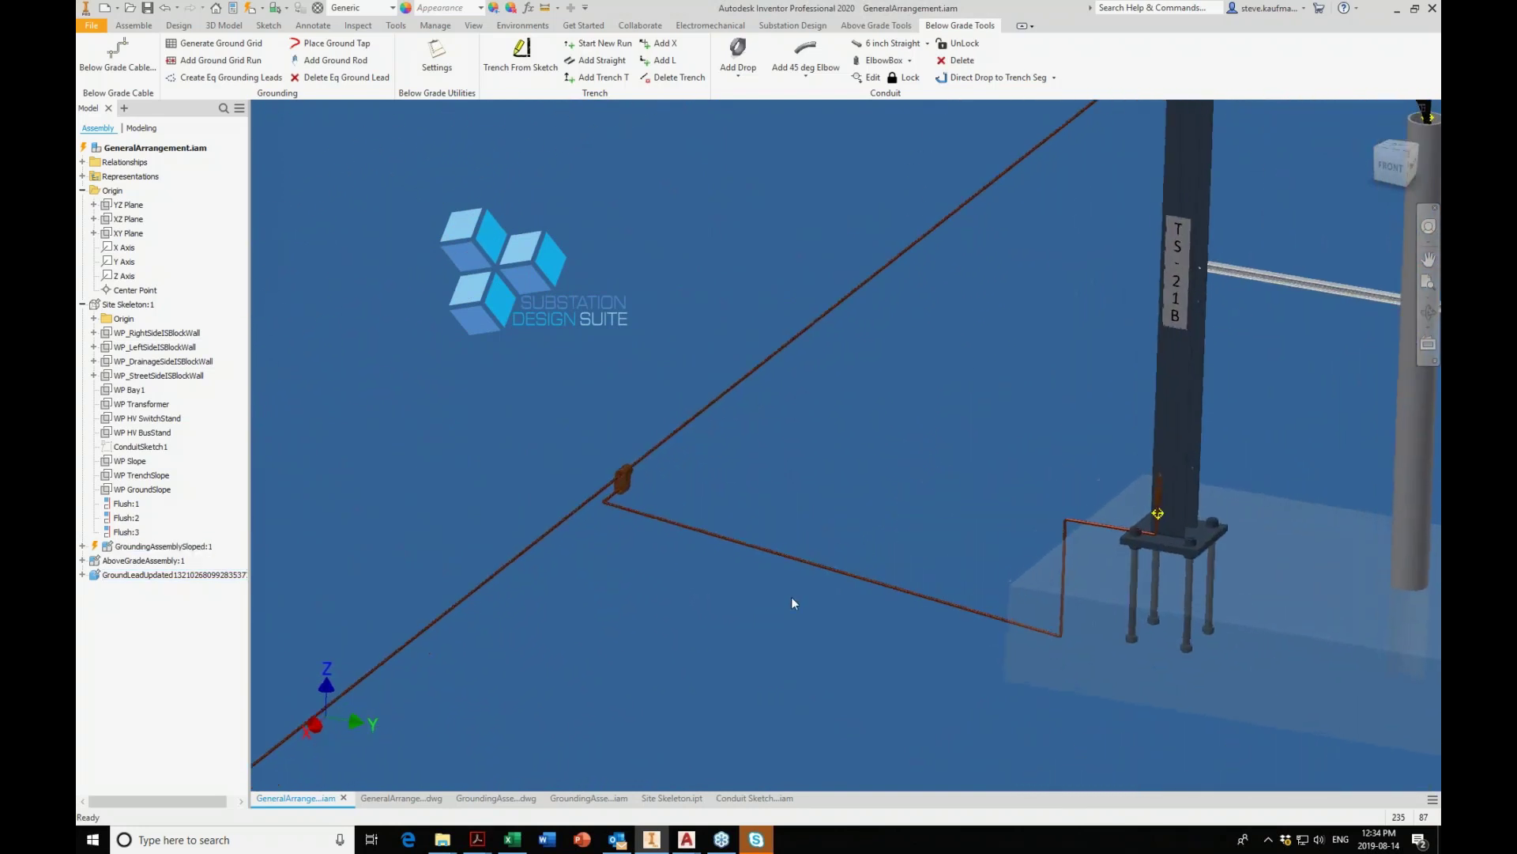
scroll(794, 603, "down", 3)
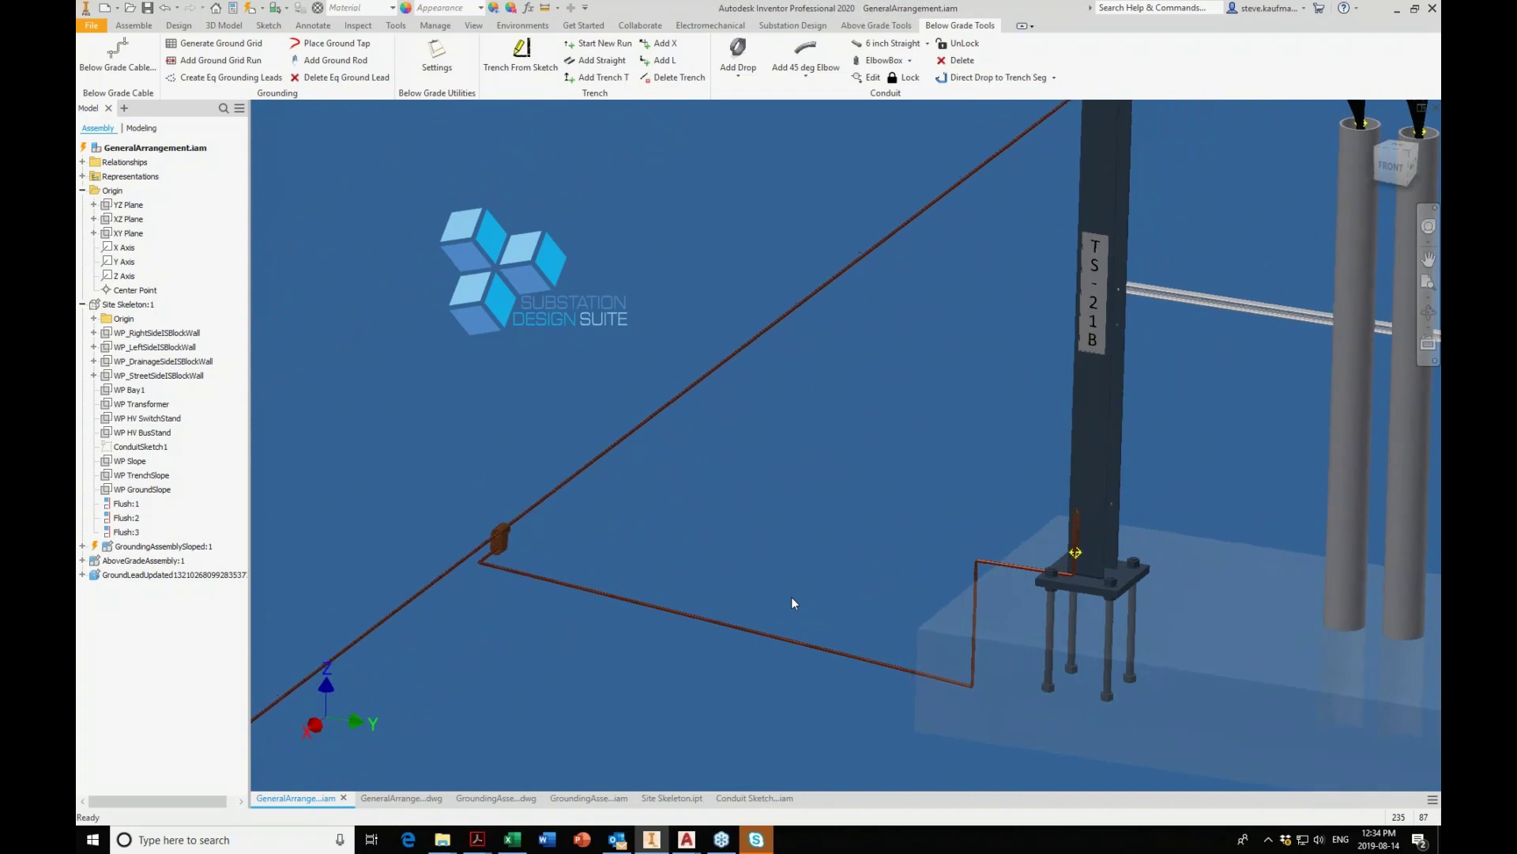
scroll(792, 603, "down", 6)
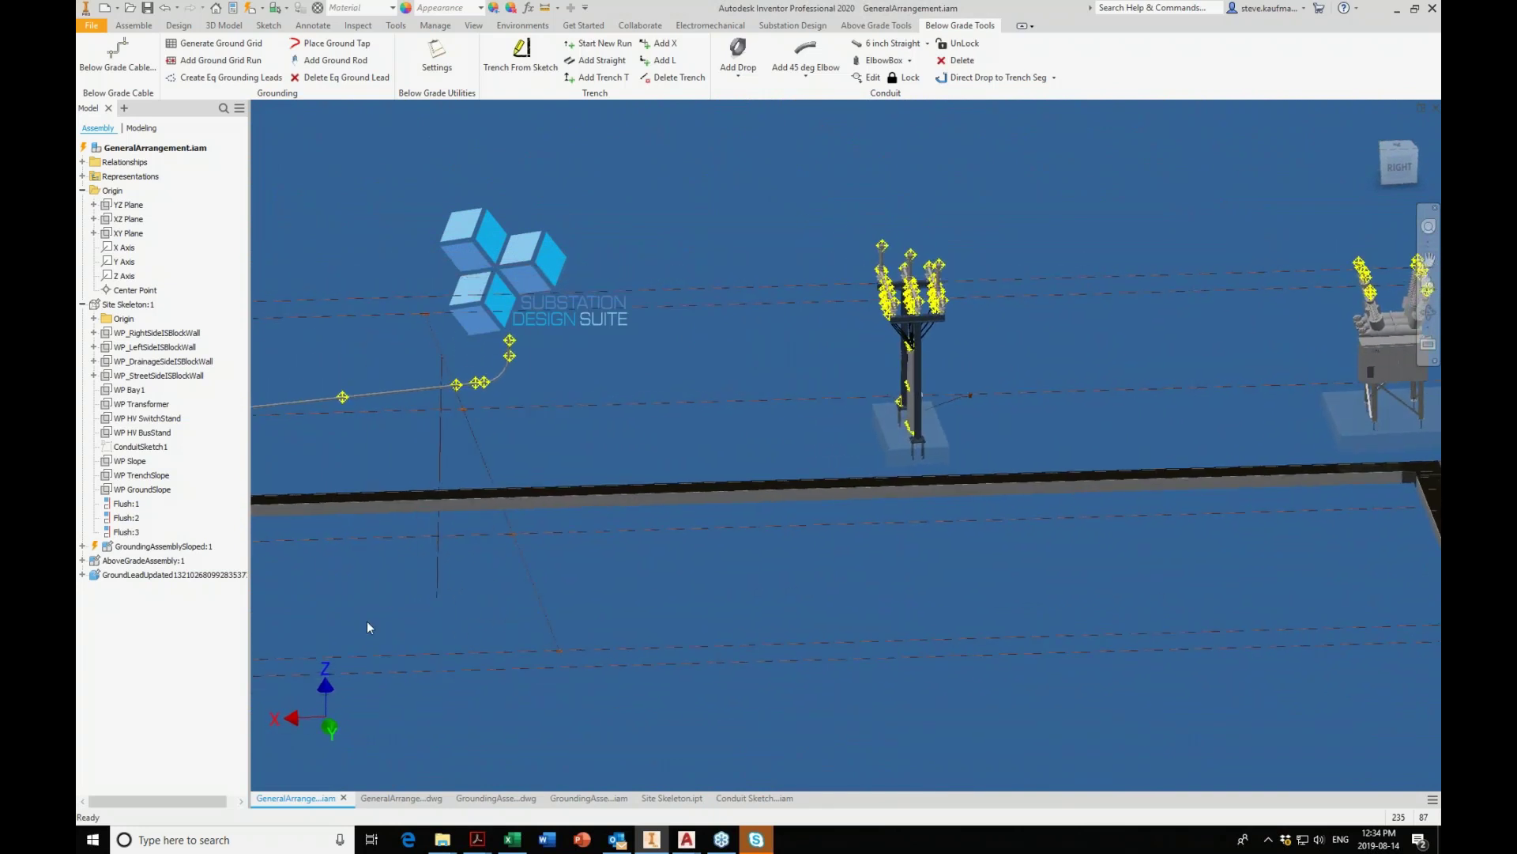
Open AboveGradeAssembly.iam from the general arrangement, expand Site Skeleton:1 and highlight WP Slope against the equipment.
left_click(168, 575)
left_click(168, 575)
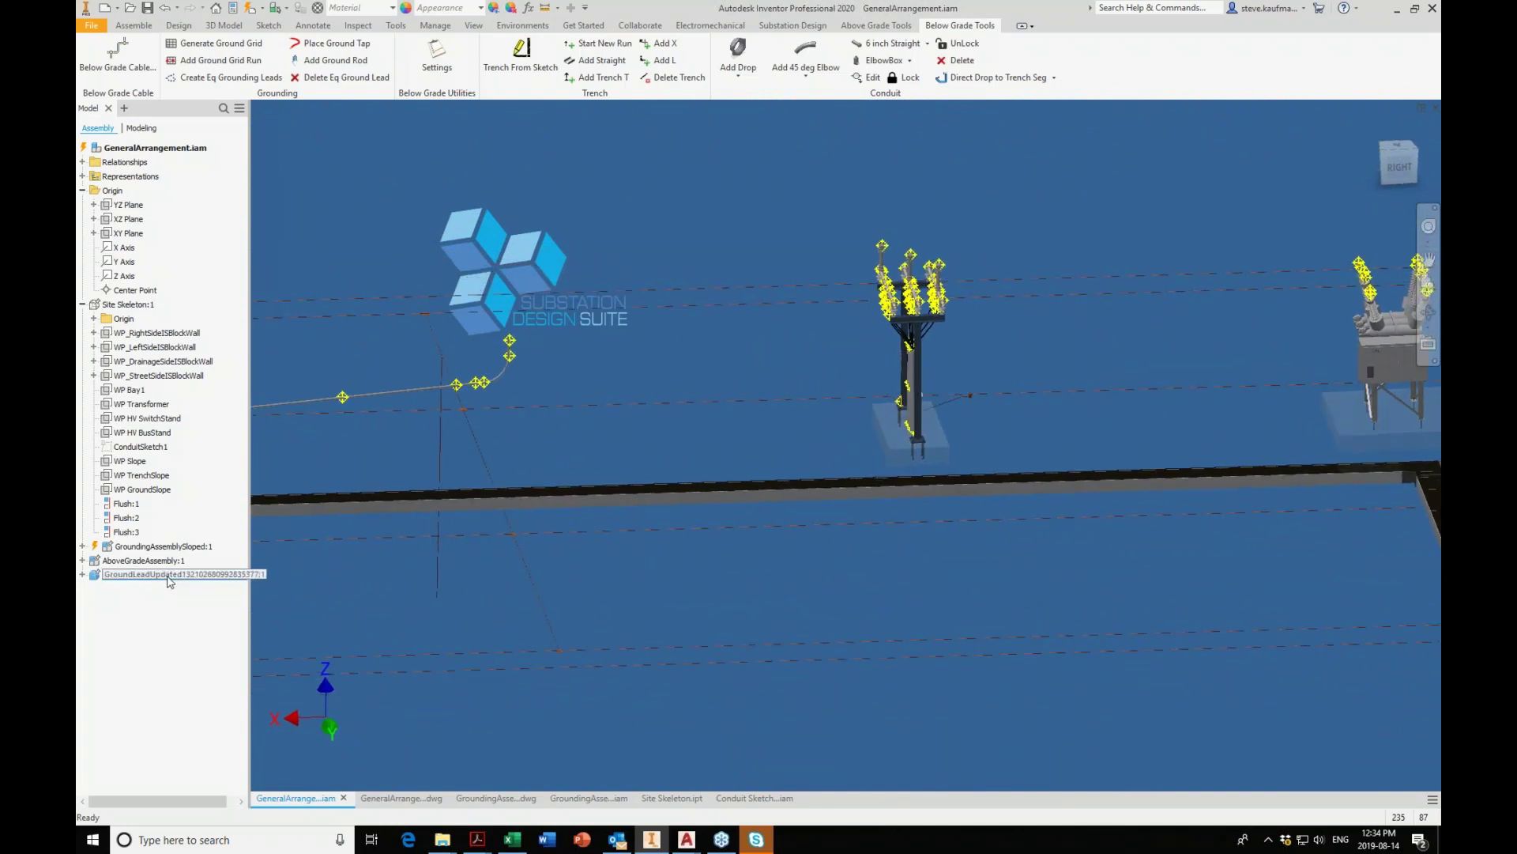
right_click(162, 562)
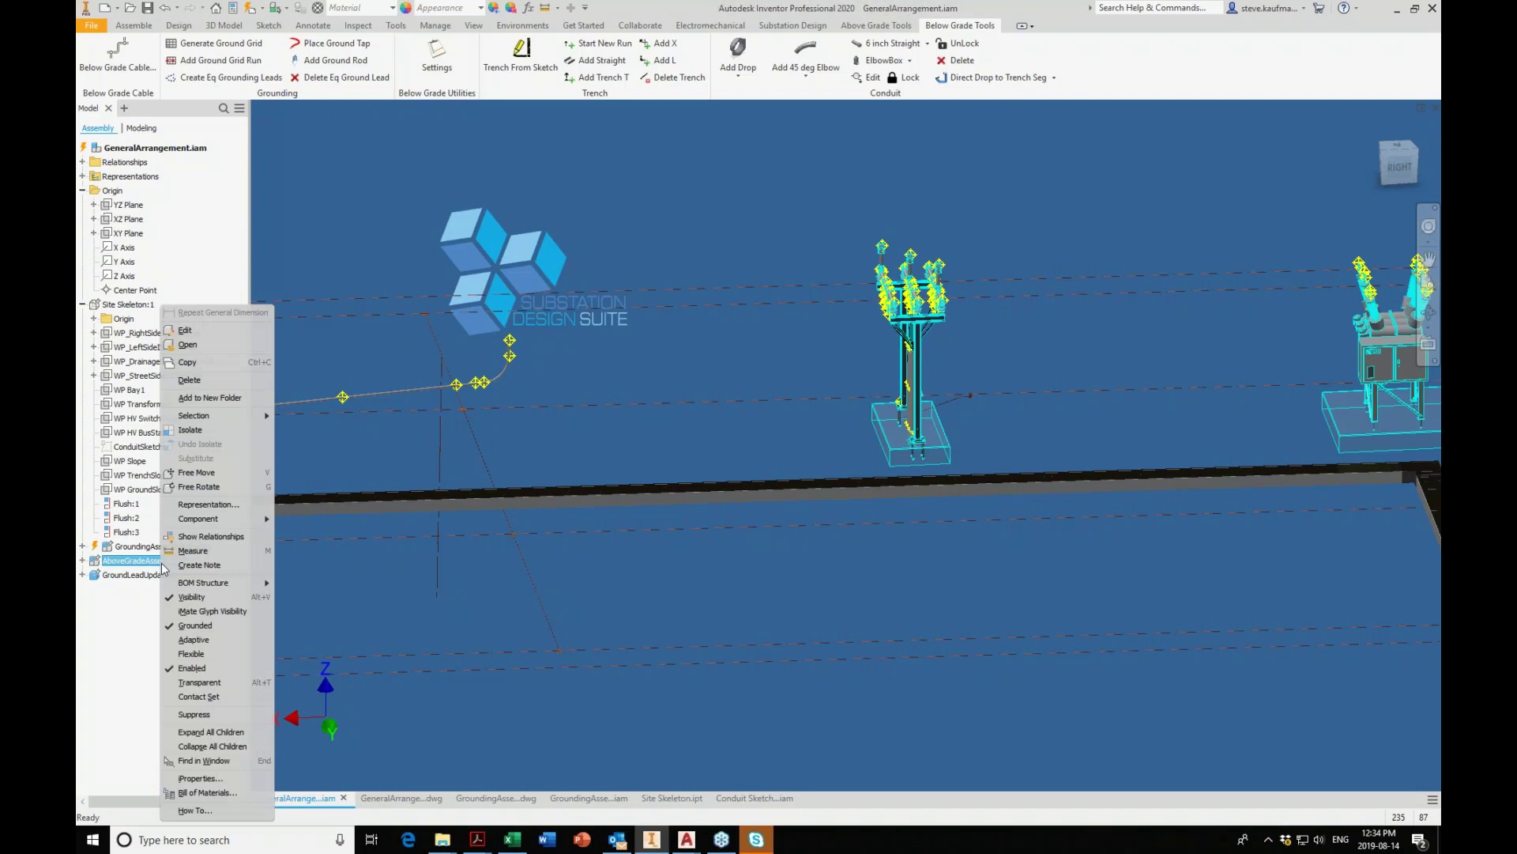
left_click(212, 347)
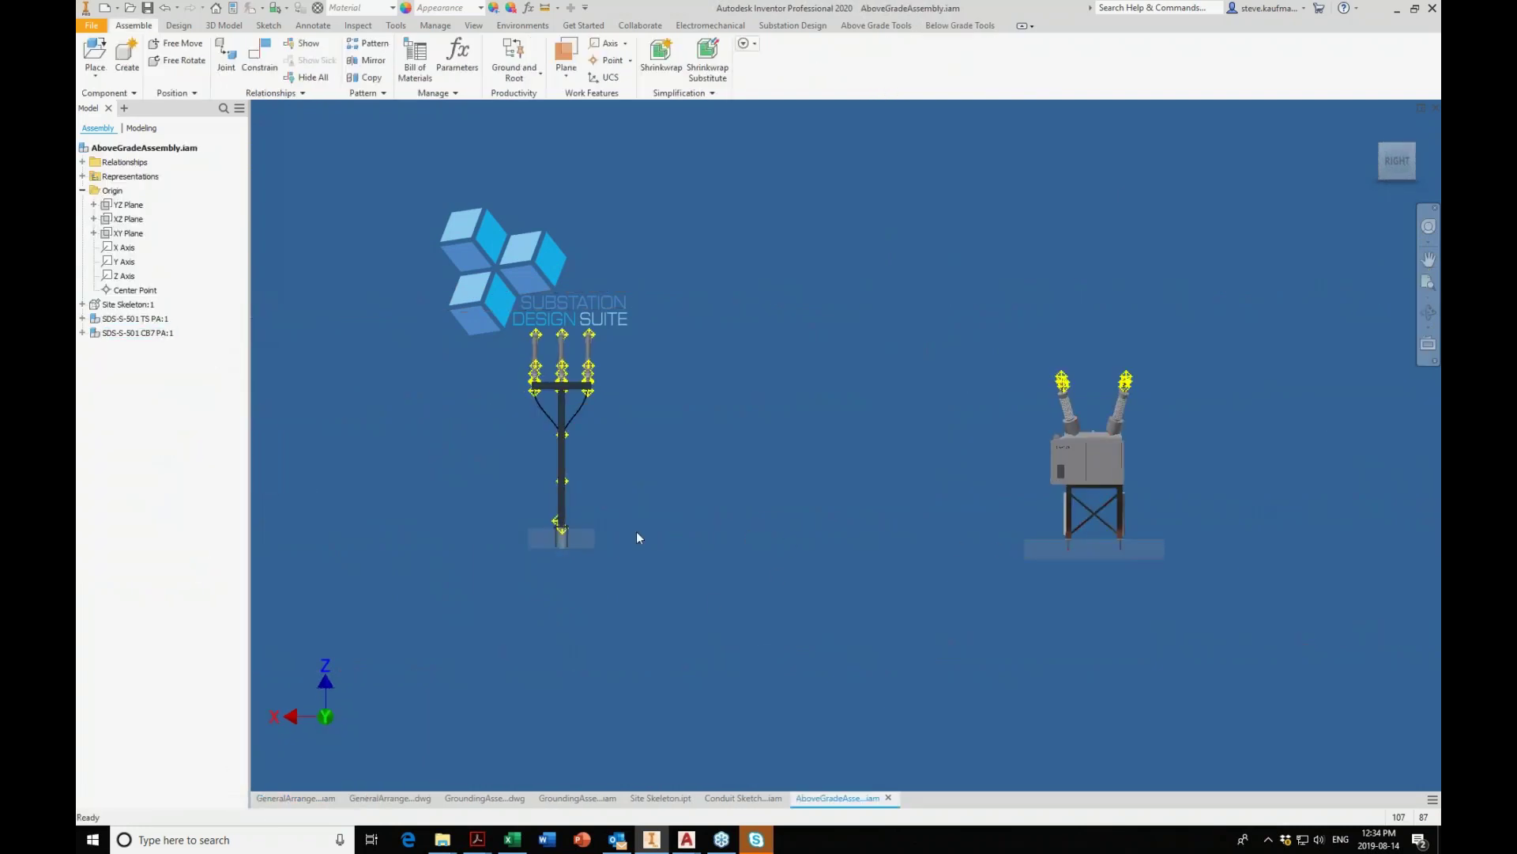
left_click(83, 304)
left_click(131, 461)
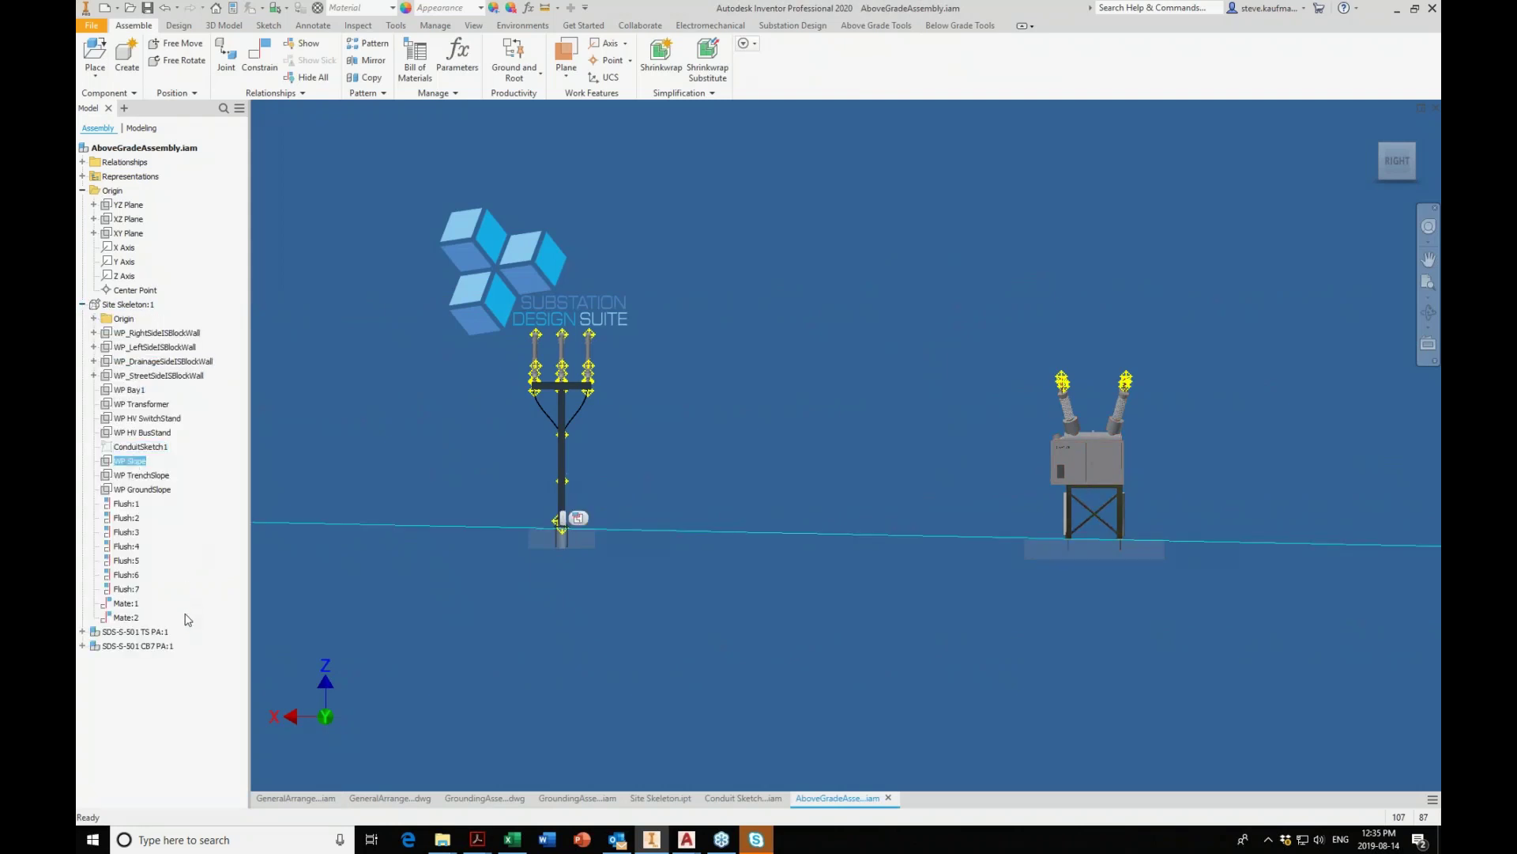
Highlight WP Bay1, WP Transformer, WP HV SwitchStand and WP HV BusStand together to show the planes locating the equipment.
middle_click_drag(630, 453, 678, 590, "shift")
left_click(730, 655)
middle_click_drag(730, 655, 727, 655, "shift")
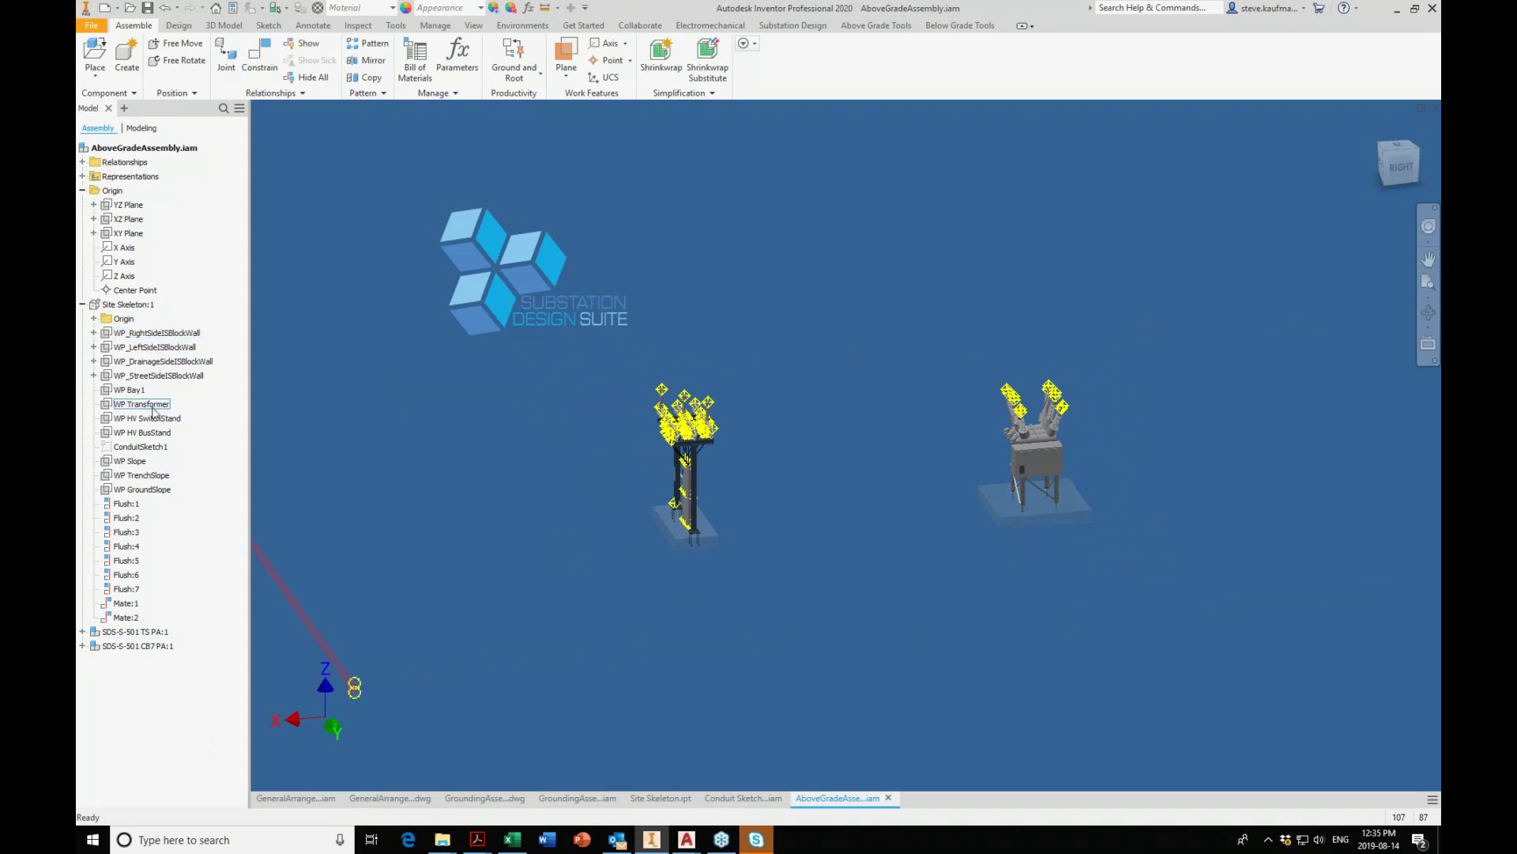
left_click(129, 389)
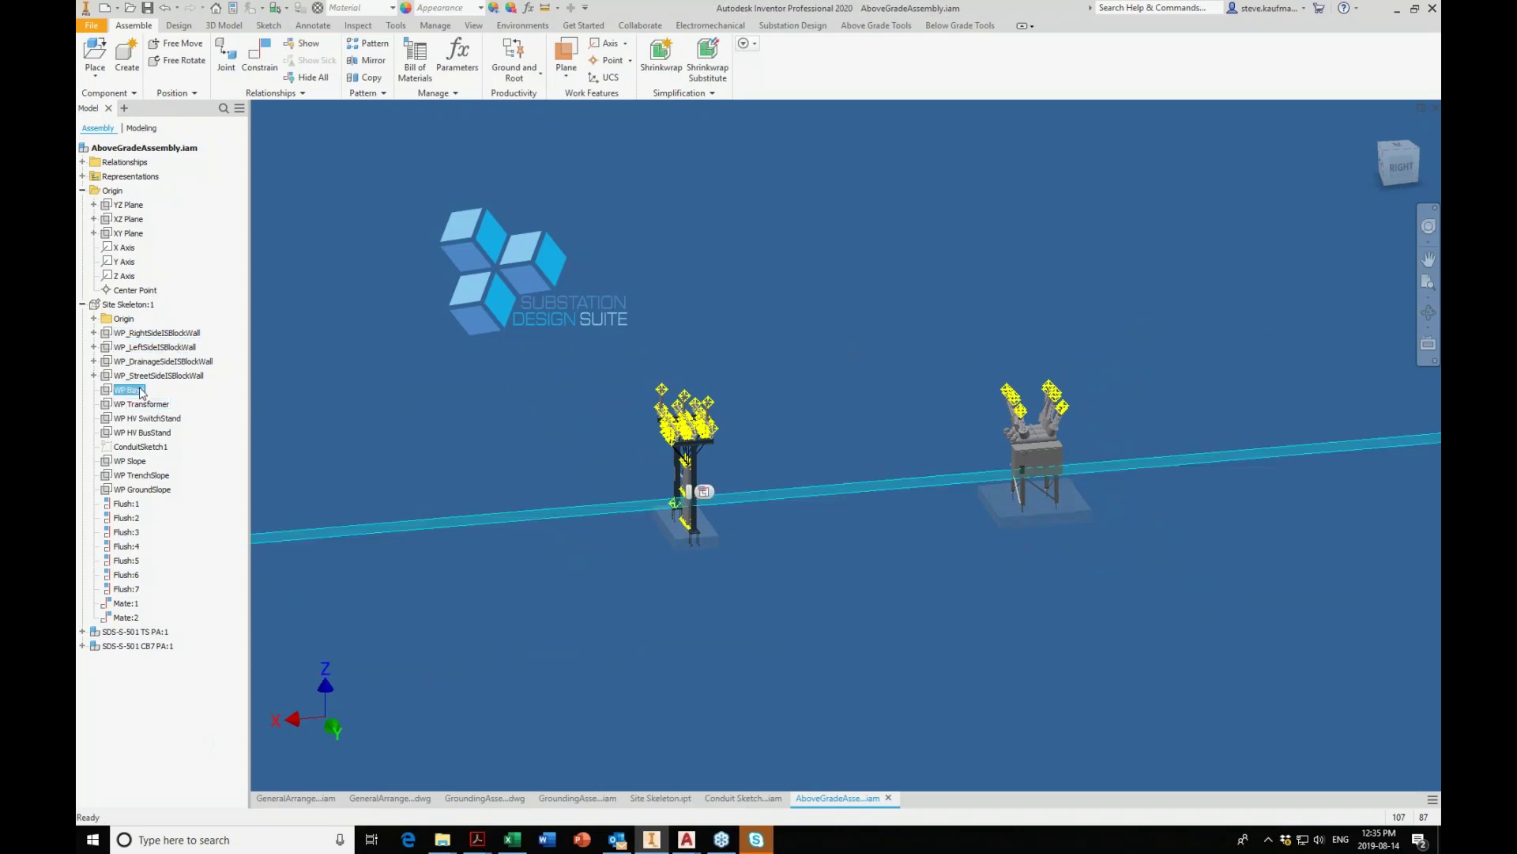
left_click(142, 403, "ctrl")
left_click(148, 418, "ctrl")
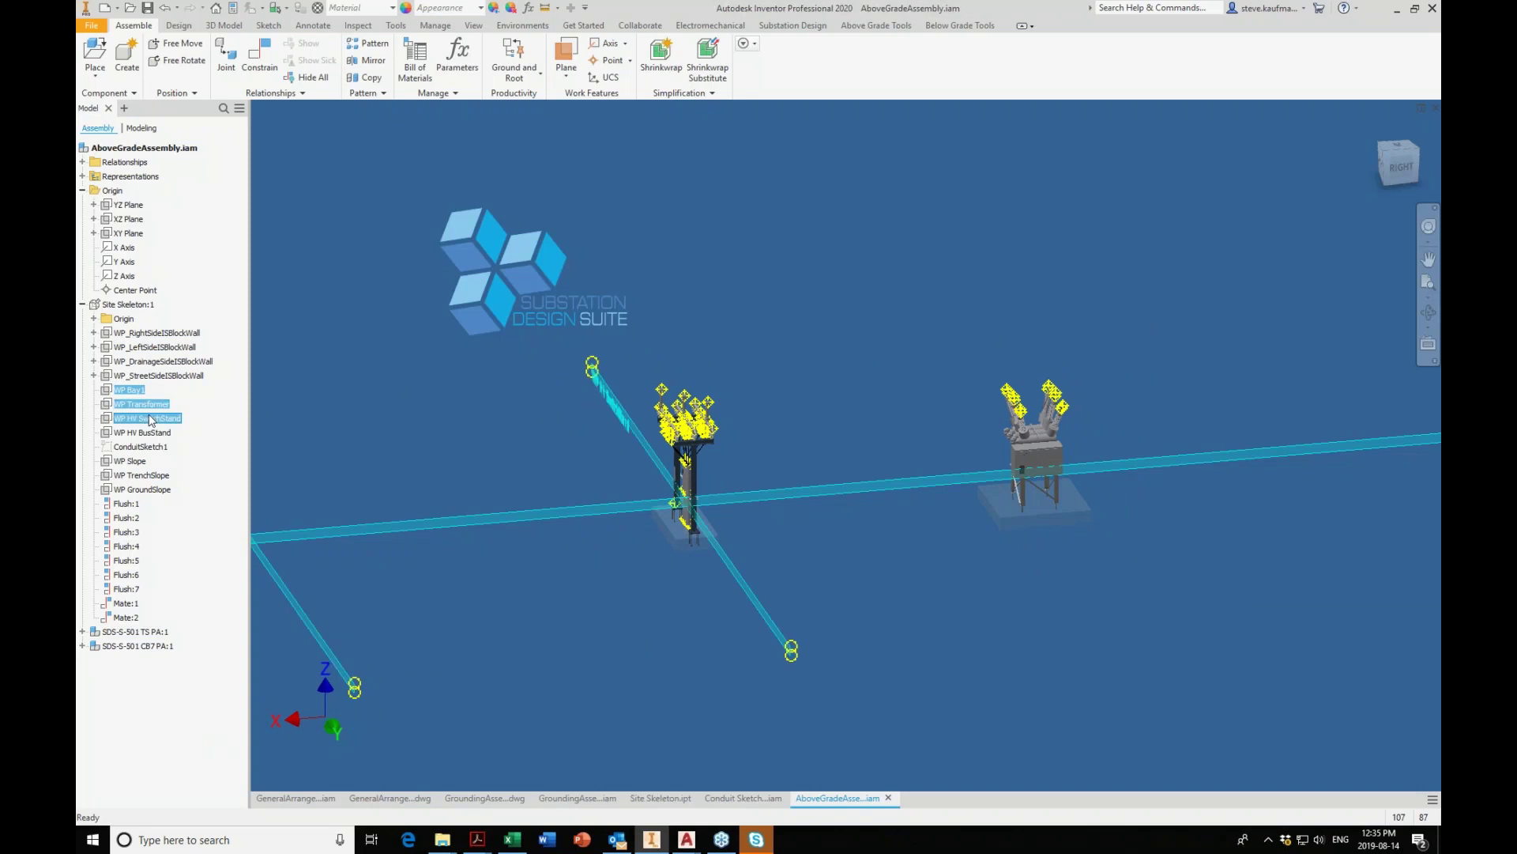
left_click(150, 433, "ctrl")
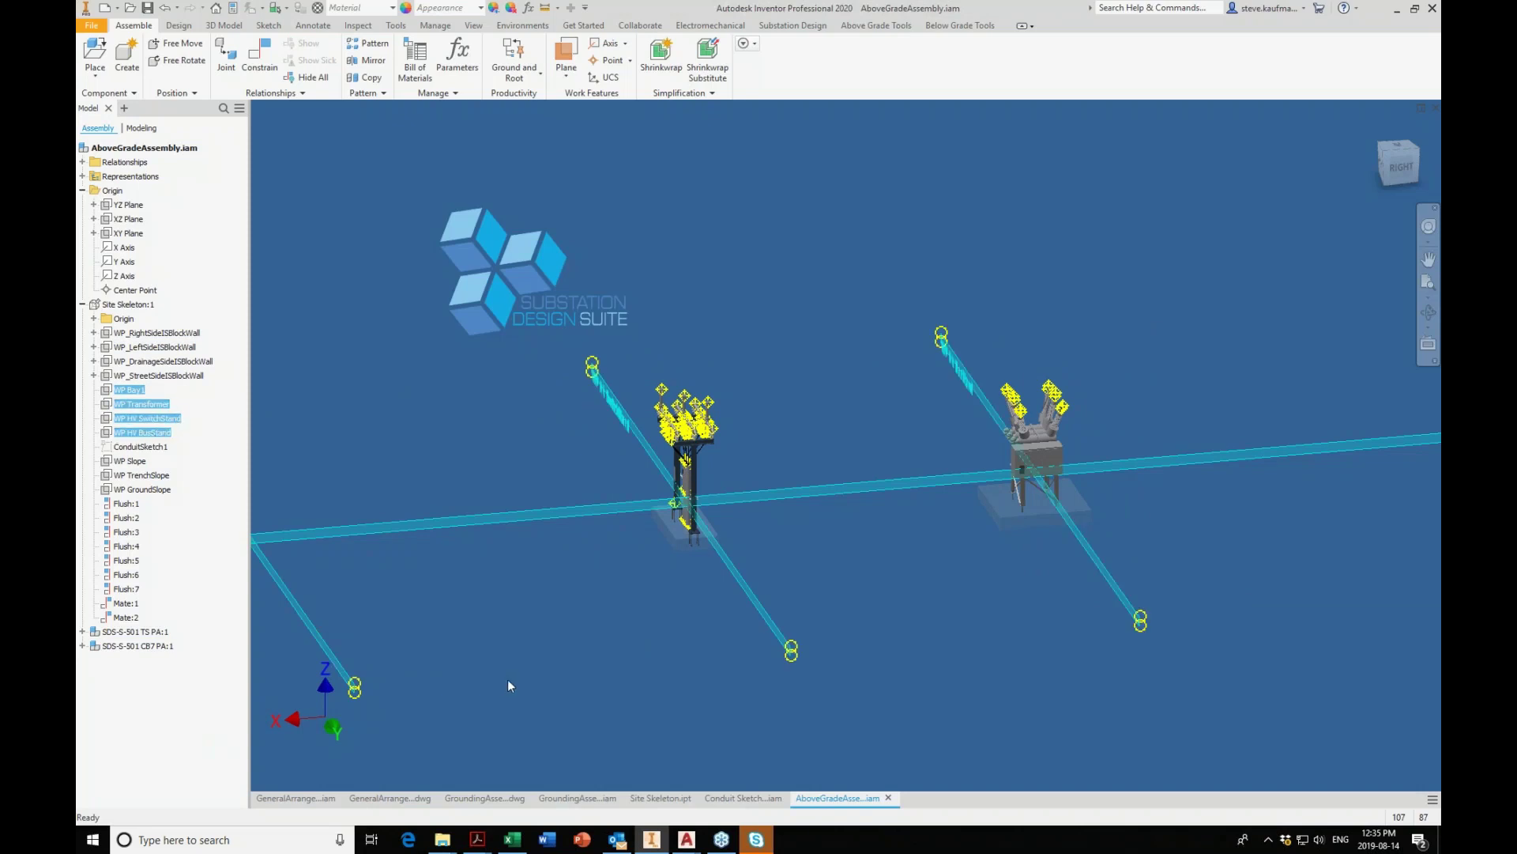
scroll(507, 680, "down", 2)
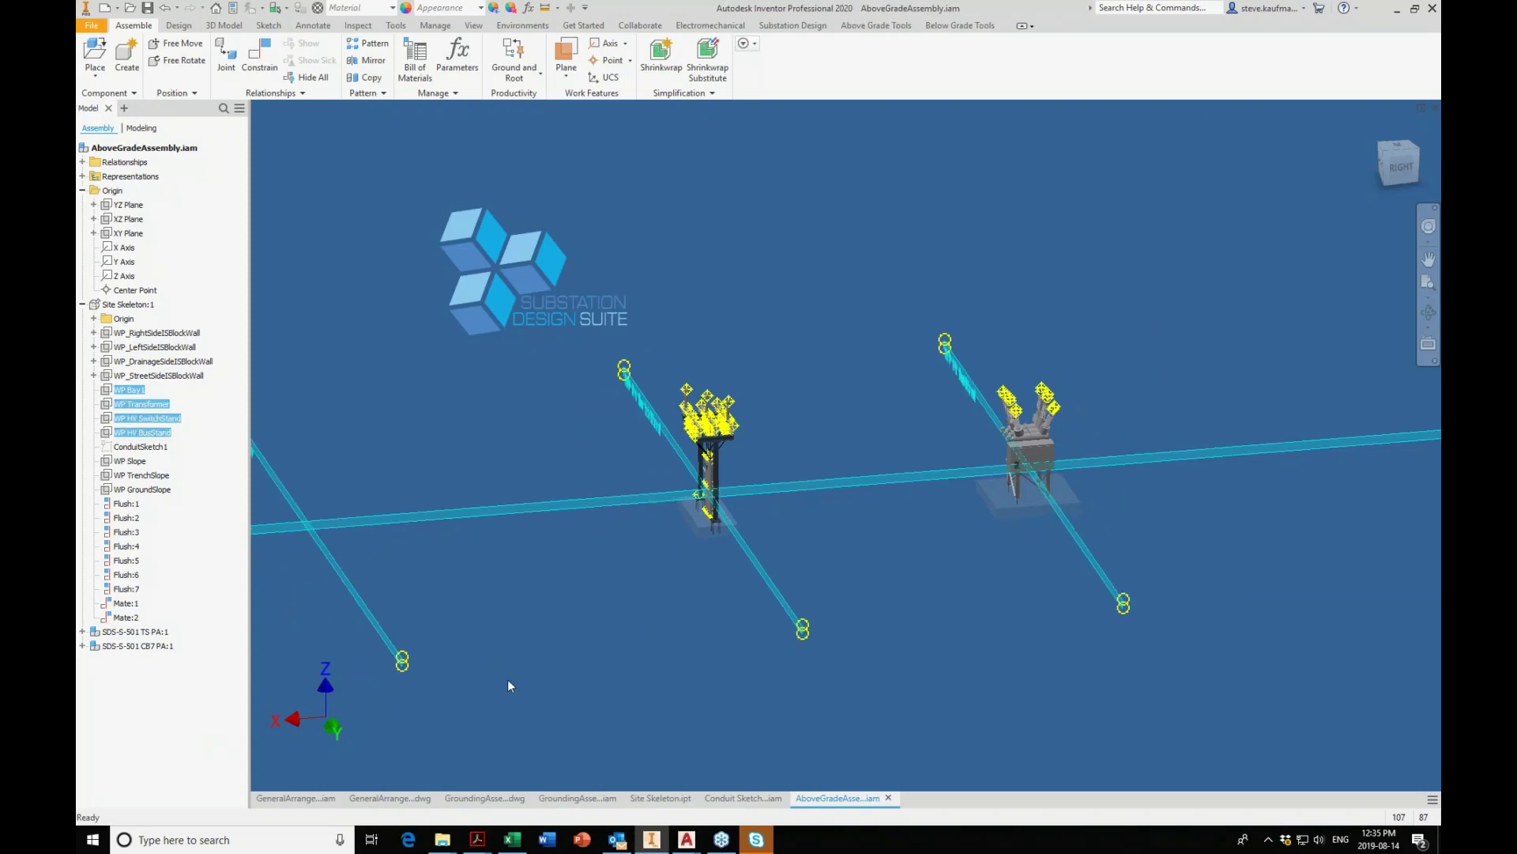
Expand SDS-S-501 CB7 PA:1 and highlight its Mate:2 constraint from the right side to check the equipment against the slope plane.
left_click(82, 646)
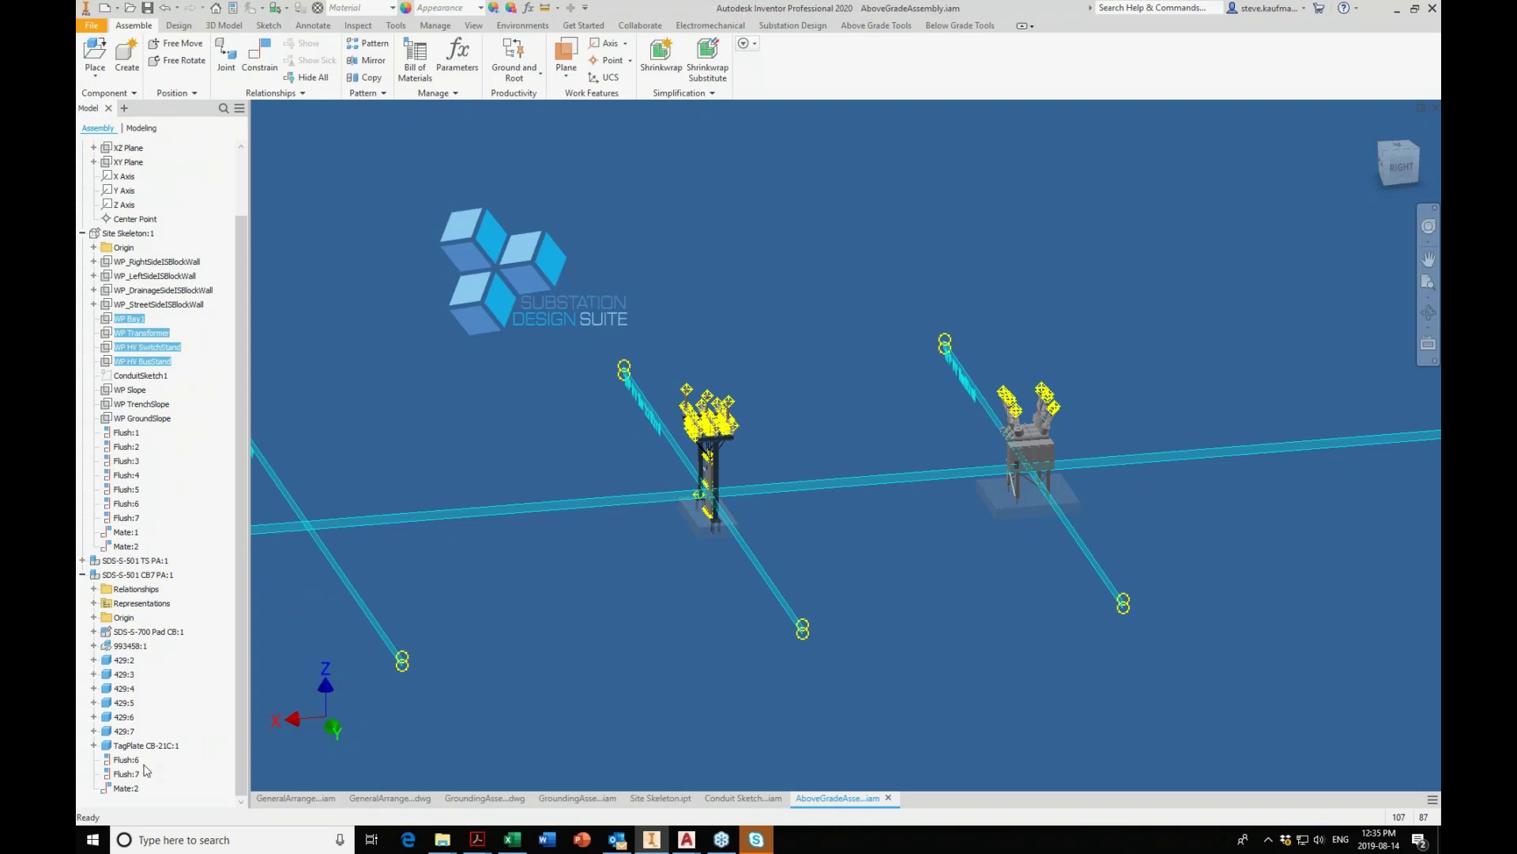
double_click(124, 788)
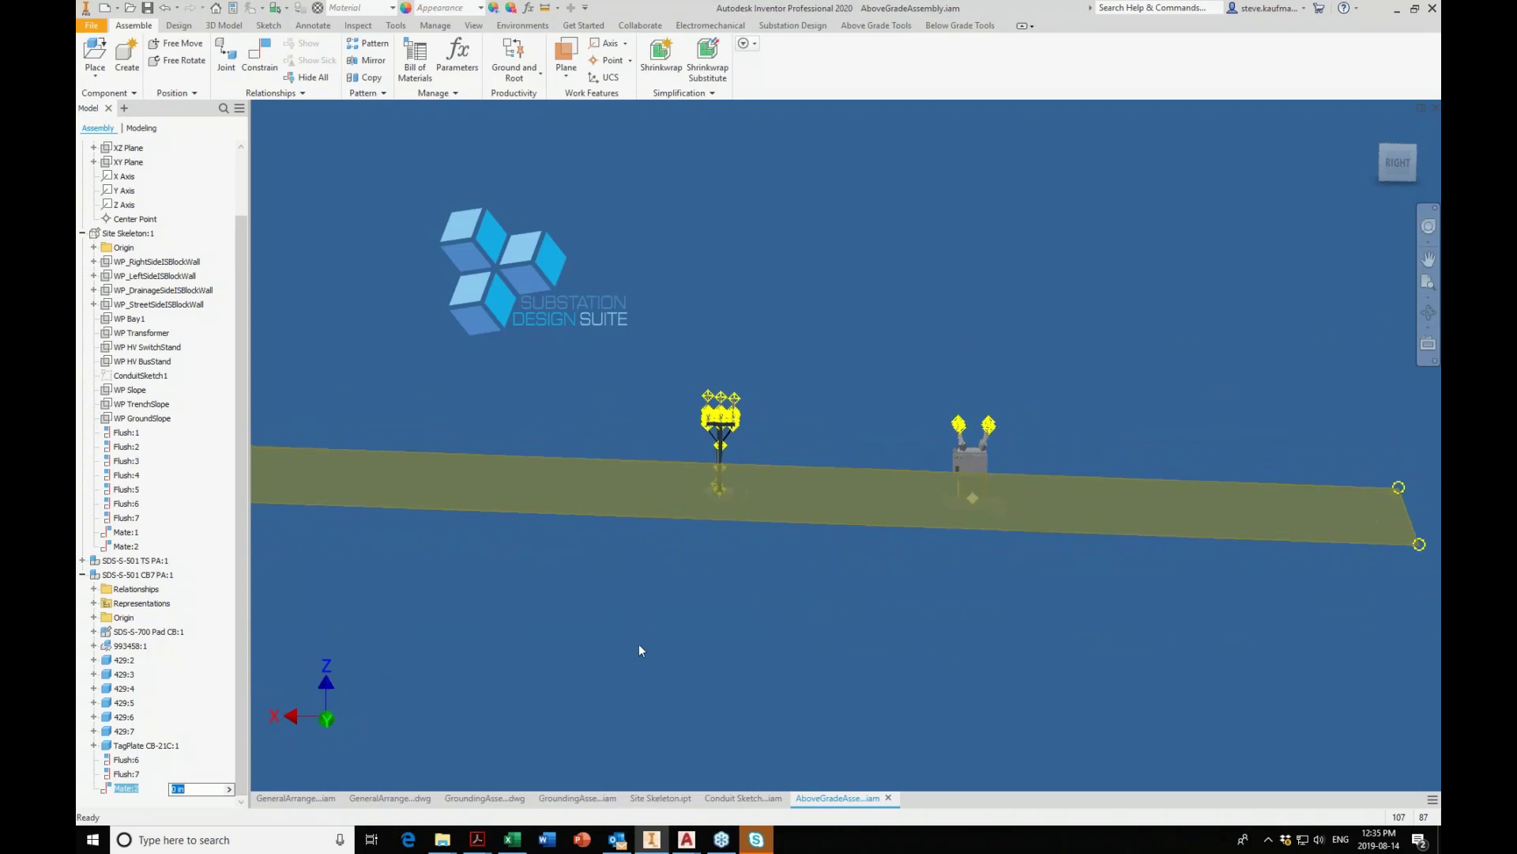
scroll(723, 558, "up", 3)
left_click(1397, 169)
scroll(430, 618, "up", 3)
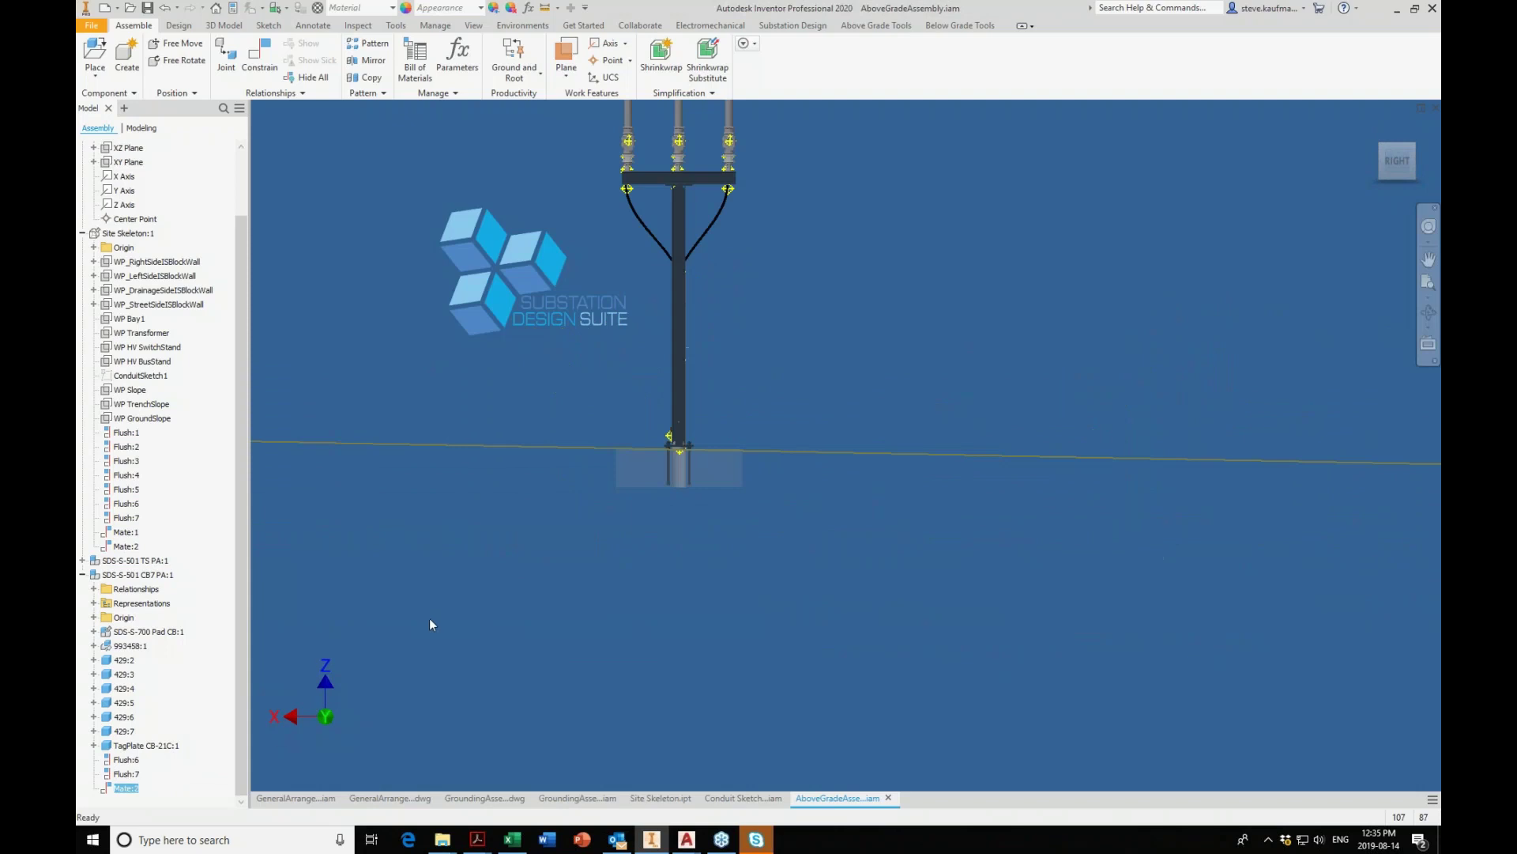
Set the Mate:2 offset of SDS-S-501 CB7 PA:1 to 5 in and look at the breaker's elevation.
left_click(131, 789)
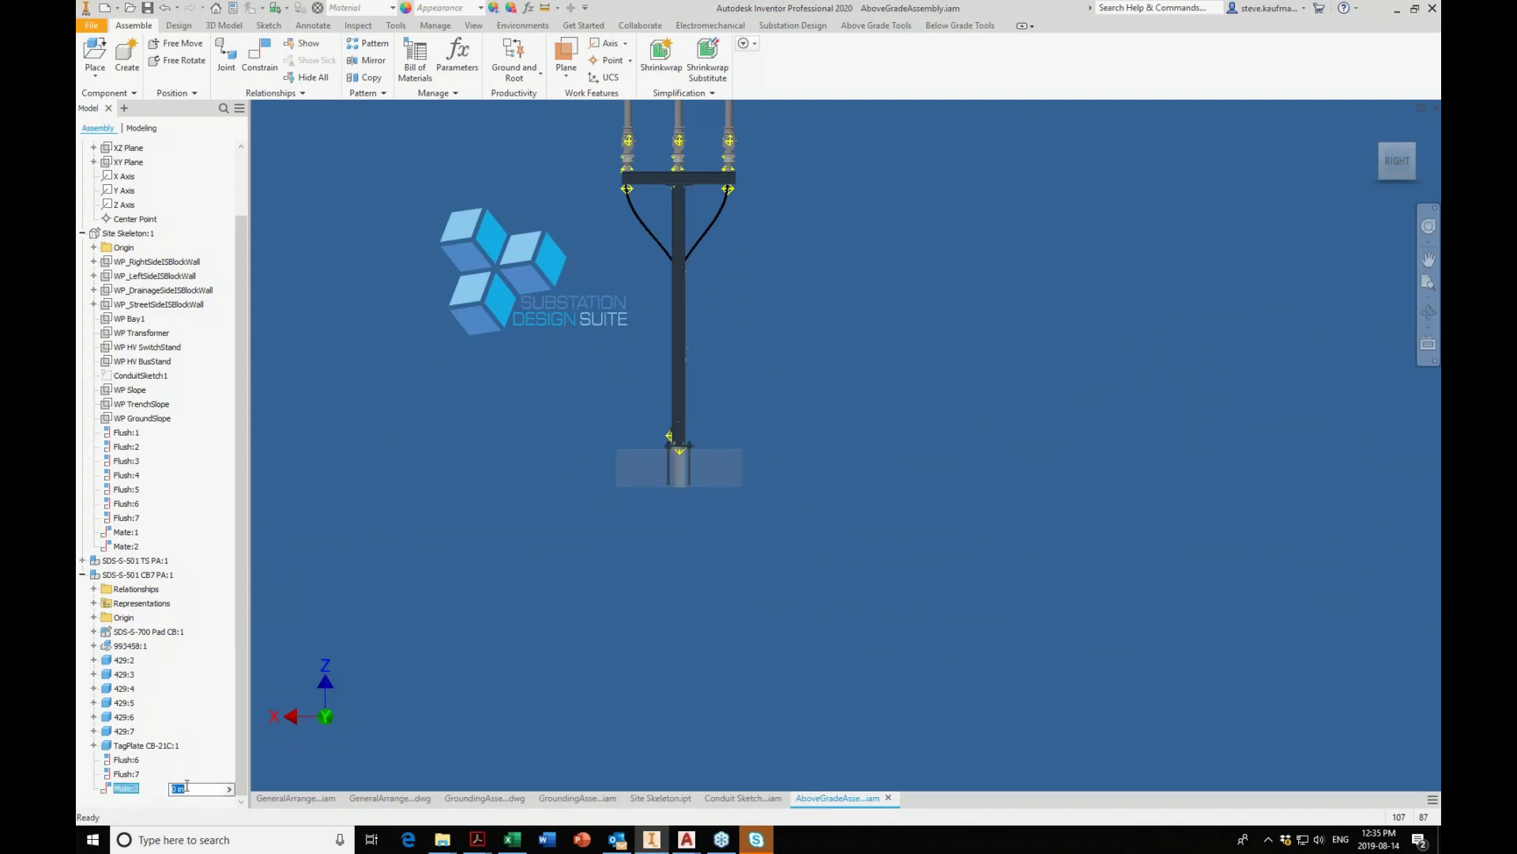
type("5")
key("Return")
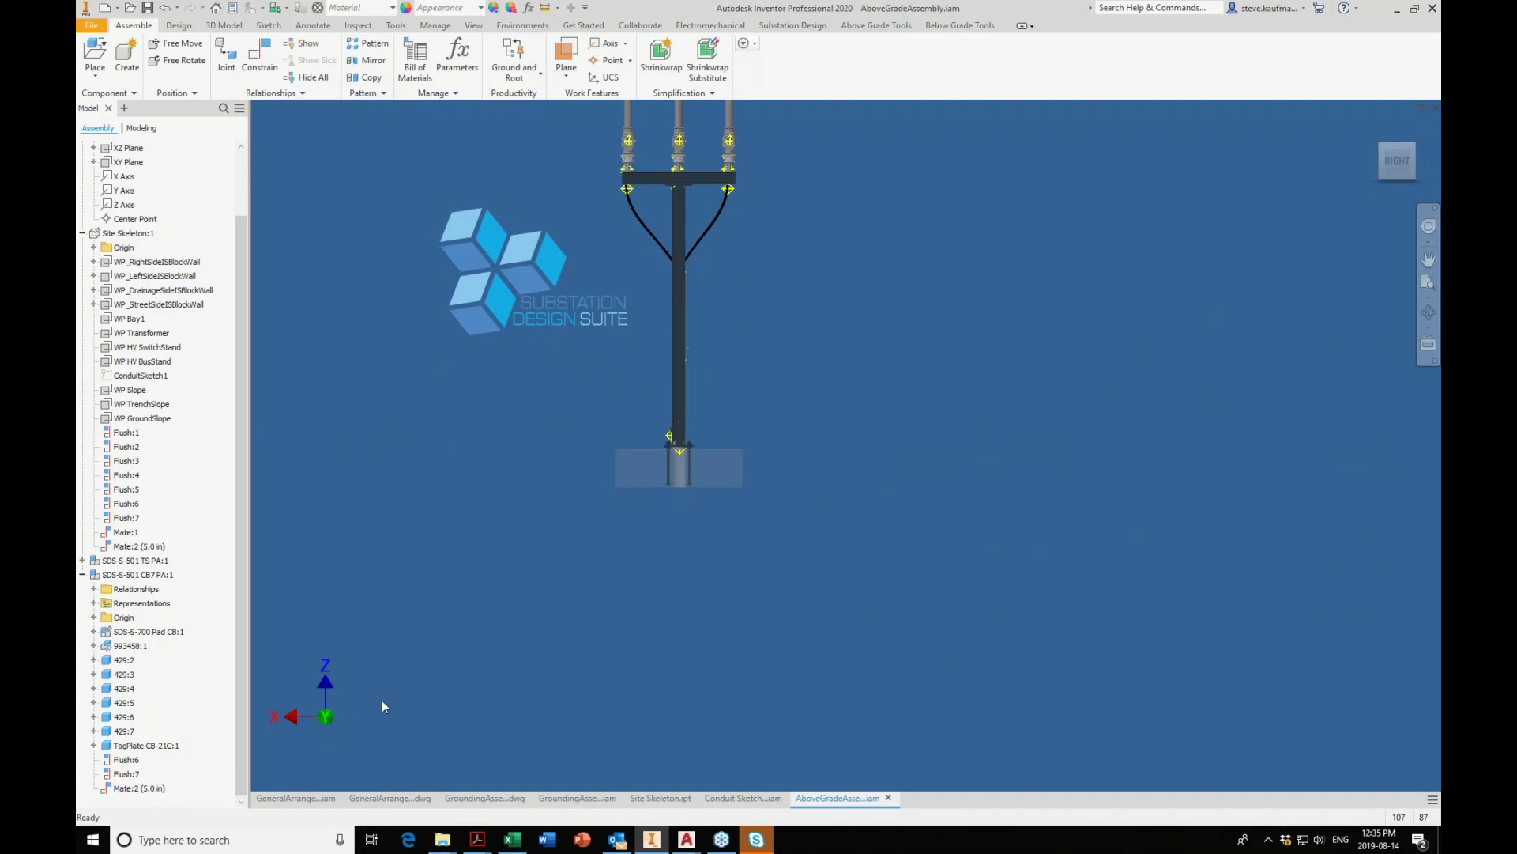
scroll(425, 676, "down", 3)
scroll(838, 614, "up", 3)
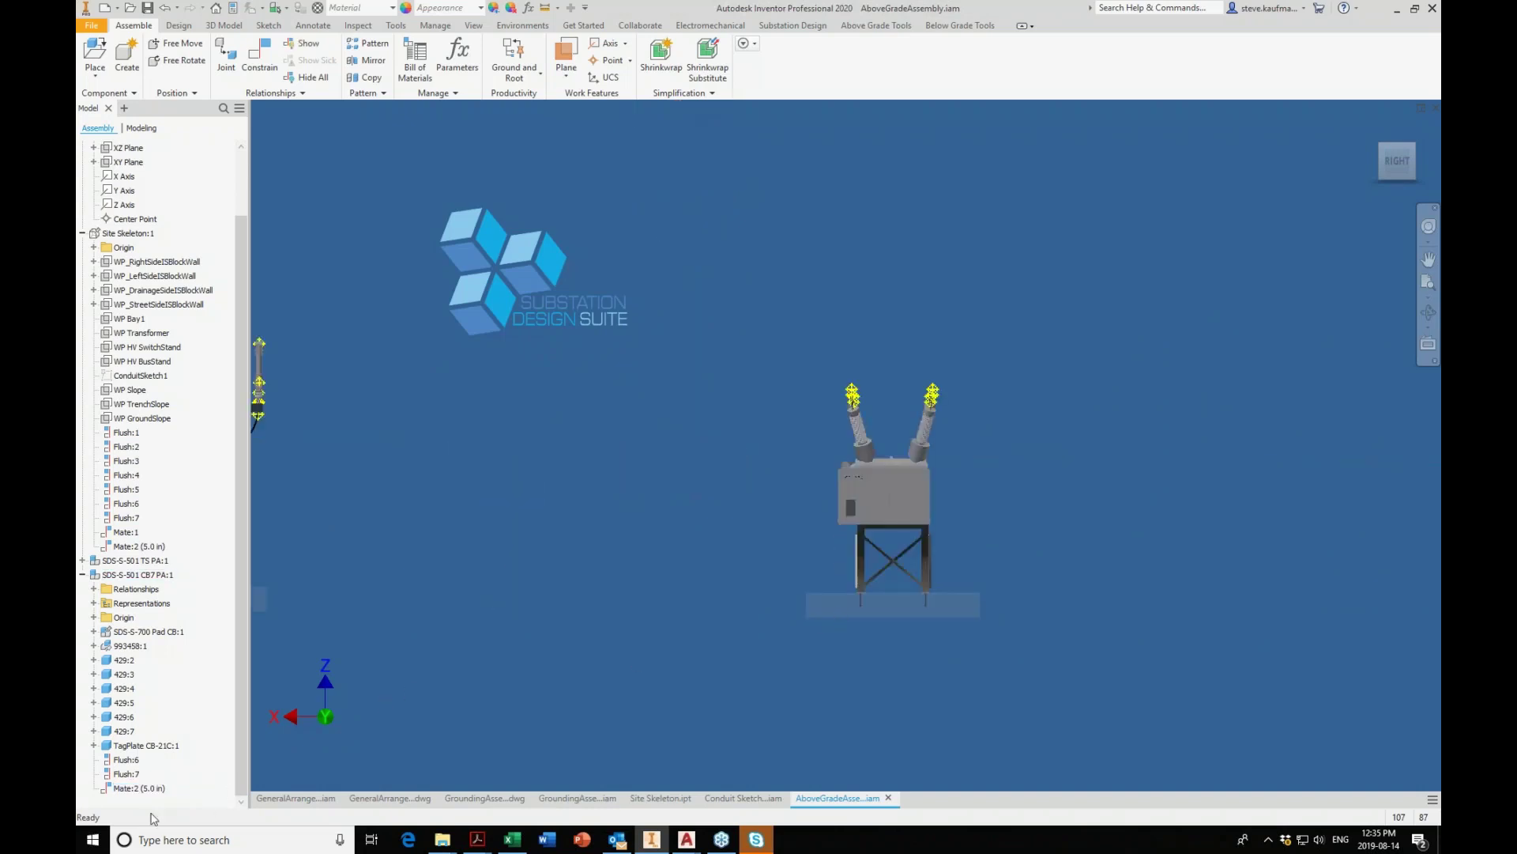
scroll(557, 666, "down", 3)
scroll(419, 684, "up", 2)
Try a 20 in offset on the breaker's Mate:2 constraint and restore the offset to 0.
left_click(178, 788)
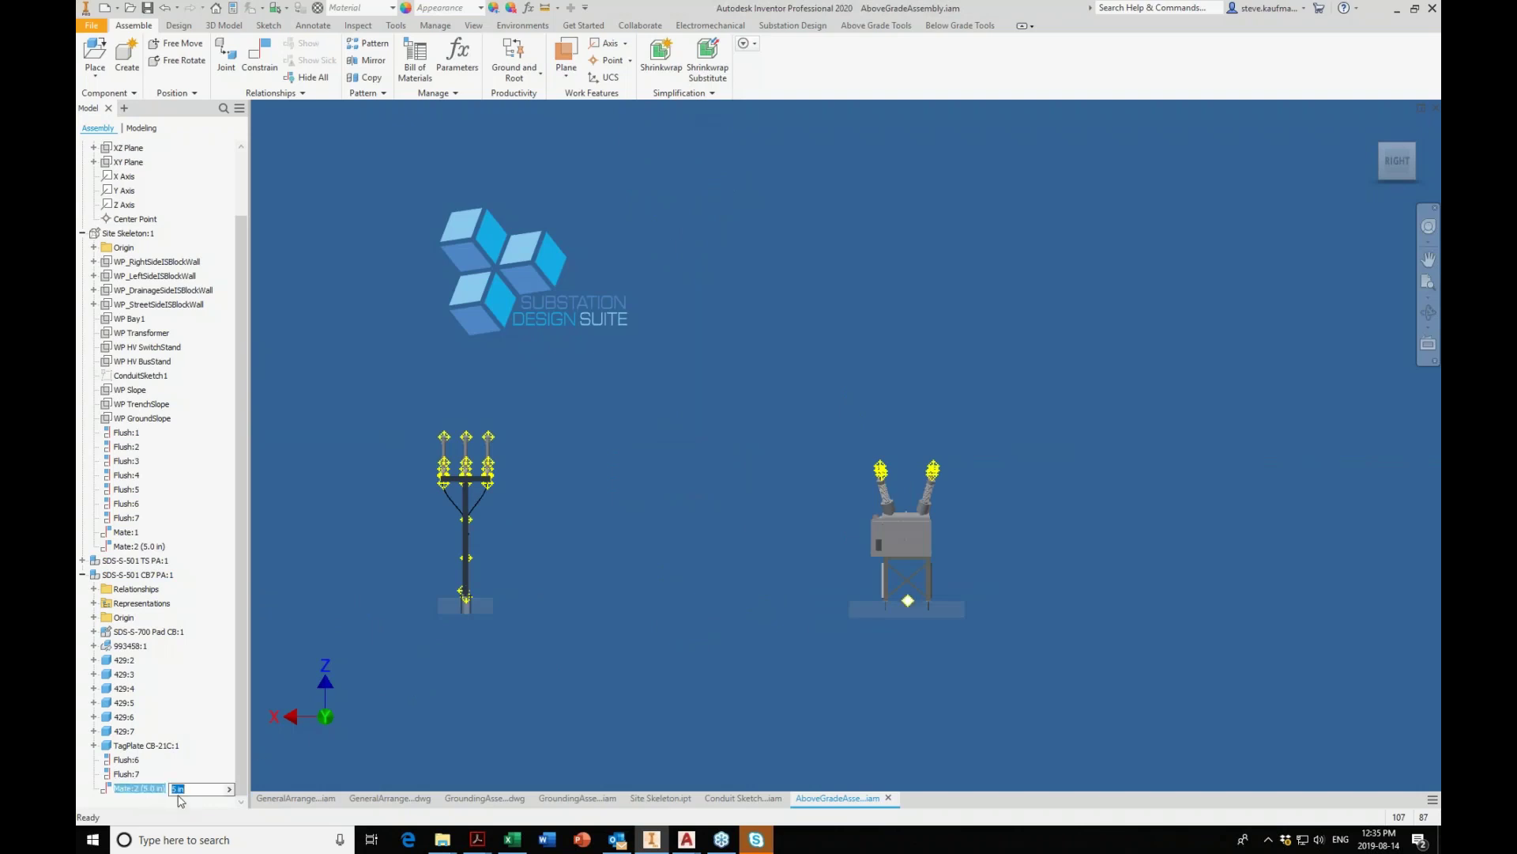
type("20")
key("Return")
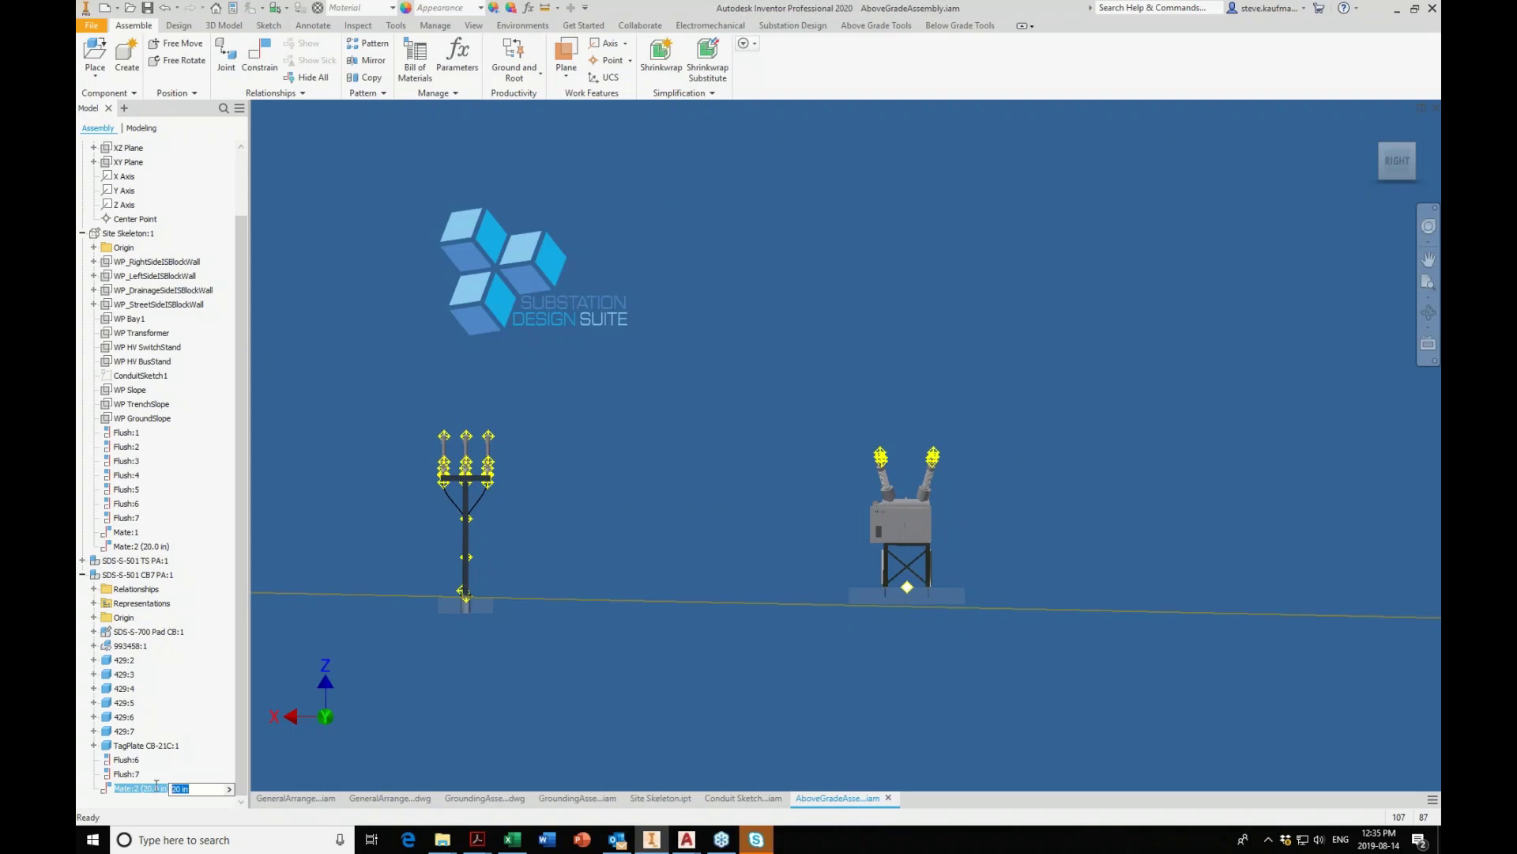
type("0")
key("Return")
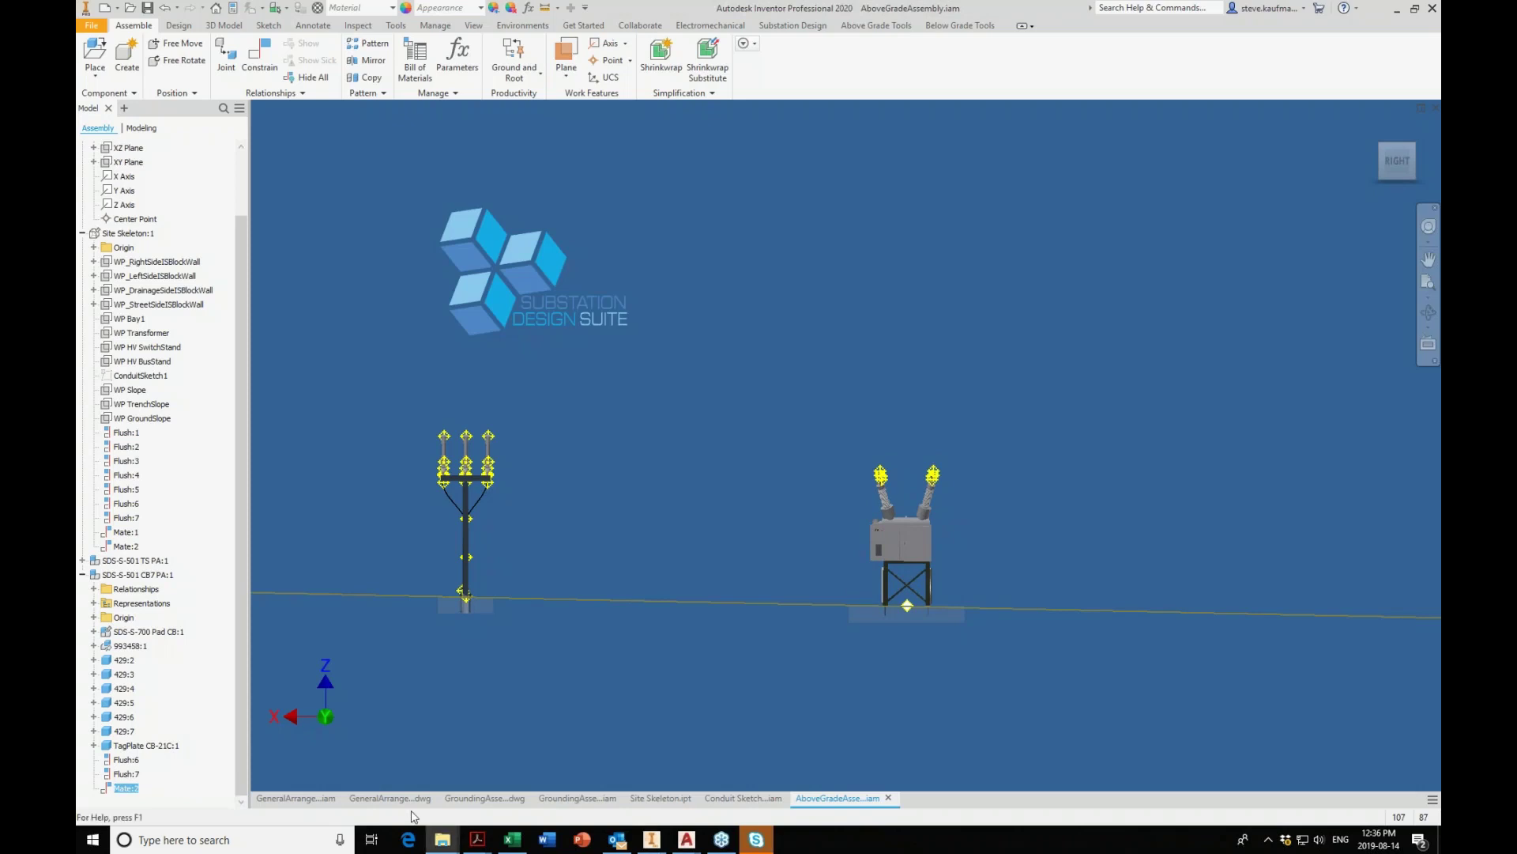
Switch back to GeneralArrangement.iam and highlight Site Skeleton:1 and AboveGradeAssembly:1 in the combined model.
left_click(314, 798)
scroll(958, 497, "down", 5)
left_click(959, 497)
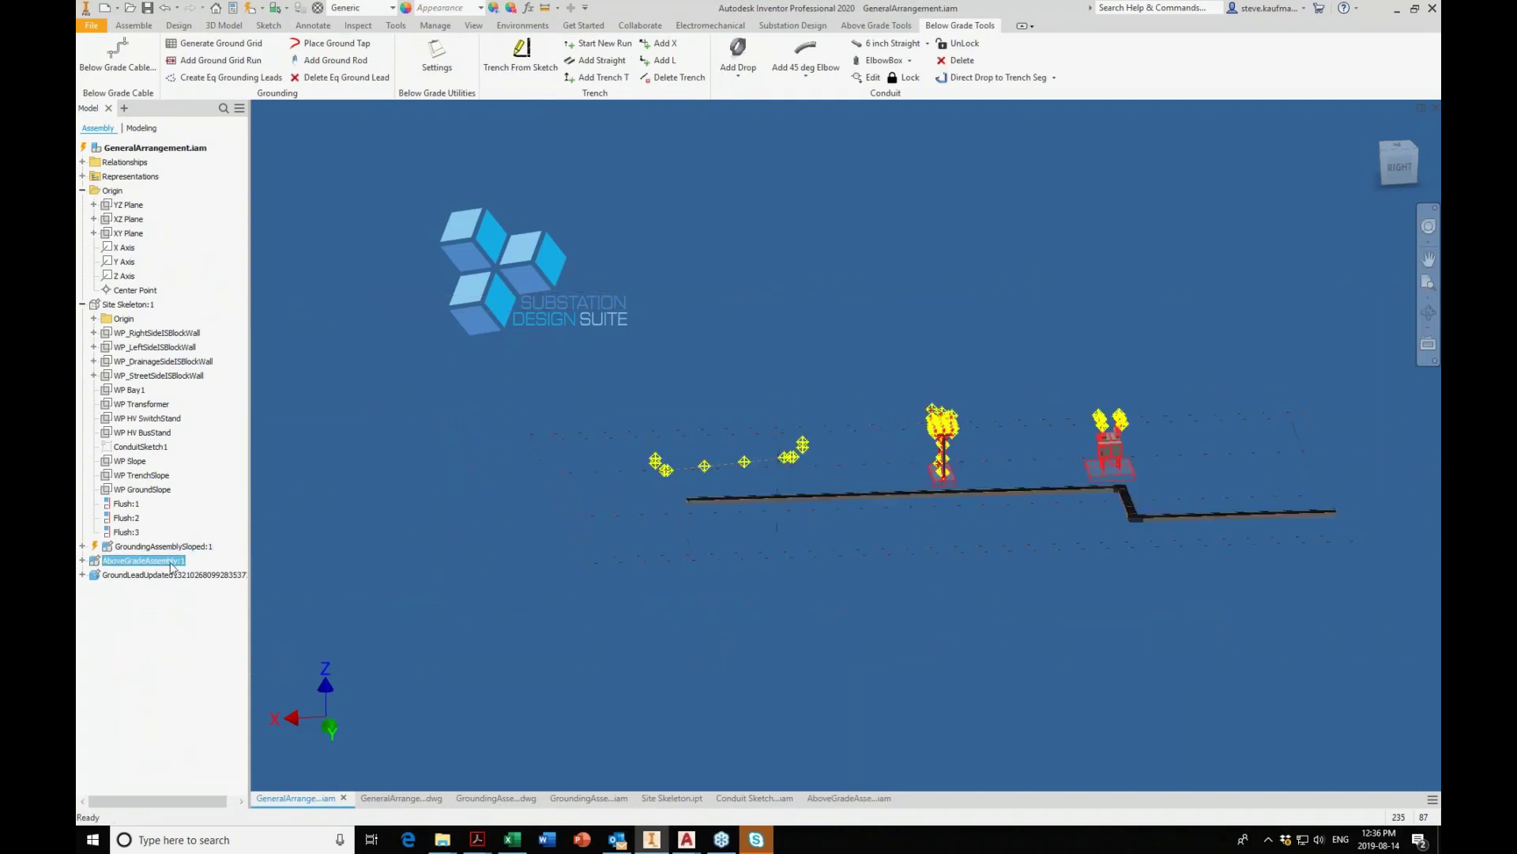
left_click(135, 307)
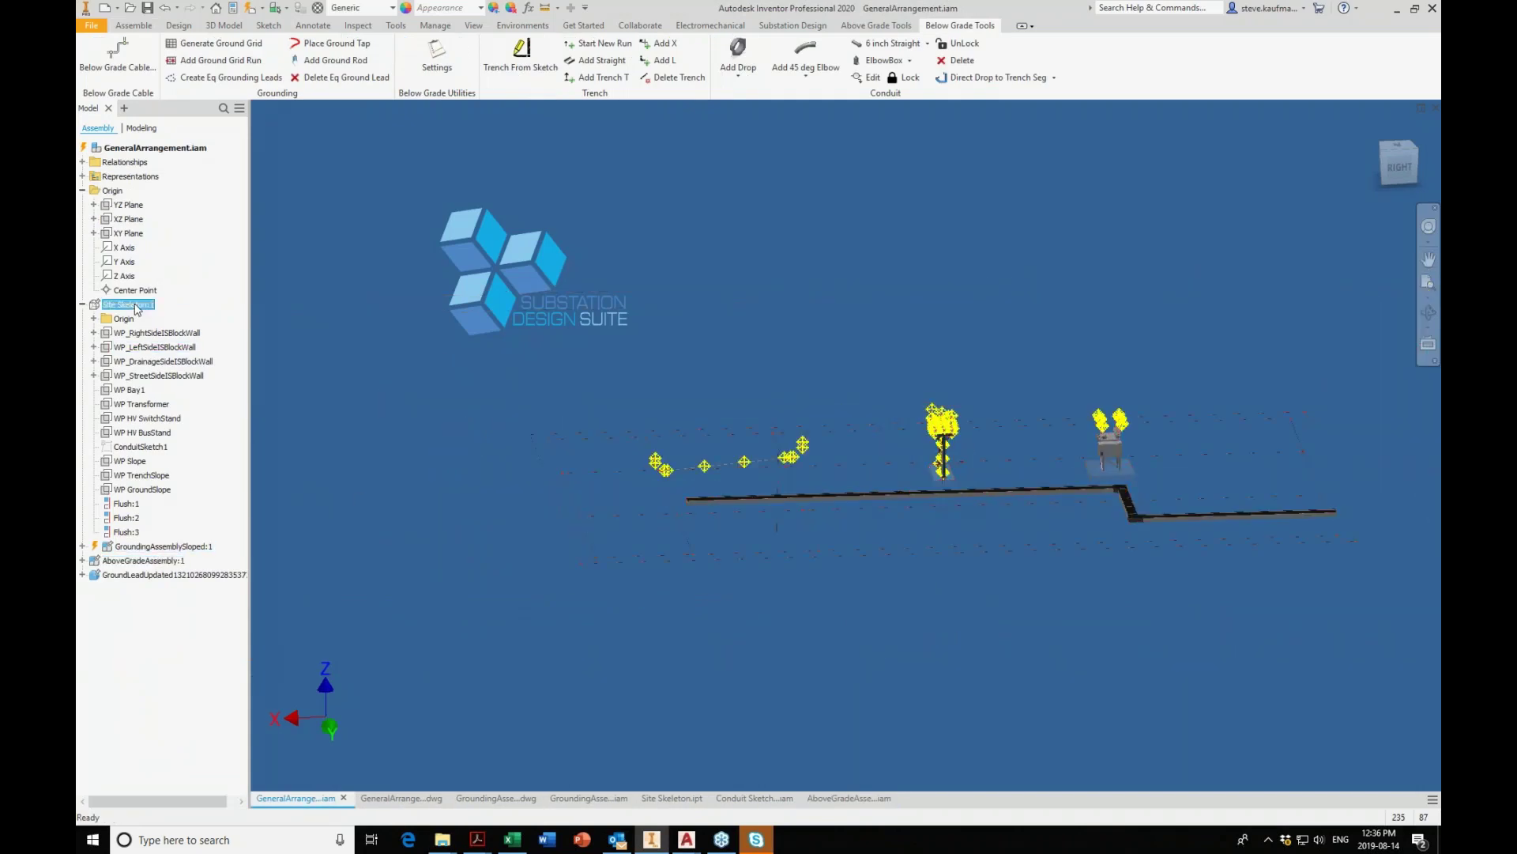
left_click(164, 560)
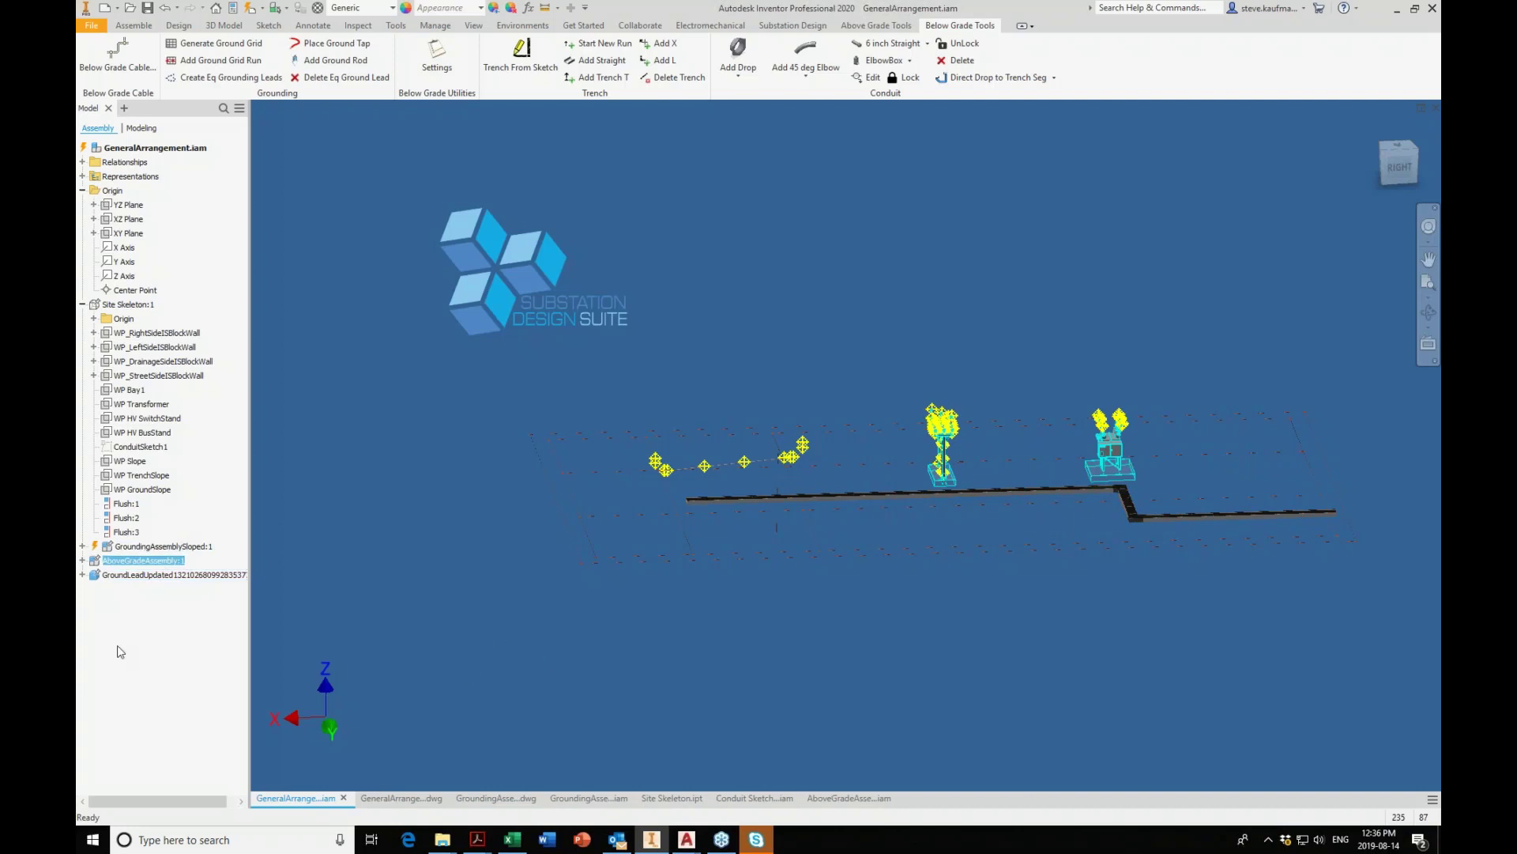
Switch to GeneralArrangement.dwg, acknowledge the update notice, and examine the elevation view and the whole sheet.
left_click(411, 799)
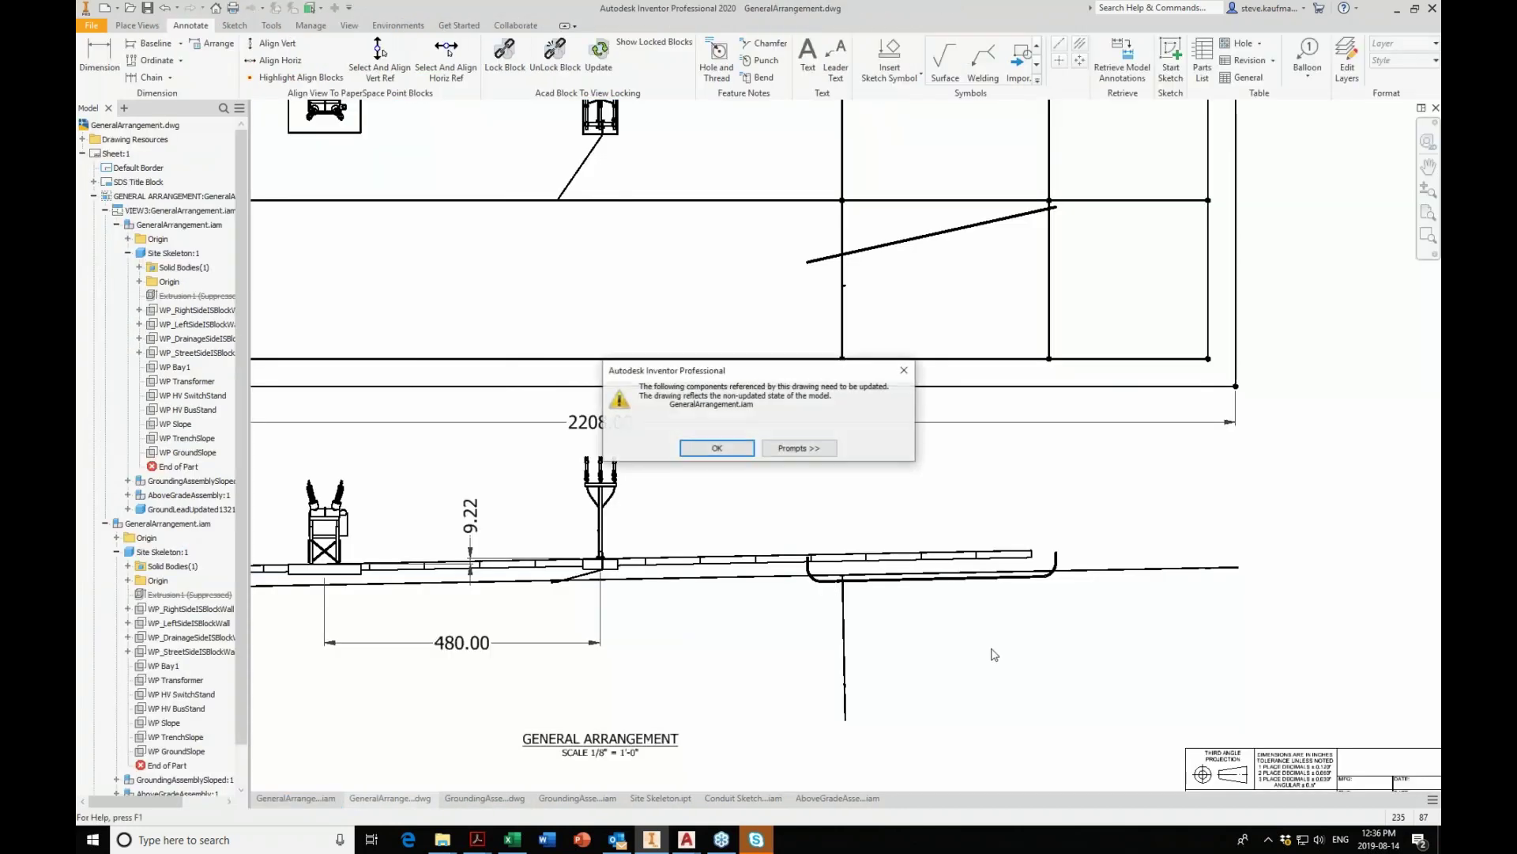
left_click(717, 449)
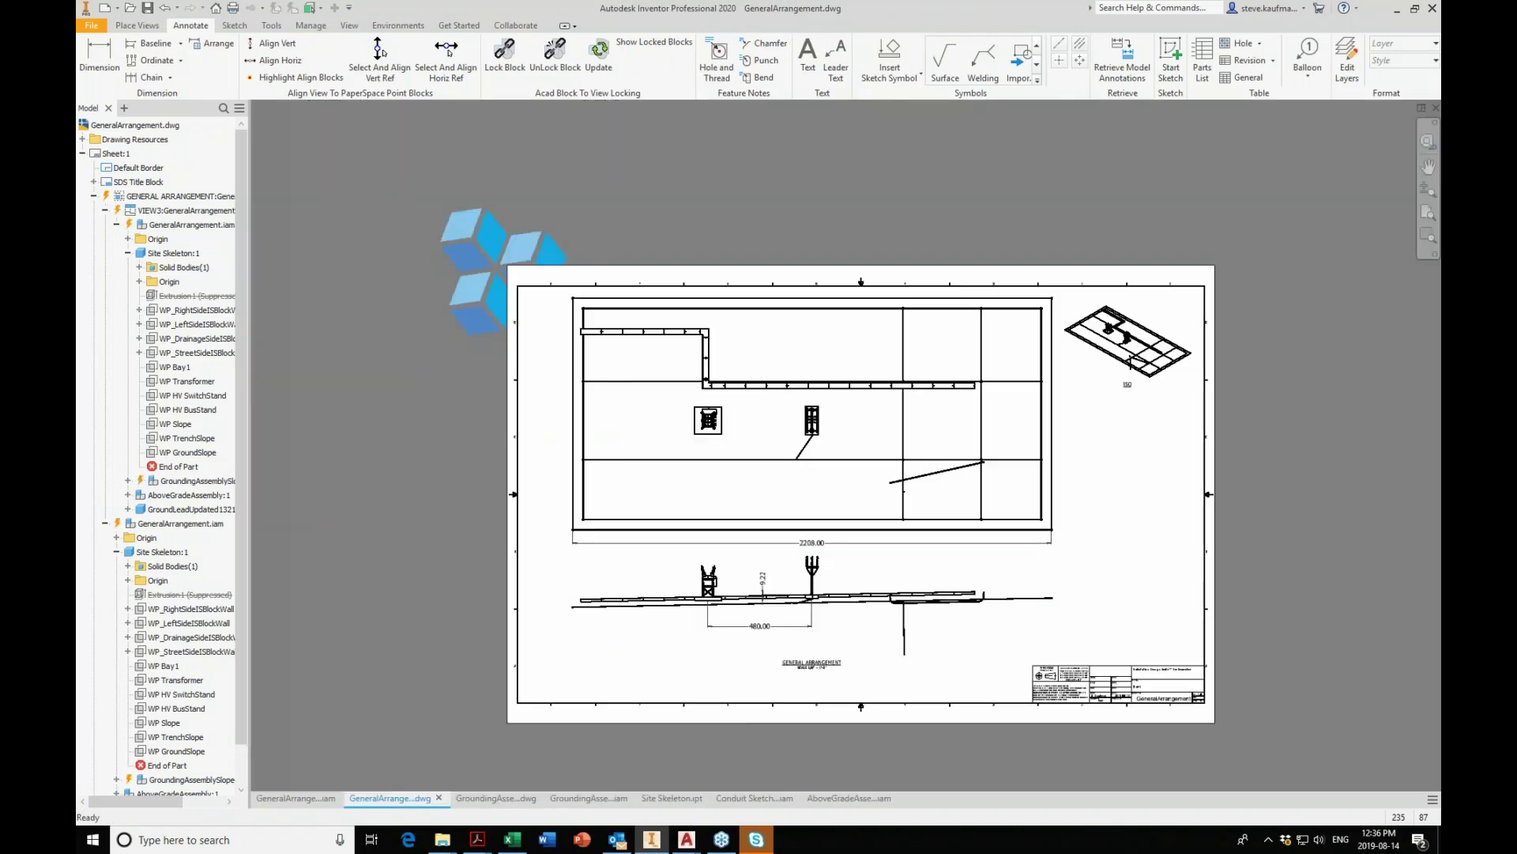
scroll(567, 656, "up", 3)
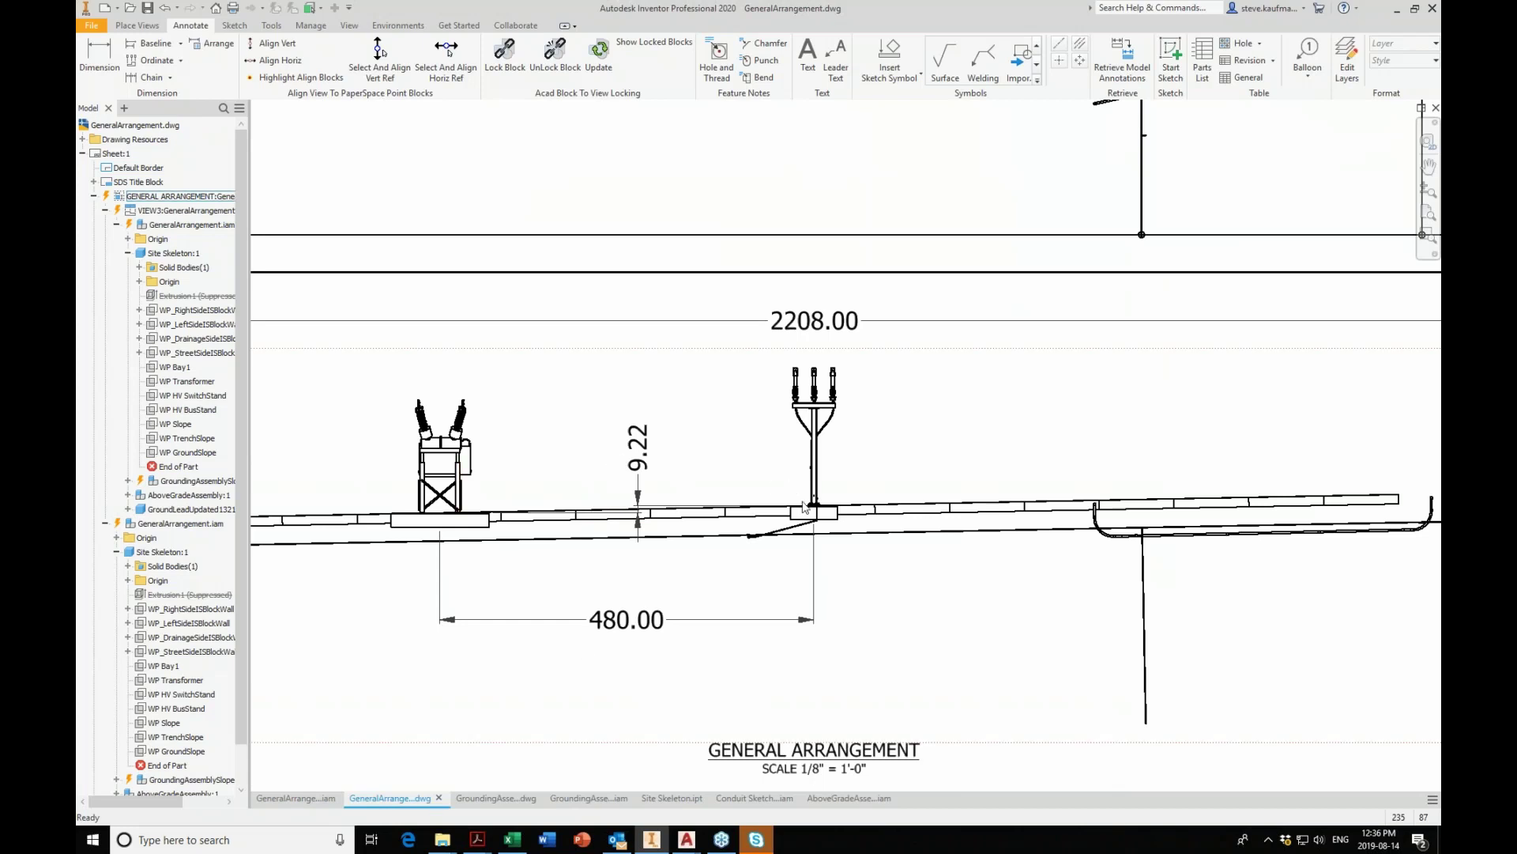
key("Home")
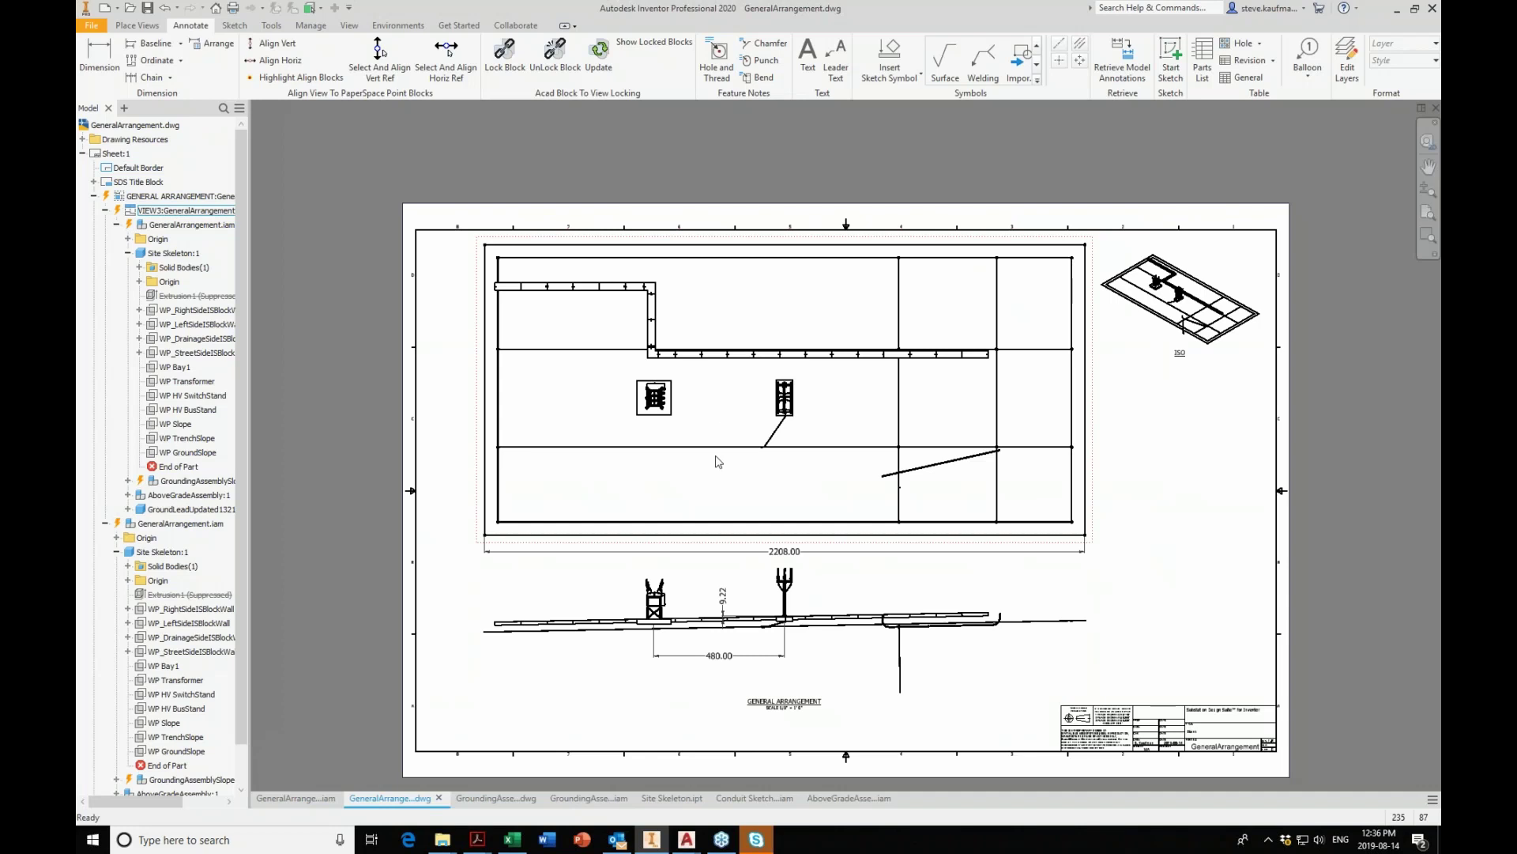
Highlight WP_RightSideISBlockWall under the plan view's Site Skeleton:1 to identify the skeleton work planes available in the drawing.
left_click(180, 310)
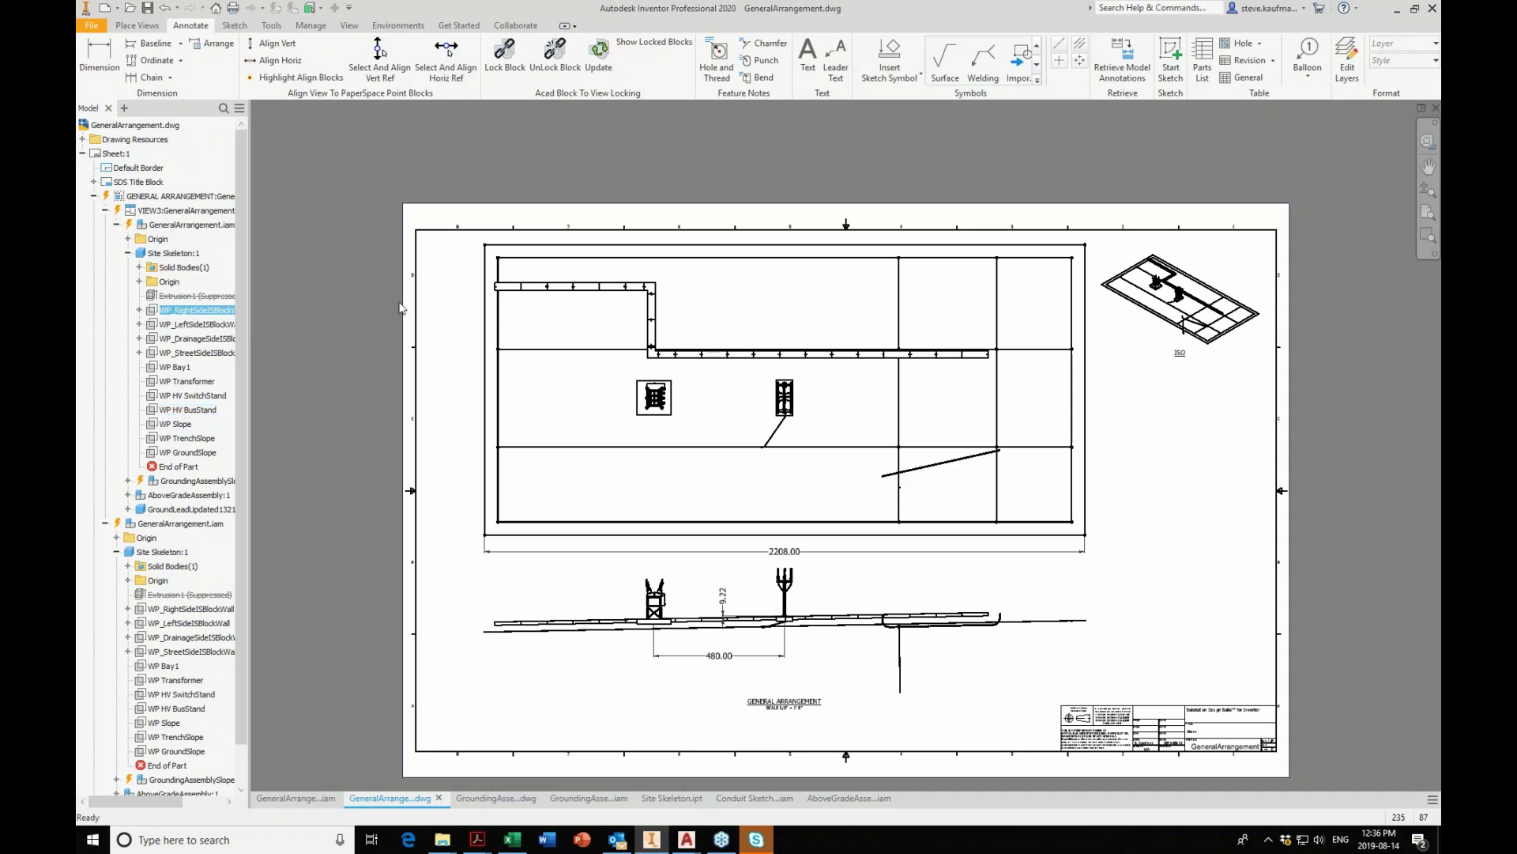
left_click(477, 324)
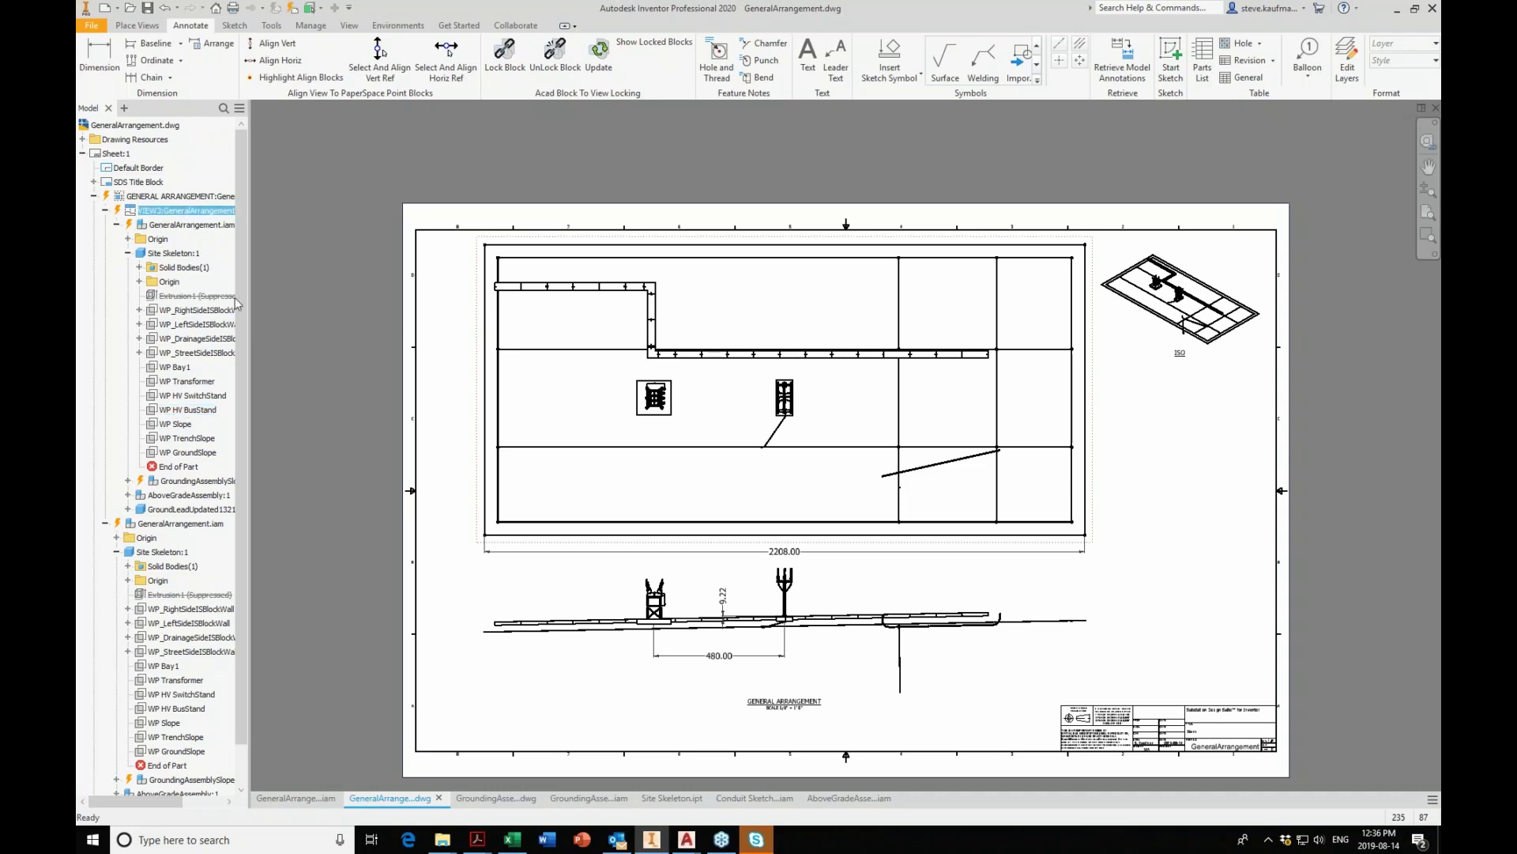
left_click(175, 311)
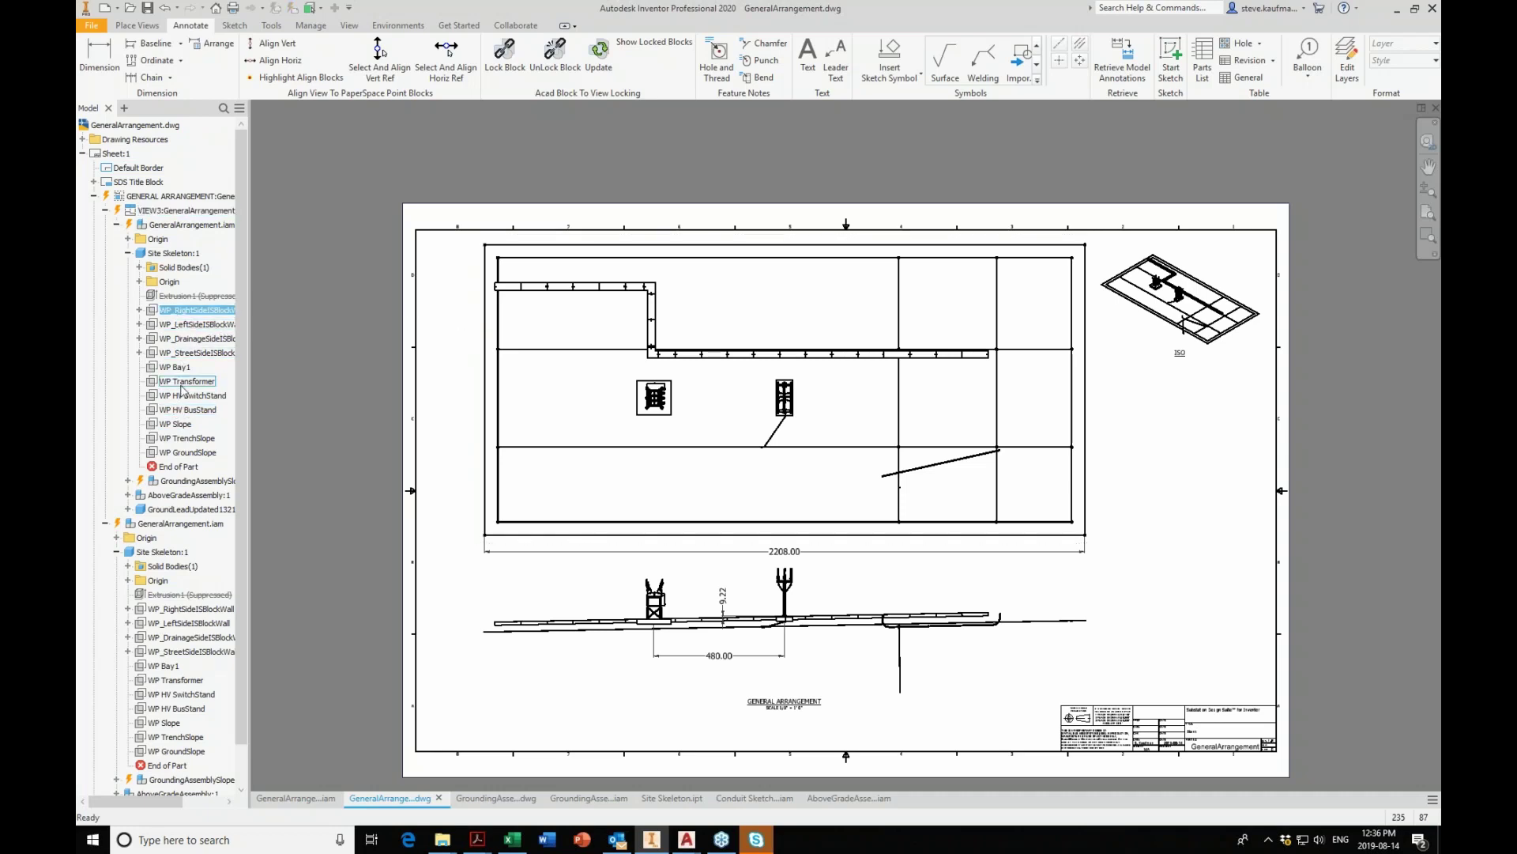
Include the Site Skeleton work planes from WP_RightSideISBlockWall through WP HV BusStand as centre lines in the general arrangement's plan view.
left_click(181, 410, "shift")
right_click(180, 410)
left_click(209, 419)
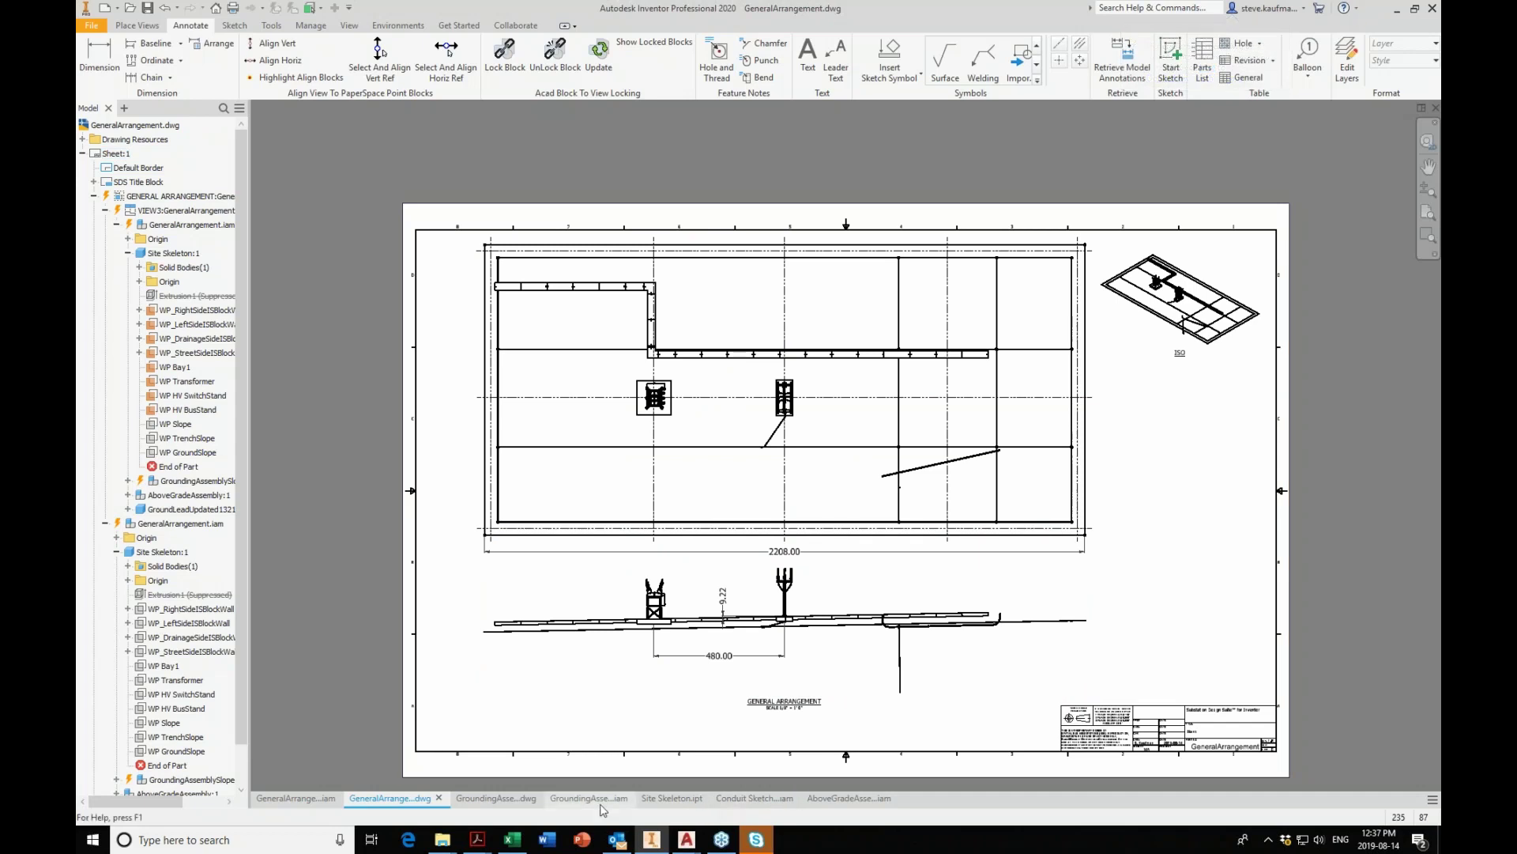
Check the GroundingAssemblySloped.dwg sheet, acknowledging its update notice, and return to GeneralArrangement.dwg.
left_click(510, 796)
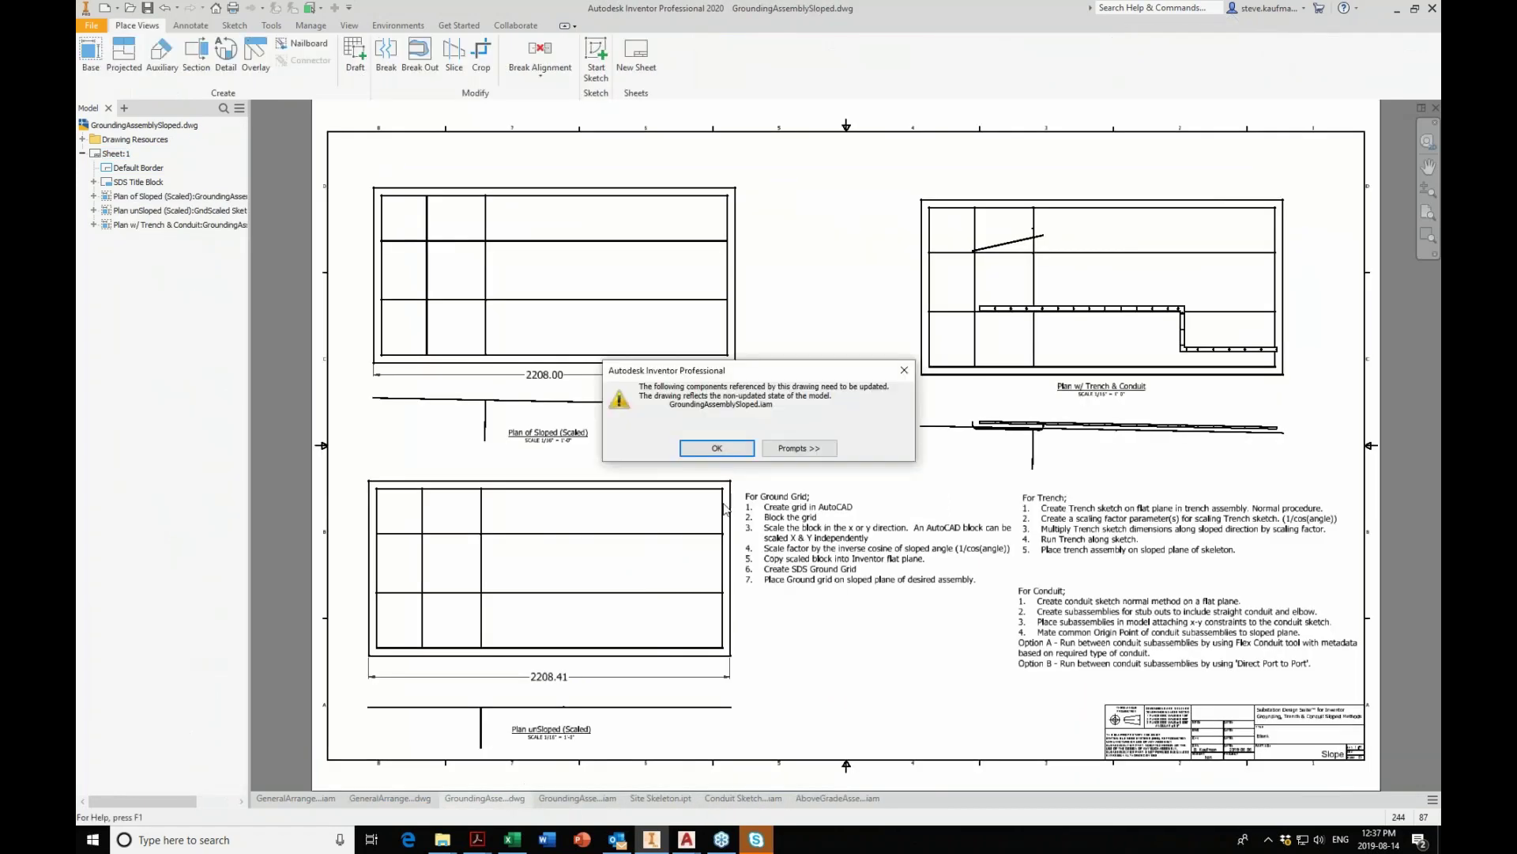
left_click(717, 448)
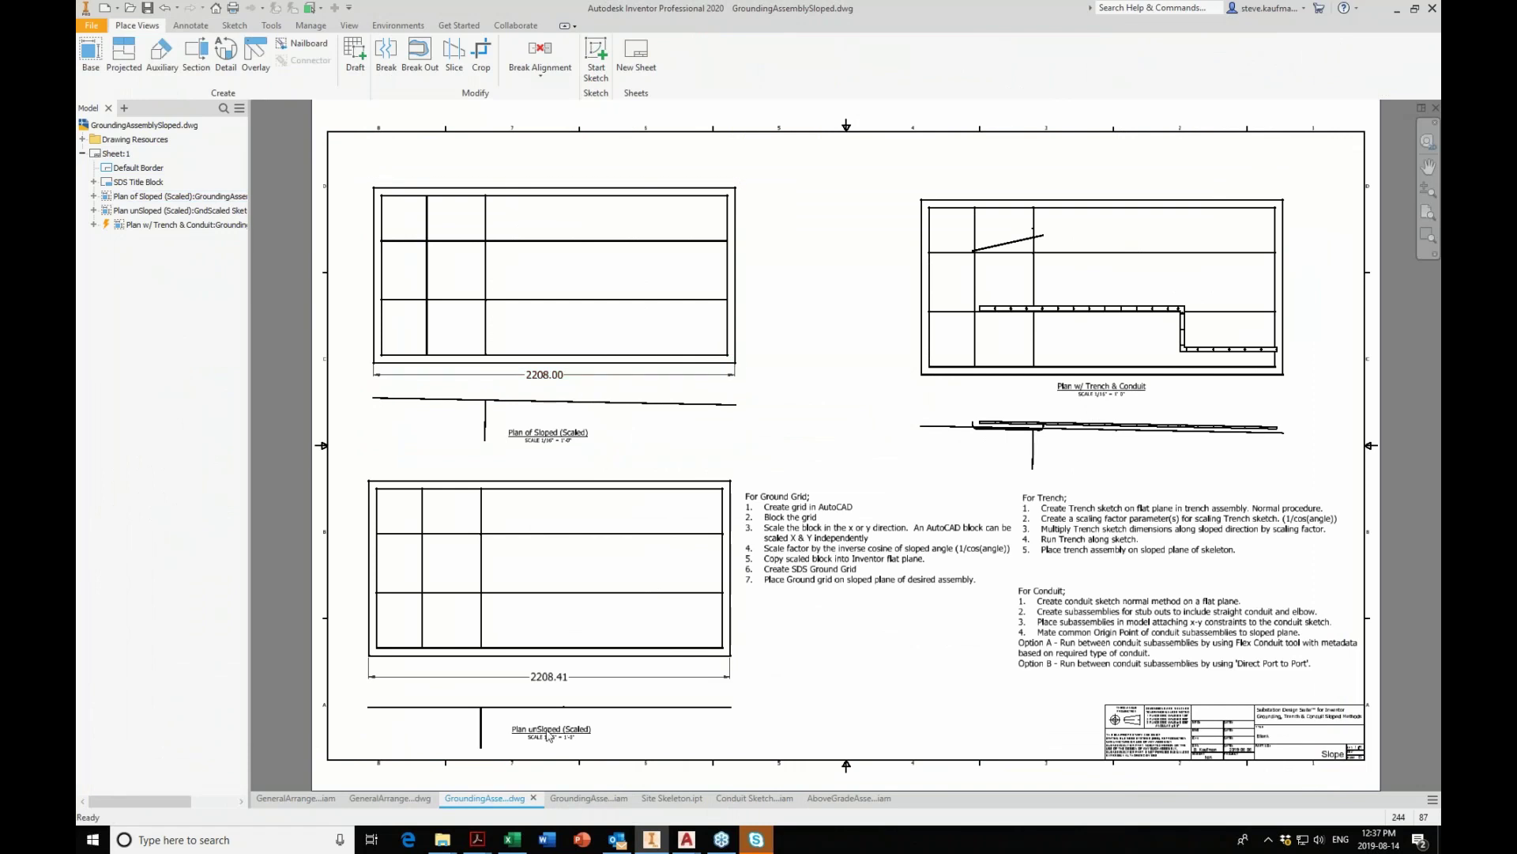
left_click(388, 798)
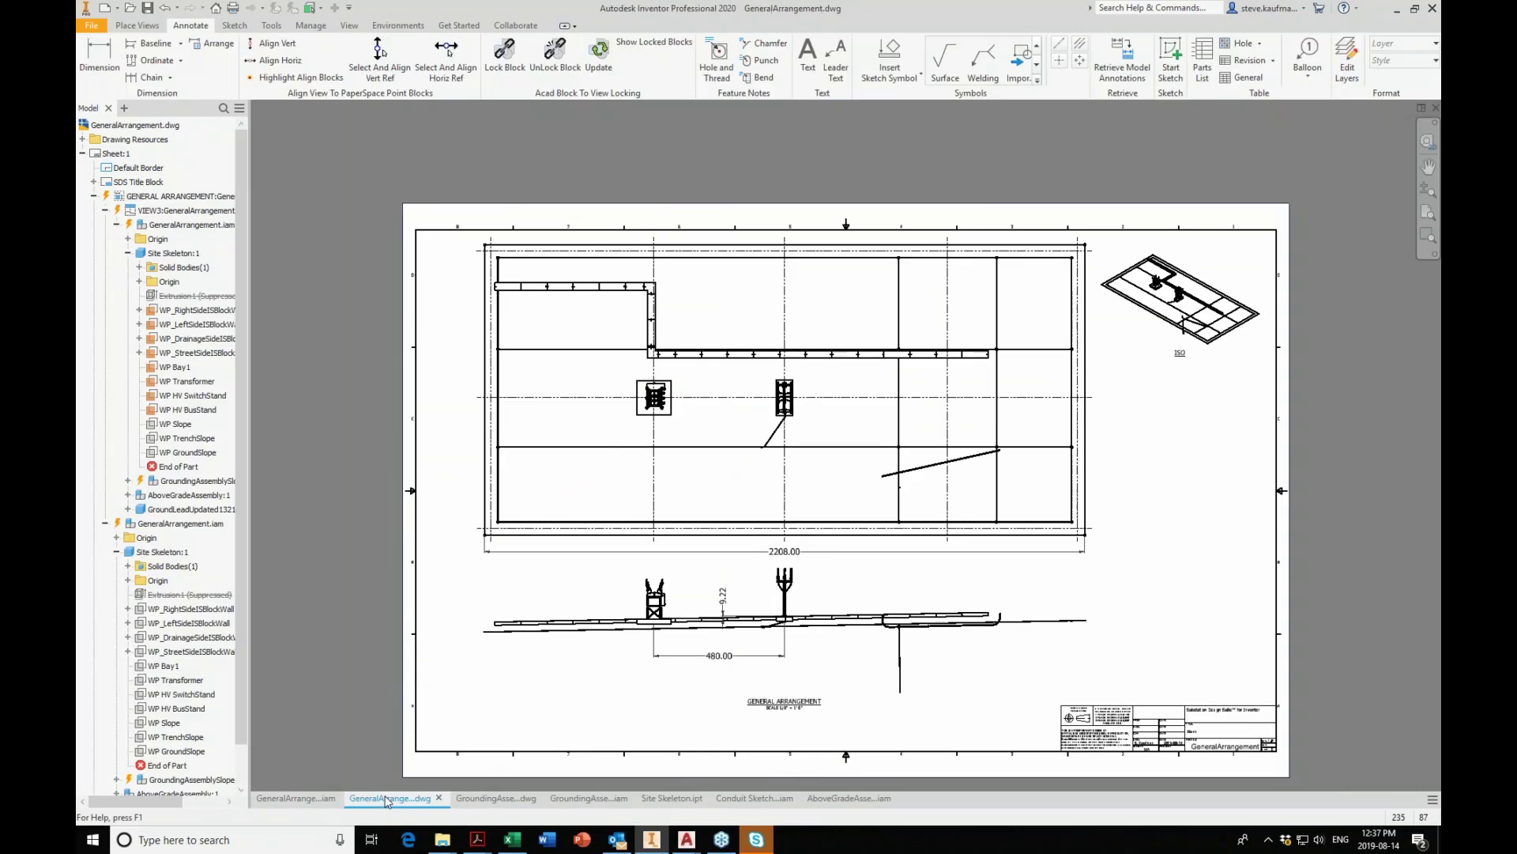
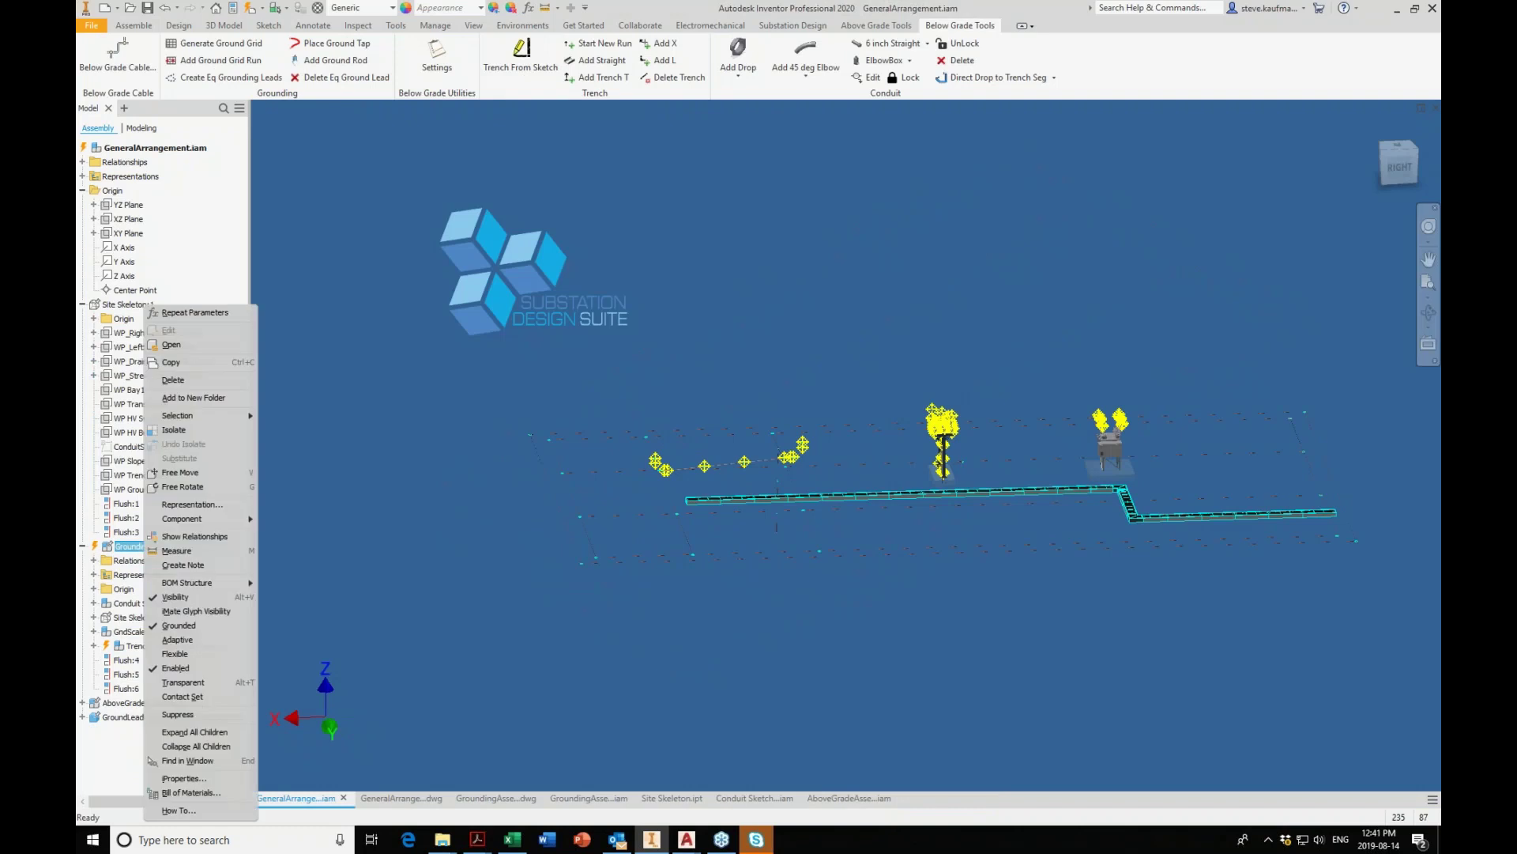
Open the sloped grounding assembly from GeneralArrangement.iam, open its TrenchScaled Sketch Assy subassembly, and accept the assembly update.
left_click(194, 348)
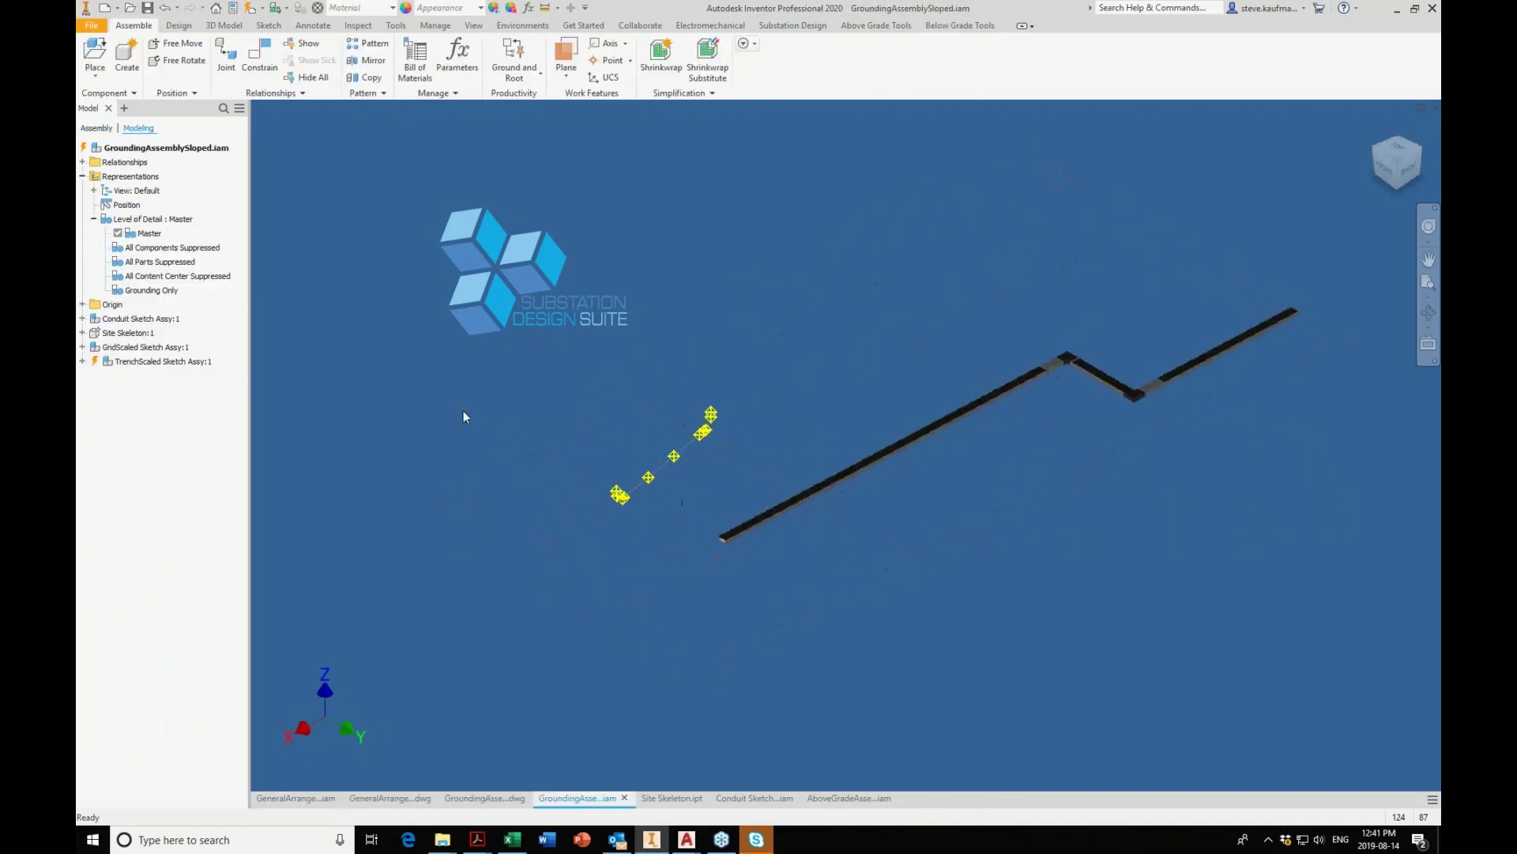
left_click(154, 363)
right_click(155, 365)
left_click(174, 347)
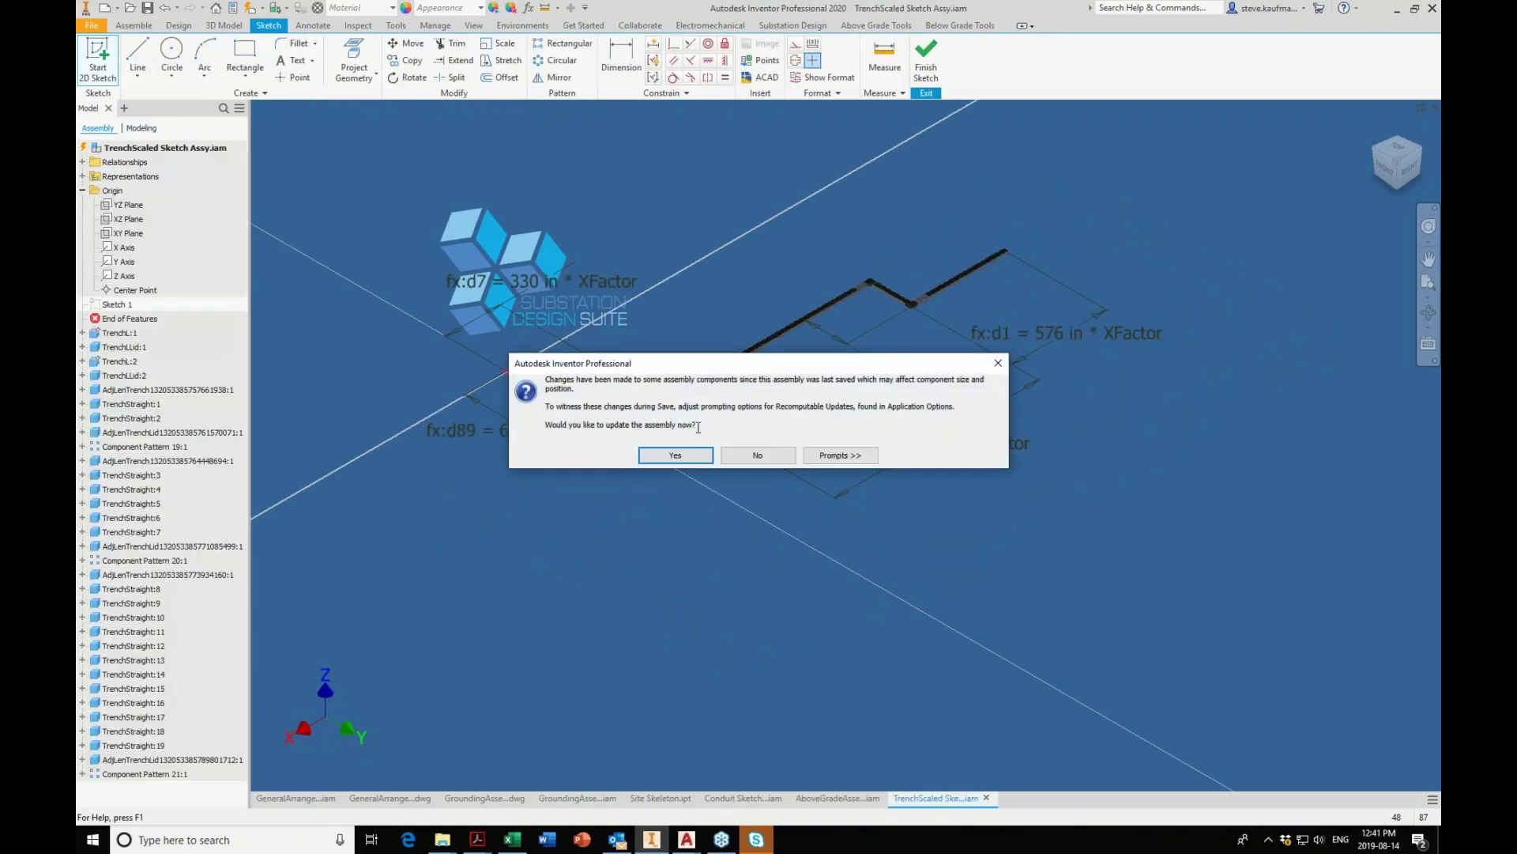
left_click(675, 455)
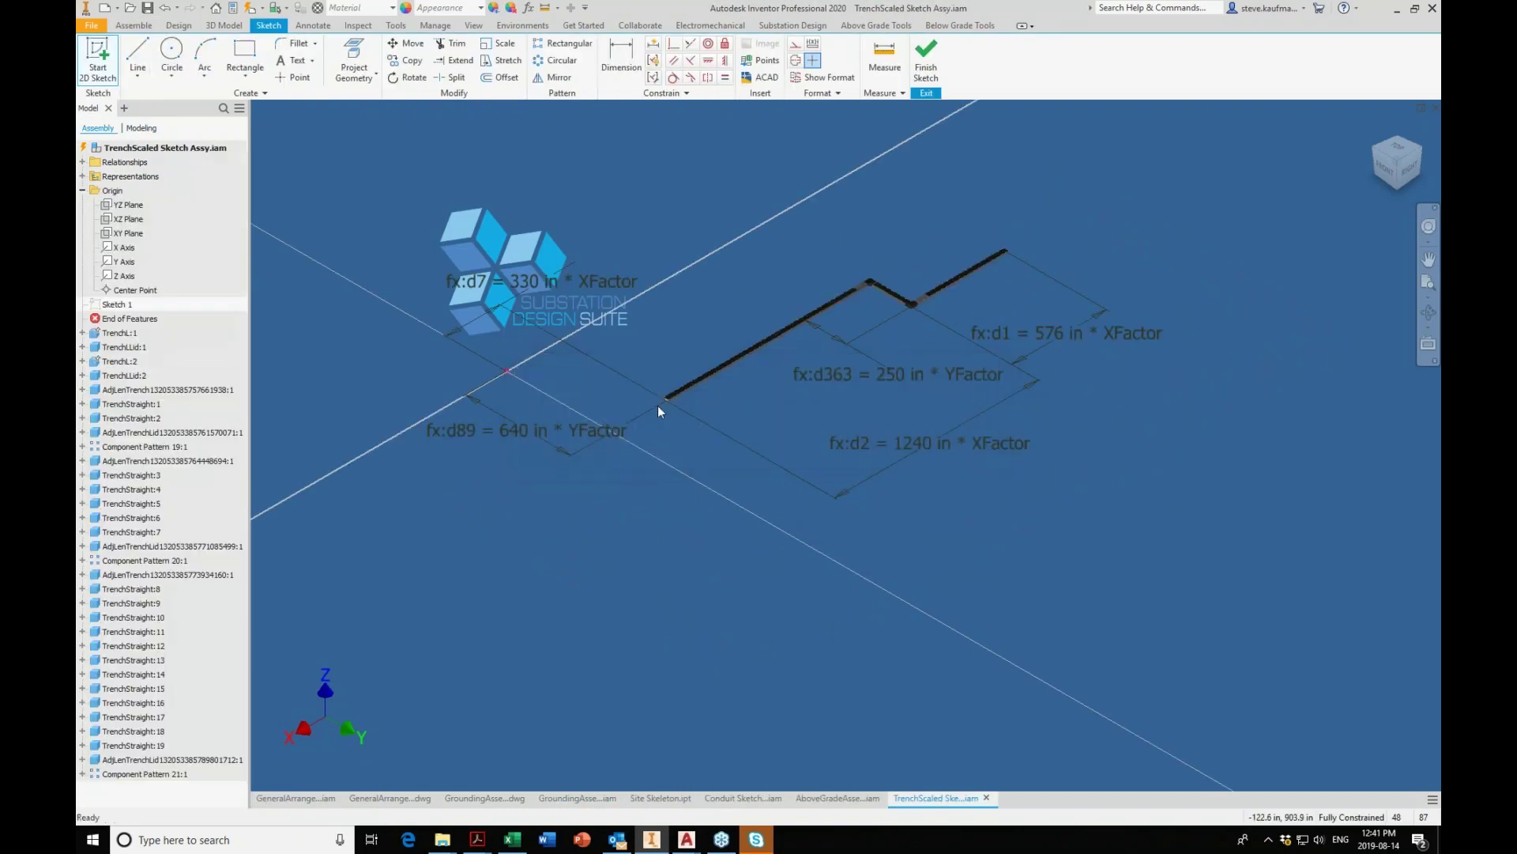
Display the trench assembly's user parameters and highlight the XFactor equation.
key("m")
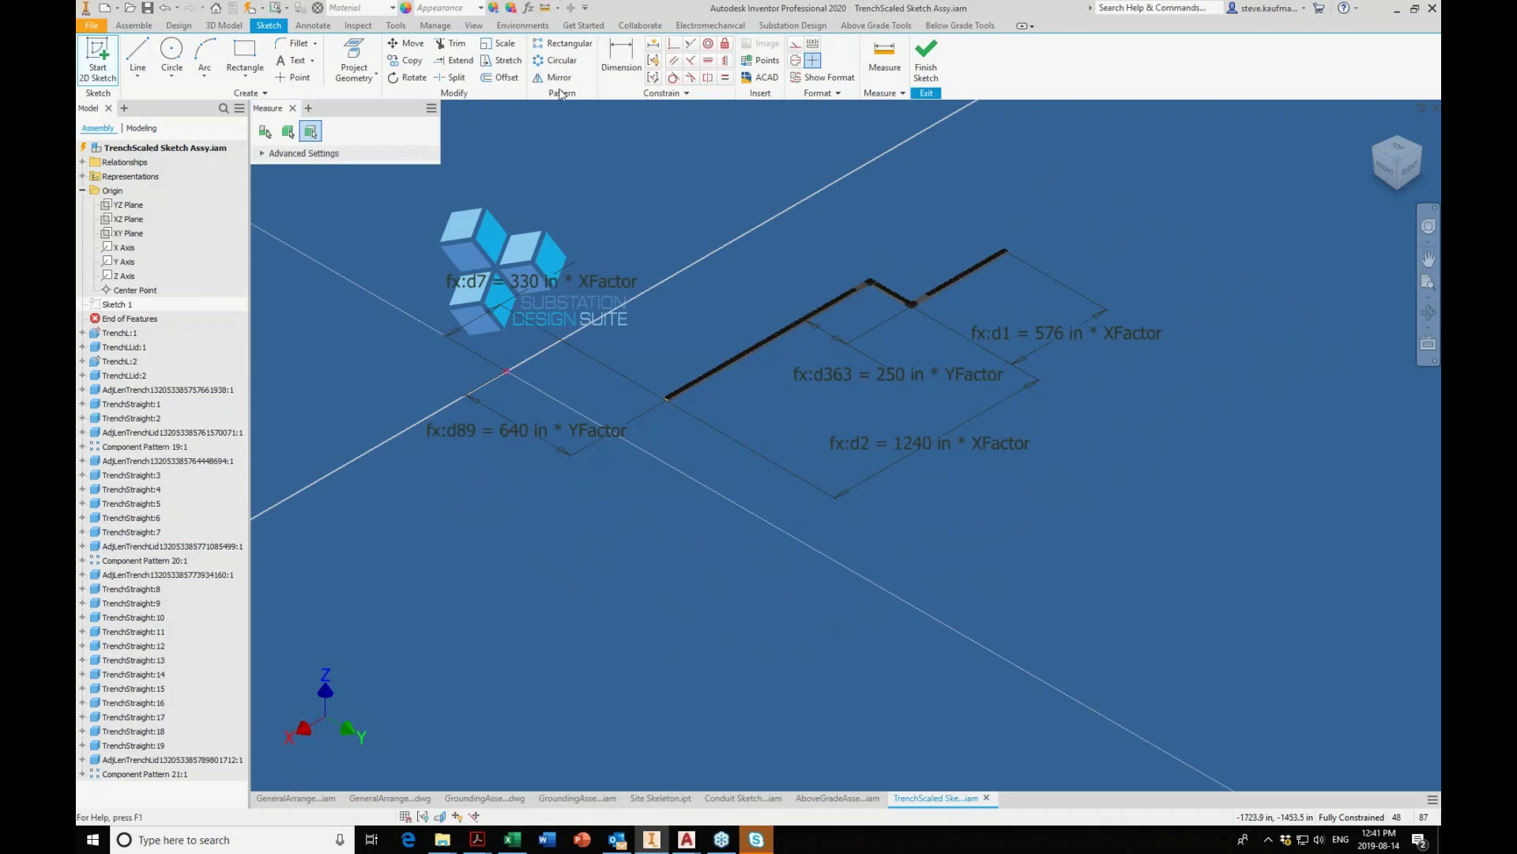
left_click(528, 8)
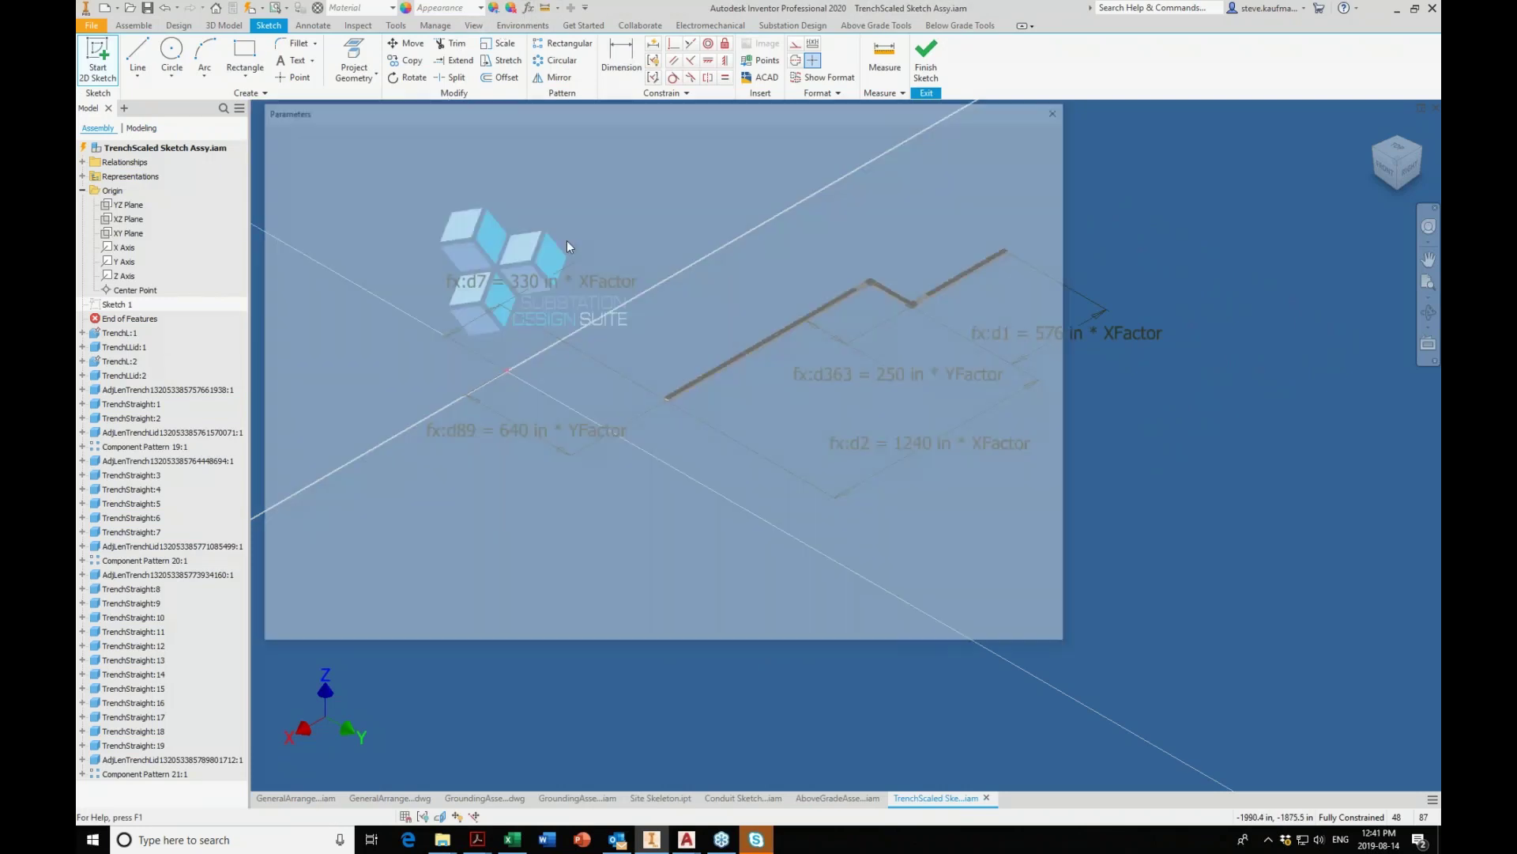
left_click(607, 208)
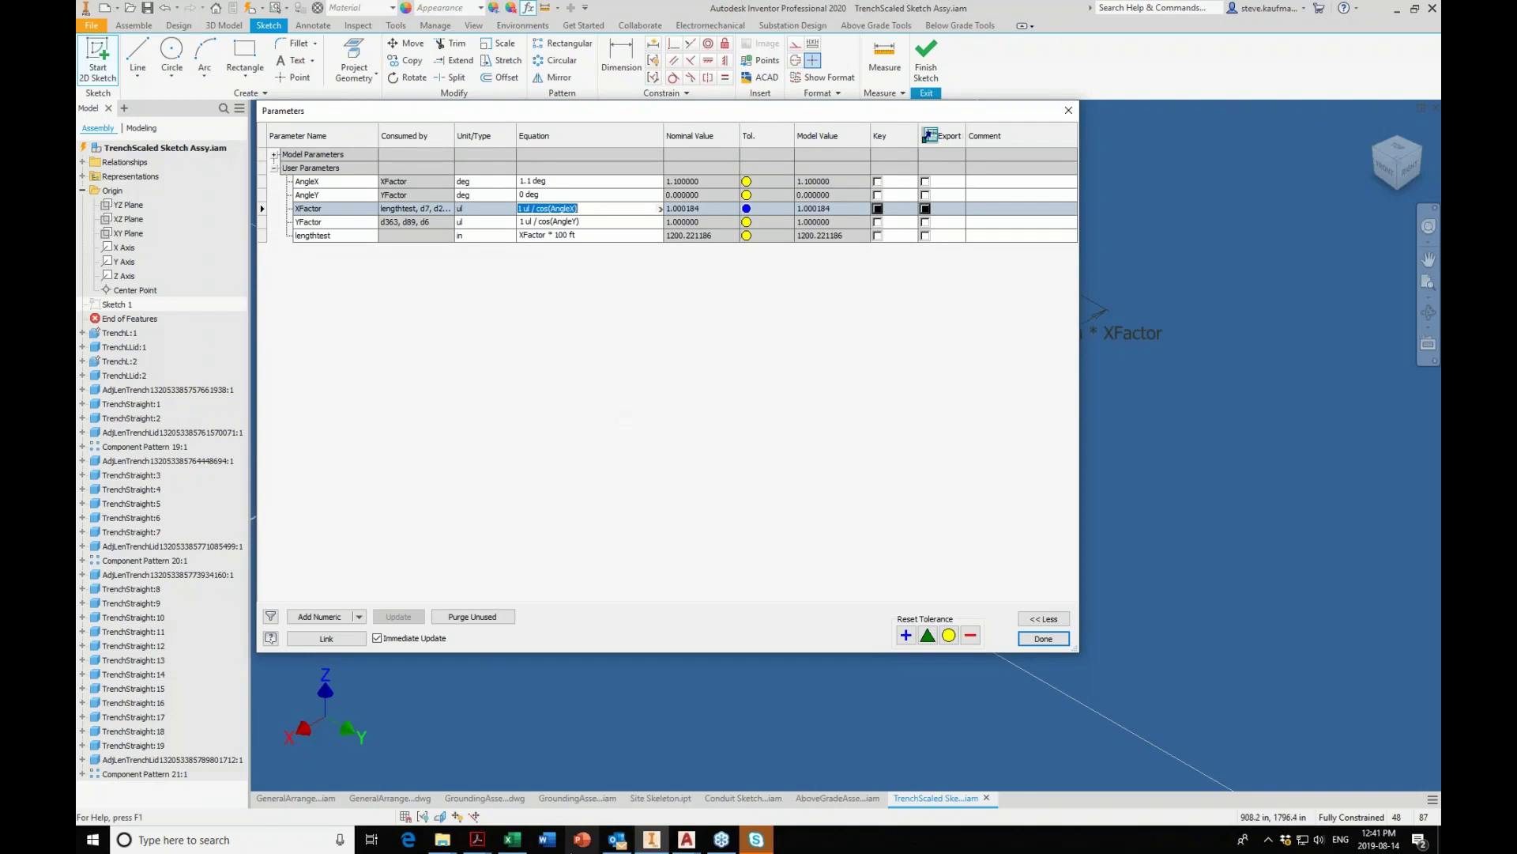
Switch to Conversions.xlsx in Excel, clear the pending cell copy, and examine the factor table and Slope Conversion Tables on the Slope sheet.
left_click(514, 842)
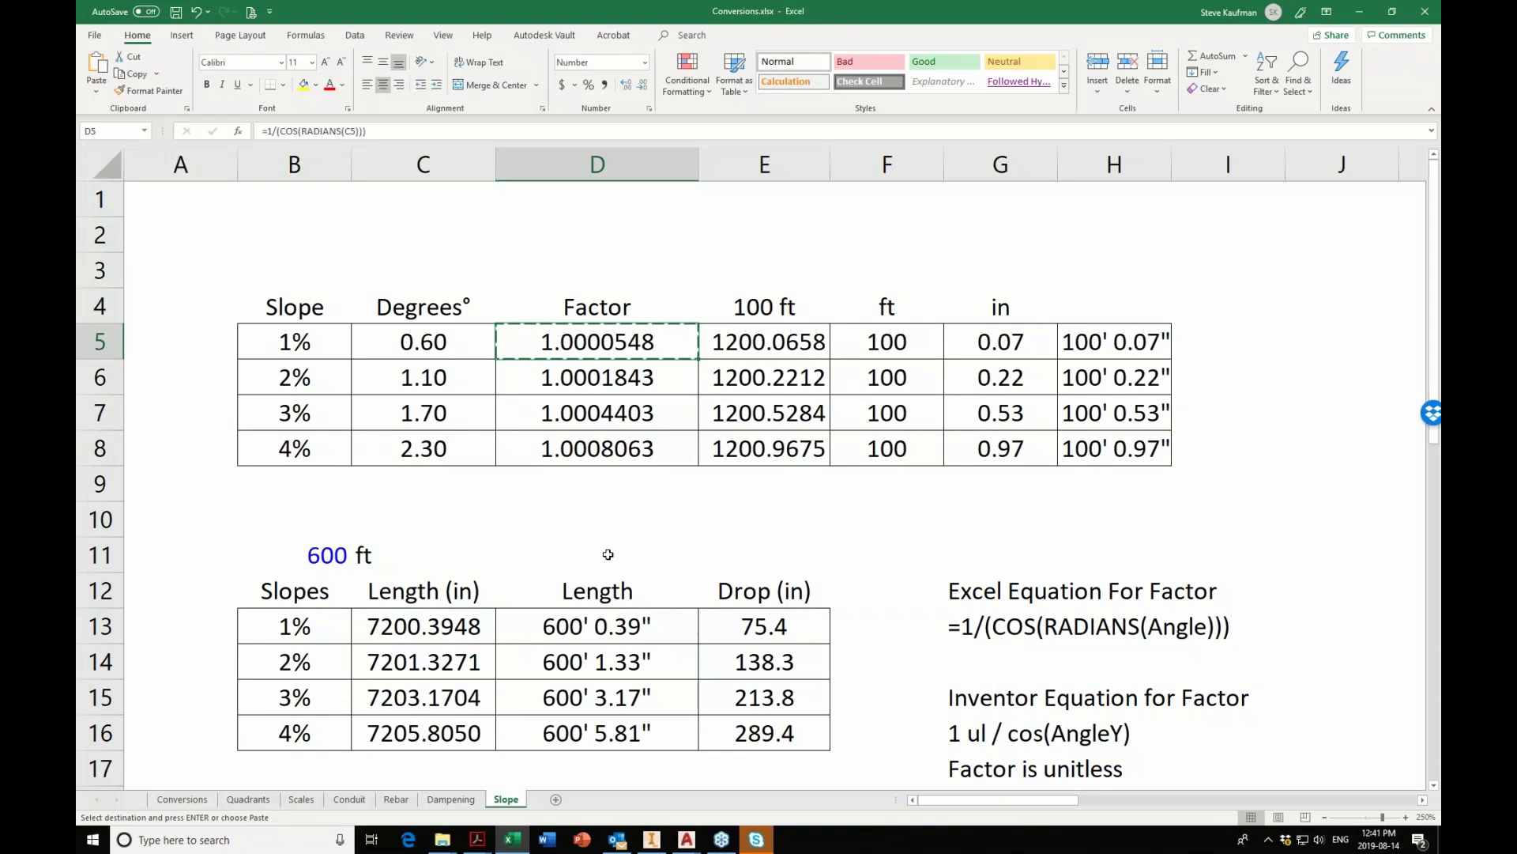
left_click(583, 526)
key("Escape")
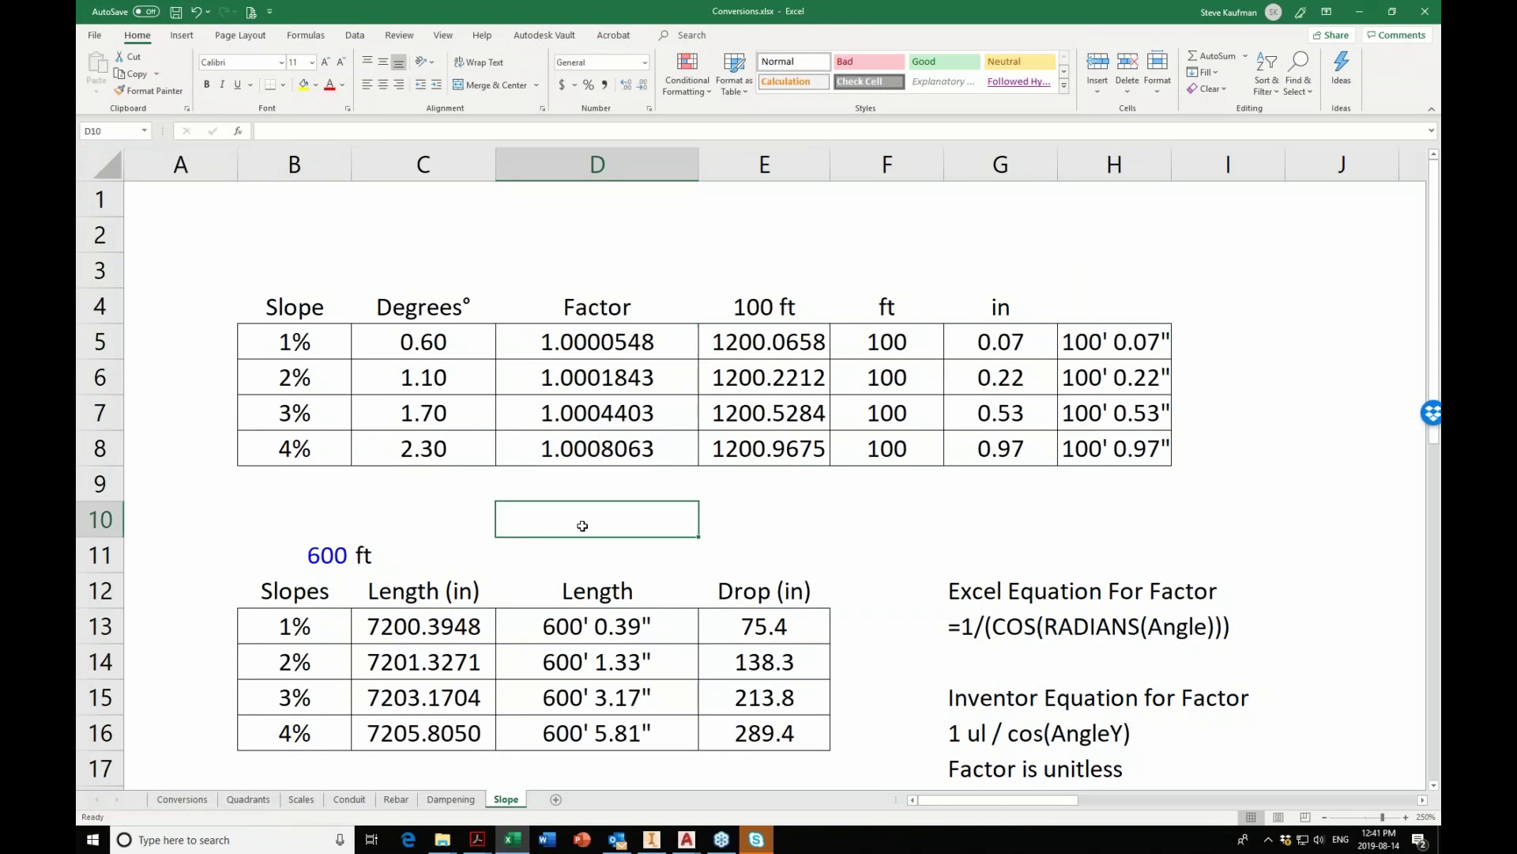
left_click(1372, 817)
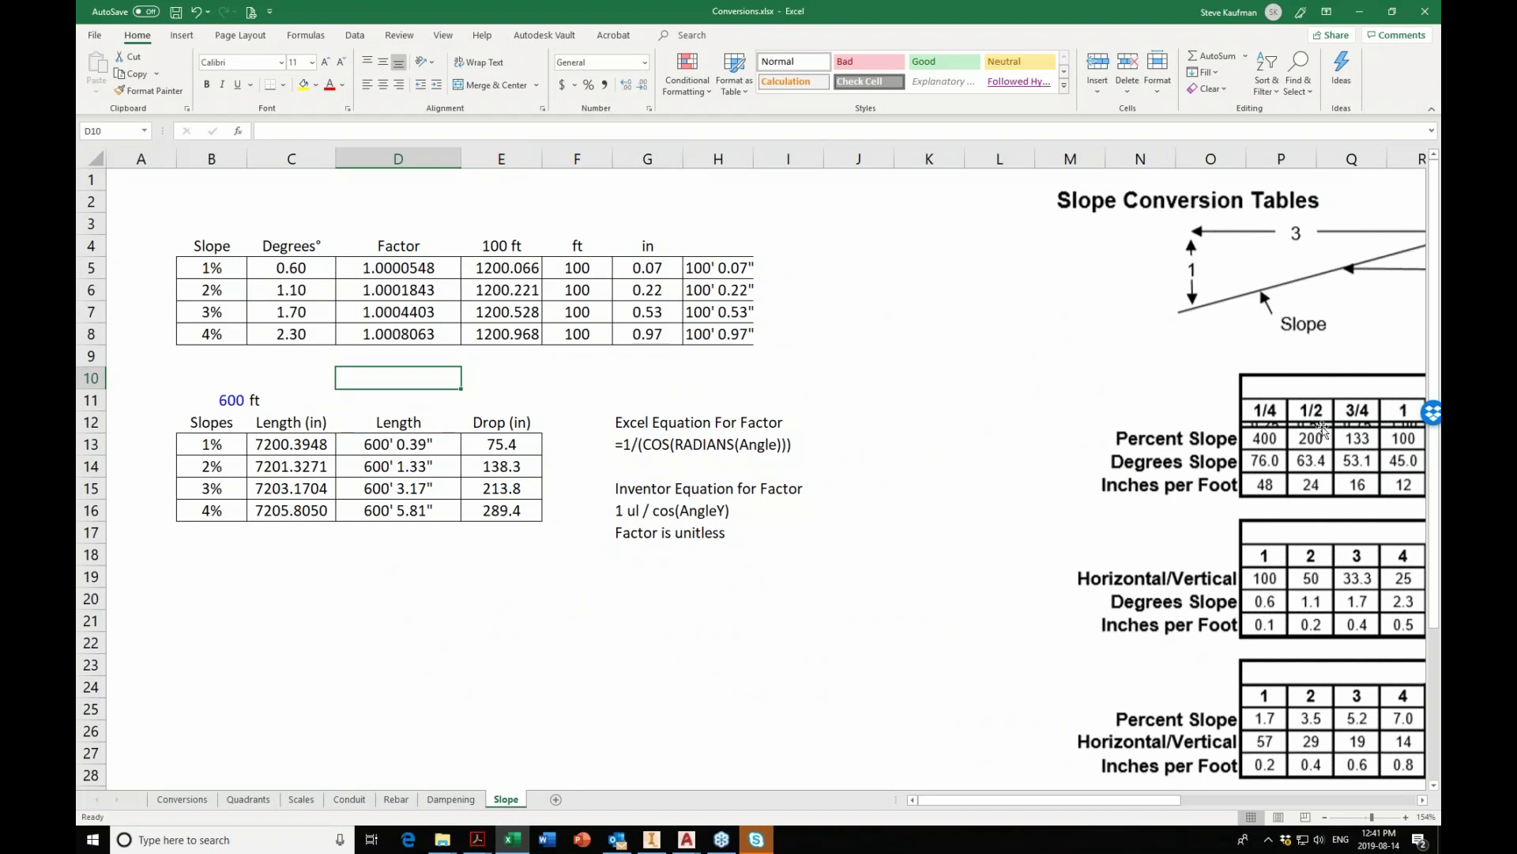
left_click_drag(1118, 805, 1252, 802)
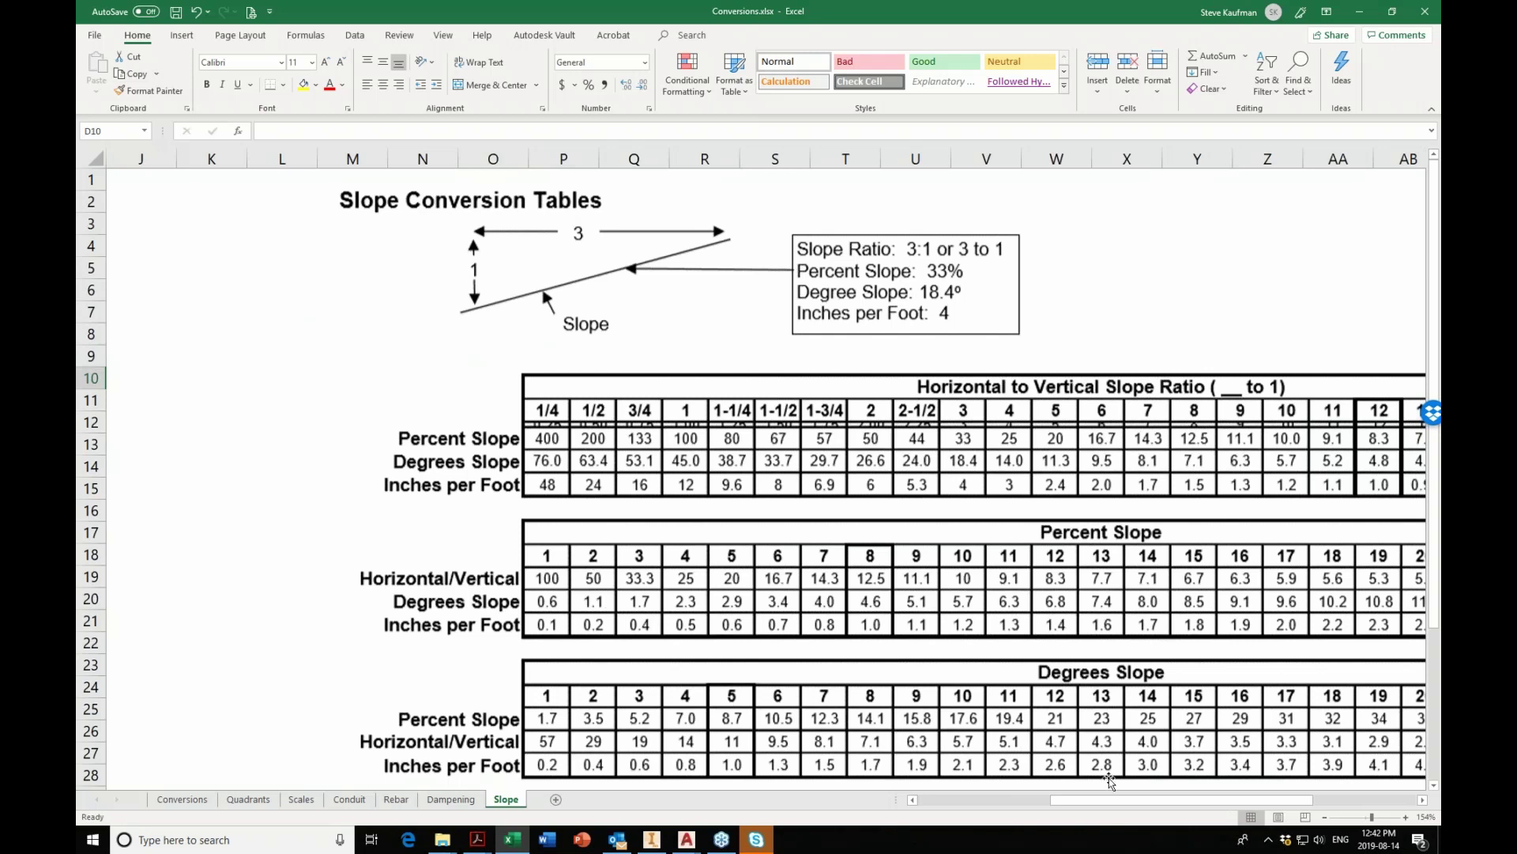
left_click_drag(1114, 800, 865, 824)
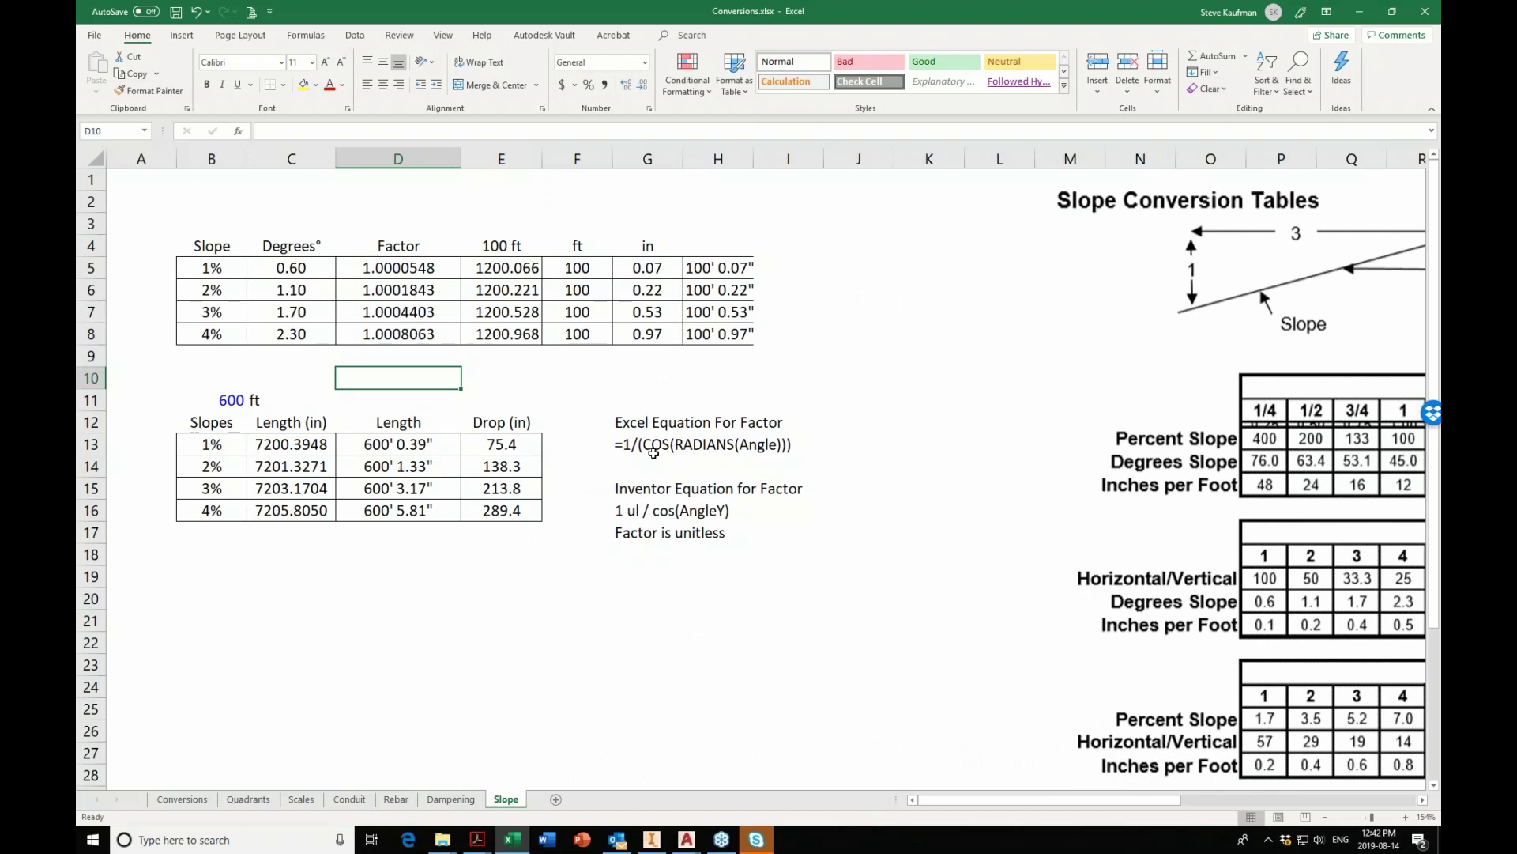
Highlight the Excel and Inventor equations for the slope factor on the Slope sheet.
left_click(649, 446)
left_click(620, 594)
left_click(638, 519)
left_click(645, 576)
left_click_drag(790, 517, 602, 504)
left_click(593, 637)
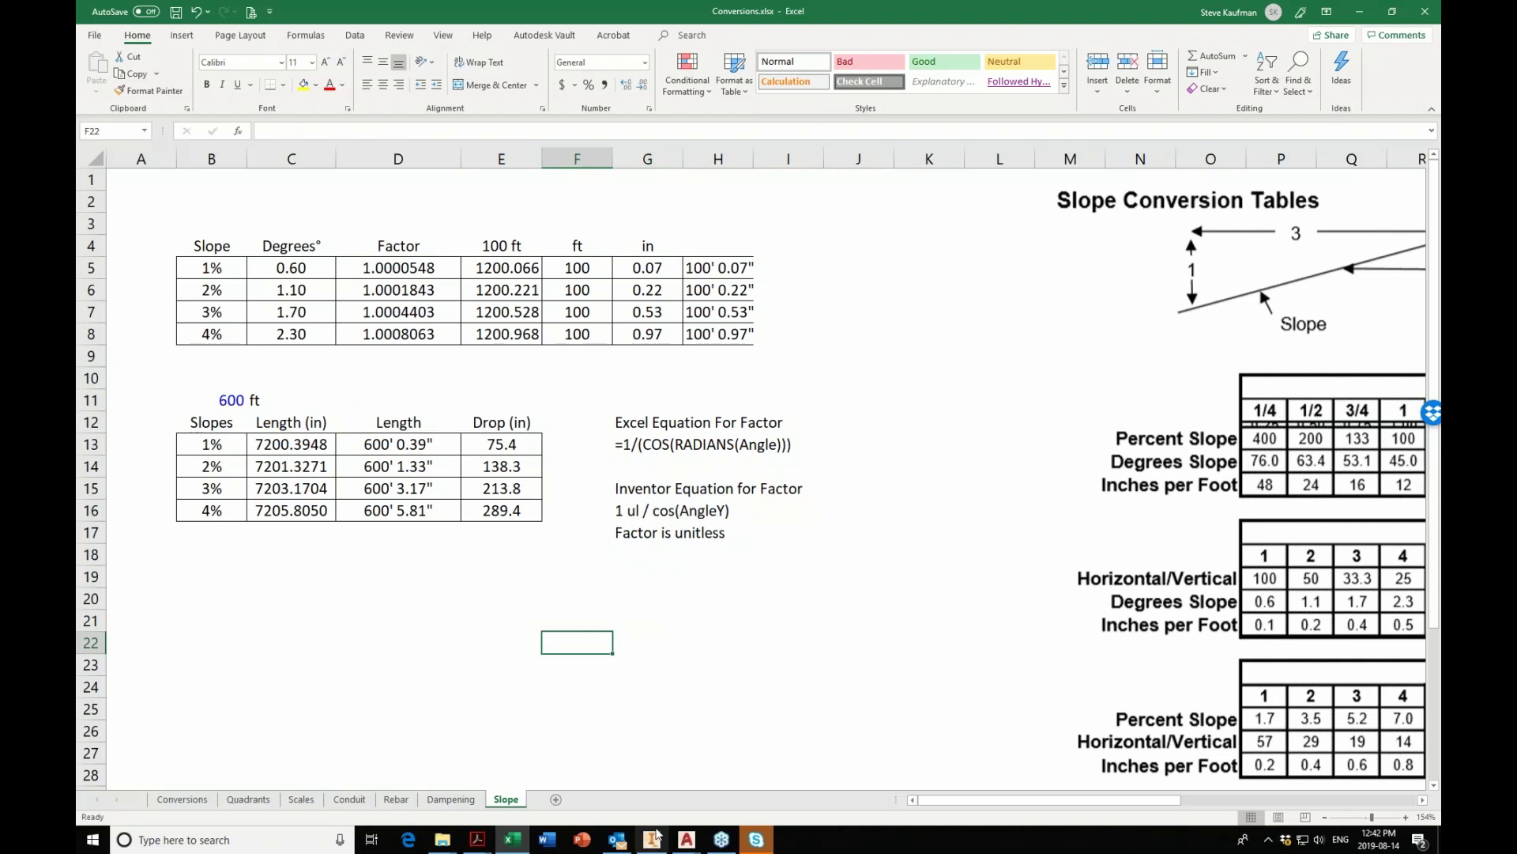
Return to Inventor, close the trench parameters, and examine the ground grid, trench and conduit method notes in GroundingAssemblySloped.dwg.
left_click(652, 839)
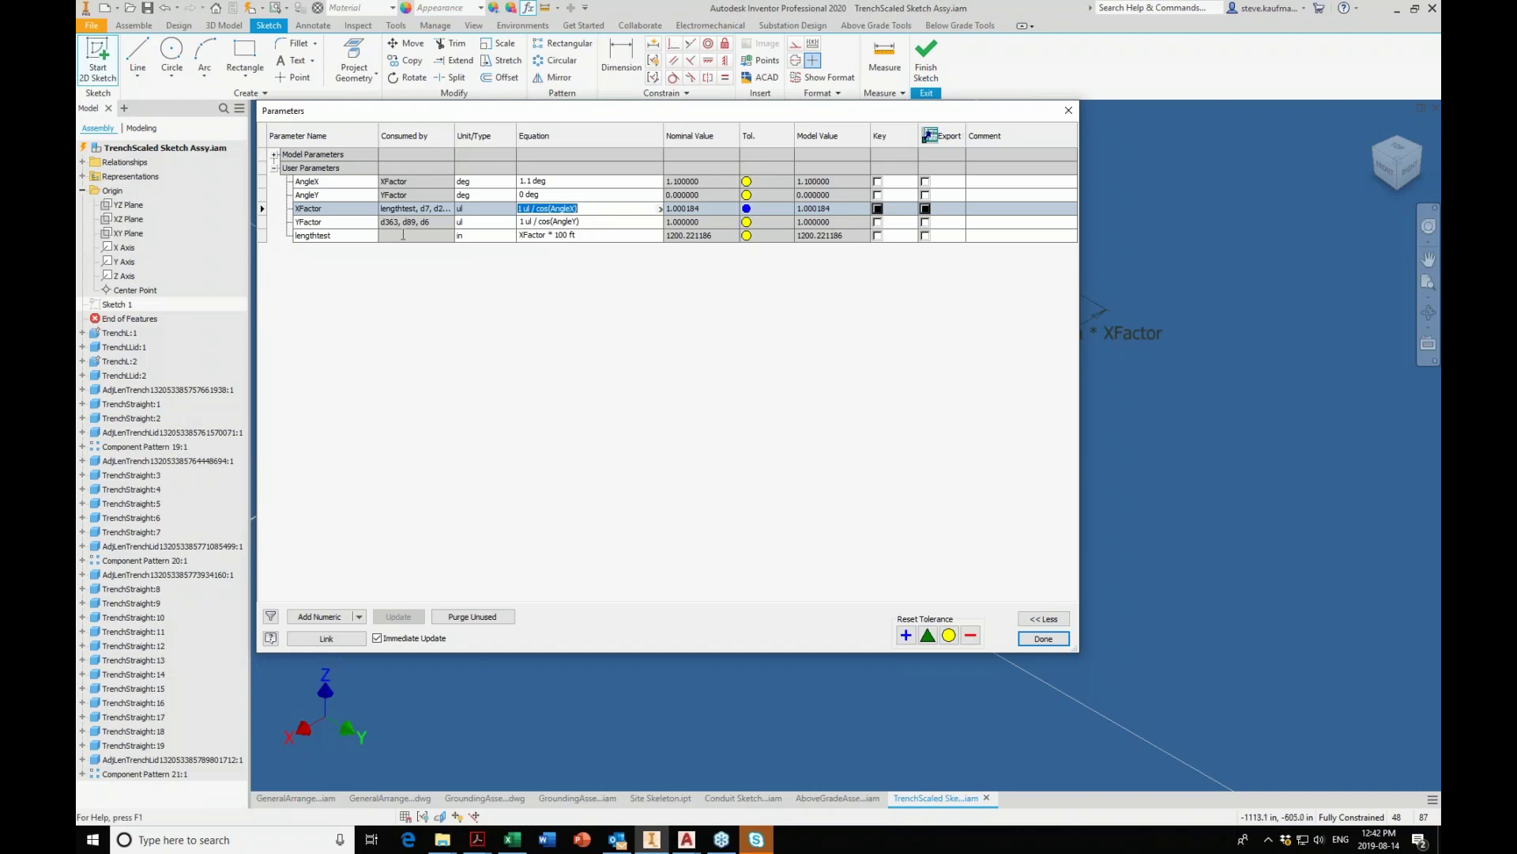
left_click(1044, 638)
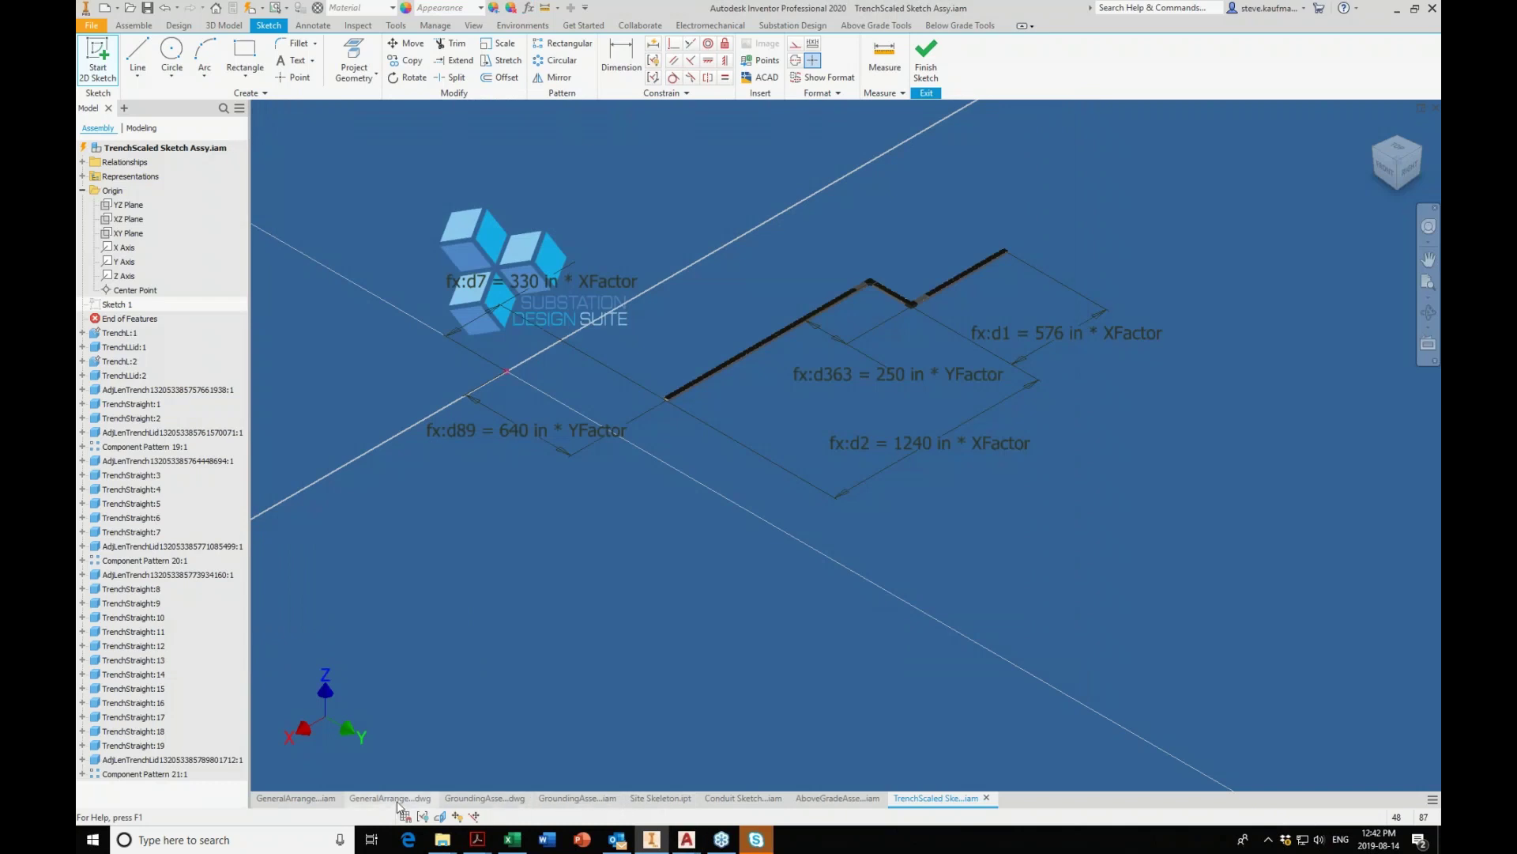
left_click(496, 799)
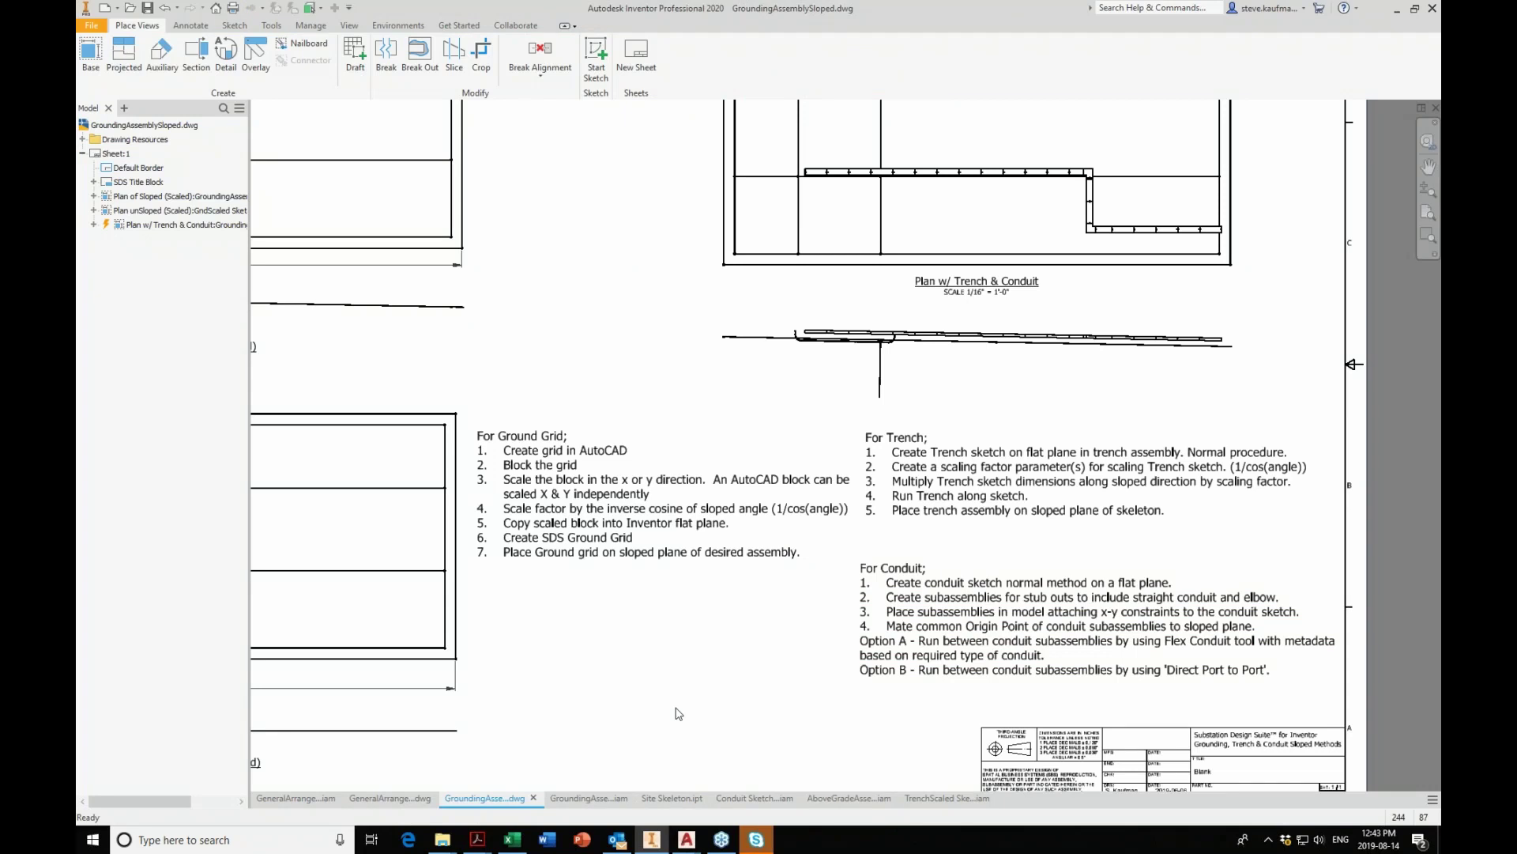
scroll(868, 629, "down", 3)
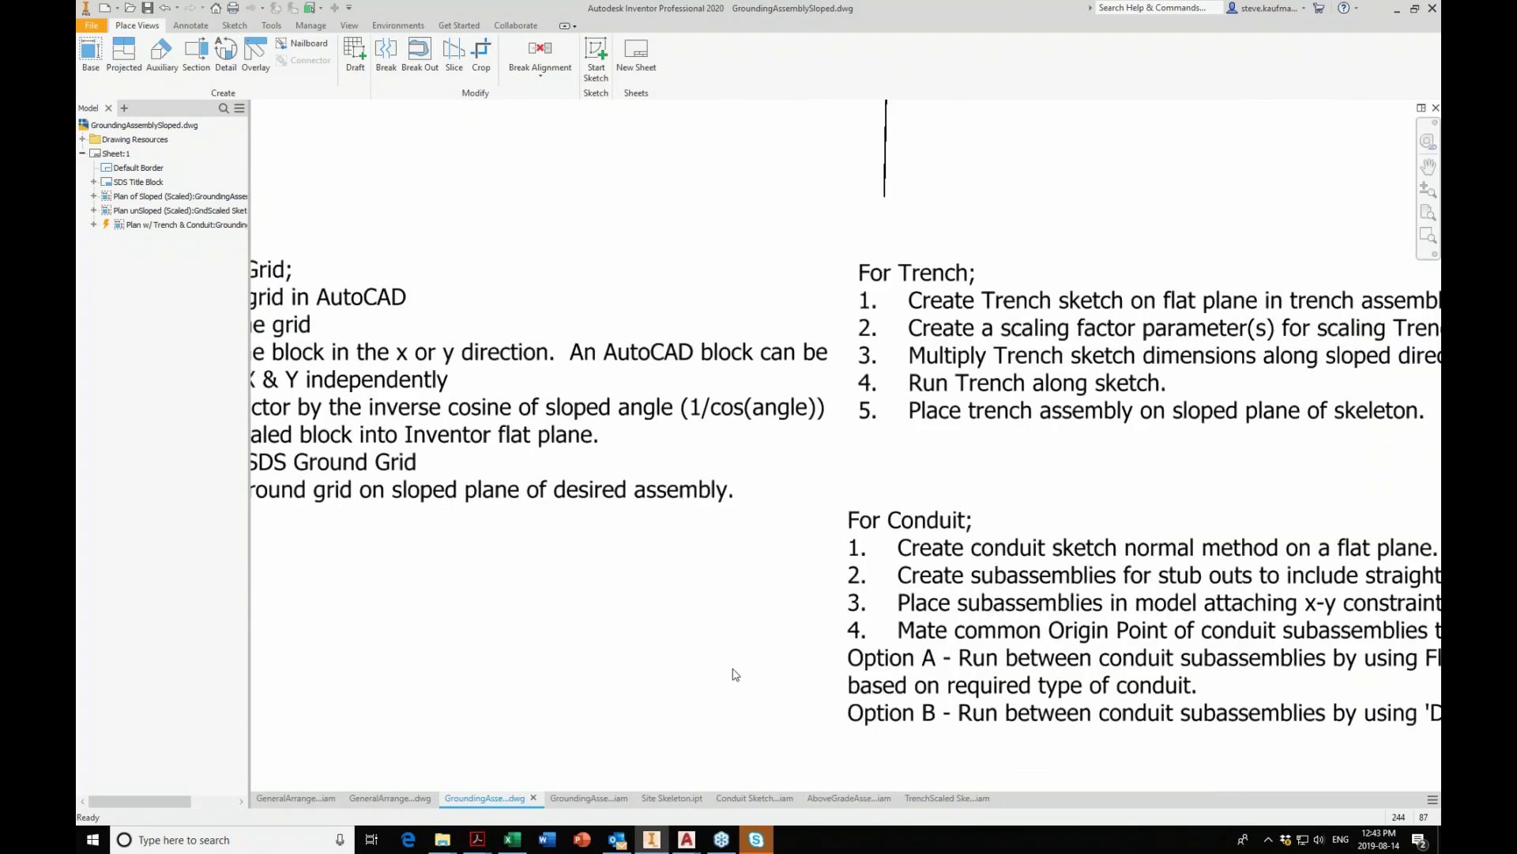
scroll(734, 672, "up", 3)
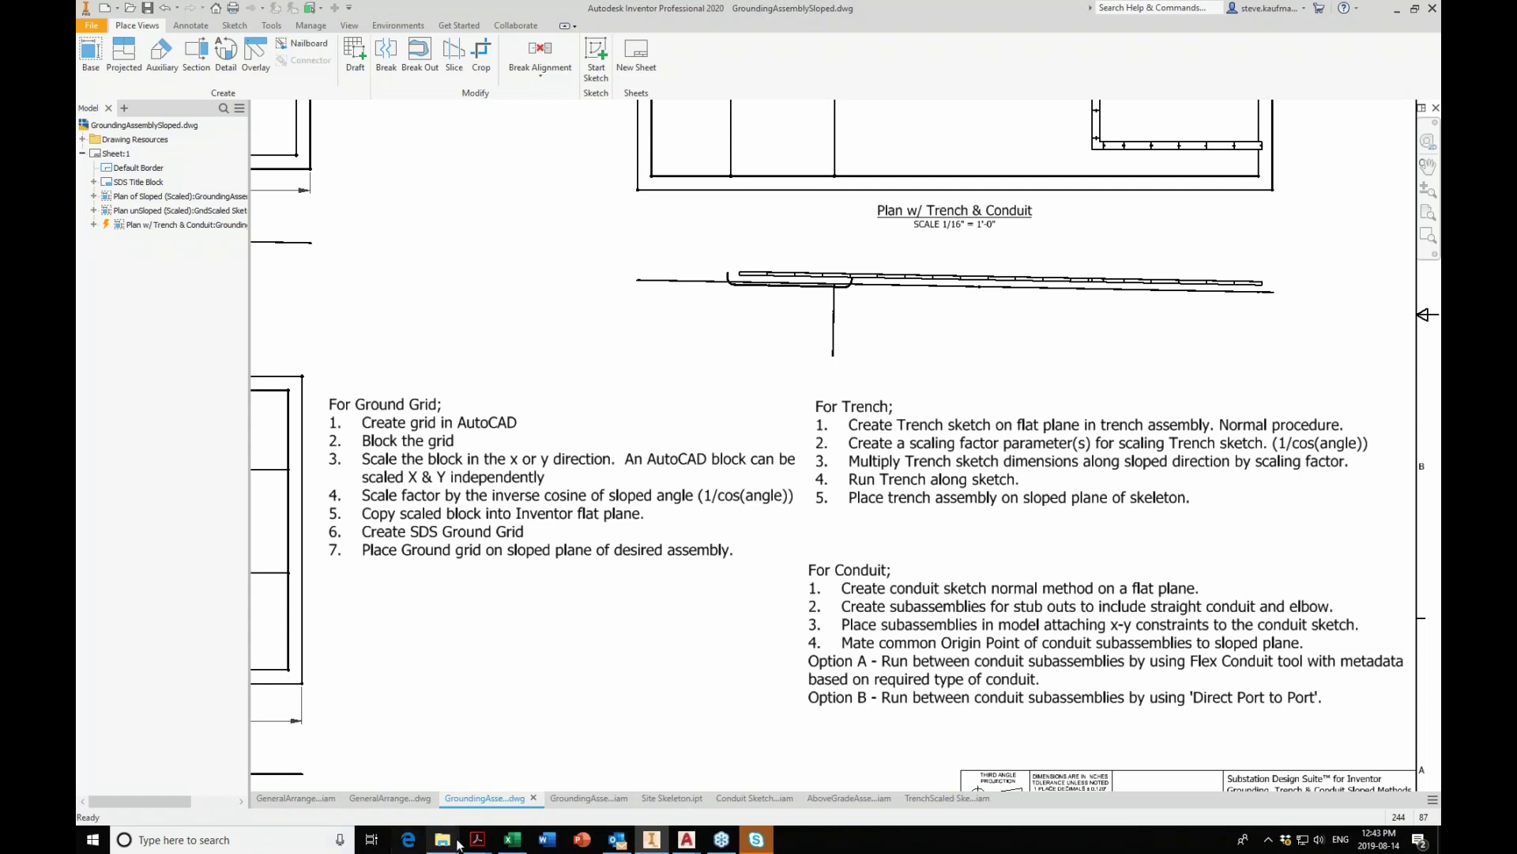
Switch back to Excel and review the Slope Conversion Tables and slope factor calculations in Conversions.xlsx.
left_click(511, 841)
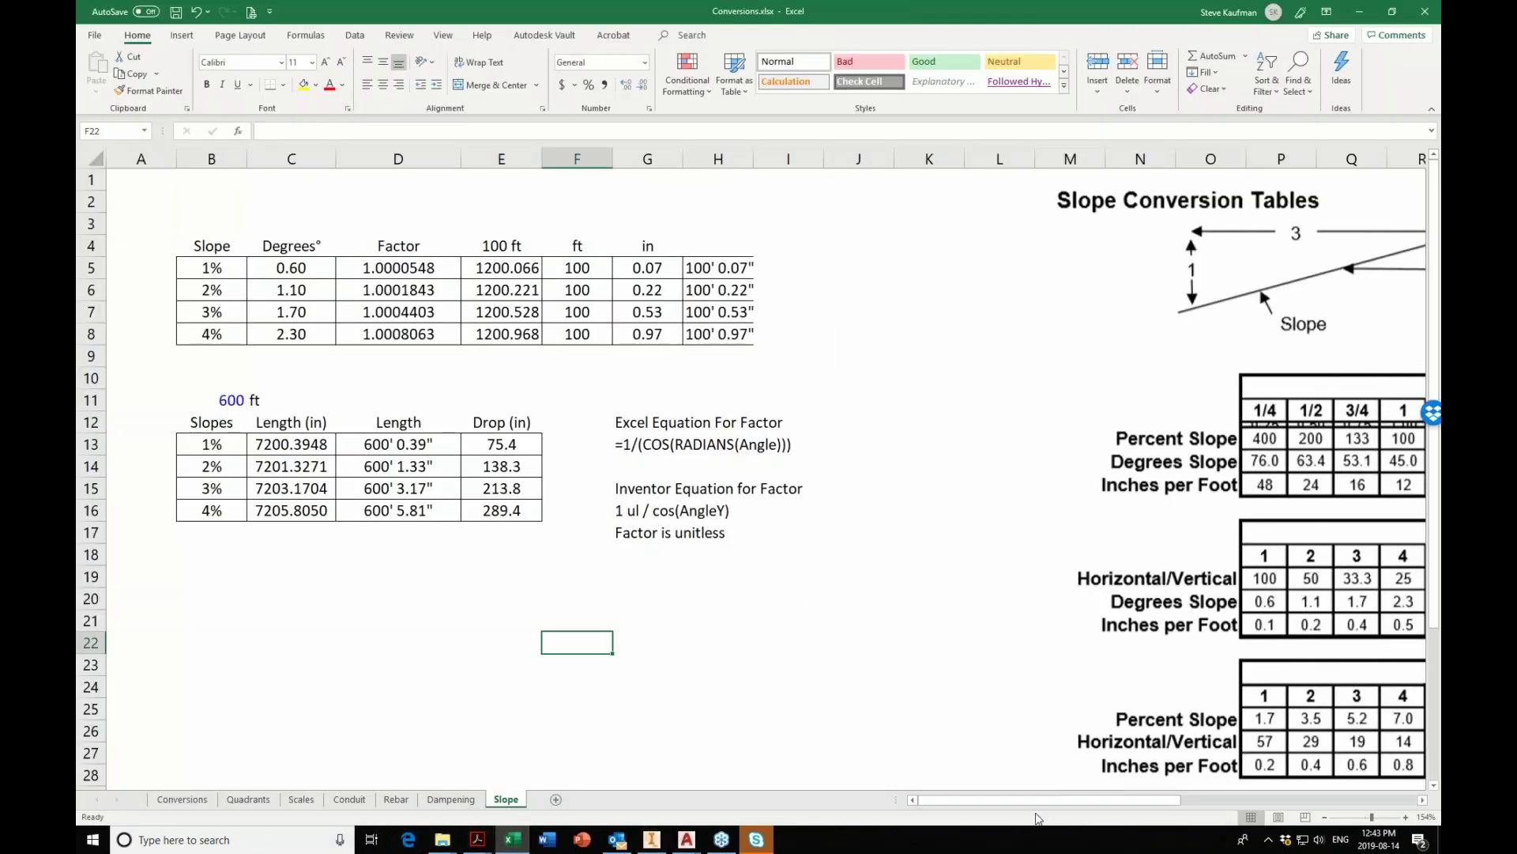
left_click_drag(1037, 808, 1141, 815)
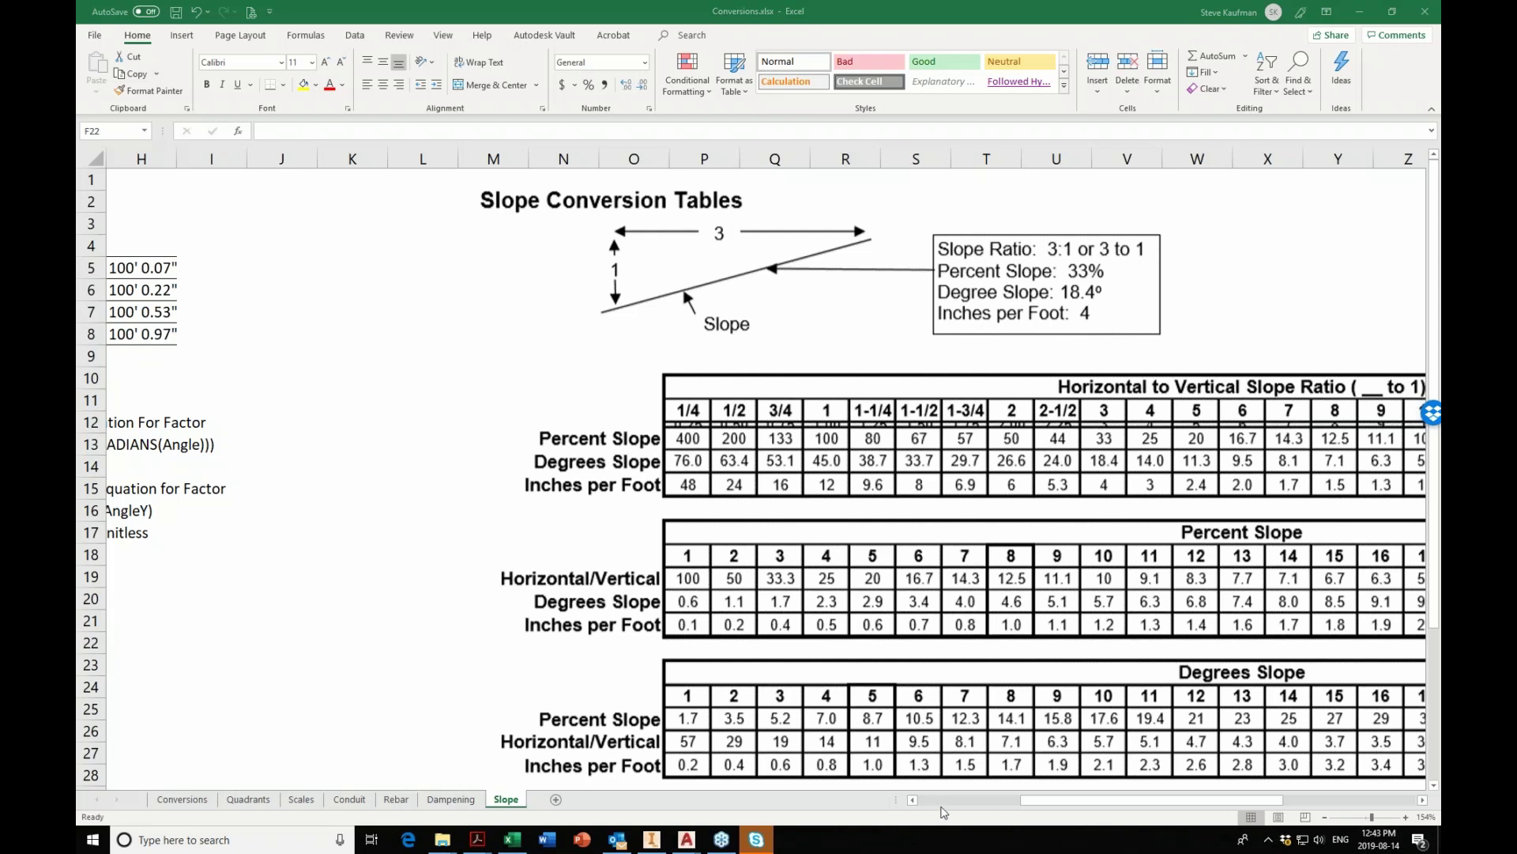
left_click(1049, 801)
left_click_drag(1030, 810, 932, 806)
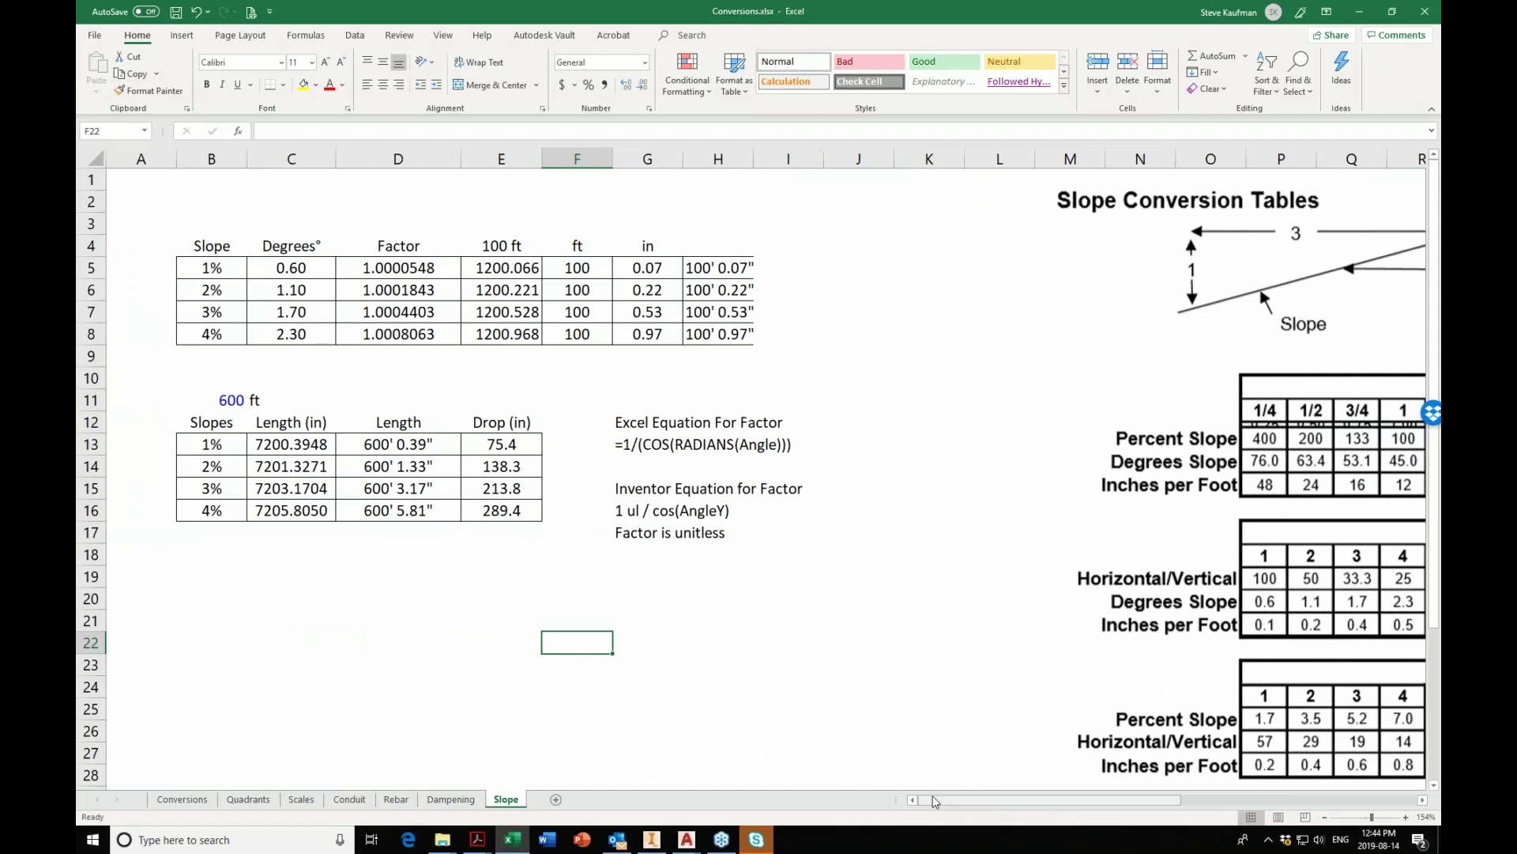
left_click(876, 702)
left_click(449, 659)
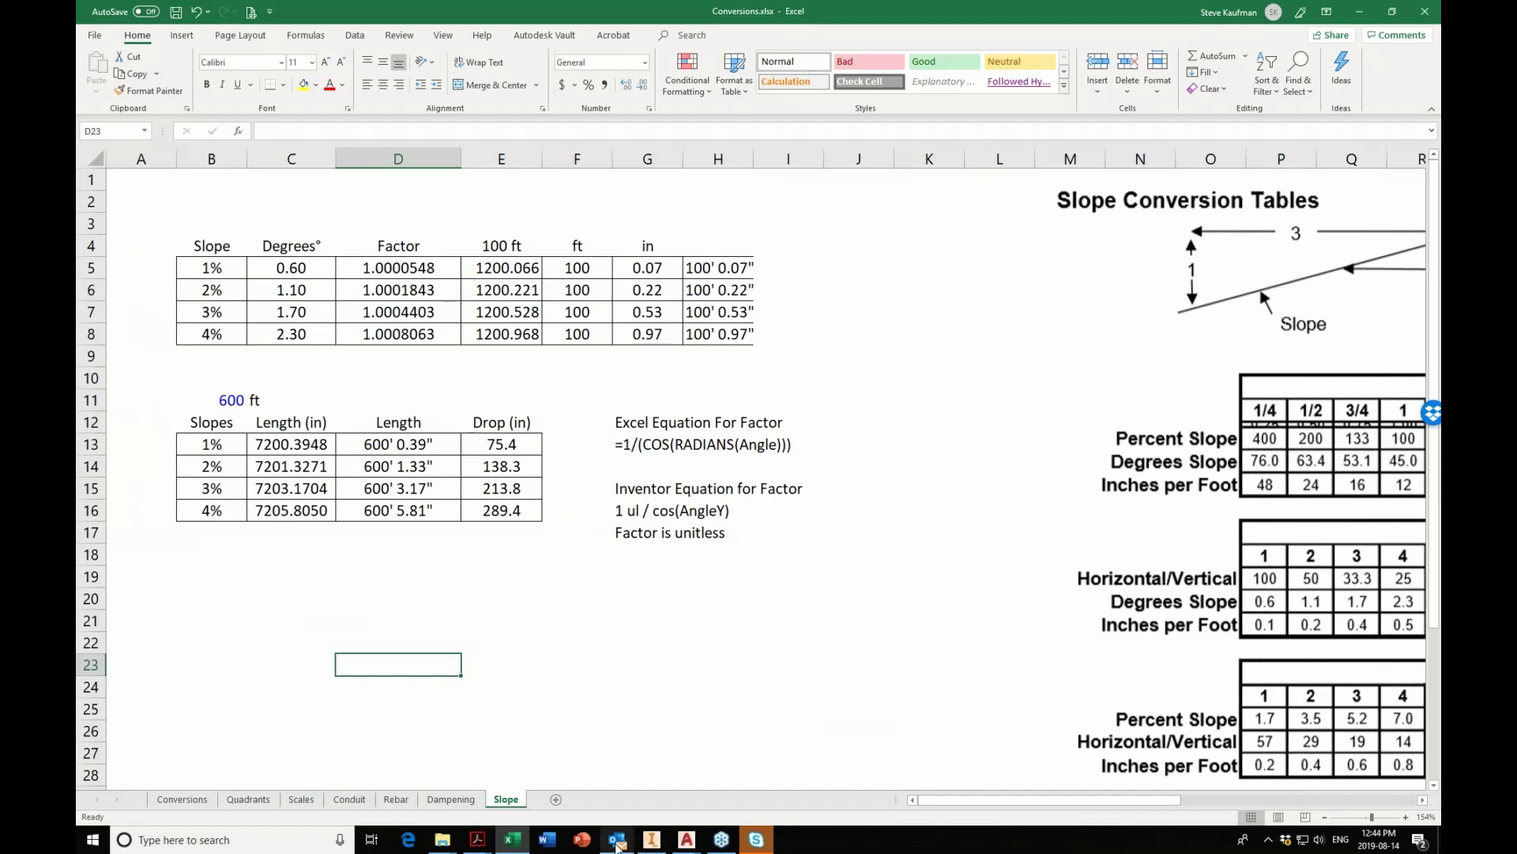
mouse_move(657, 847)
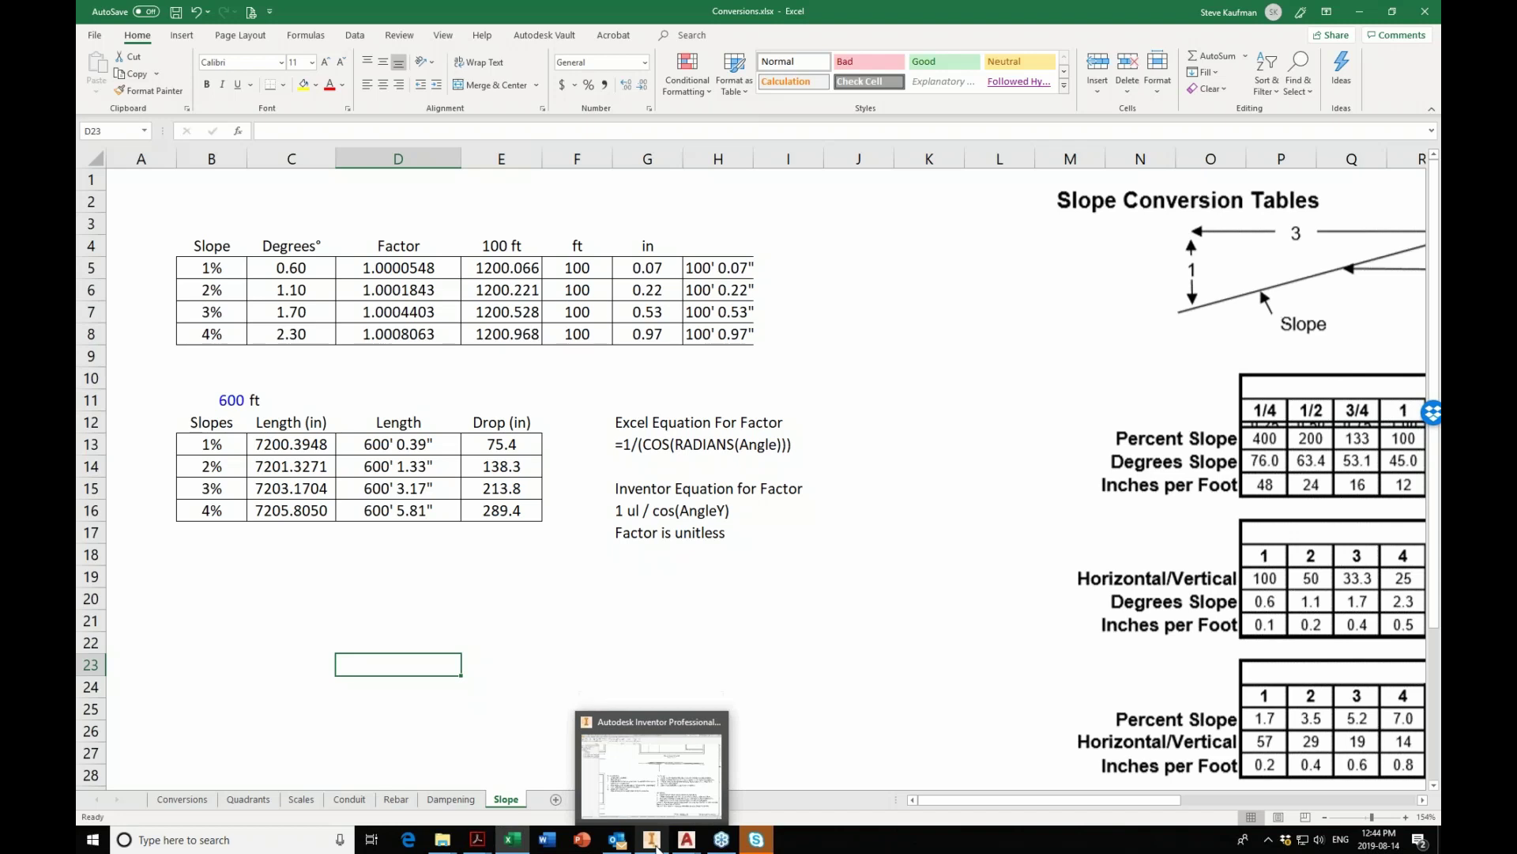
left_click(394, 619)
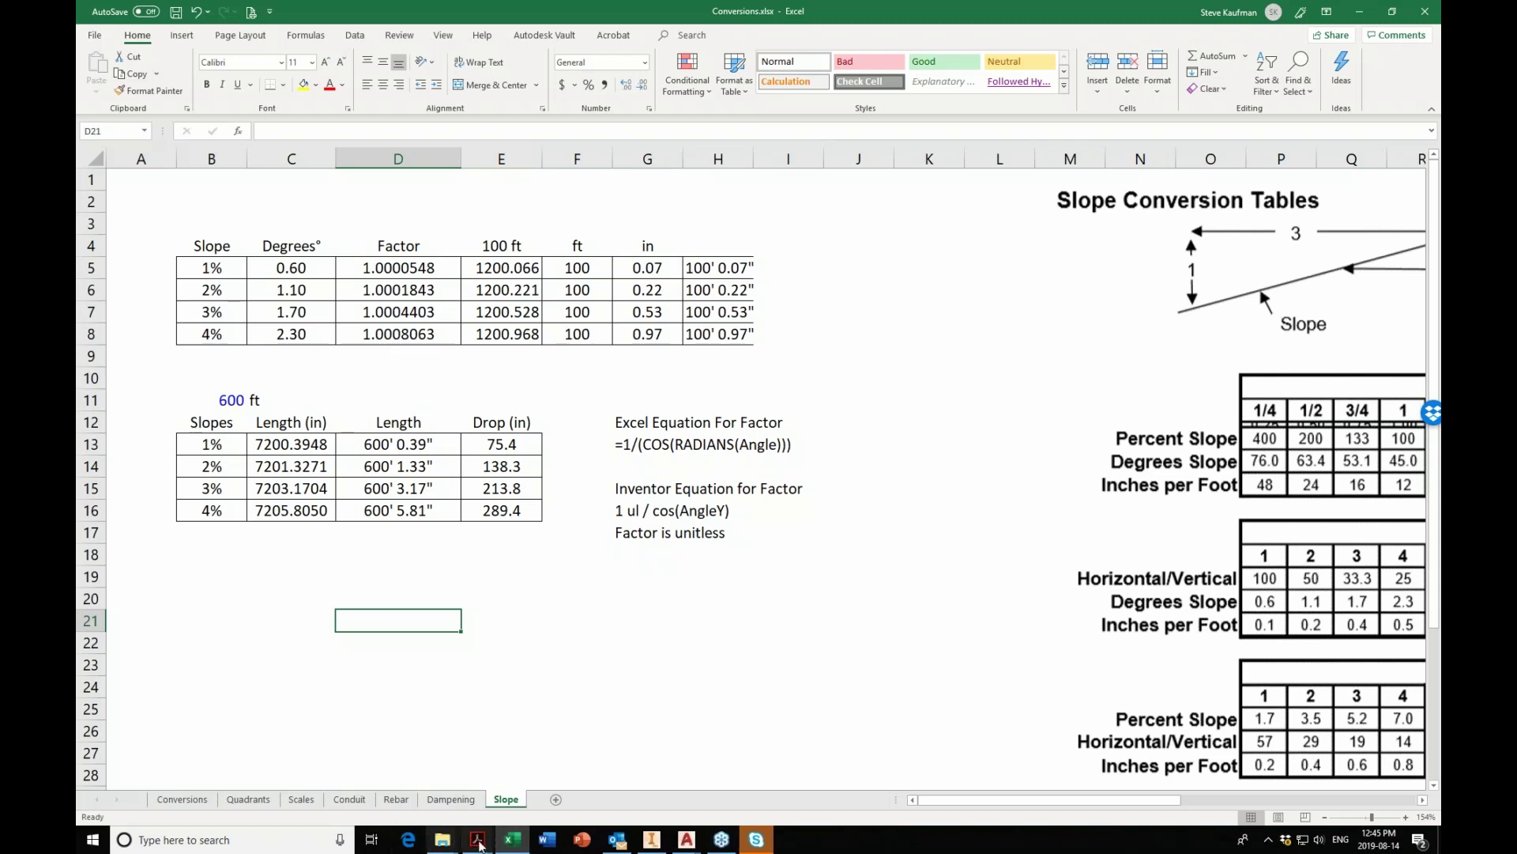
Open the recent document SBS SDS Phys Licensing.docx in Word and enlarge its text for reading.
right_click(547, 842)
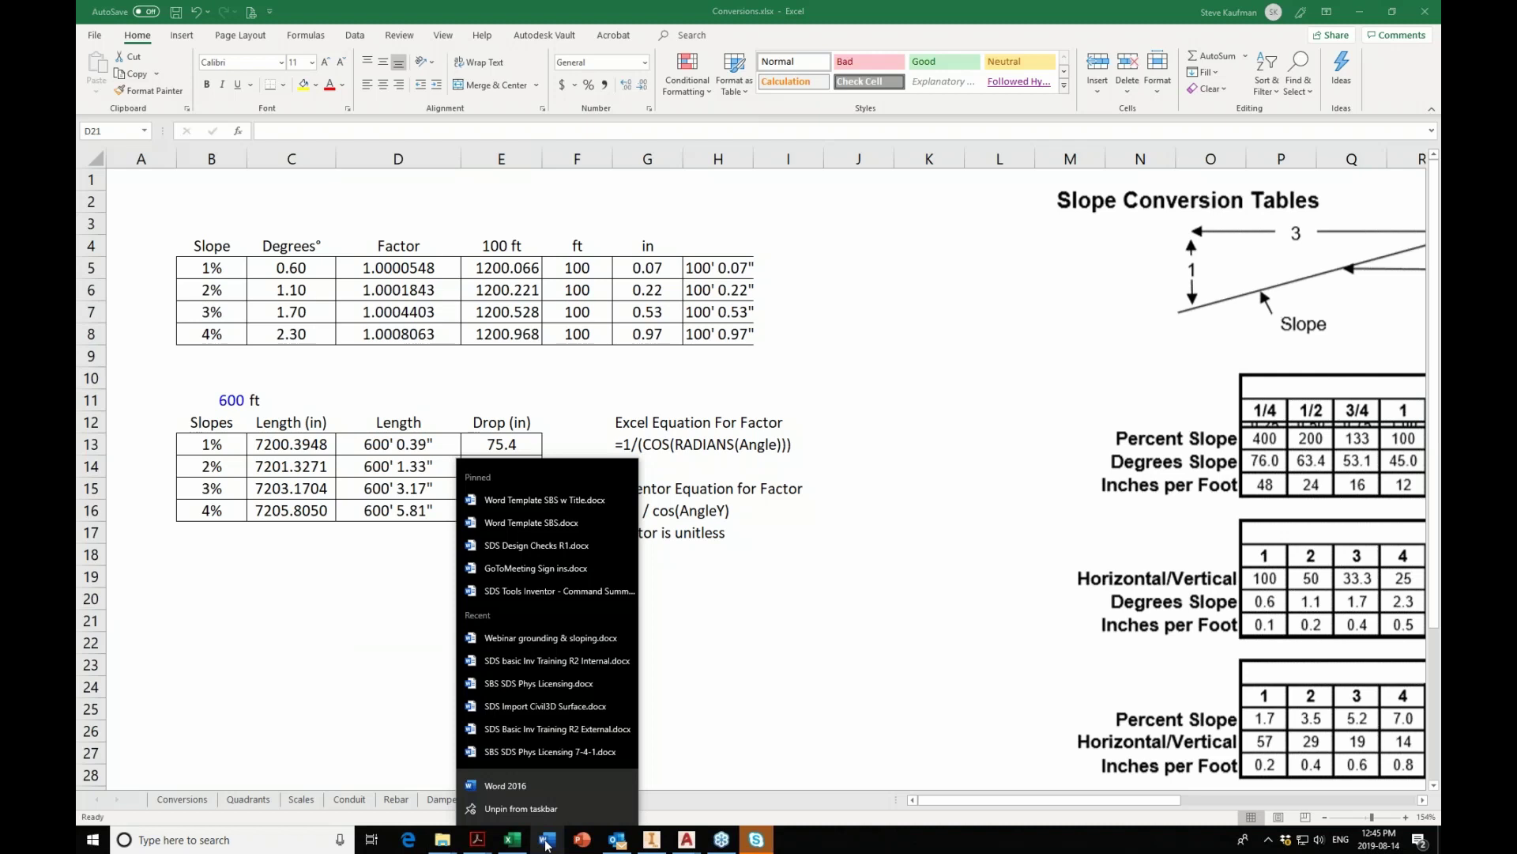
left_click(553, 686)
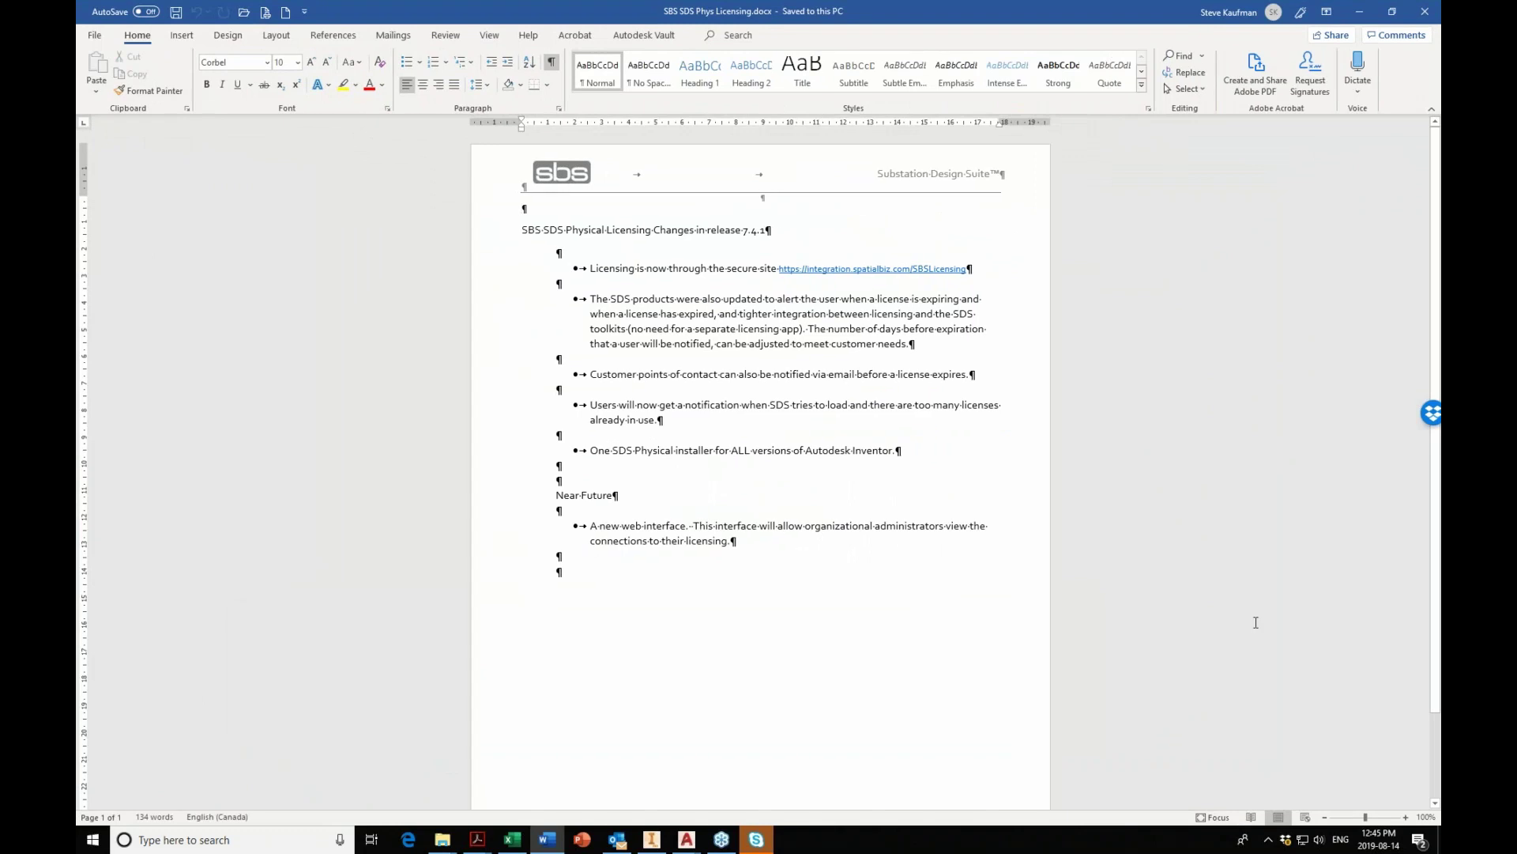
left_click(1381, 817)
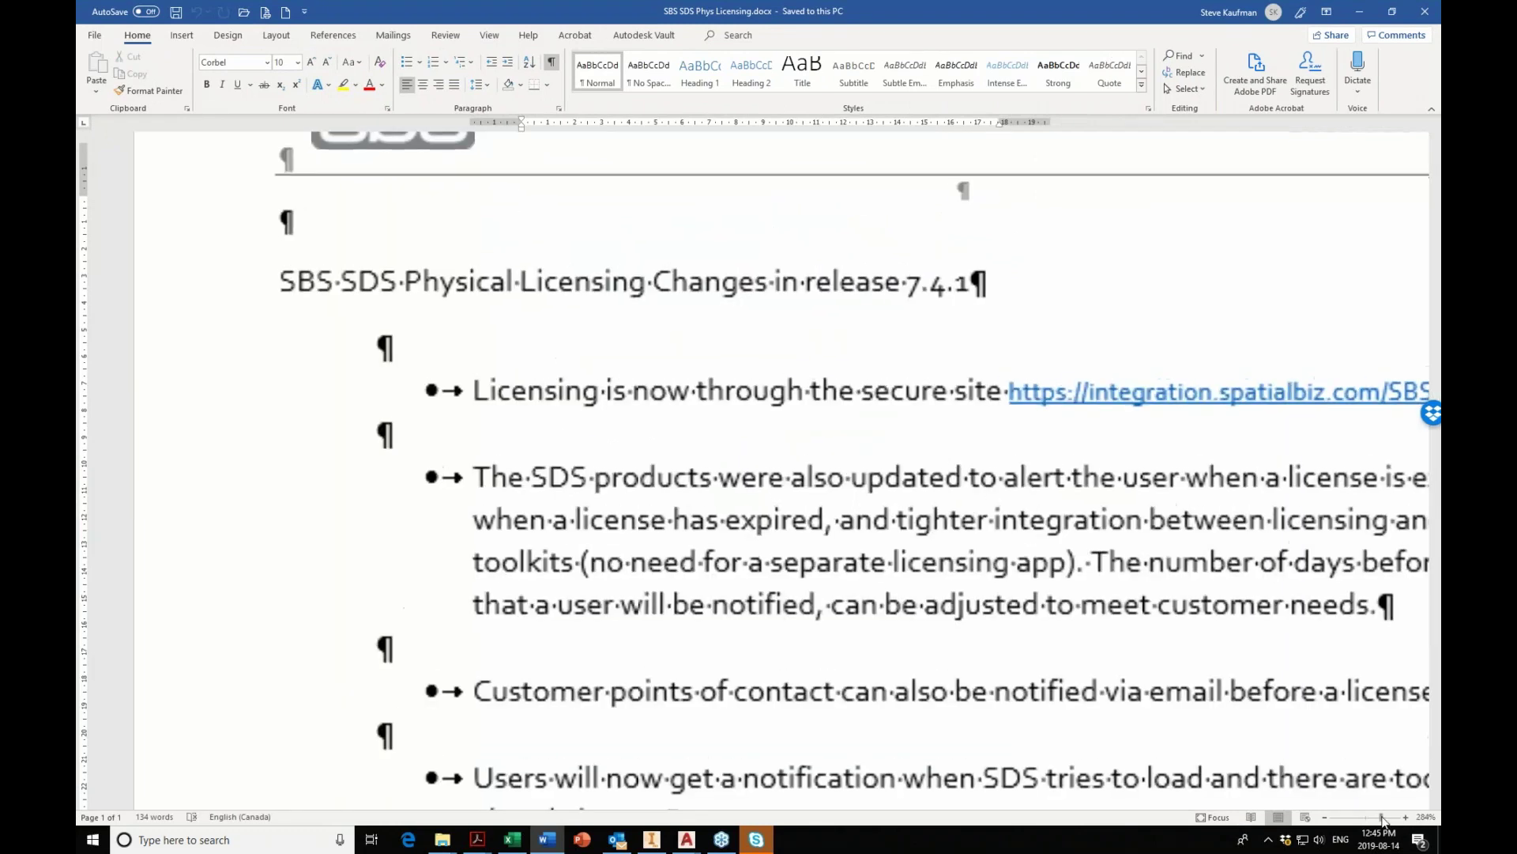
left_click(1372, 818)
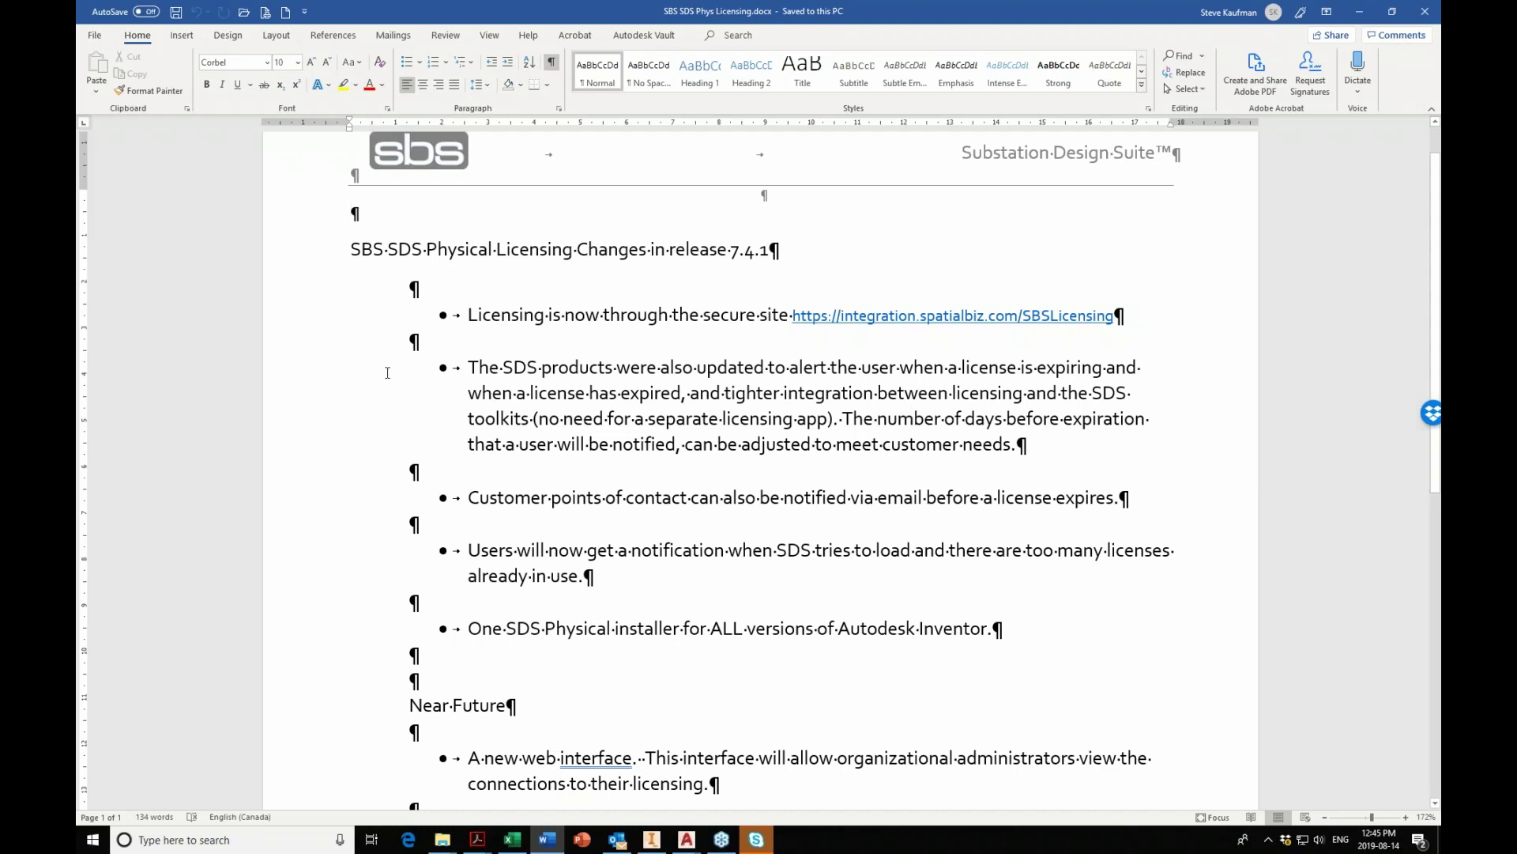
Highlight in turn the secure-site licensing bullet, the license expiry alert sentence, and the adjustable notification-days sentence.
left_click_drag(468, 316, 821, 317)
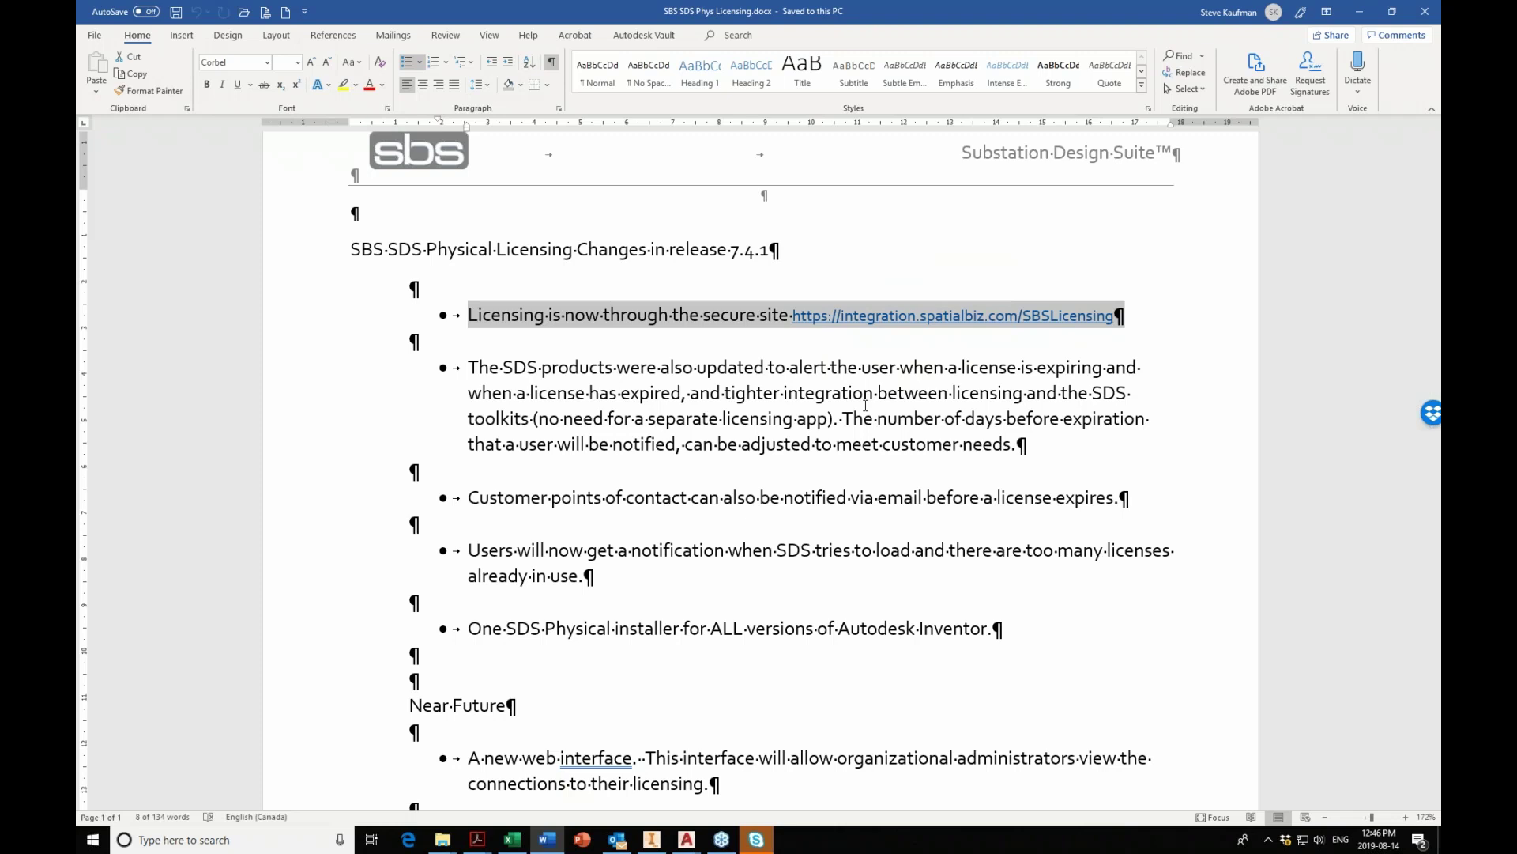
left_click(794, 425)
left_click_drag(470, 366, 837, 419)
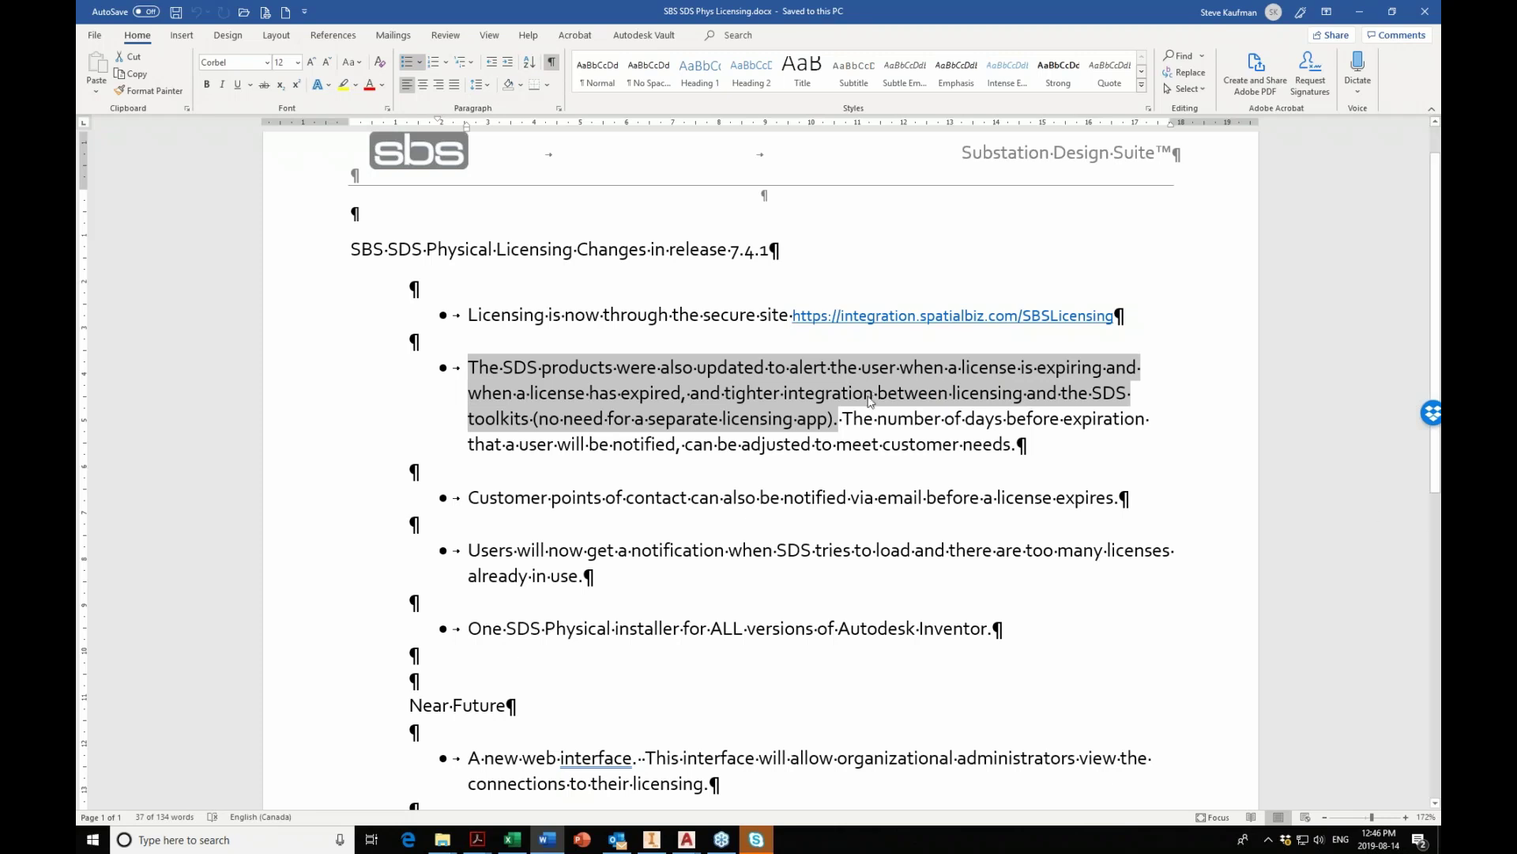
double_click(857, 418)
left_click(1008, 449, "shift")
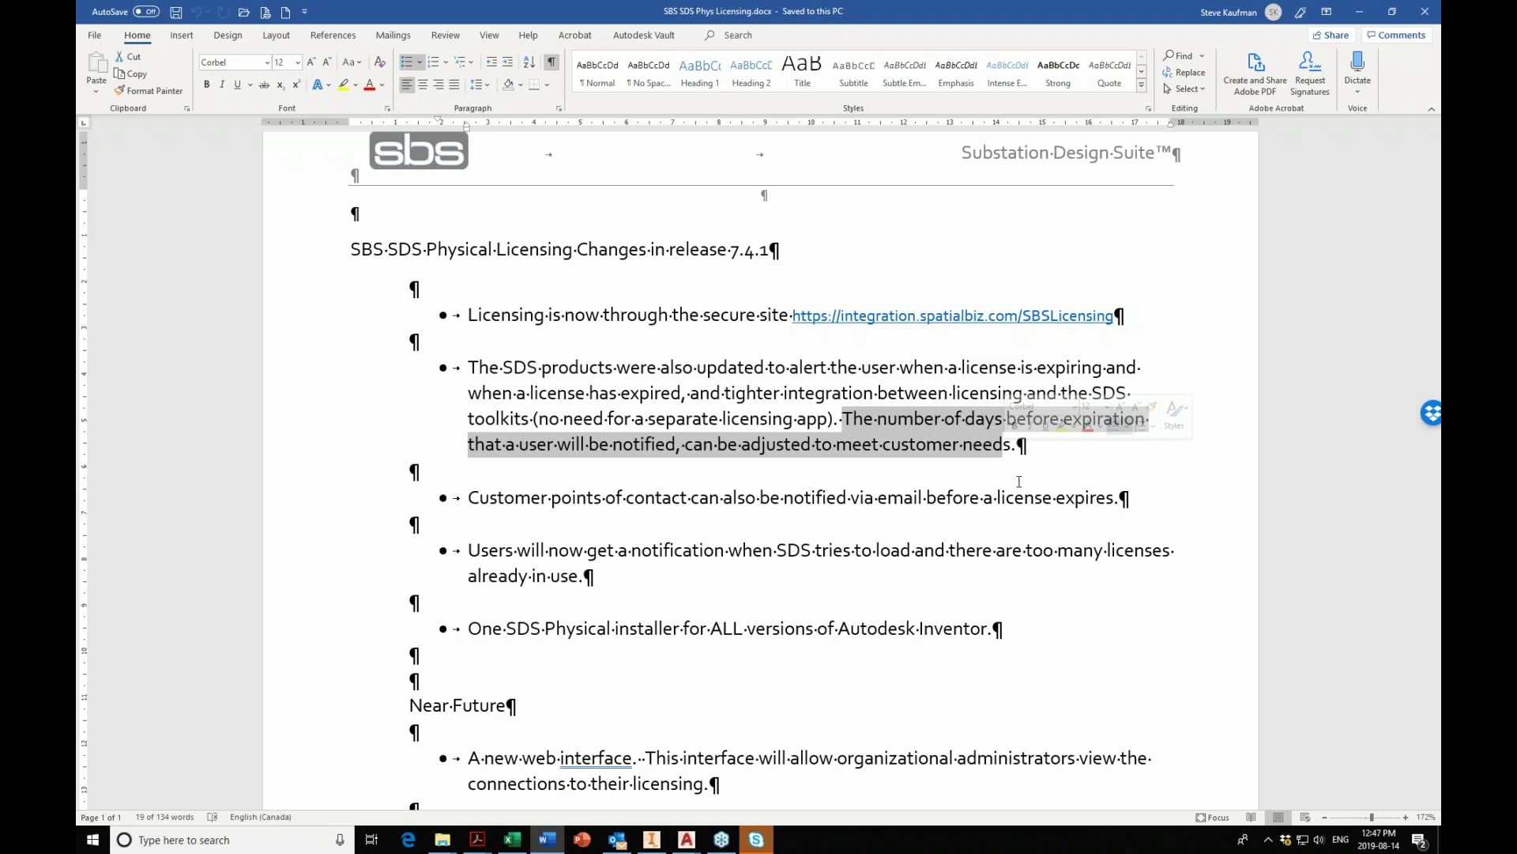
Highlight in turn the customer points of contact text, the too-many-licenses notification bullet, and the single SDS Physical installer bullet.
left_click_drag(468, 497, 691, 498)
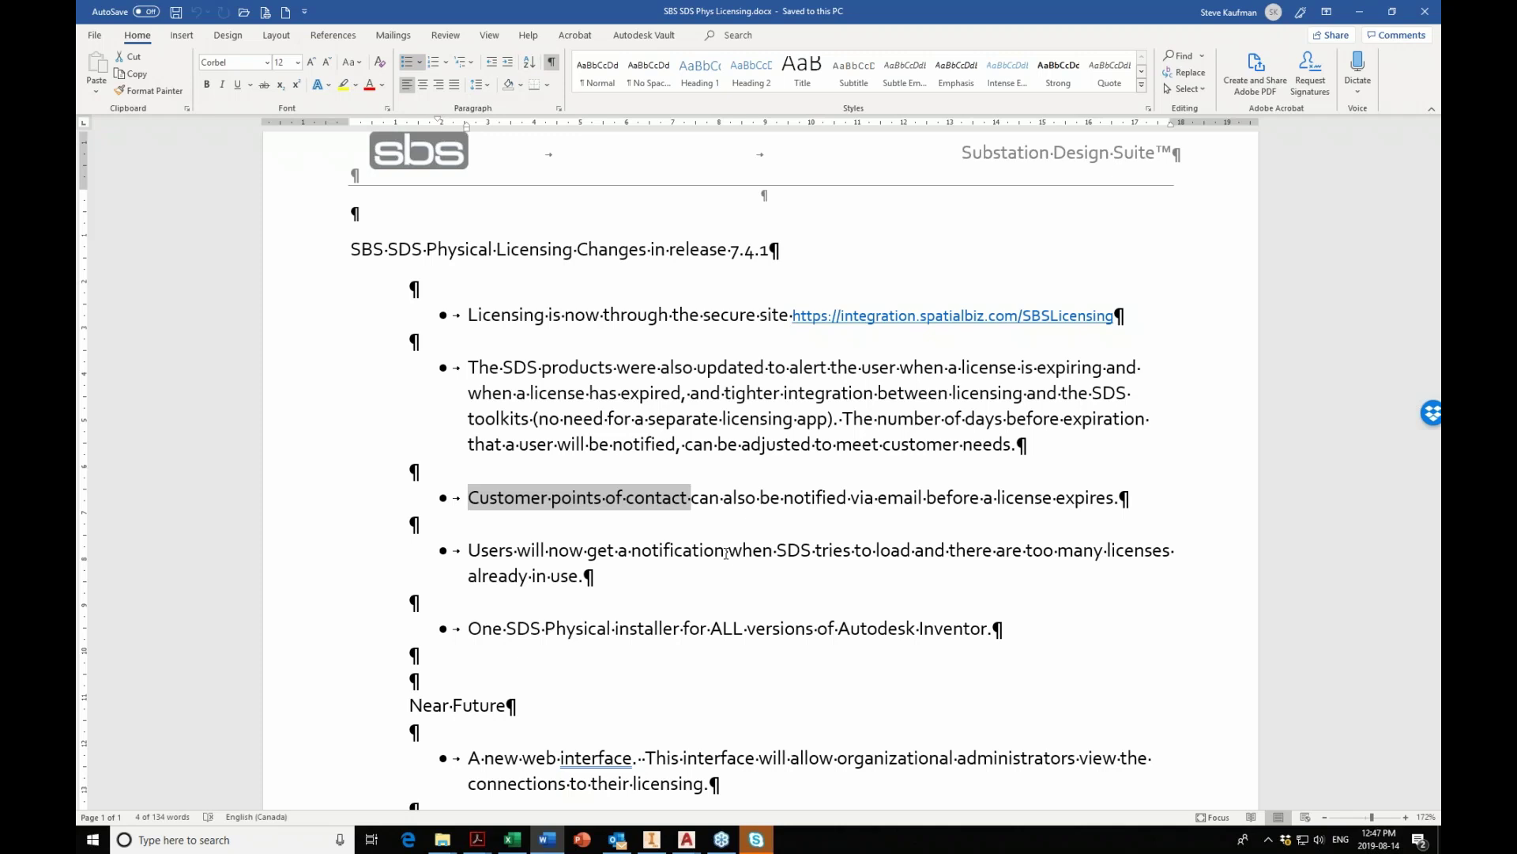
left_click_drag(470, 549, 617, 589)
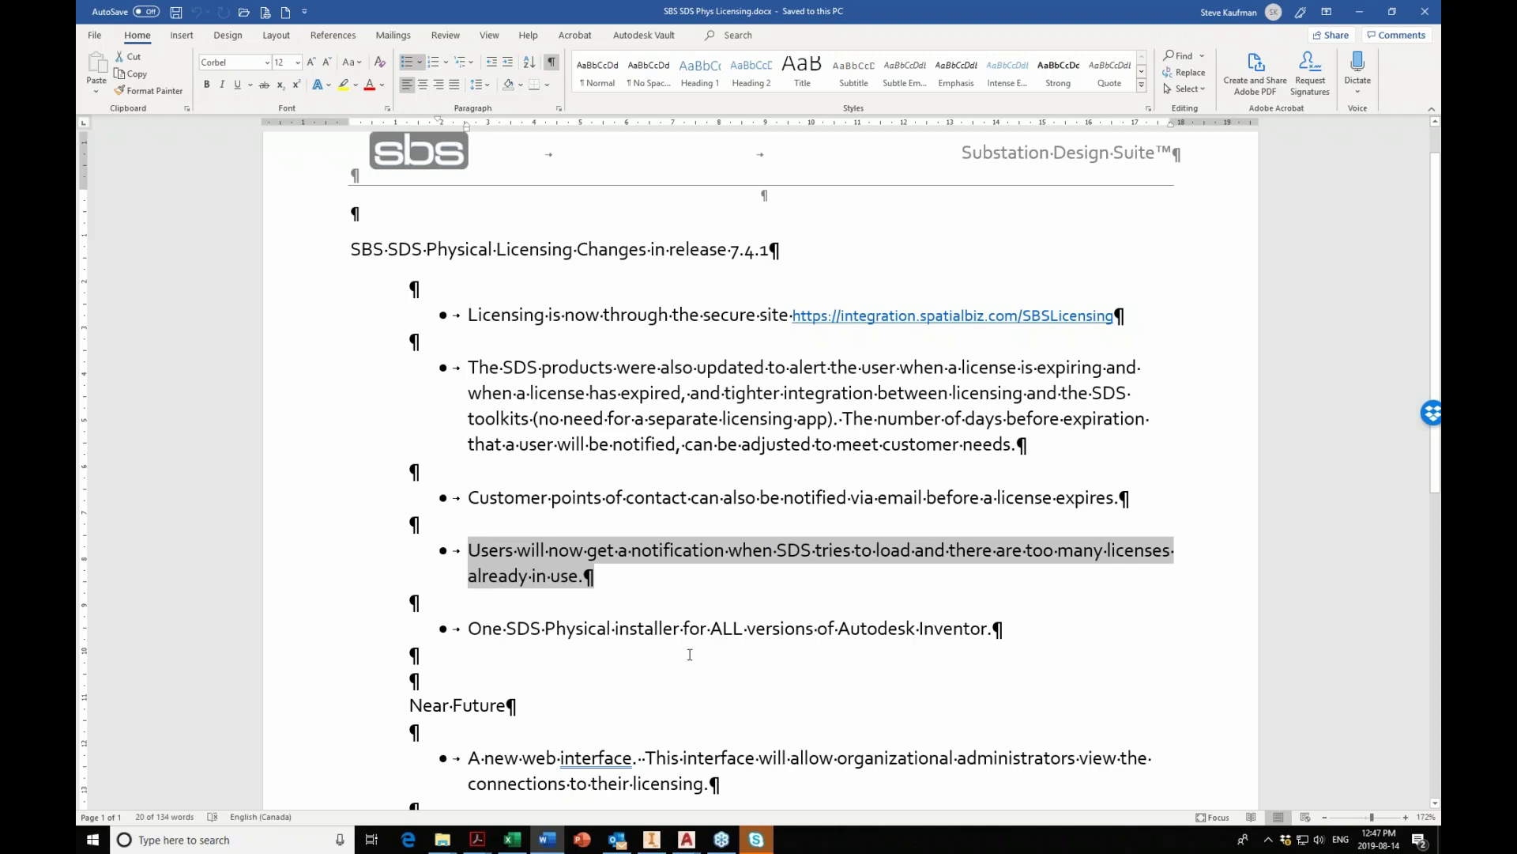
left_click_drag(992, 628, 468, 628)
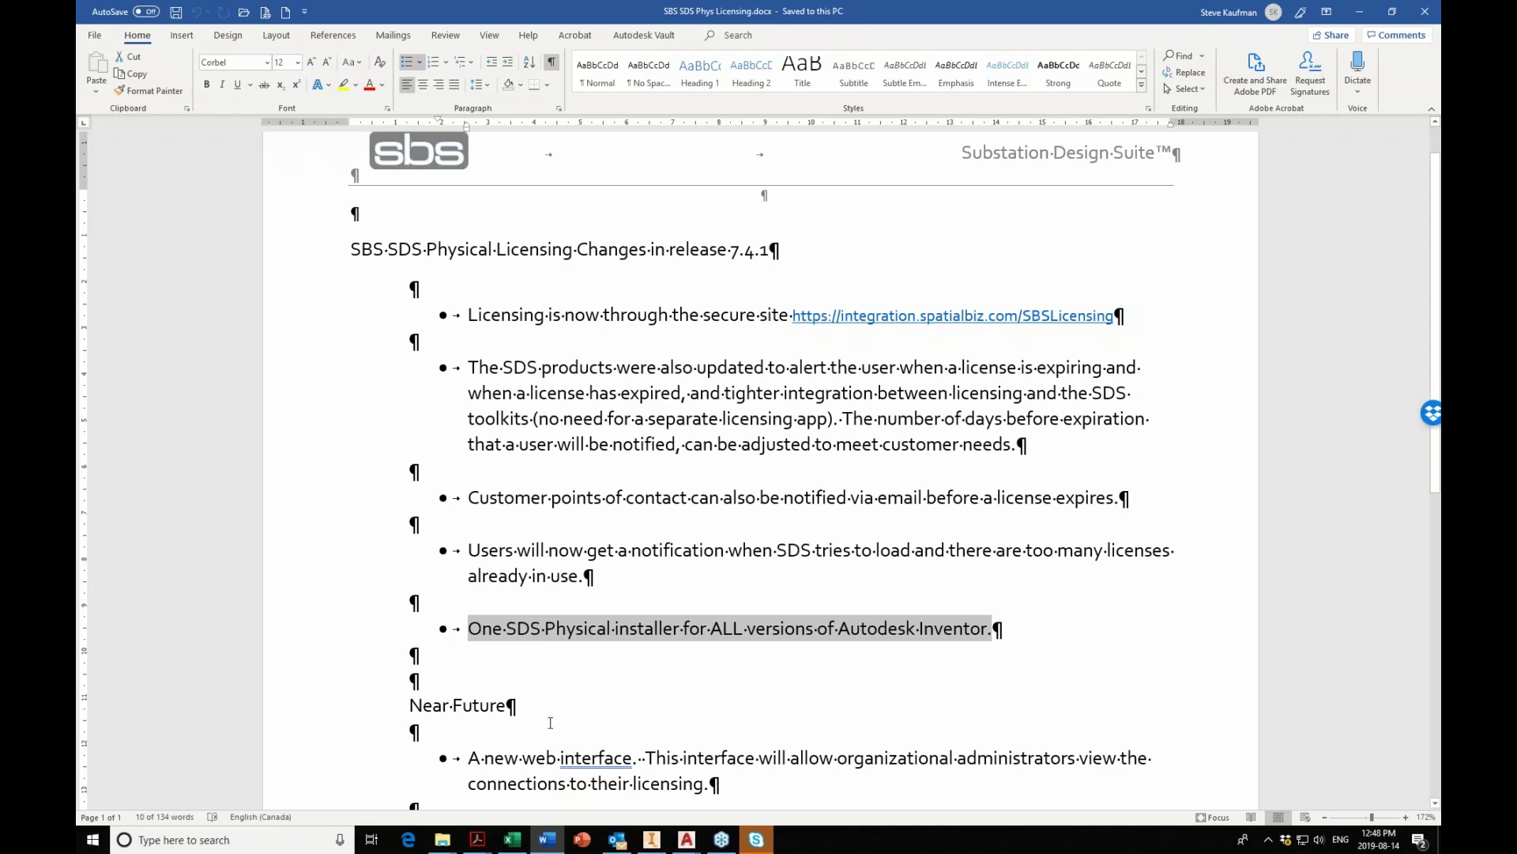
Switch to Edge, open the Substation Design Suite site from favorites, log in, and open the SDS Installation and Getting Started Version 7 article.
left_click(400, 846)
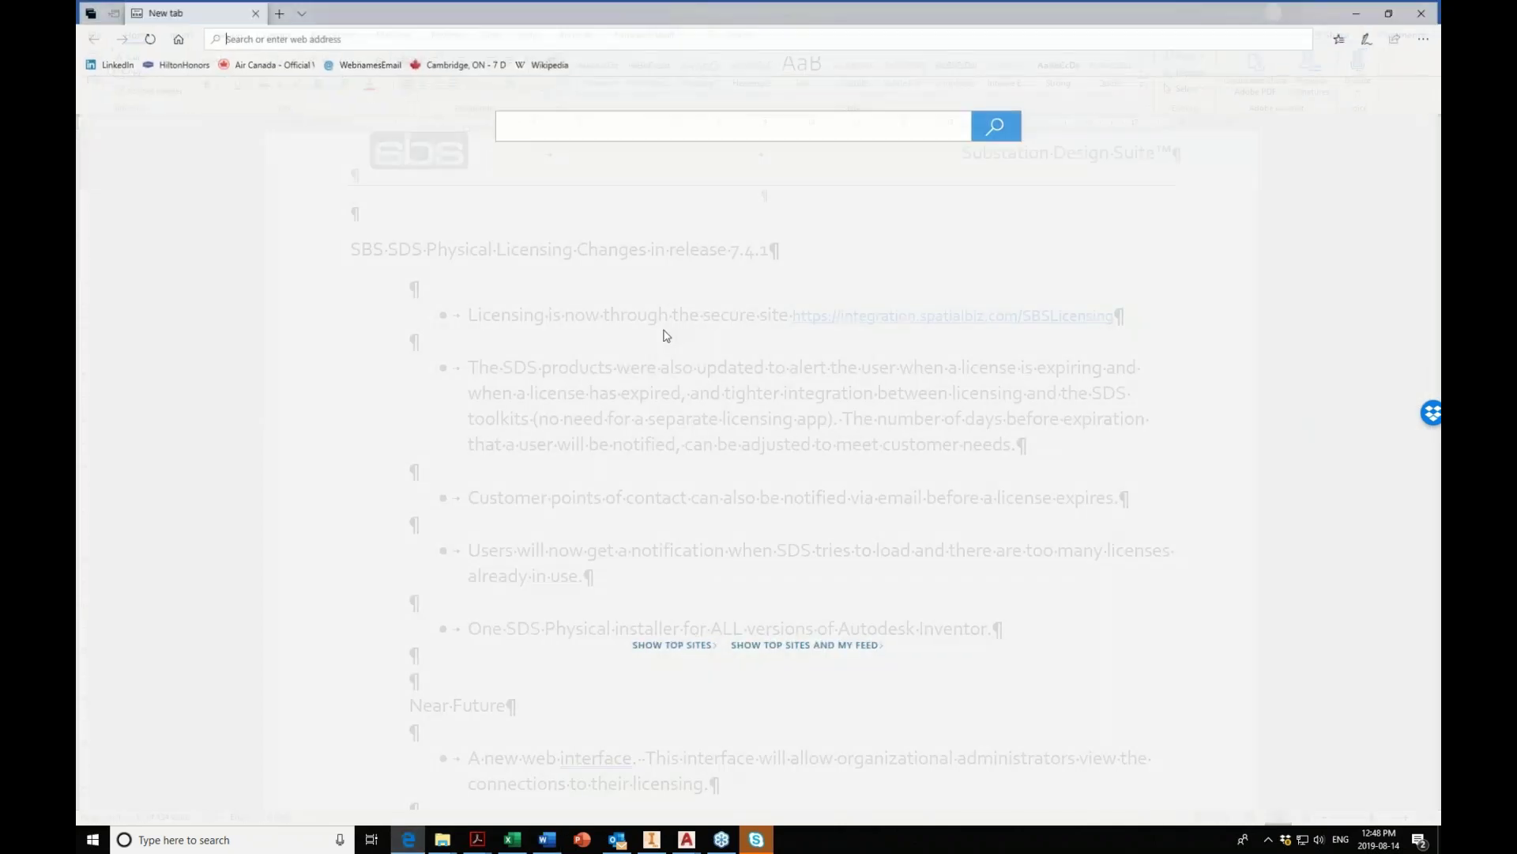
left_click(1342, 38)
left_click(1263, 155)
left_click(1283, 188)
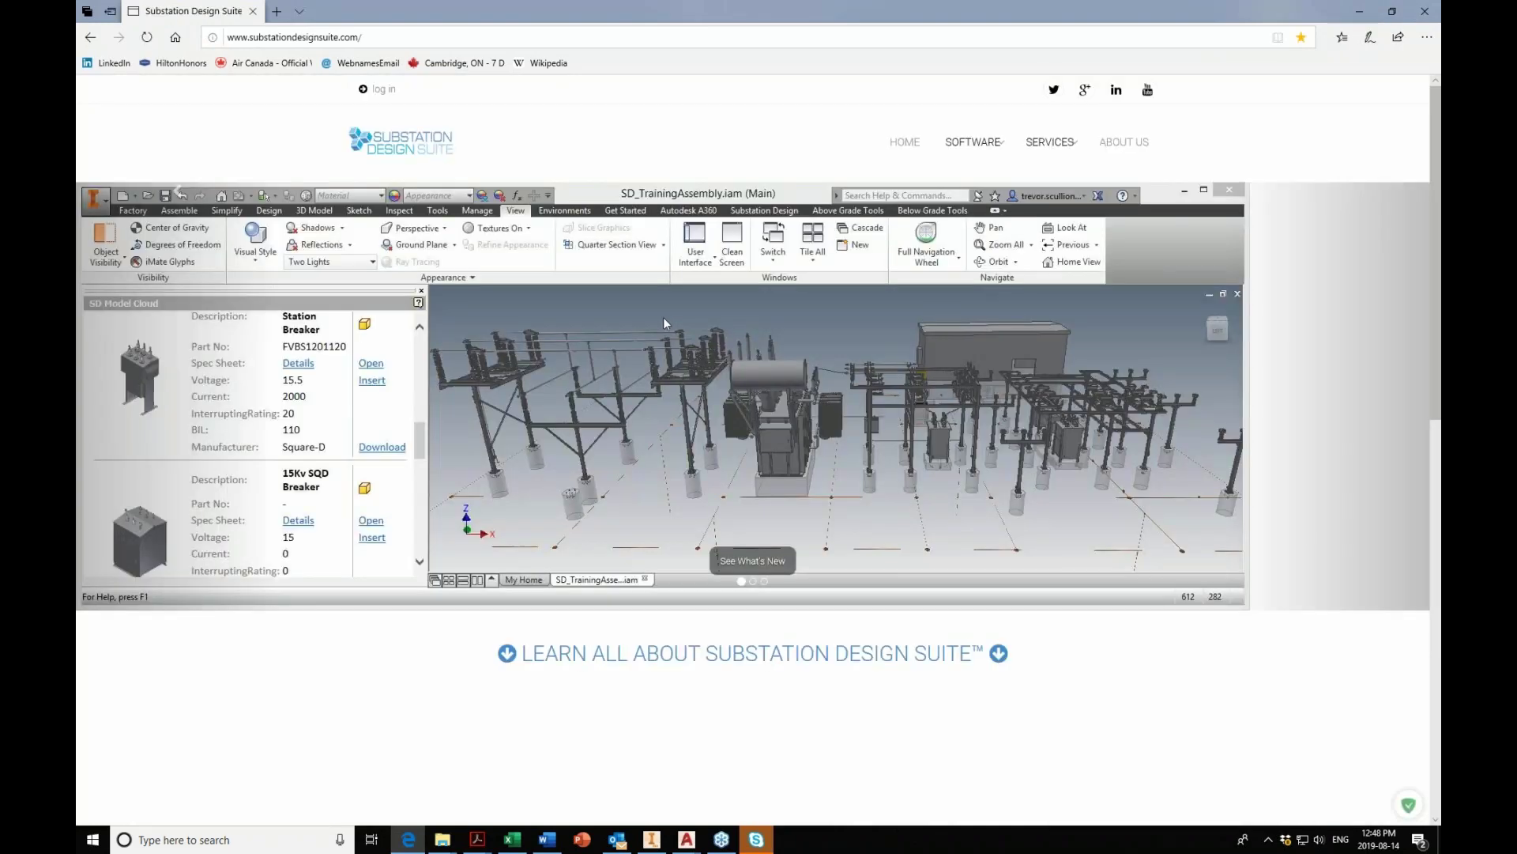
left_click(384, 89)
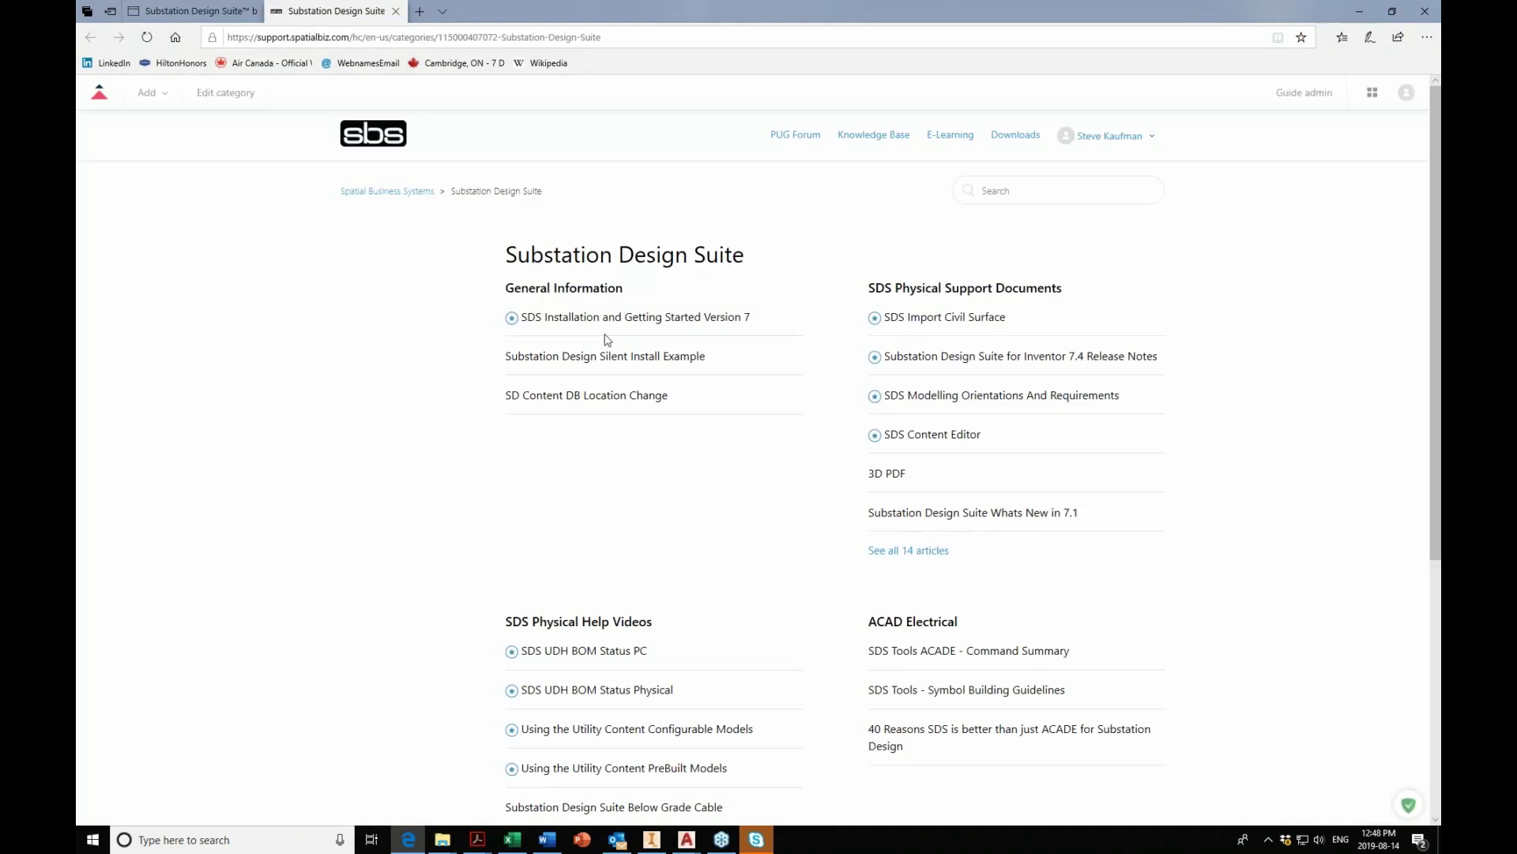
left_click(608, 326)
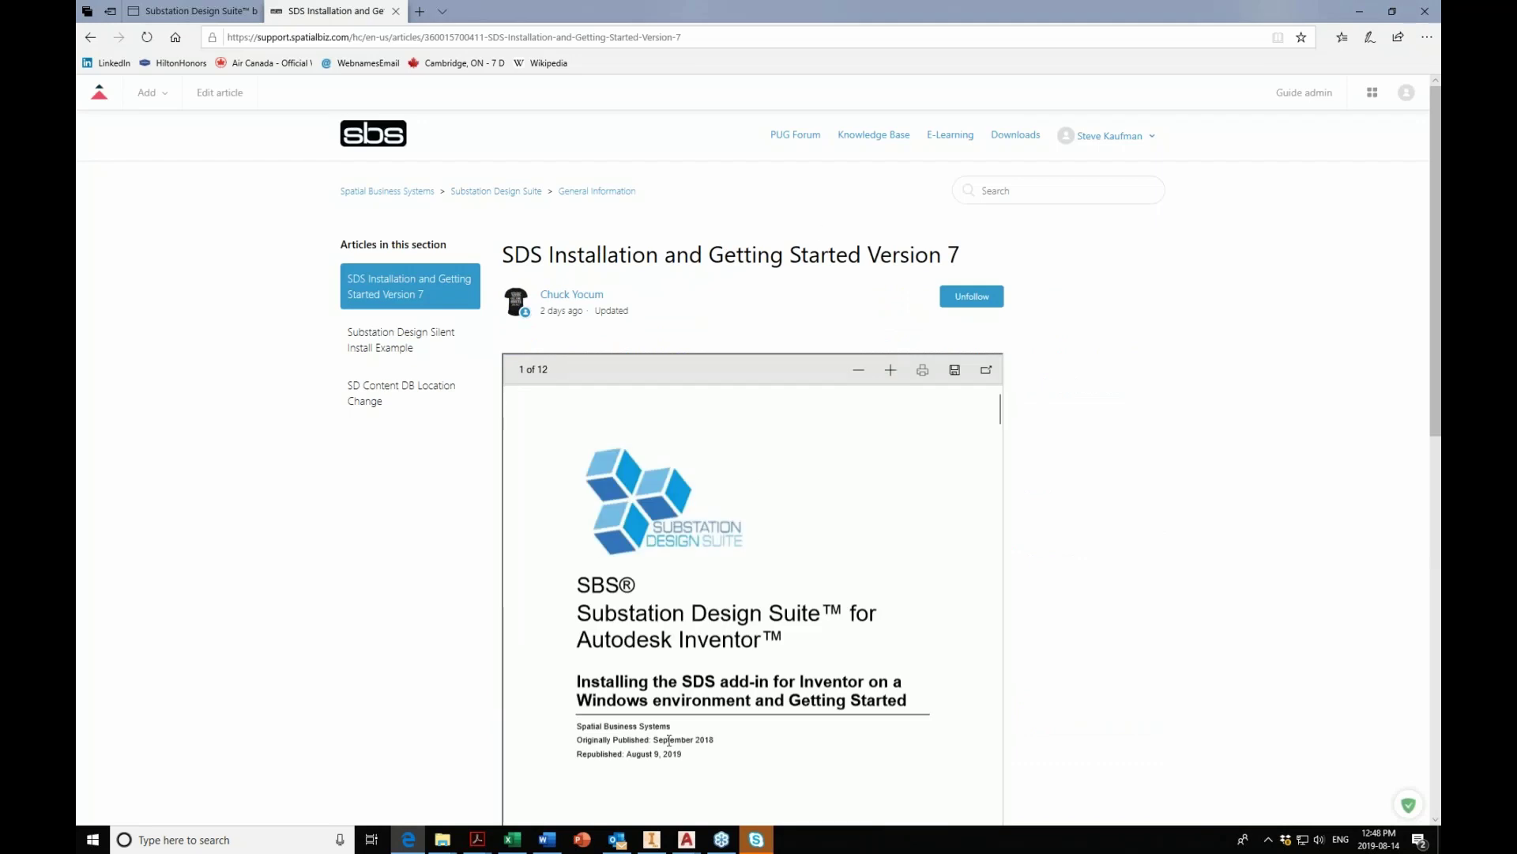
Review the guide's license types, installation and uninstall pages, highlighting the Uninstall SDS add-in heading and the multiple Inventor versions uninstall line.
scroll(707, 650, "down", 15)
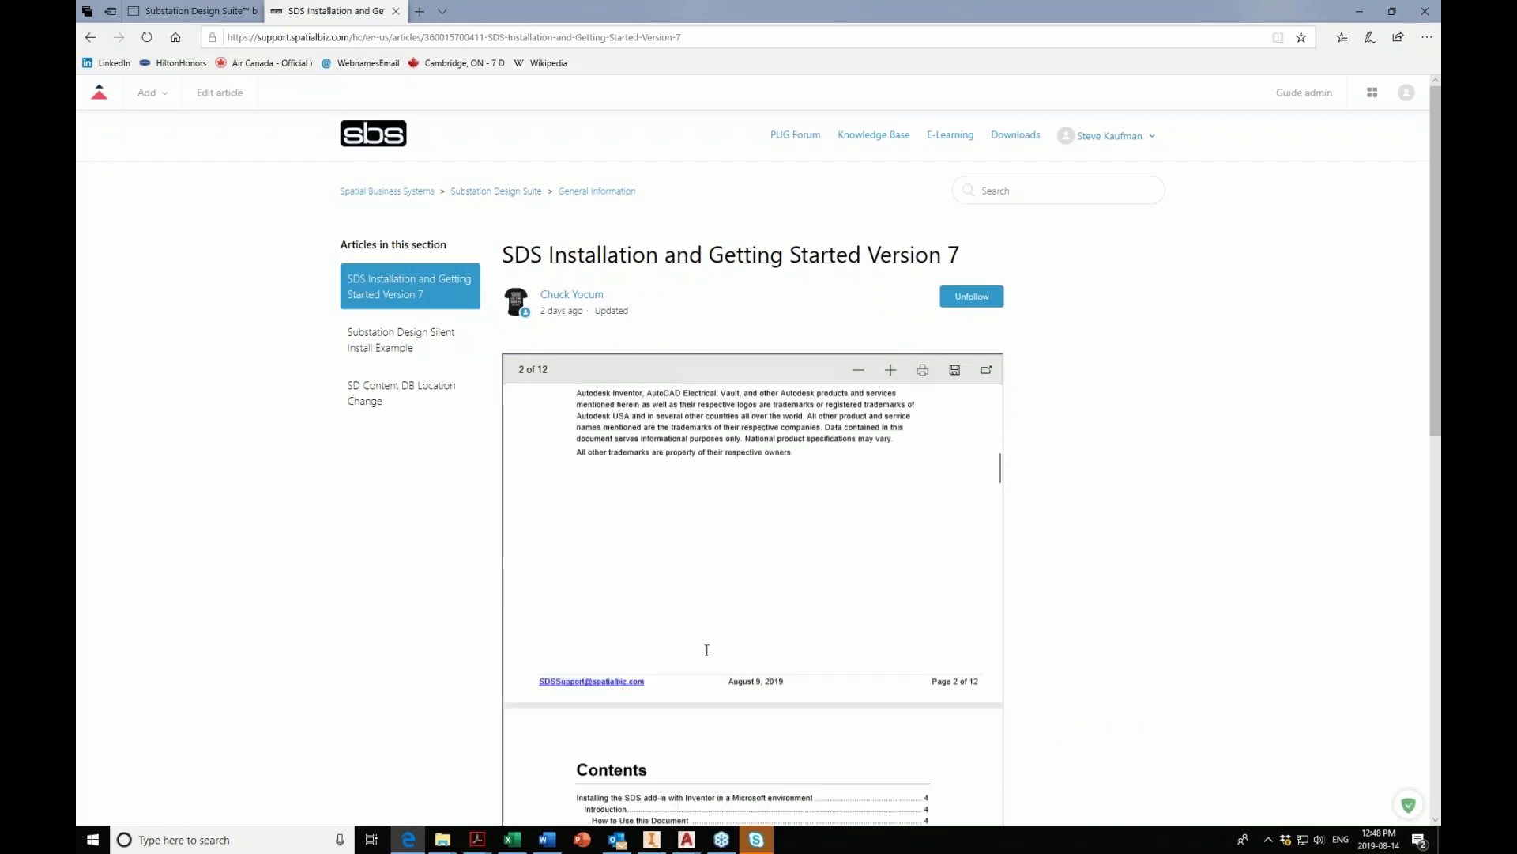
scroll(707, 650, "down", 12)
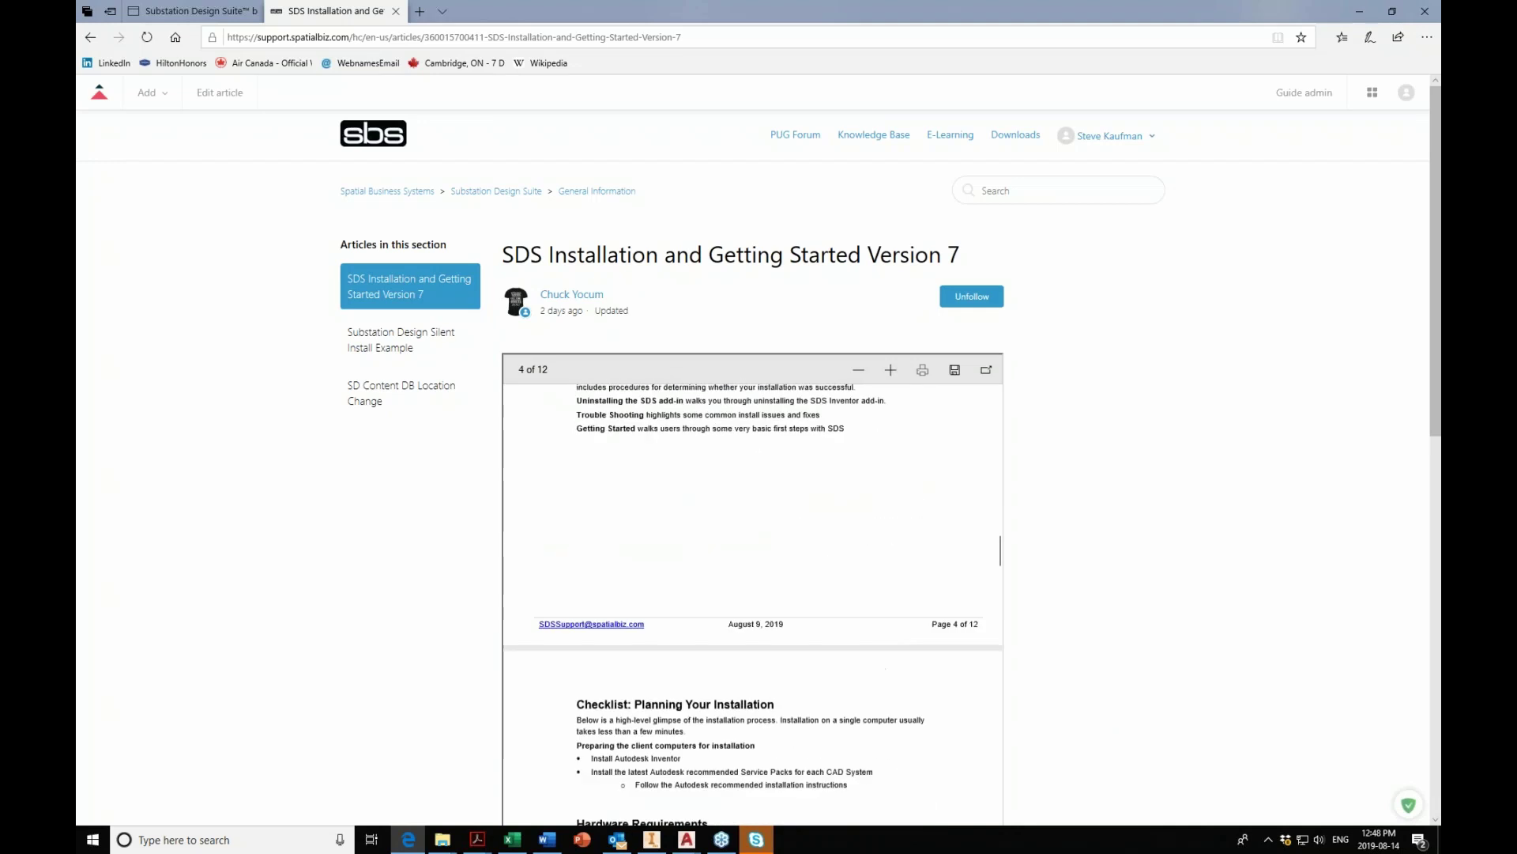
scroll(751, 605, "down", 1)
scroll(753, 604, "down", 10)
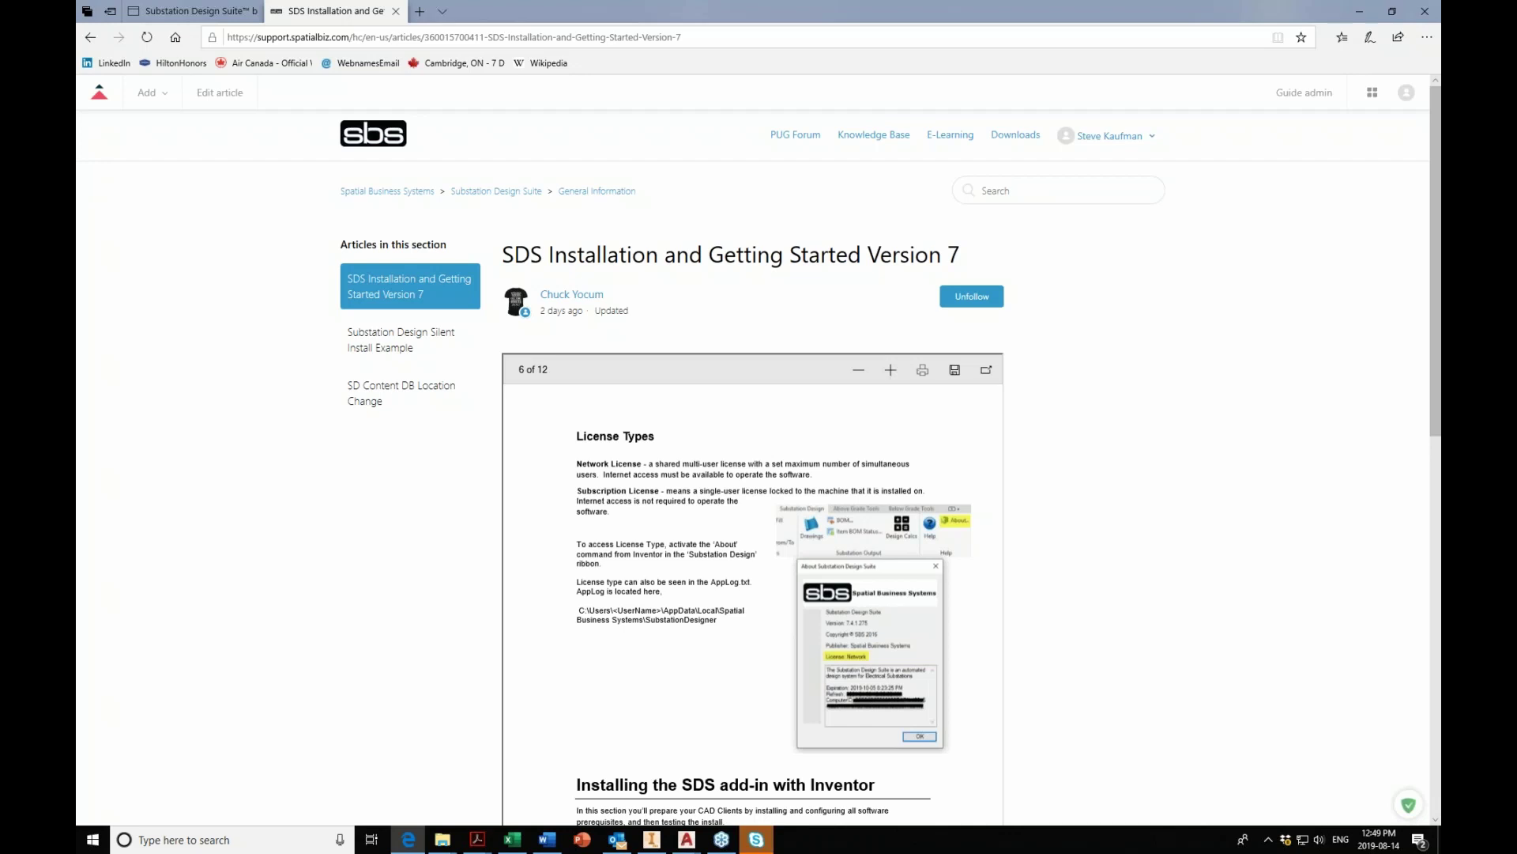
scroll(763, 594, "down", 10)
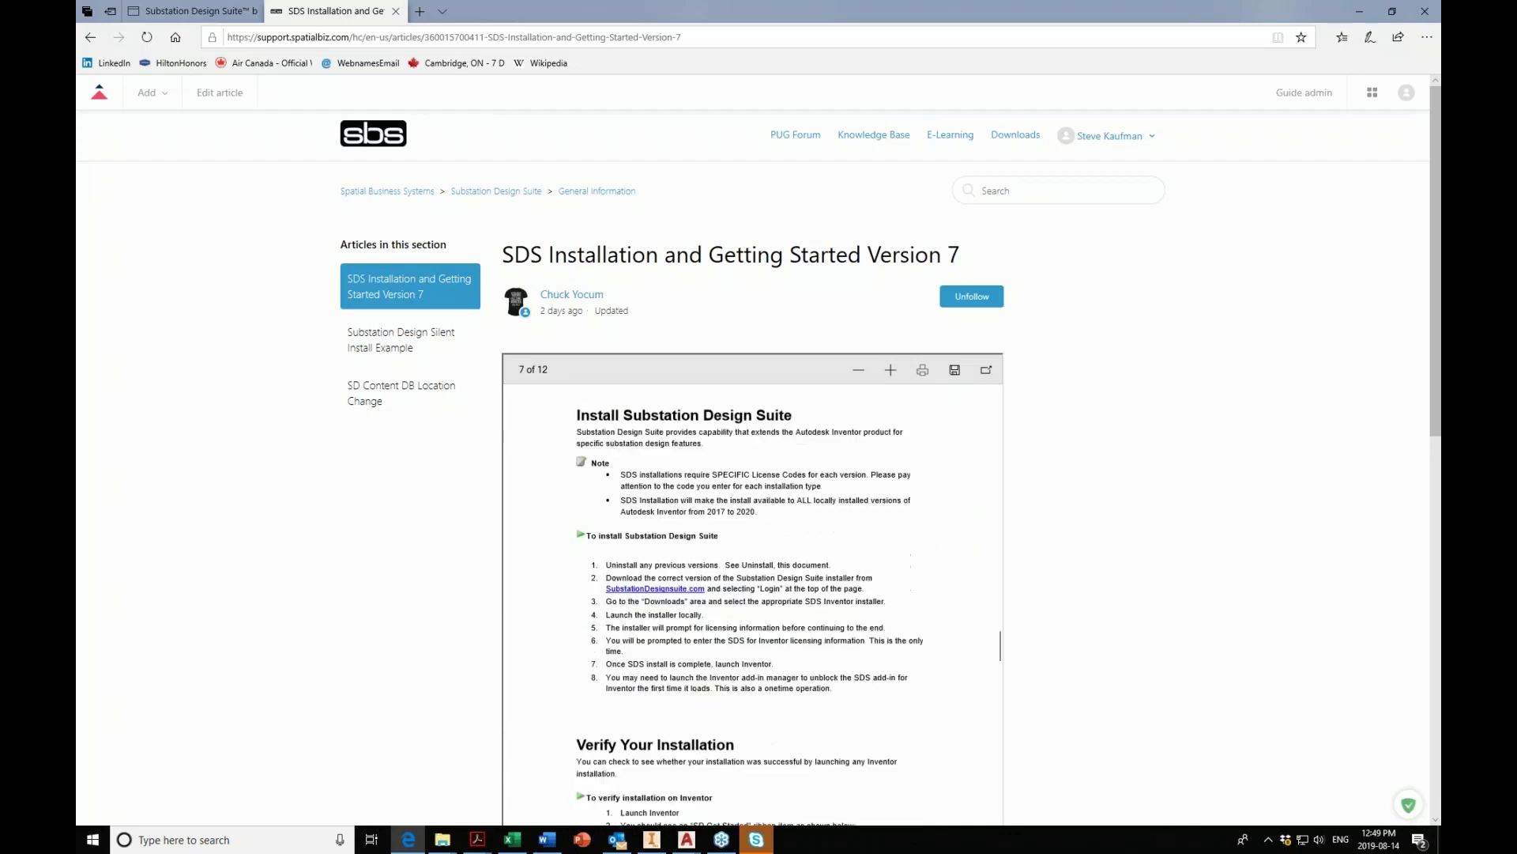
scroll(753, 601, "down", 5)
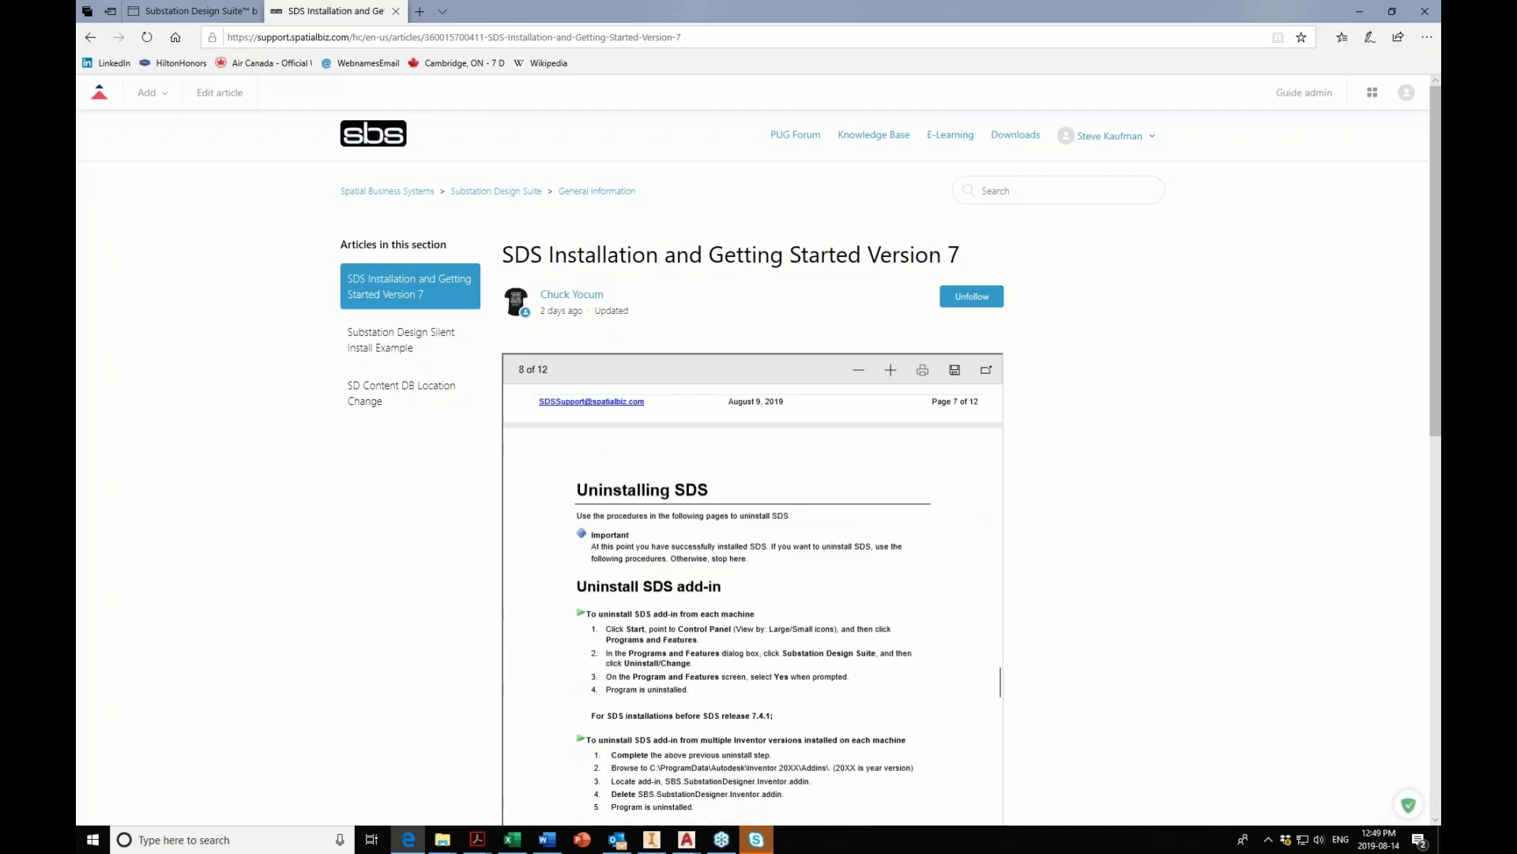
scroll(752, 601, "down", 3)
scroll(753, 601, "up", 3)
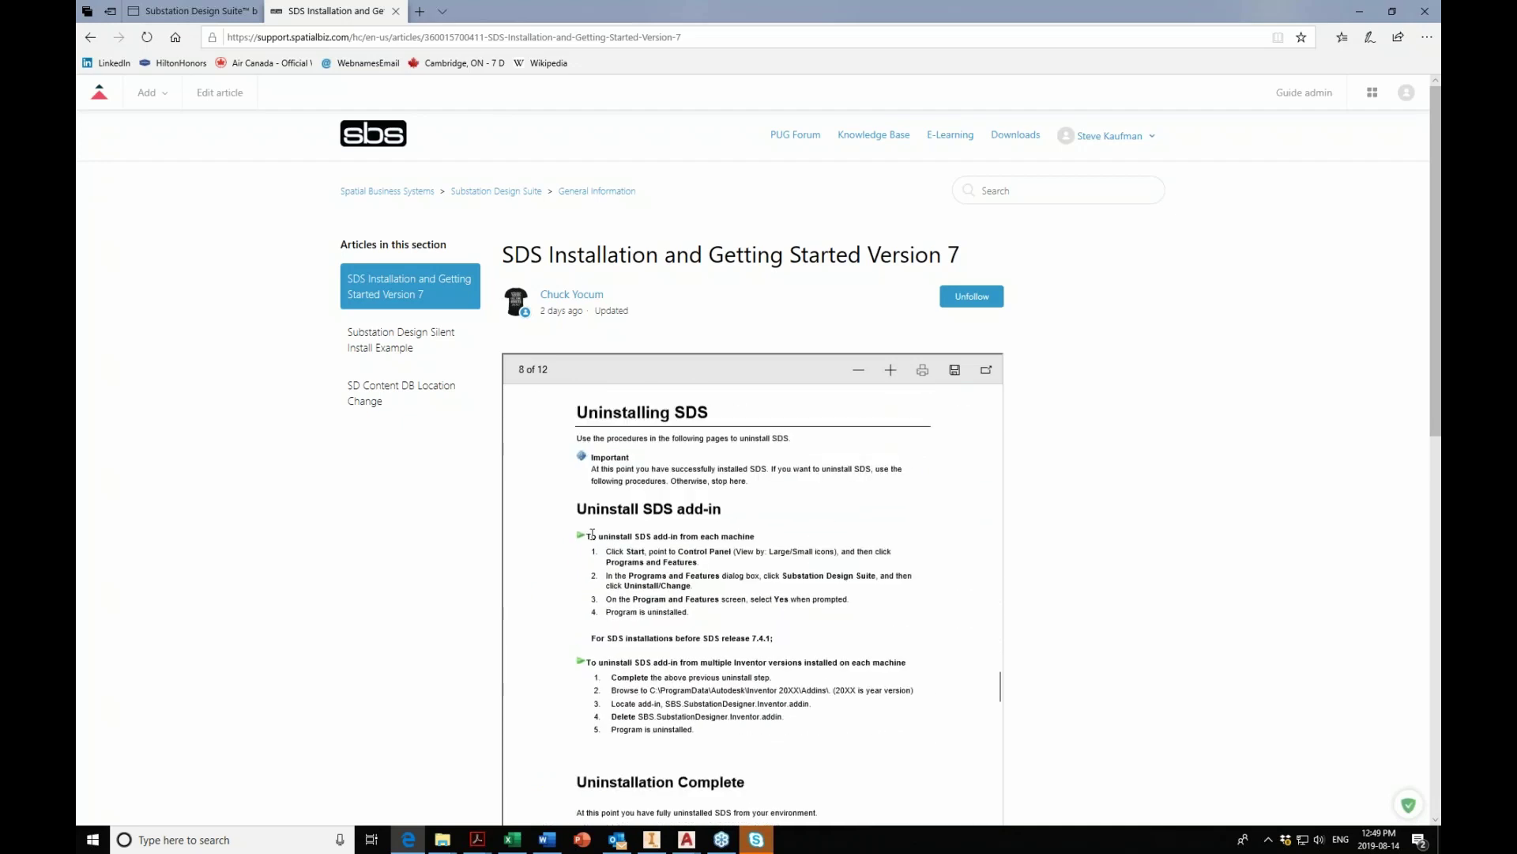
left_click_drag(579, 512, 719, 503)
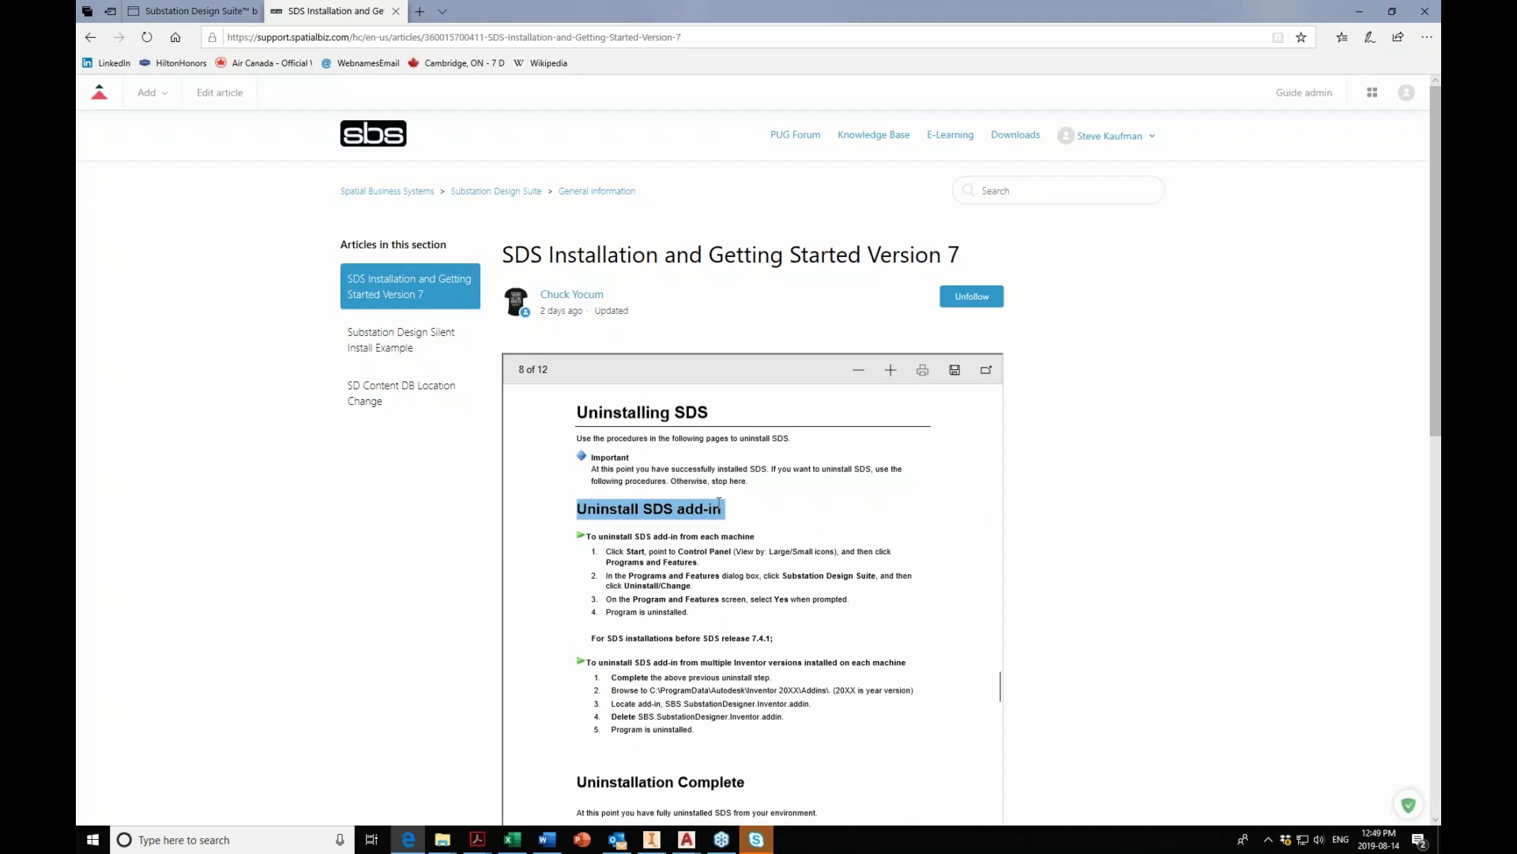
left_click_drag(586, 662, 886, 663)
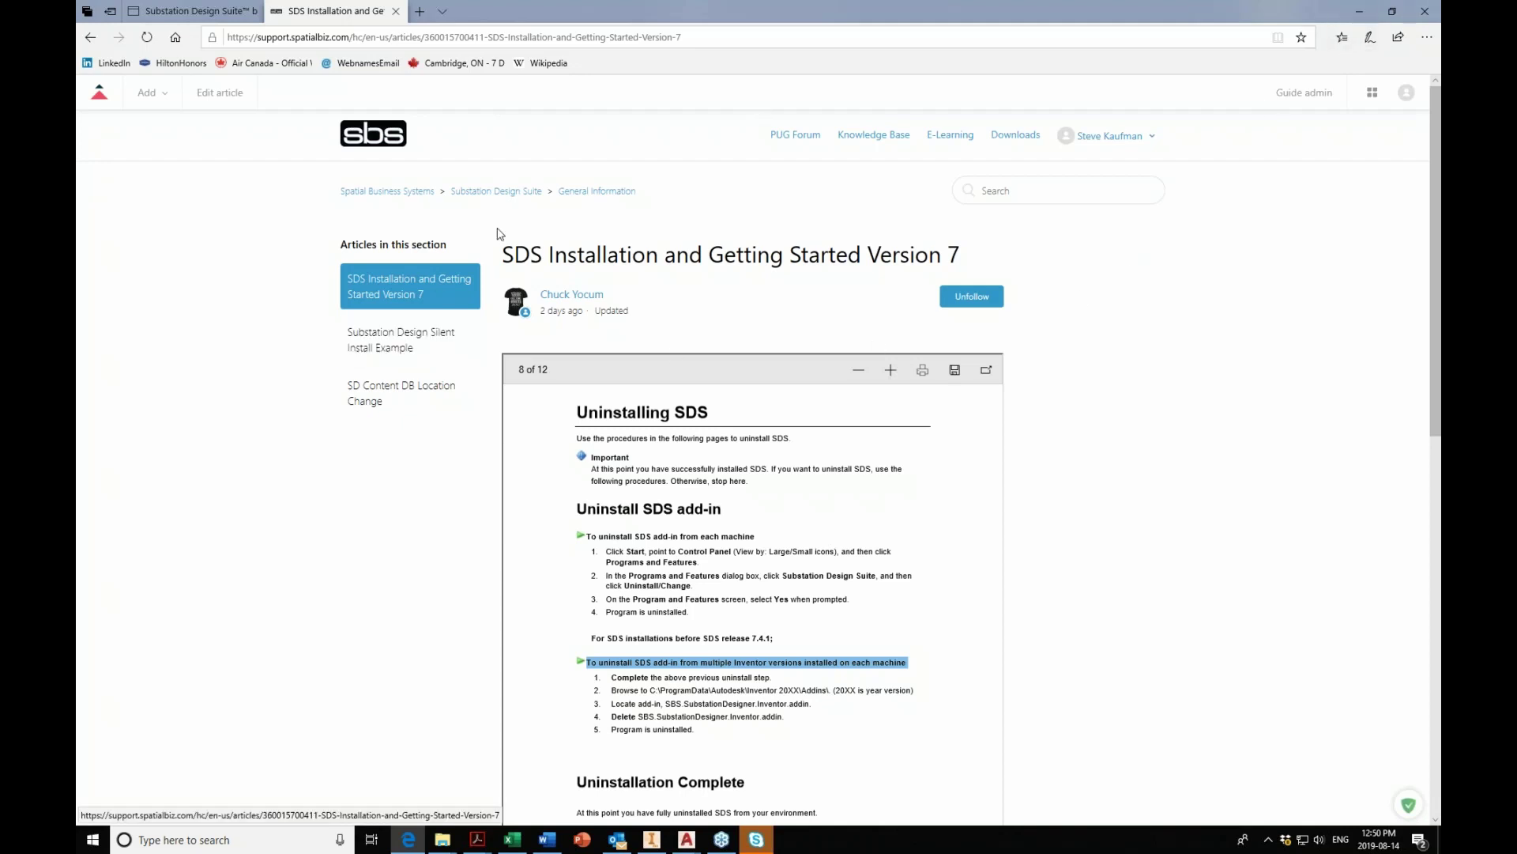
Open the General Information section, point out its Following option, and return to the Substation Design Suite category page.
left_click(614, 193)
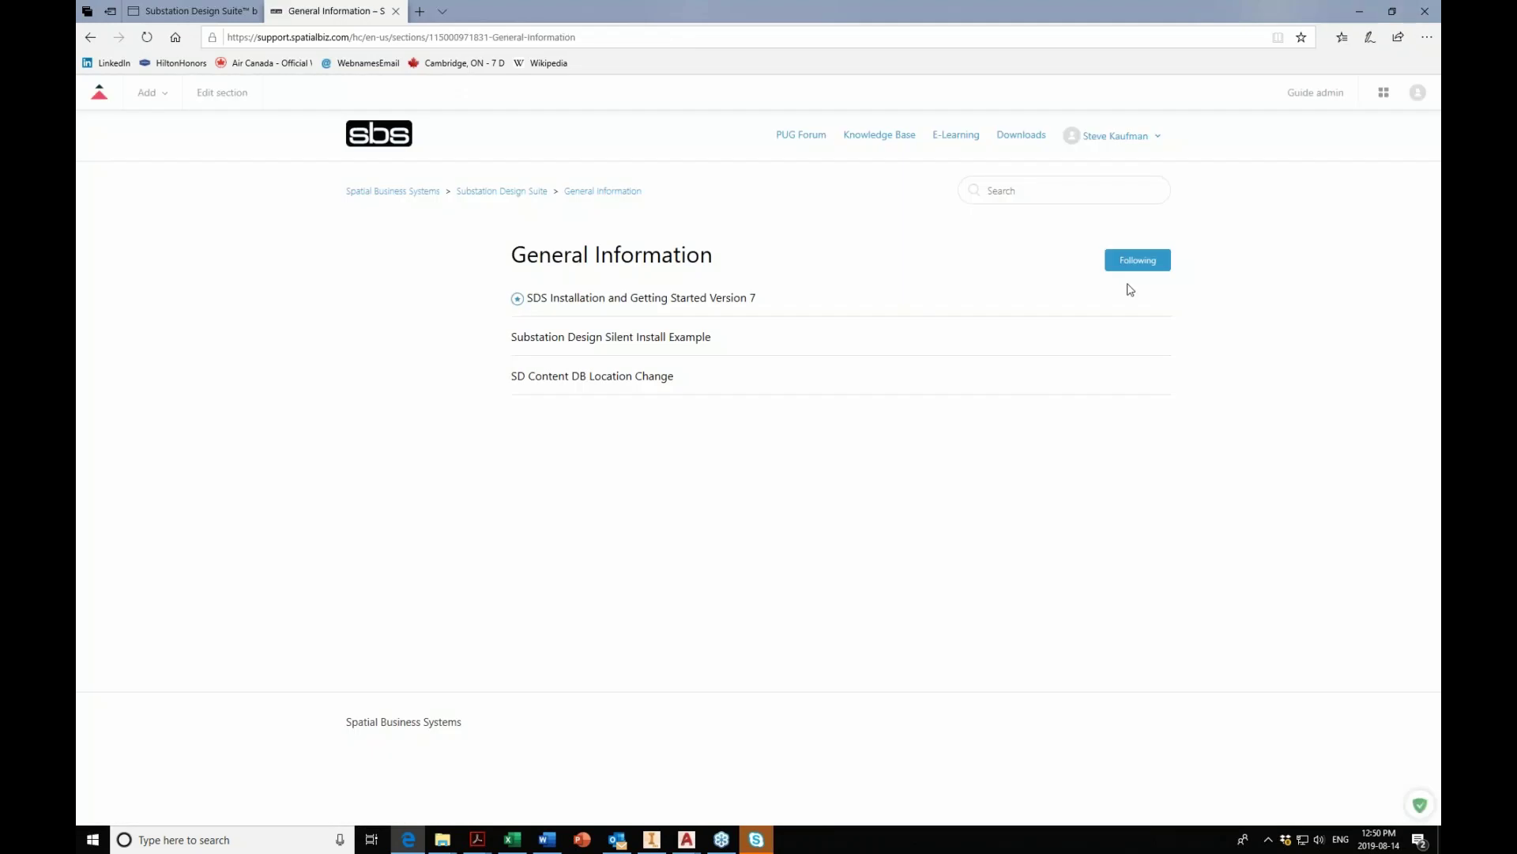
left_click(1134, 267)
left_click(530, 193)
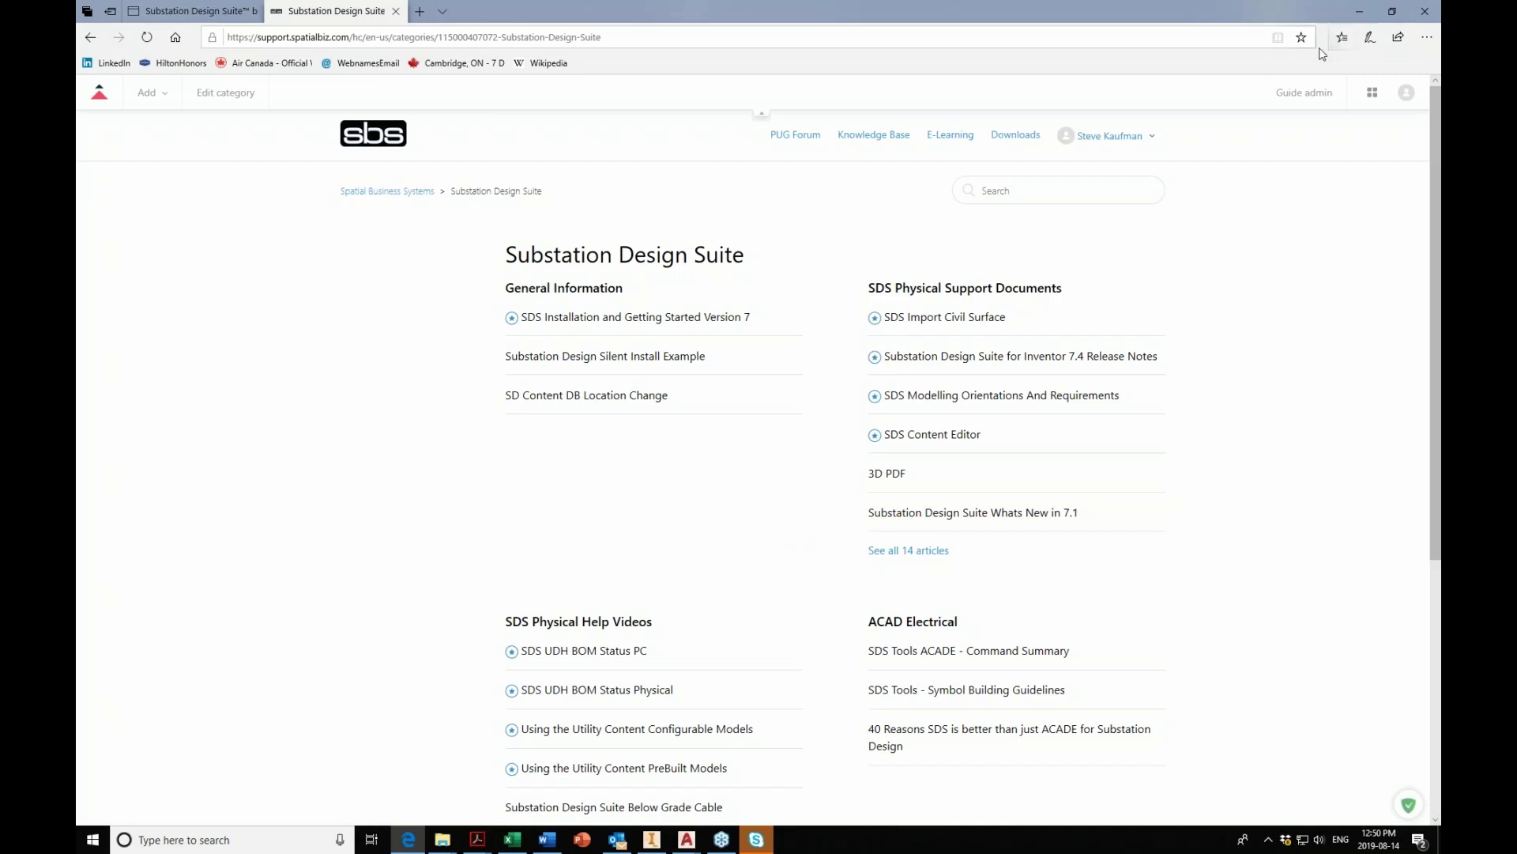
Minimize the open application windows to reach the desktop, then view the Substation Designer Content Editor from its shortcut and close it.
left_click(1357, 13)
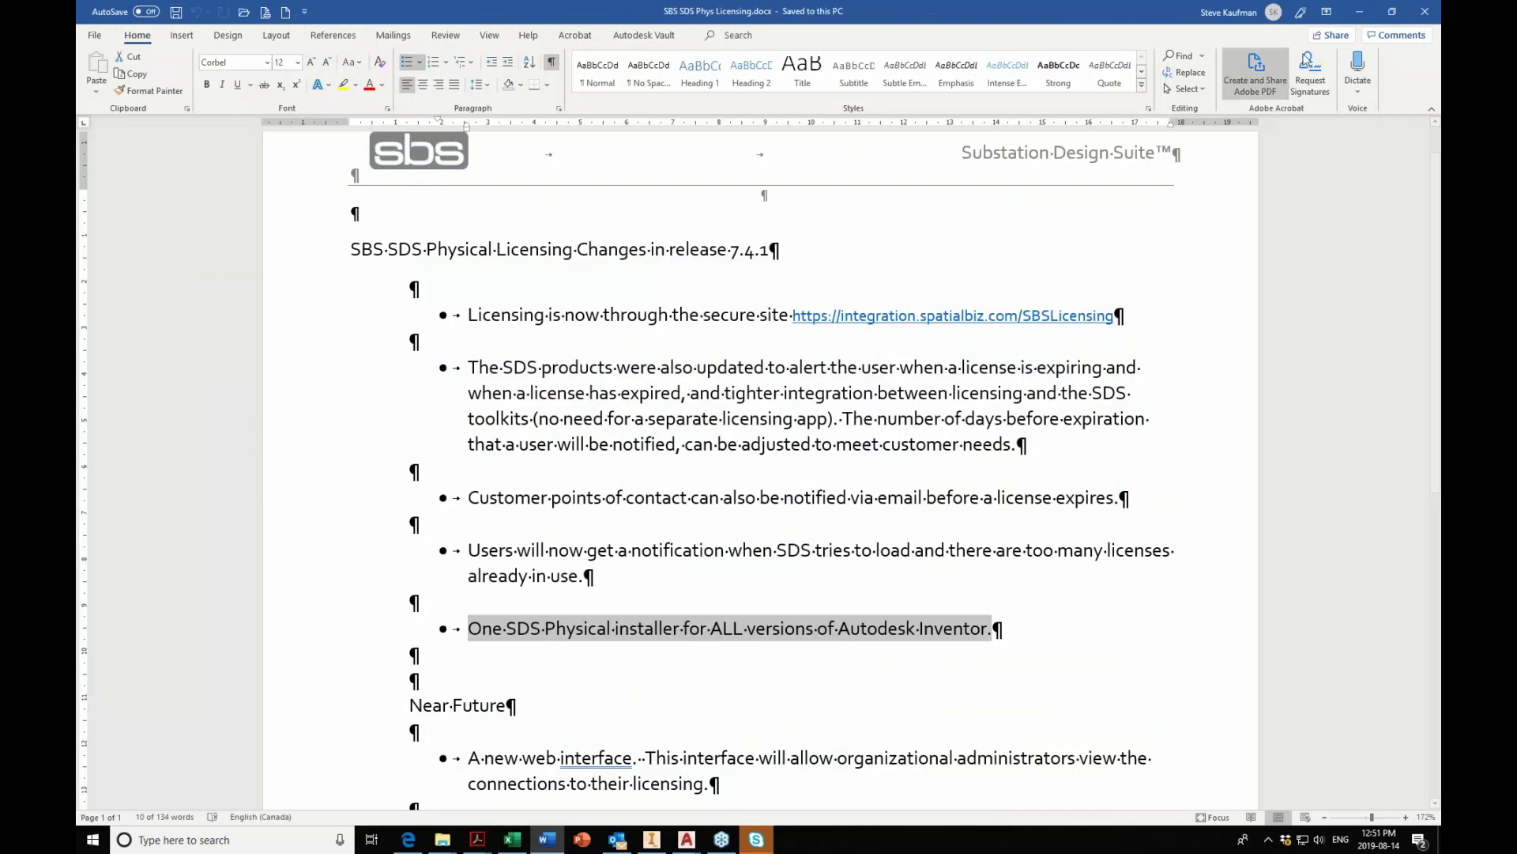
left_click(1361, 12)
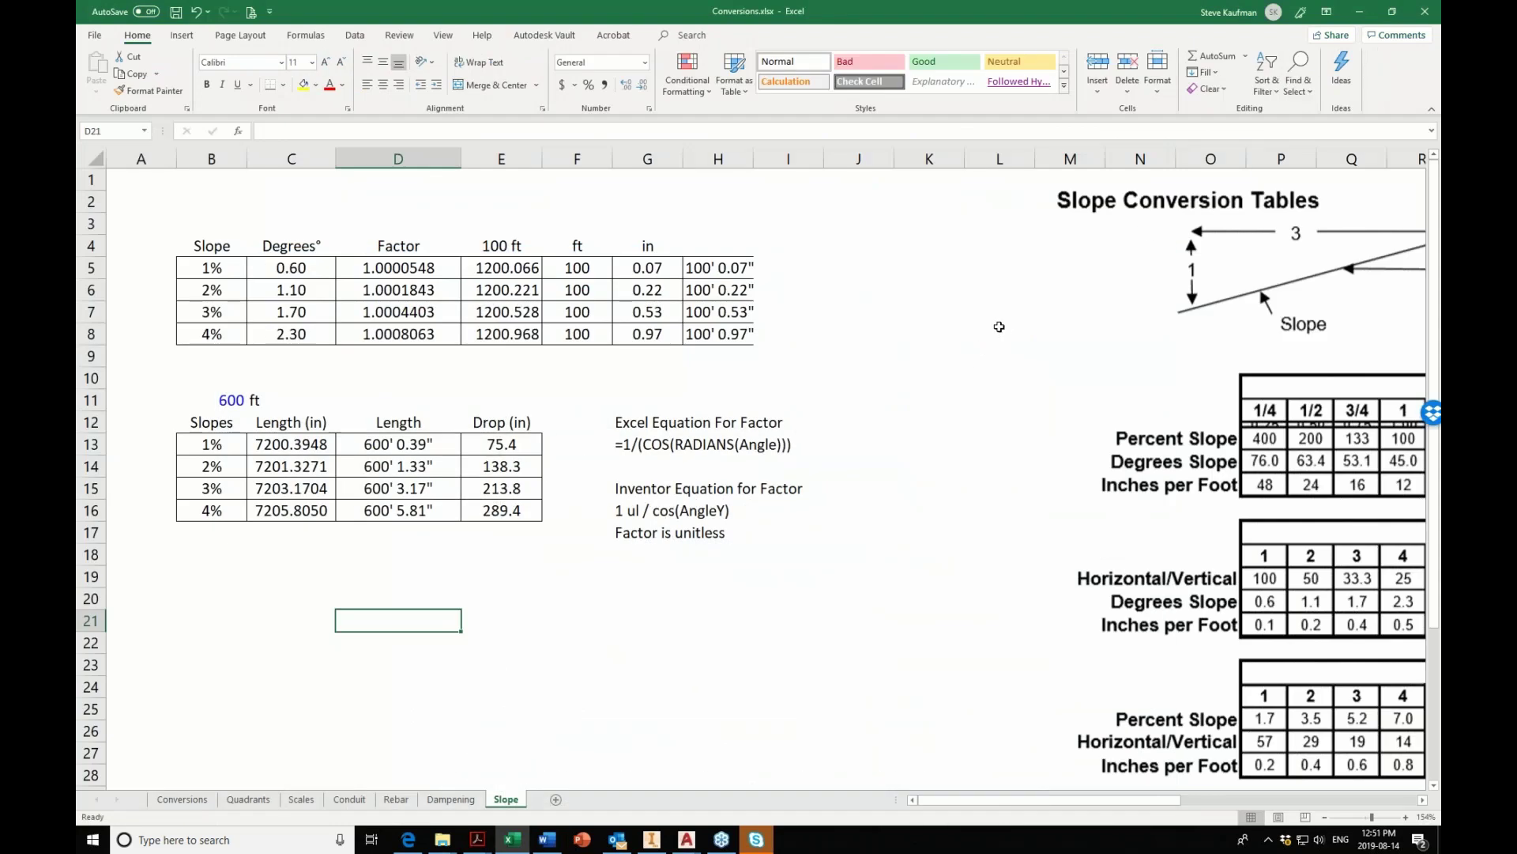
left_click(1359, 18)
left_click(1359, 12)
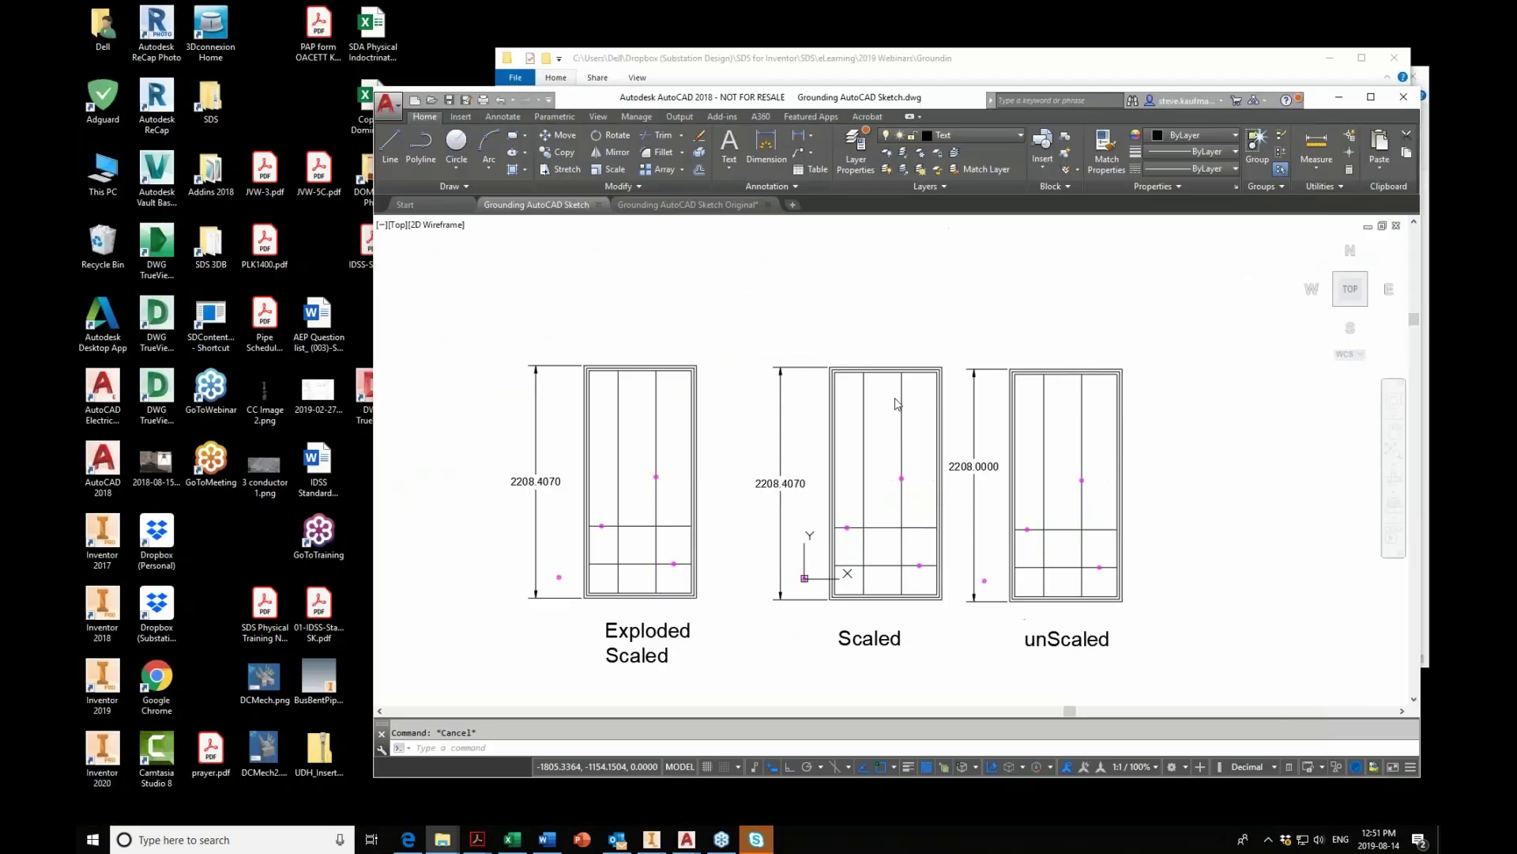
left_click(1338, 97)
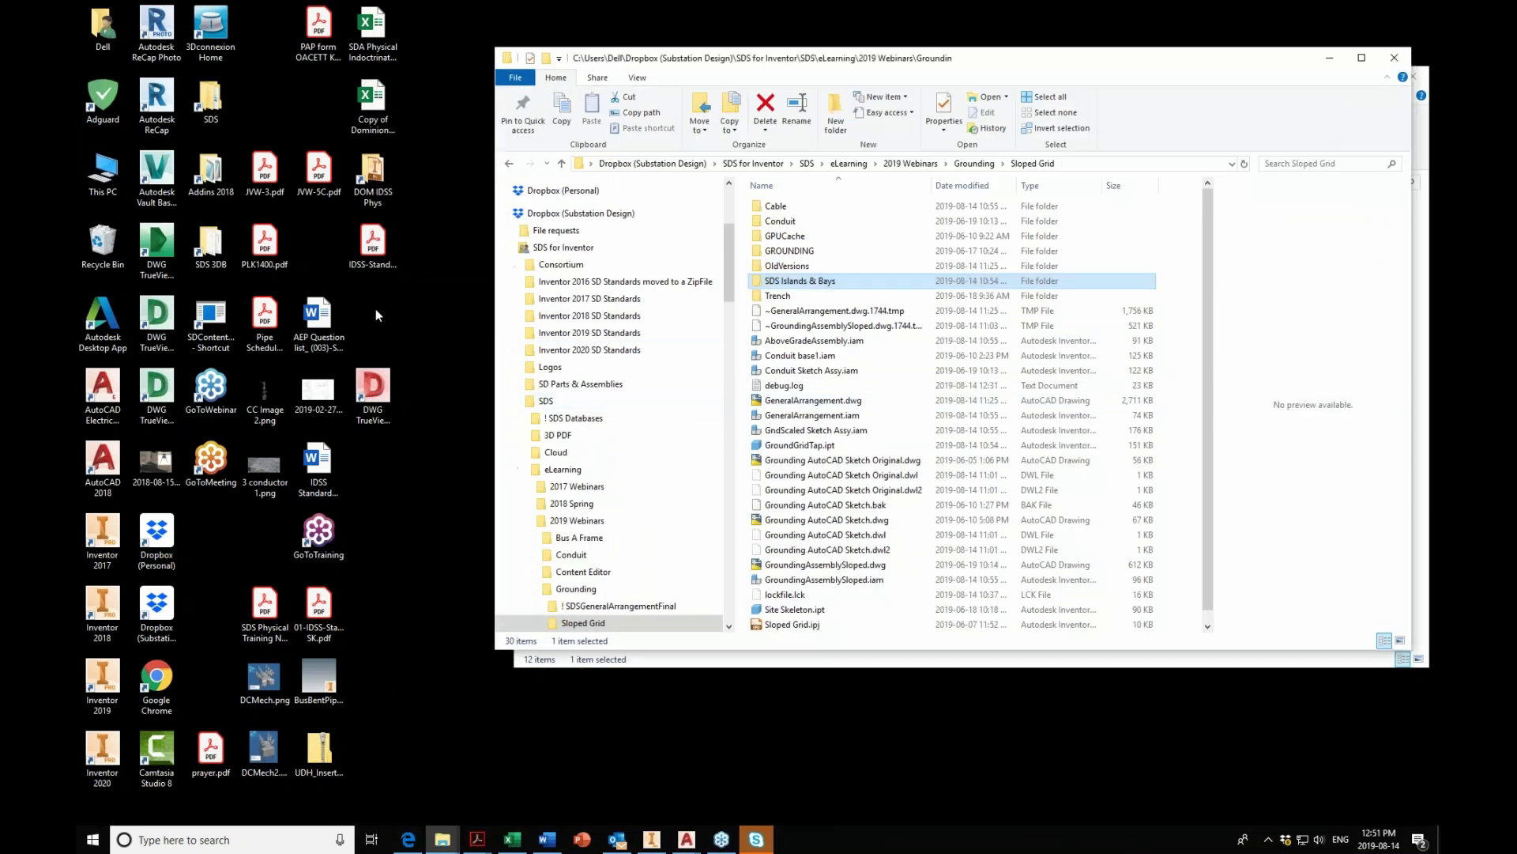
left_click(210, 320)
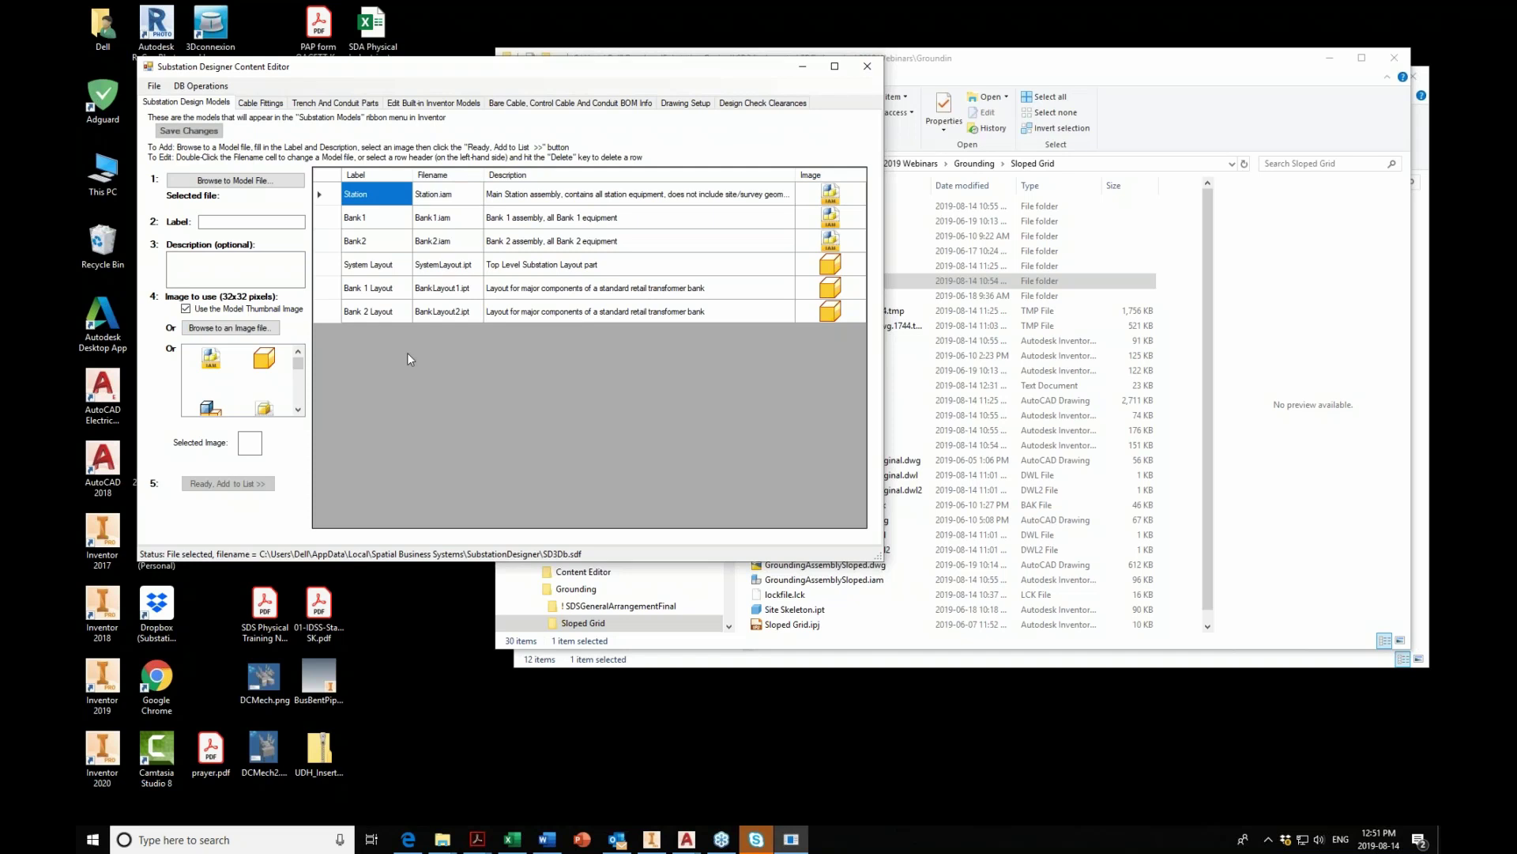
left_click(874, 73)
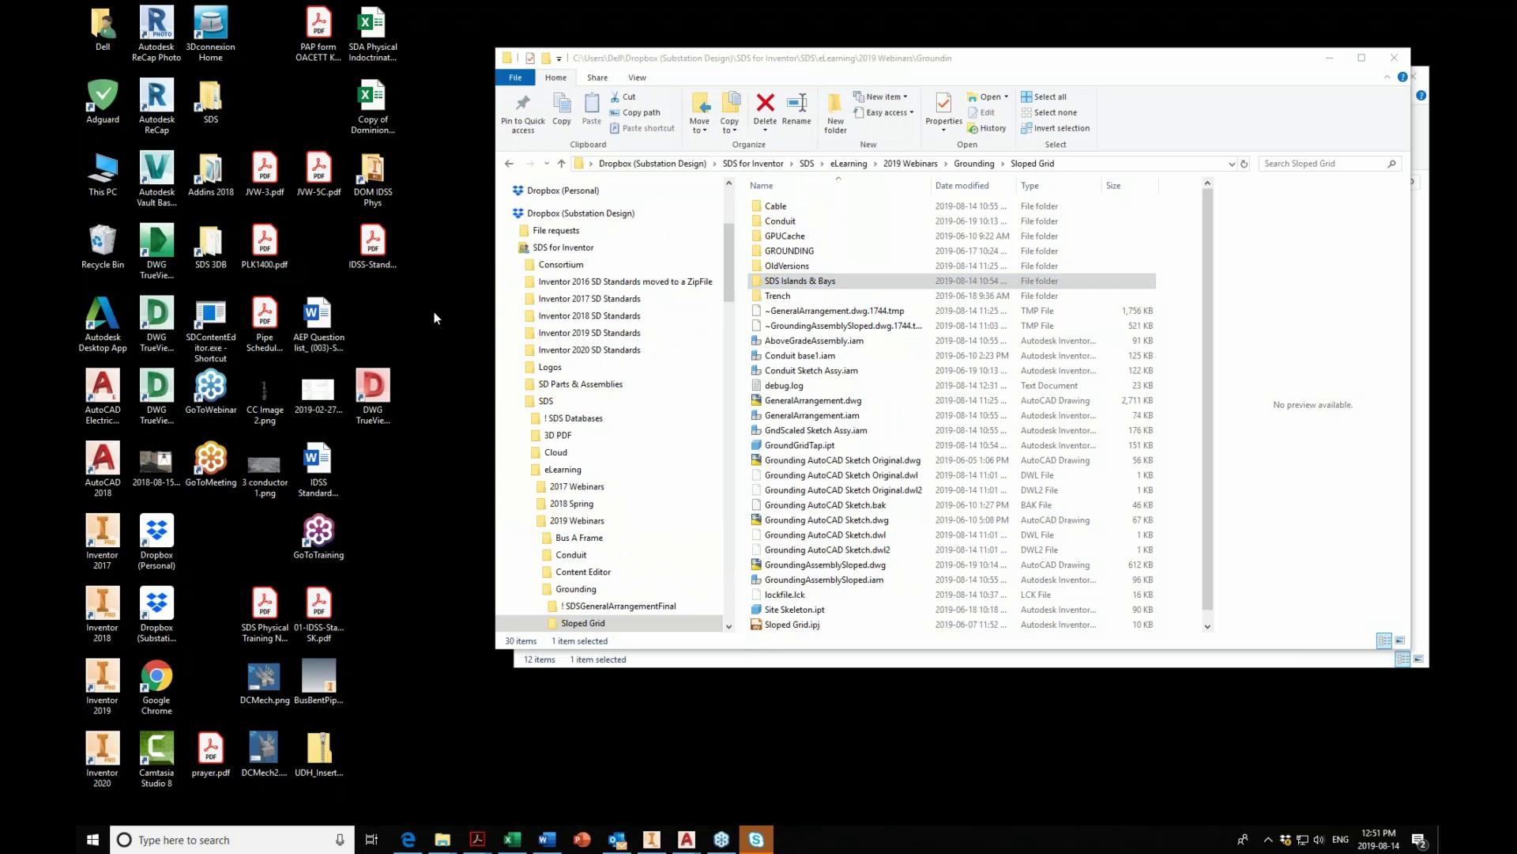
Open the SubstationDesigner folder under C:\Program Files\Spatial Business Systems in File Explorer and select SubstationDesigner.dll.config.
double_click(209, 116)
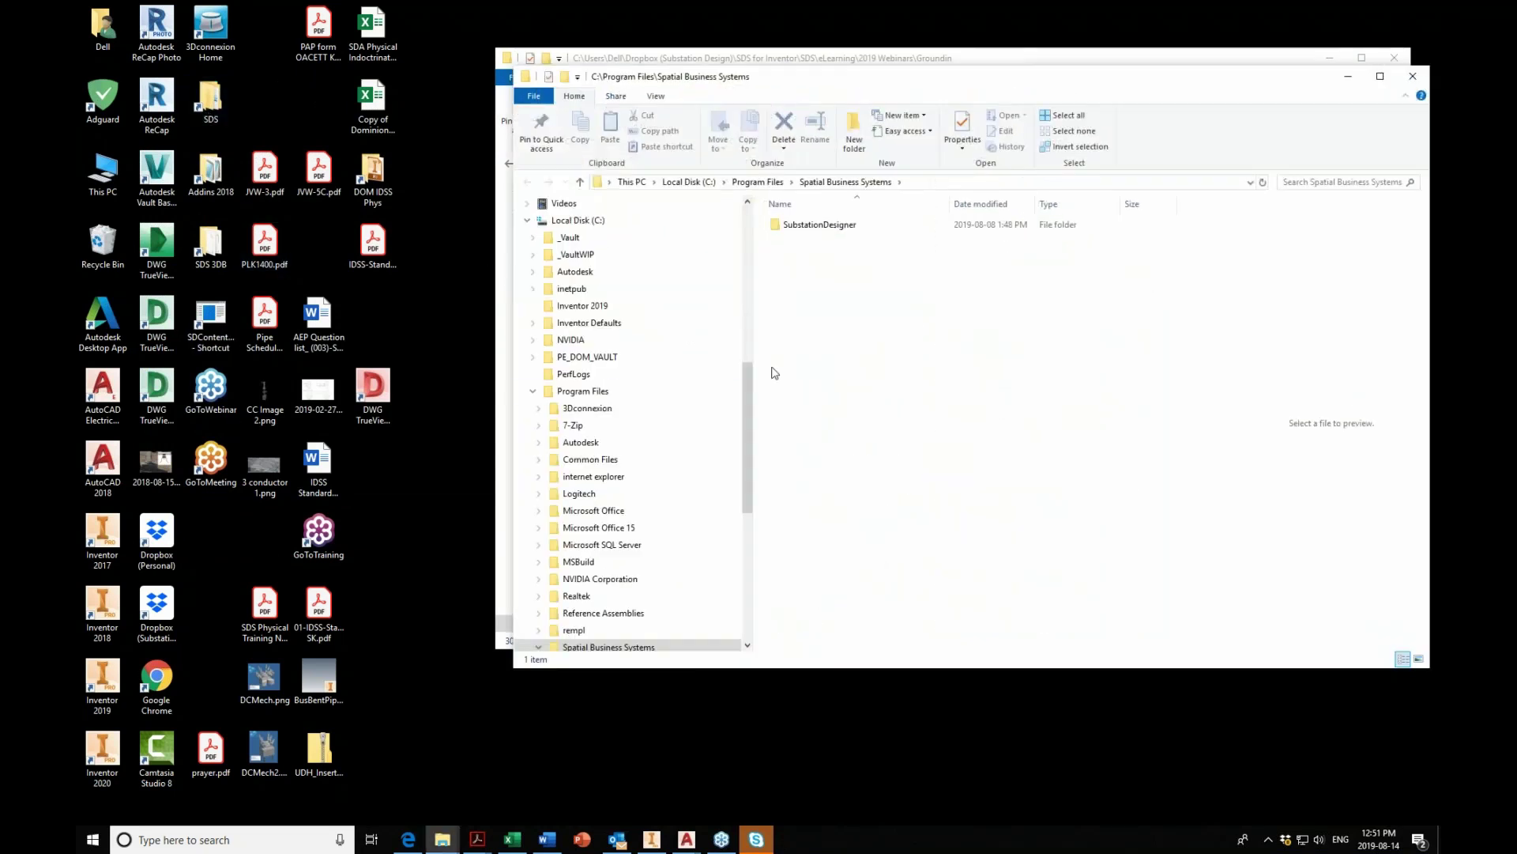
double_click(802, 228)
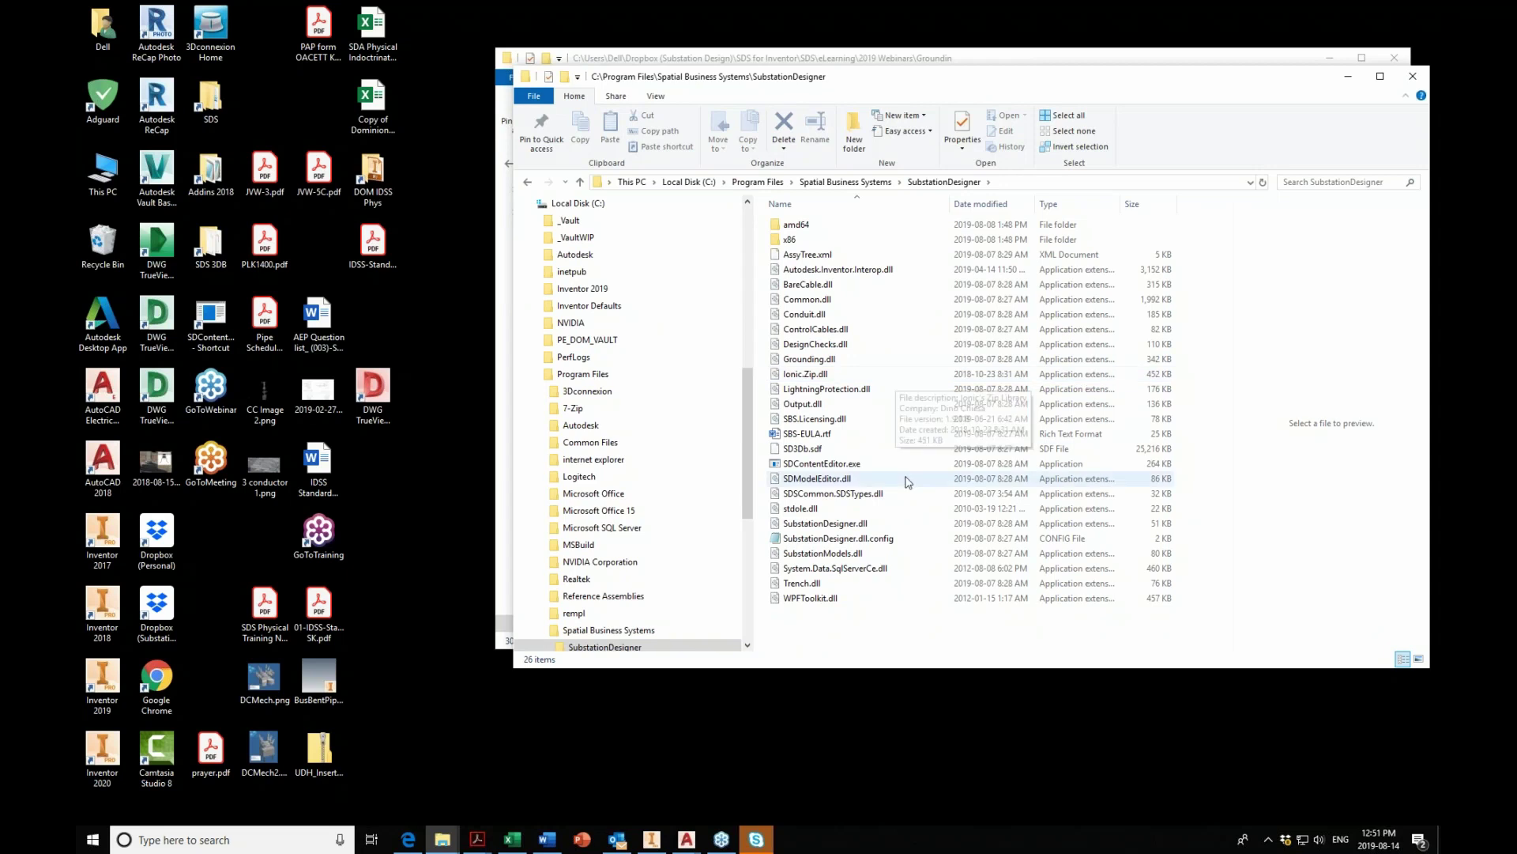
left_click(915, 542)
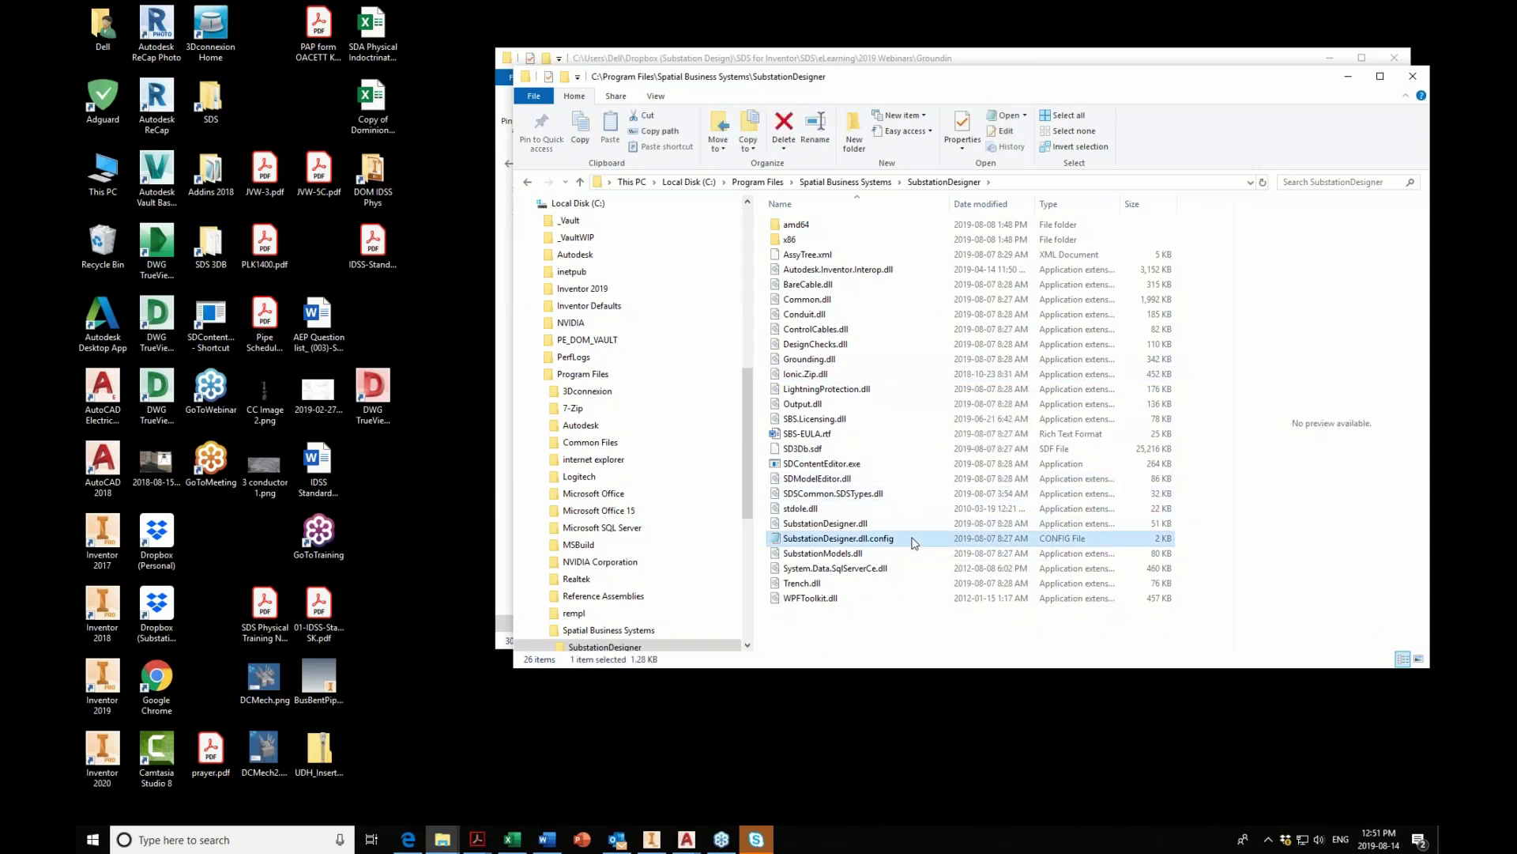